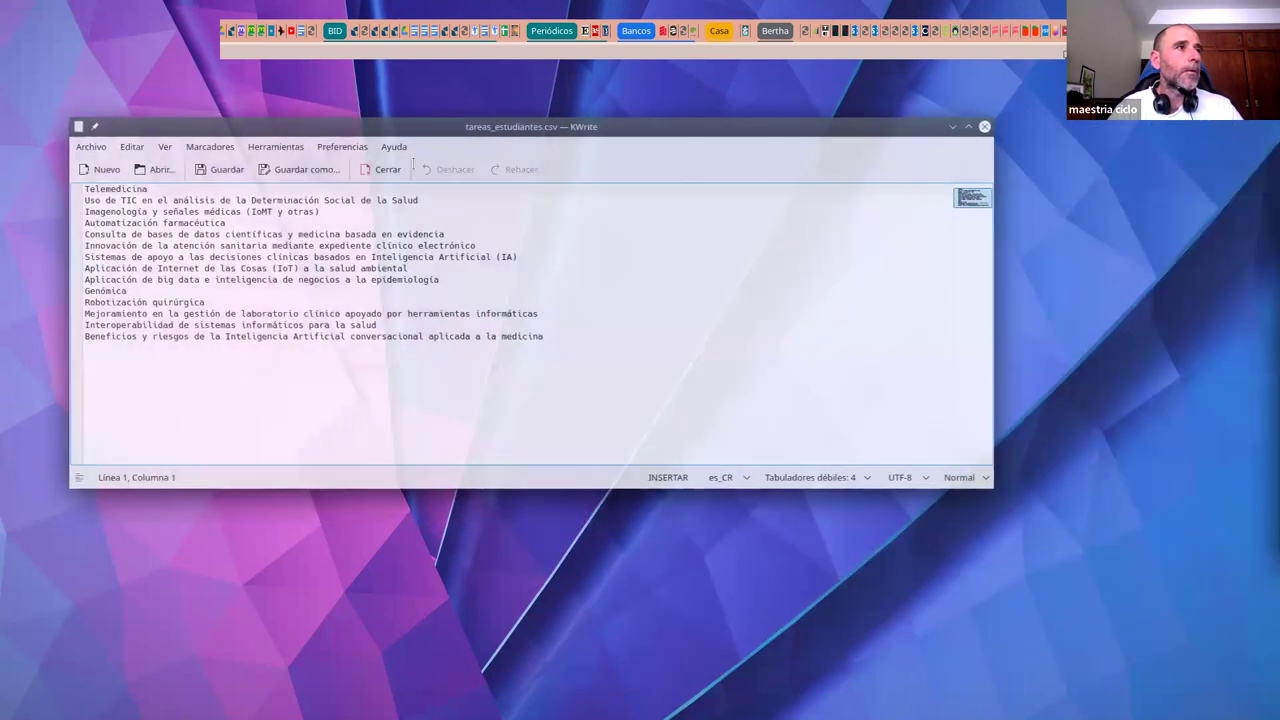
Step: Resize and arrange the estudiantes.csv and tareas_estudiantes.csv windows side by side so both lists are fully readable
left_click_drag(995, 320, 605, 301)
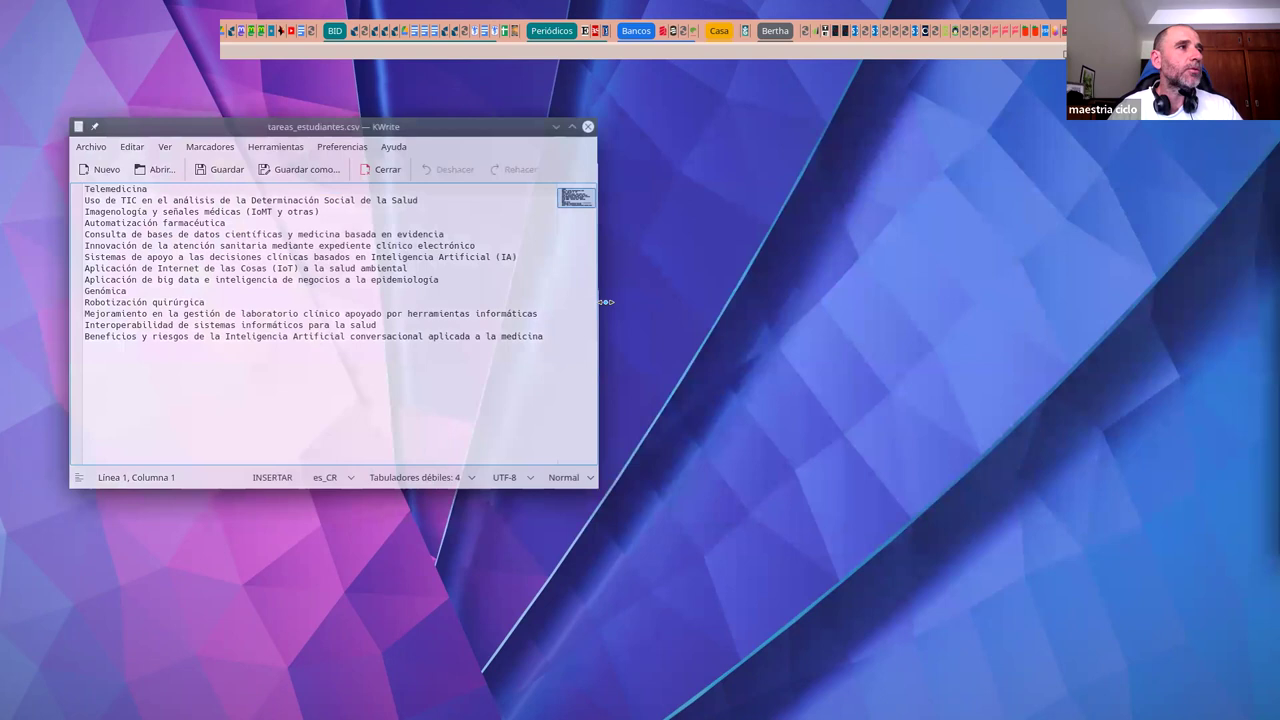
left_click_drag(432, 128, 1056, 168)
left_click_drag(1270, 310, 641, 310)
left_click_drag(944, 399, 573, 358)
left_click_drag(322, 172, 405, 165)
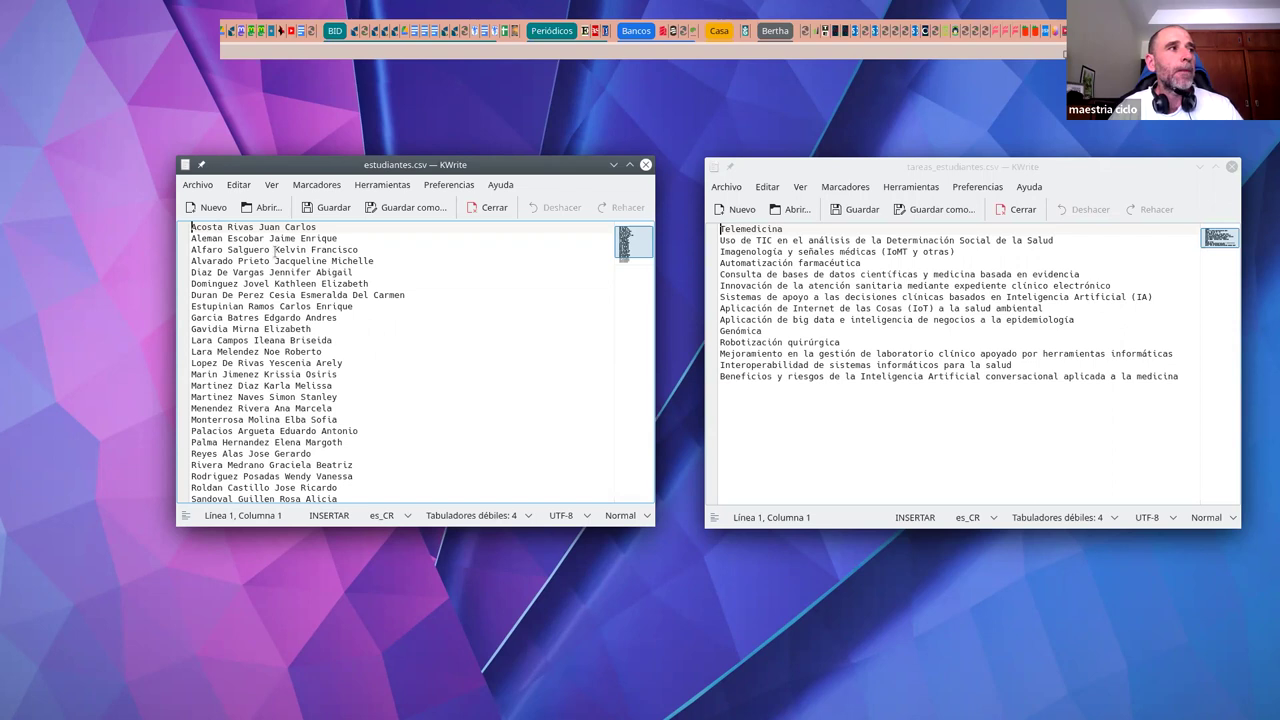
left_click_drag(349, 526, 345, 570)
left_click(920, 392)
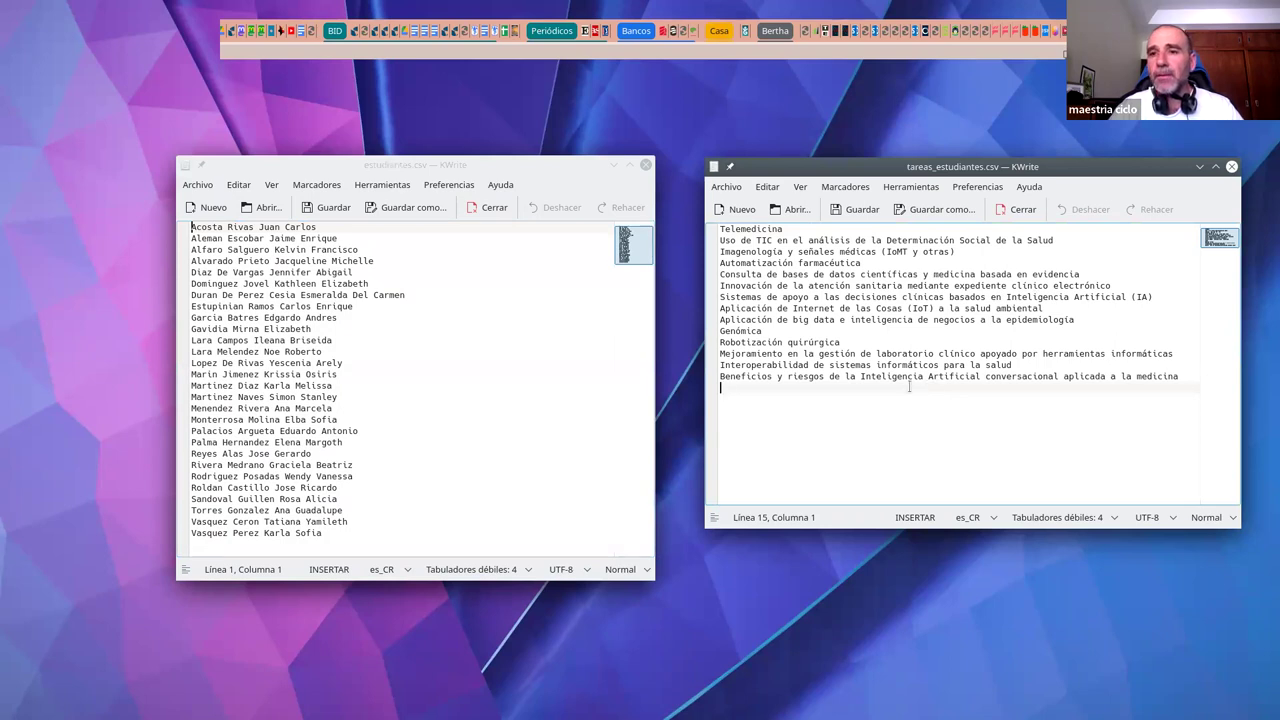
left_click_drag(791, 169, 755, 166)
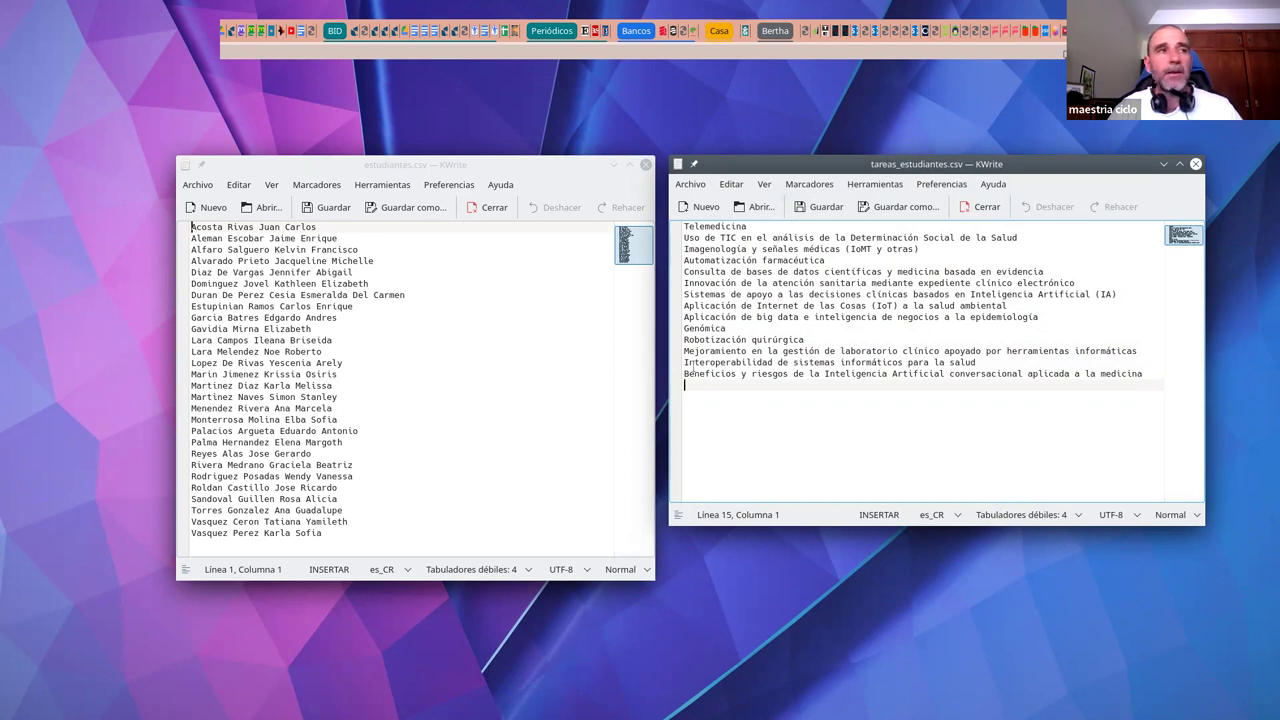
Step: Copy Telemedicina from the task list and paste it after the first student's name in estudiantes.csv
left_click_drag(762, 226, 668, 222)
key("ctrl+c")
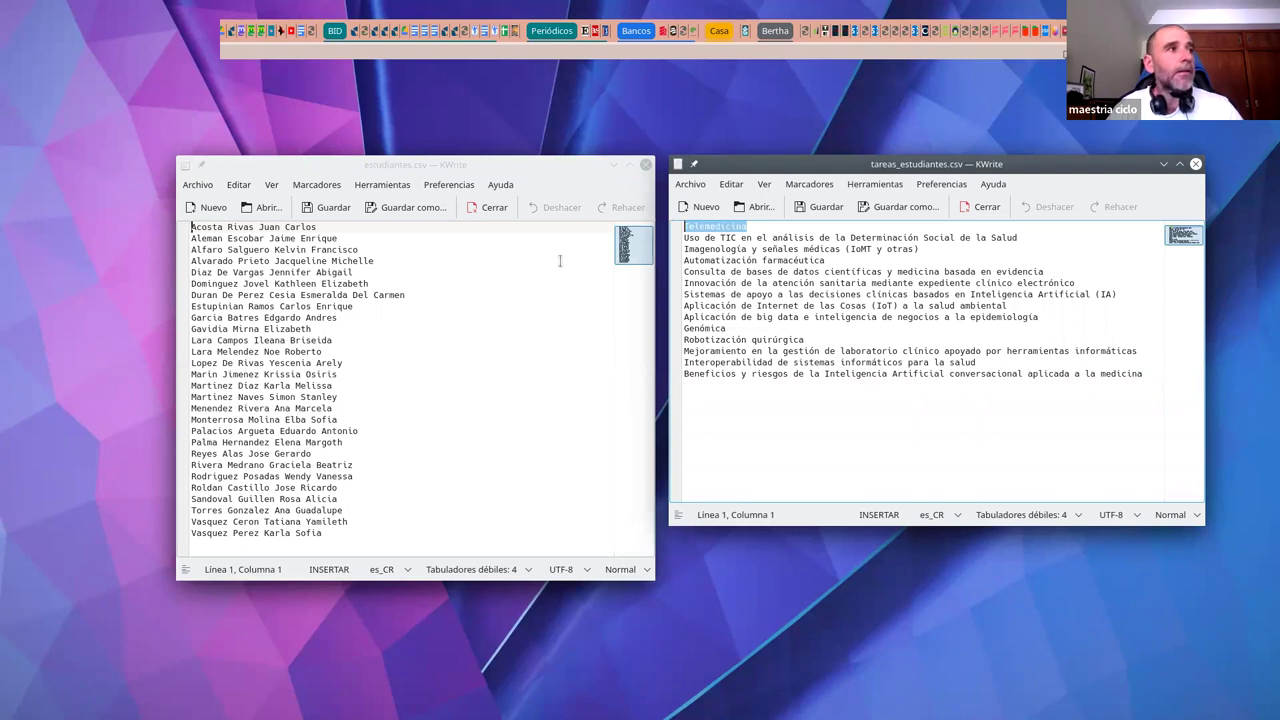
left_click(481, 226)
key("ctrl+v")
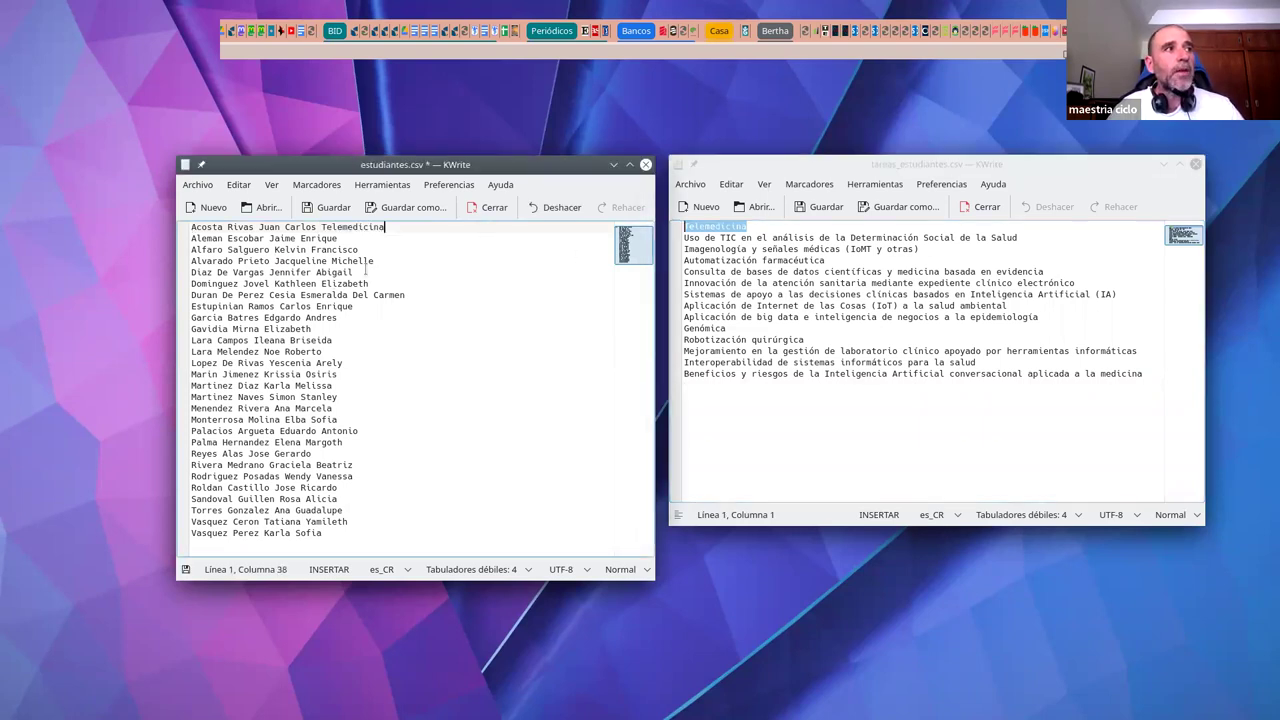
Step: Try a comma and an extra letter s between the first student's name and Telemedicina, removing each one again
double_click(318, 227)
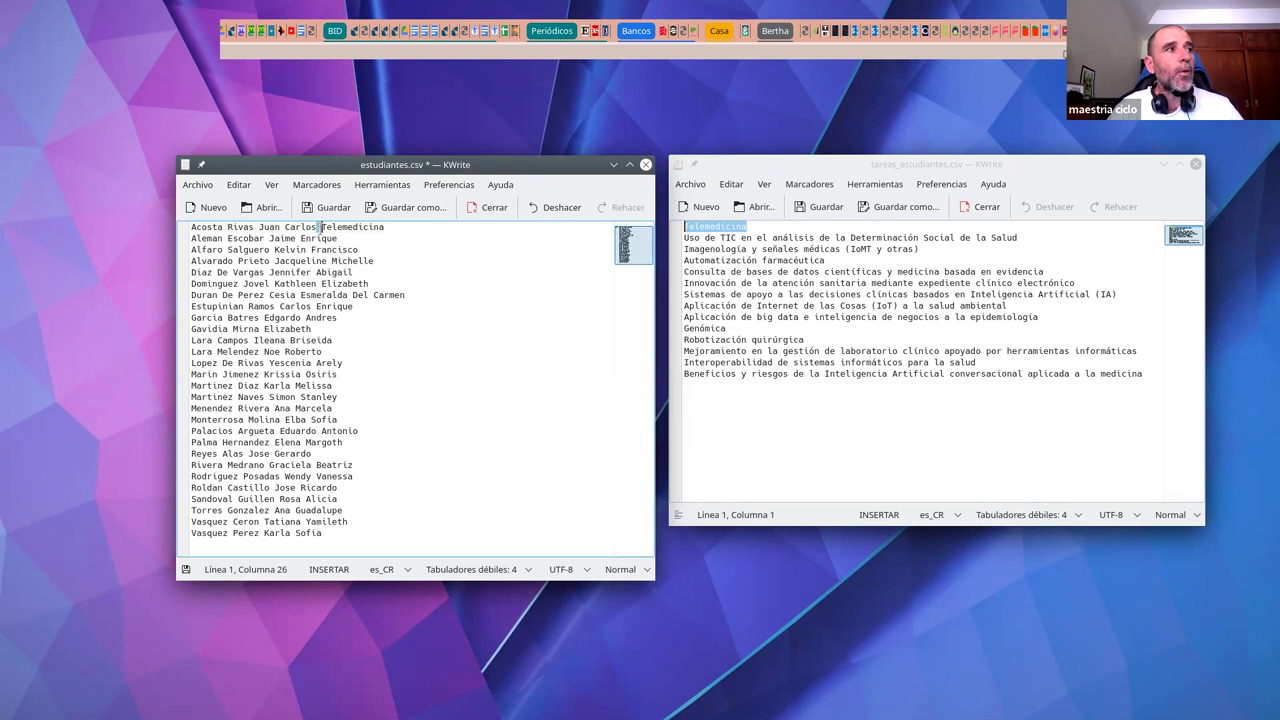
left_click(410, 438)
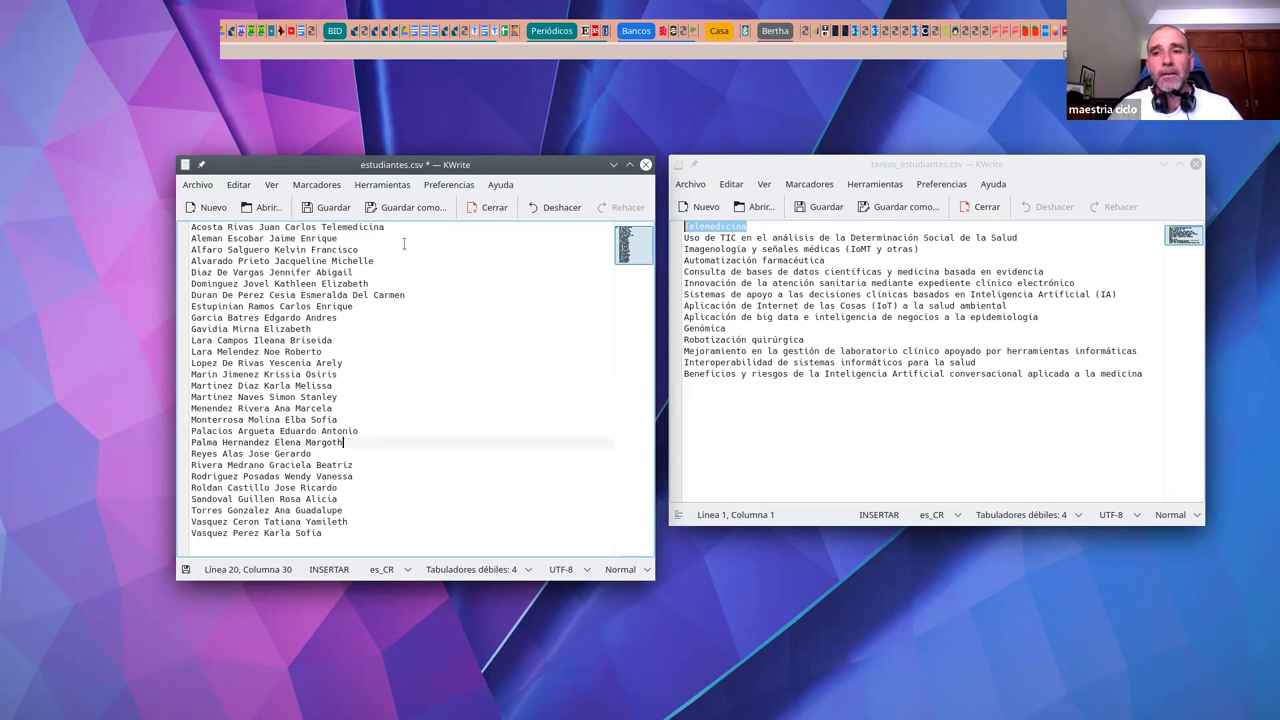
left_click(317, 227)
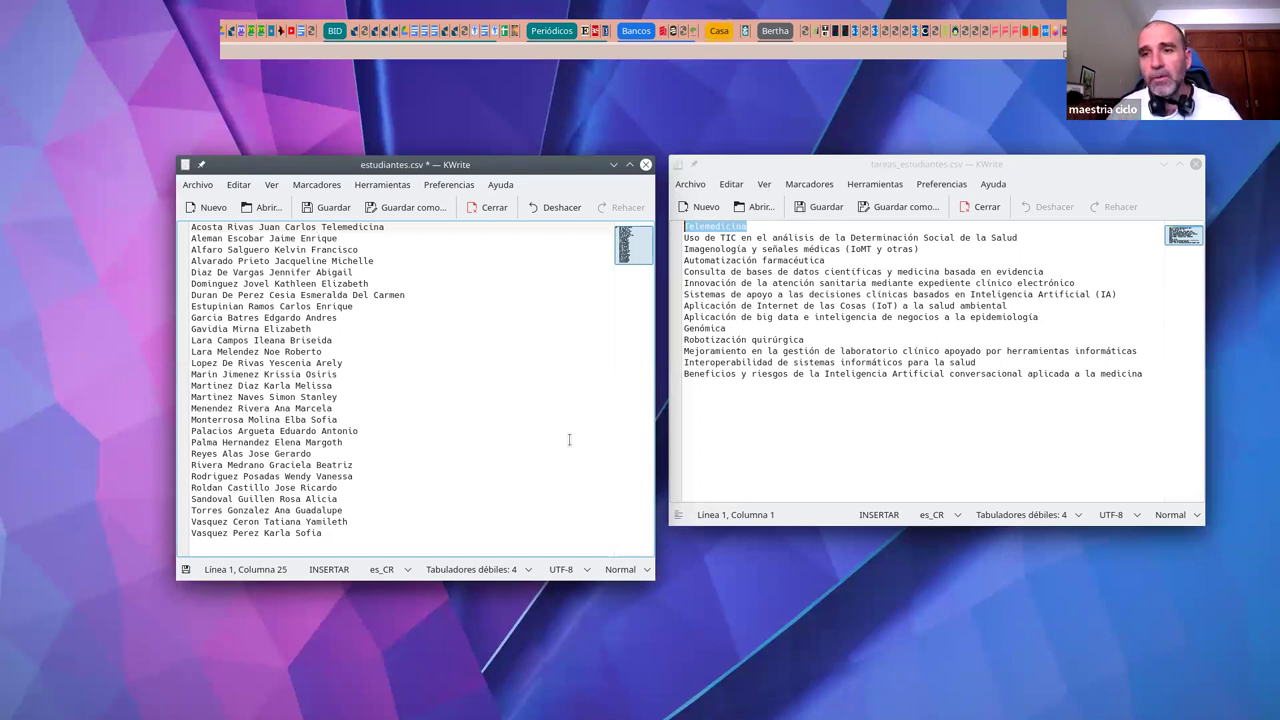
type(",")
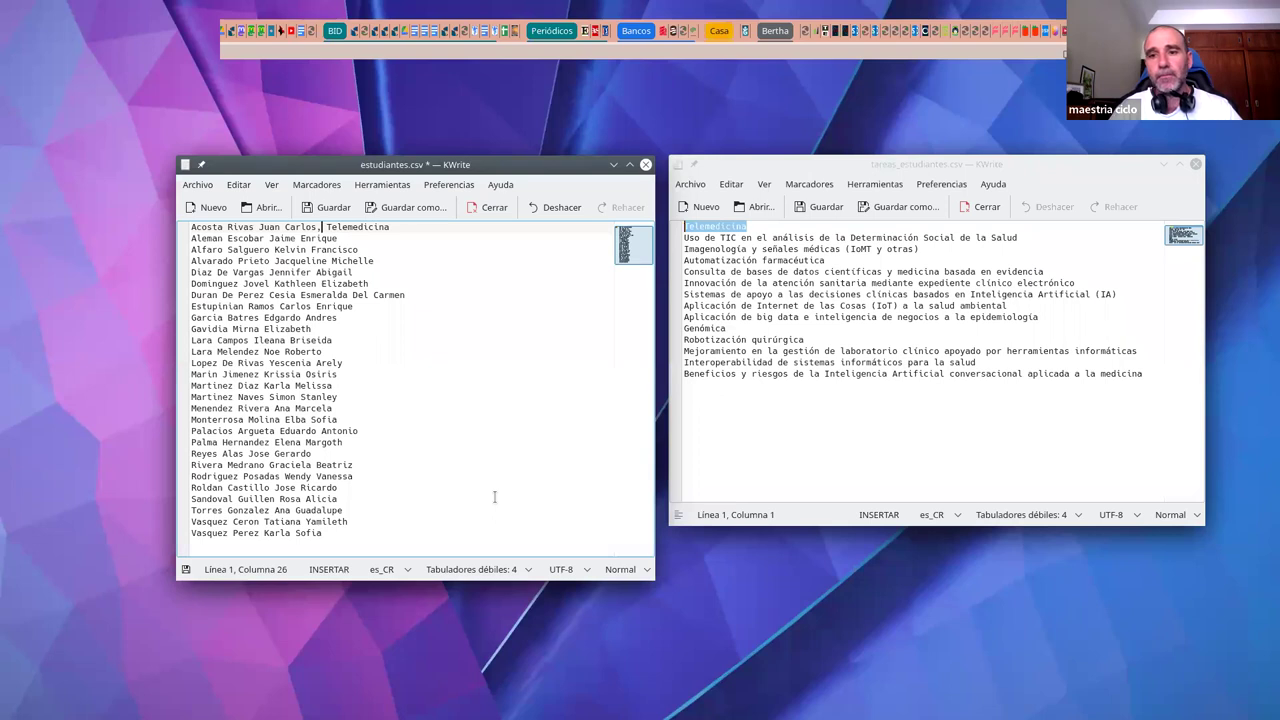
key("BackSpace")
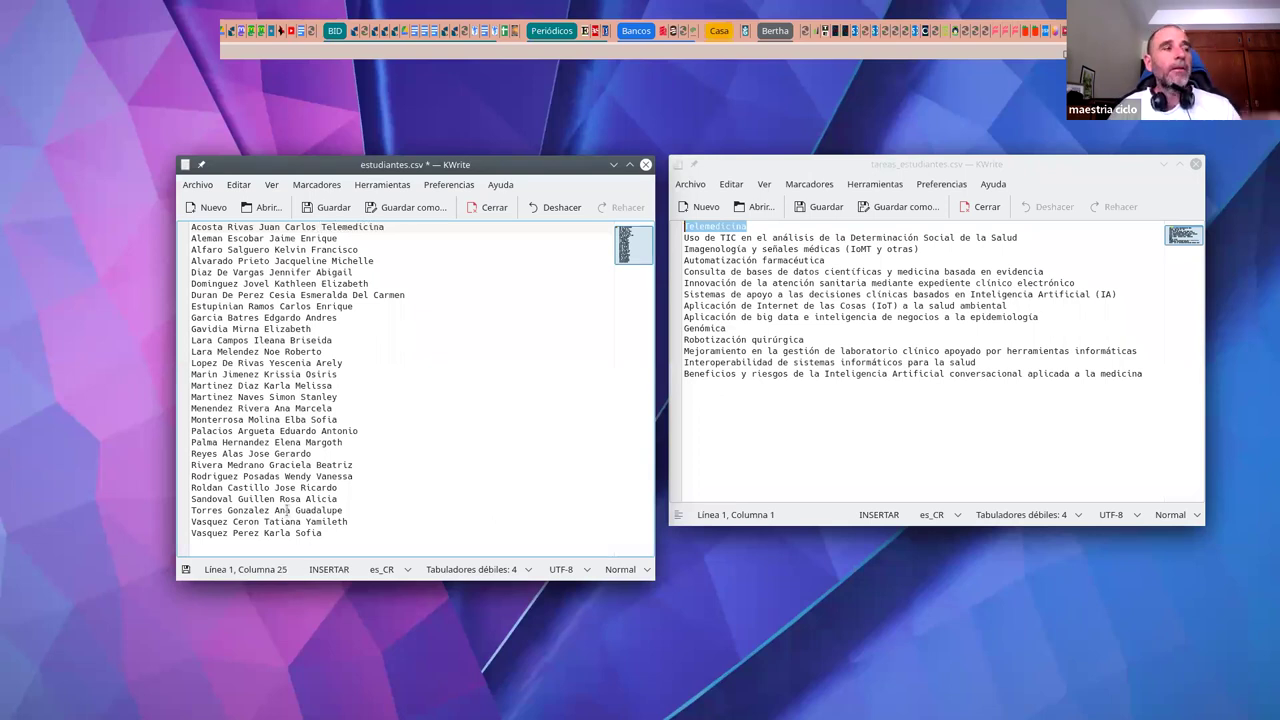
type("s")
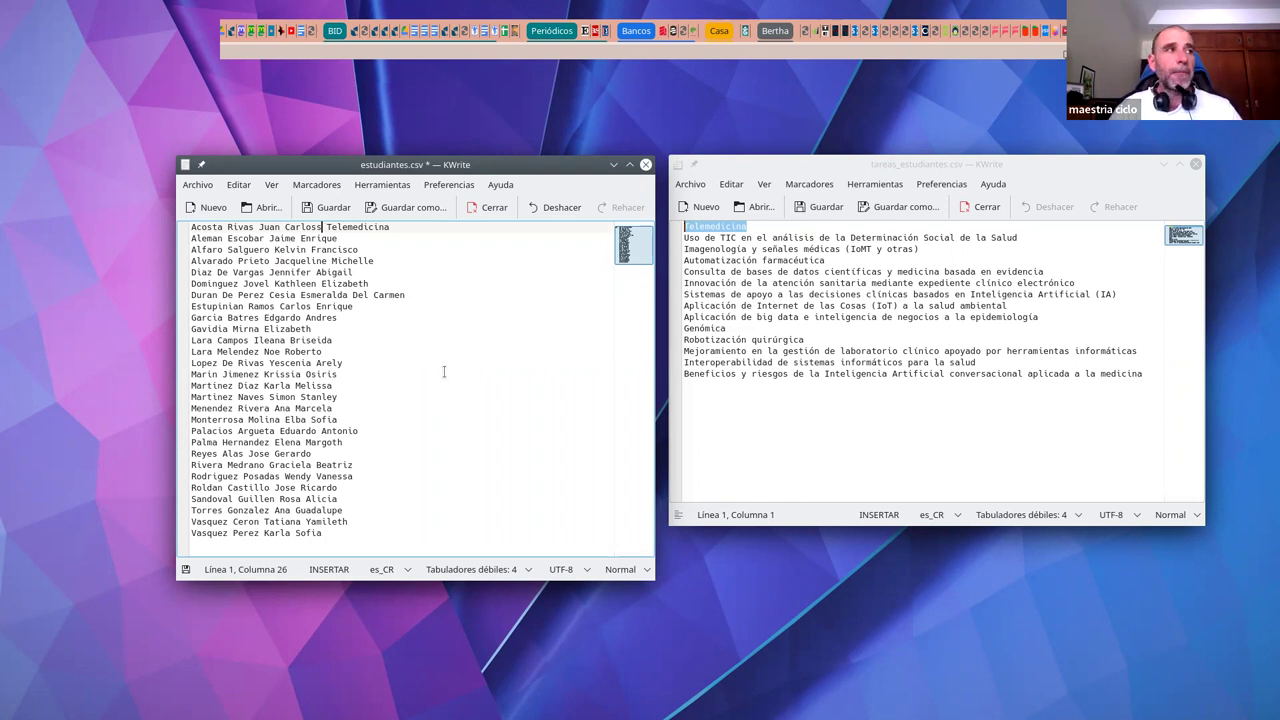
key("BackSpace")
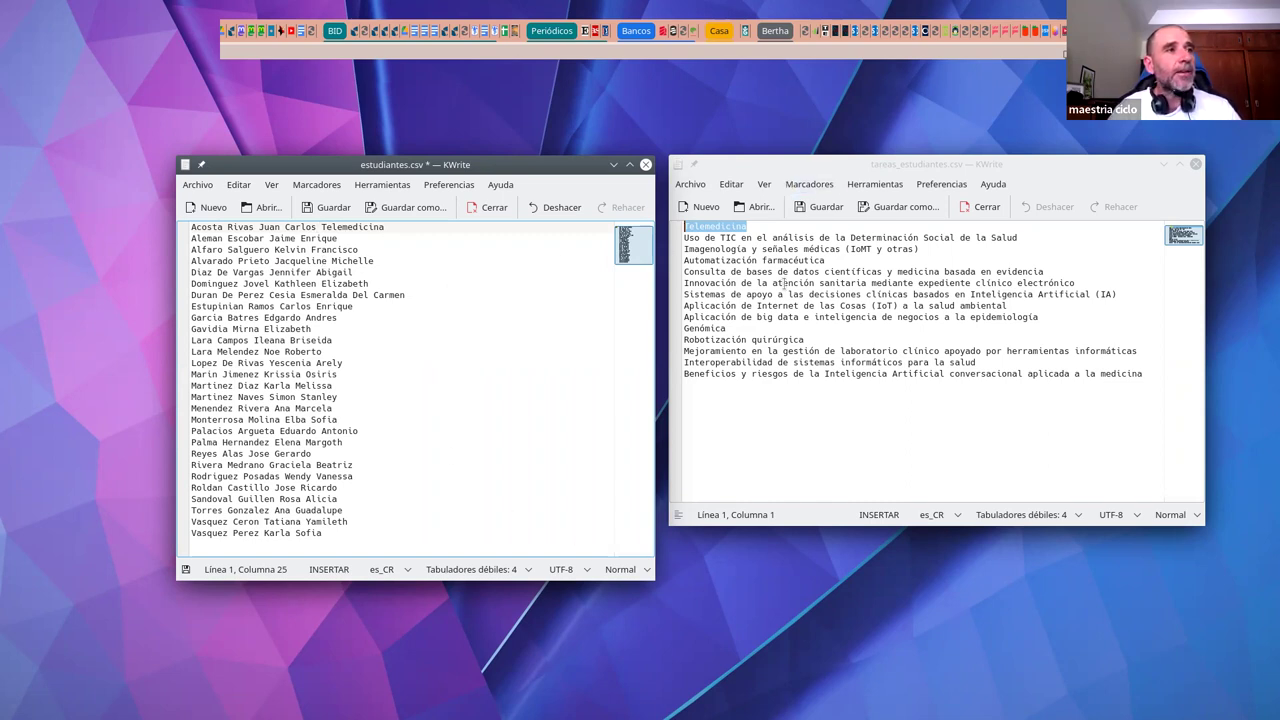
Step: Extend the first task in tareas_estudiantes.csv to "Telemedicina y dispositivos médicos controlados a distancia"
left_click(781, 283)
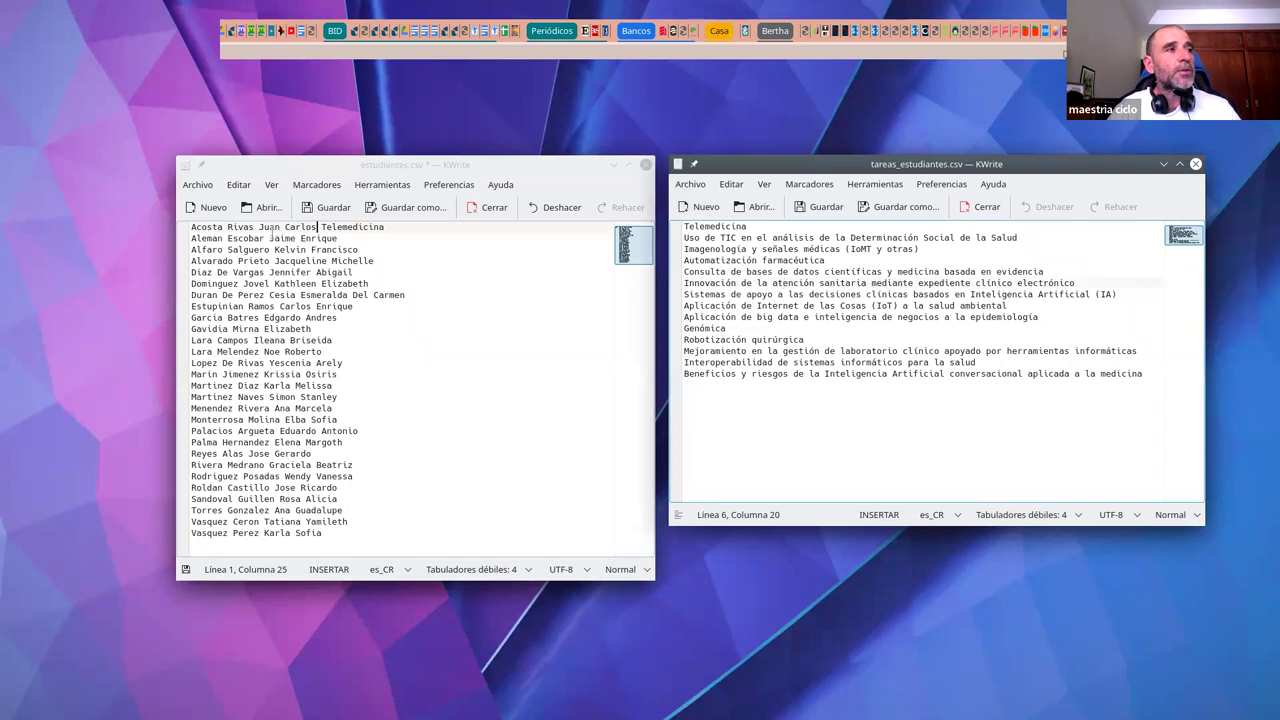
left_click(326, 227)
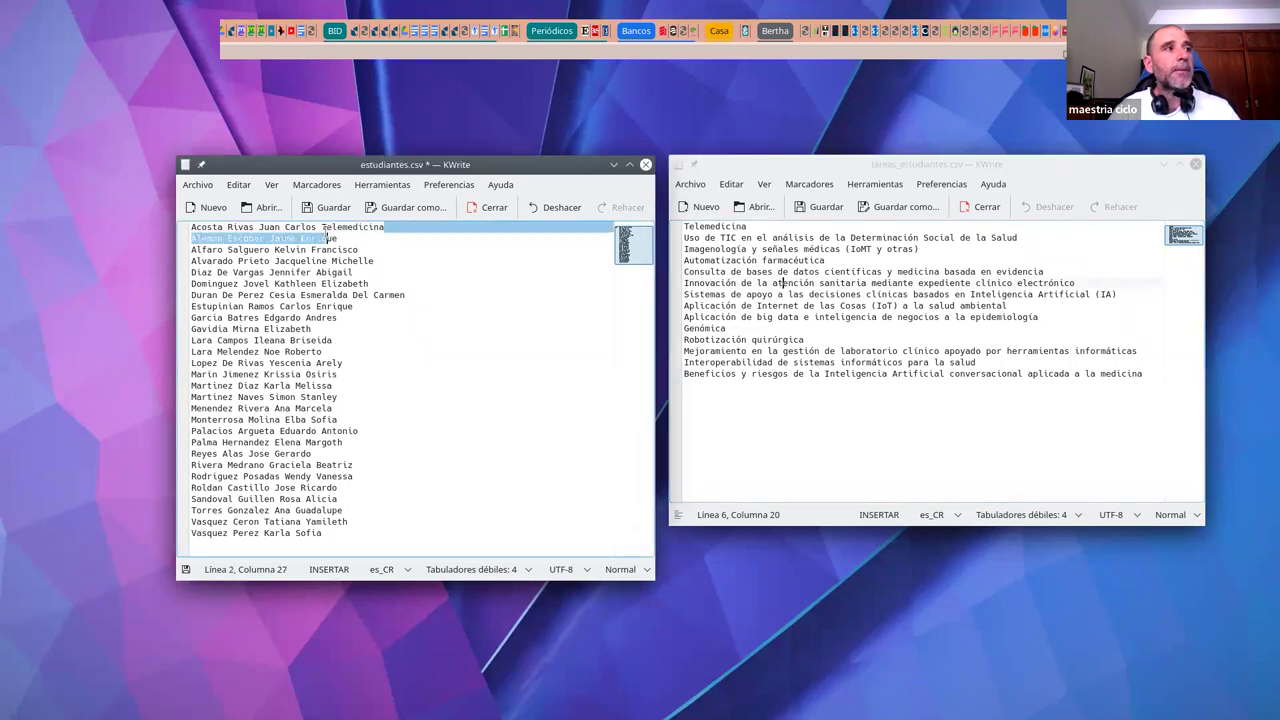
left_click(789, 226)
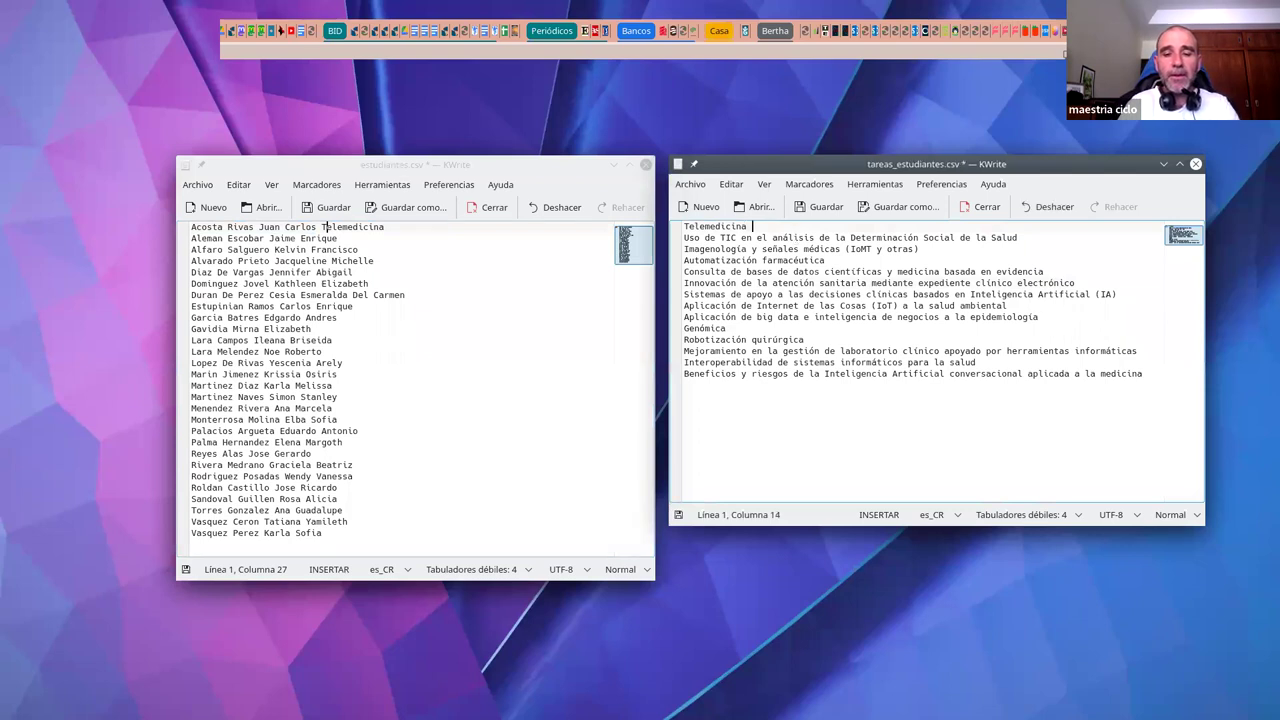
type("y dis")
key("BackSpace")
type("ositivos me")
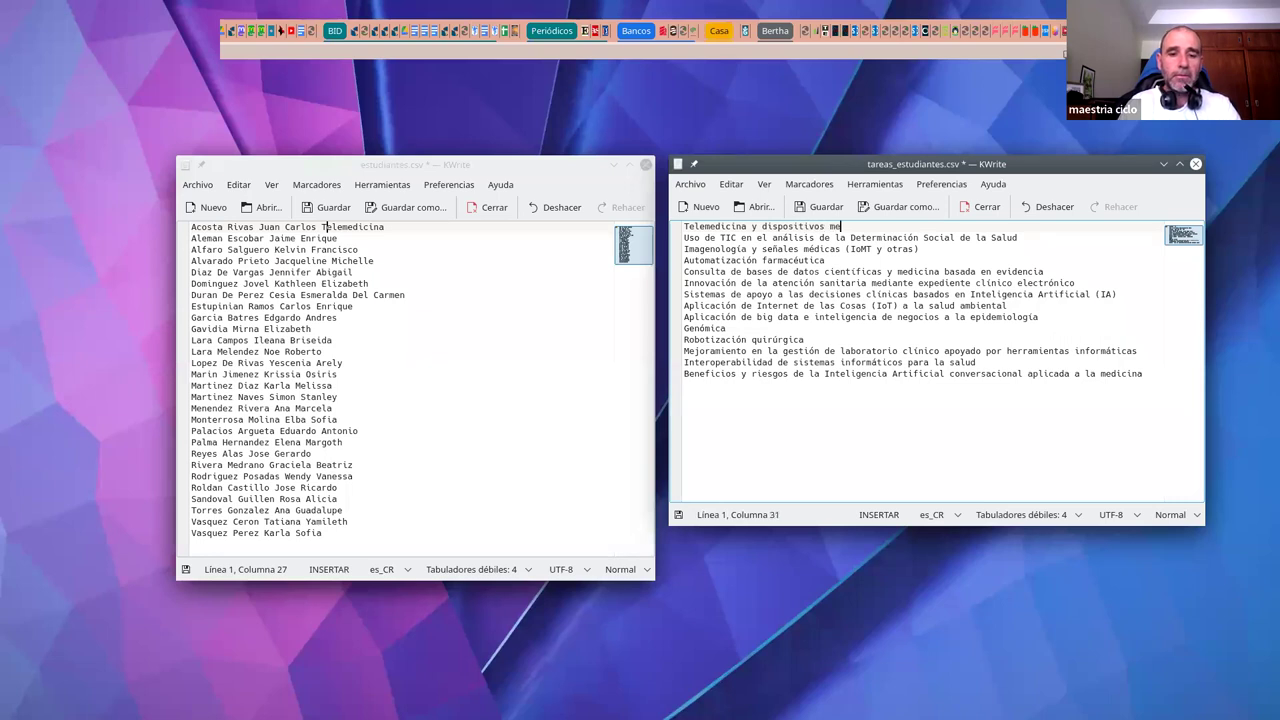
key("BackSpace")
type("édic")
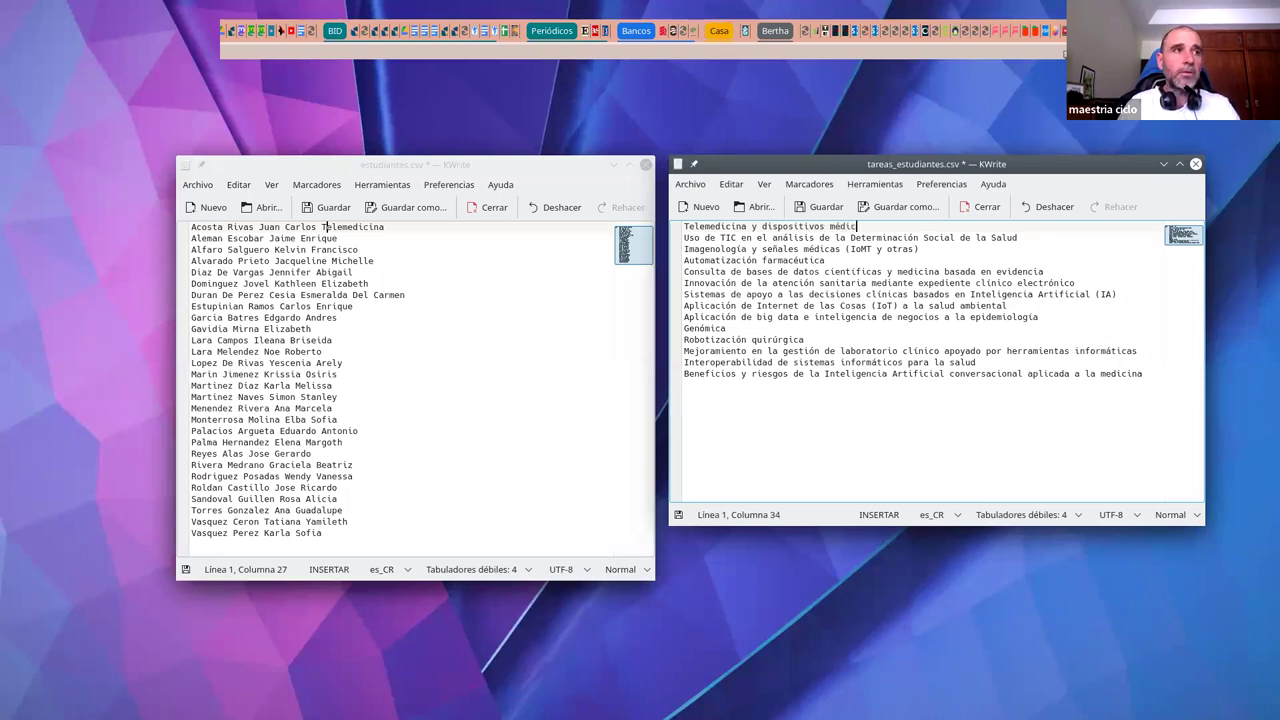
type("os controlados a distancia")
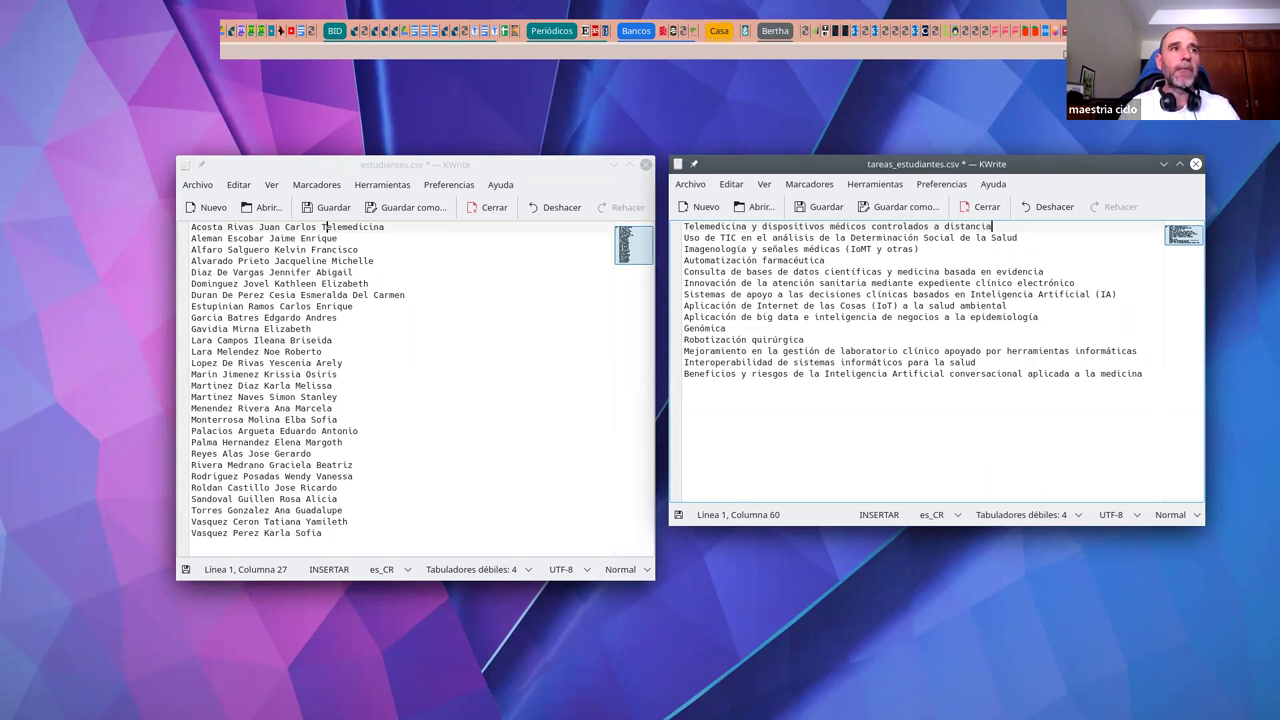
left_click(876, 249)
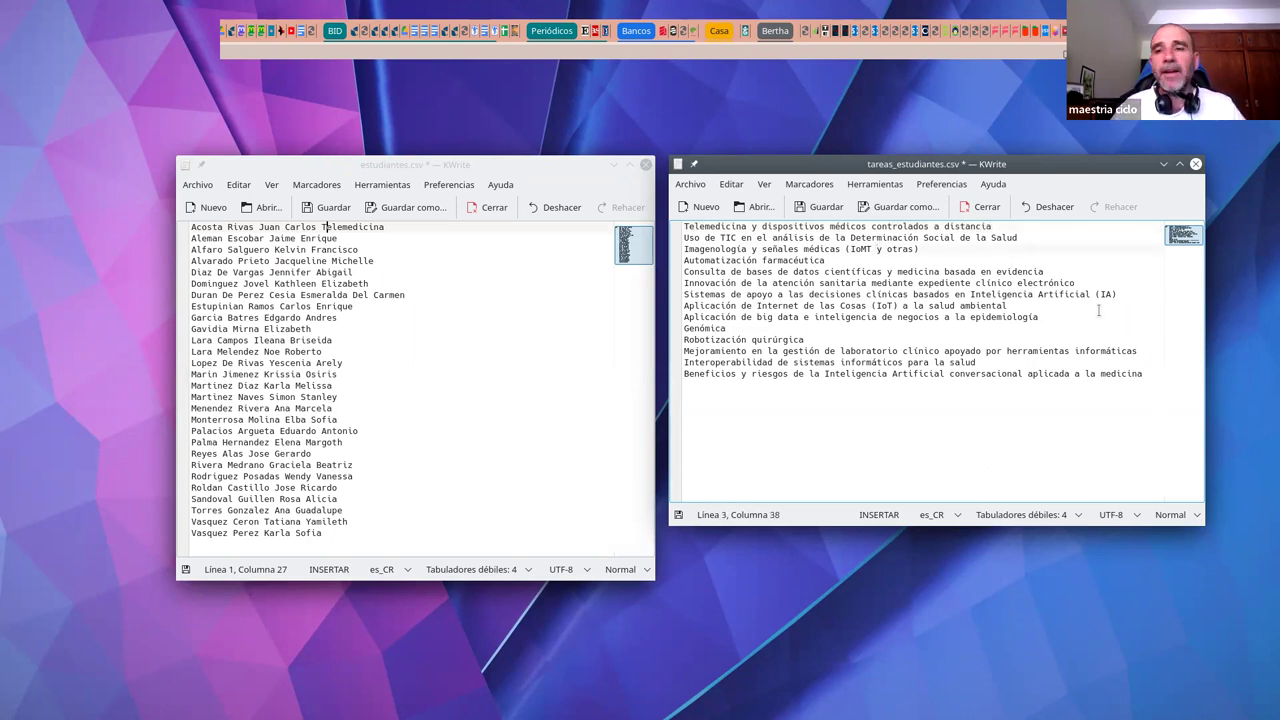
Step: Highlight Telemedicina in the first student's line and the whole first line of the task list to compare them
left_click(417, 230)
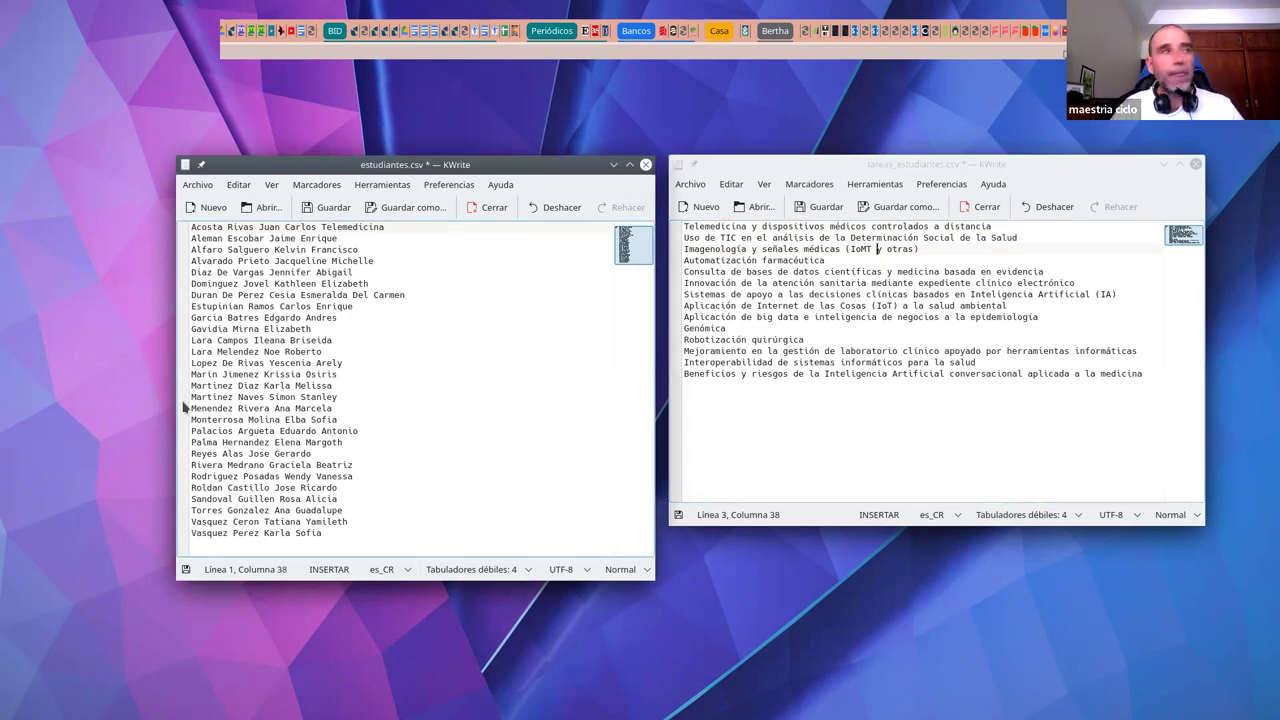
key("shift+Left")
key("shift+Left")
key("shift+Left")
key("shift+Left")
key("shift+Left")
key("shift+Left")
key("shift+Left")
key("shift+Left")
key("shift+Left")
key("shift+Left")
key("shift+Left")
key("shift+Left")
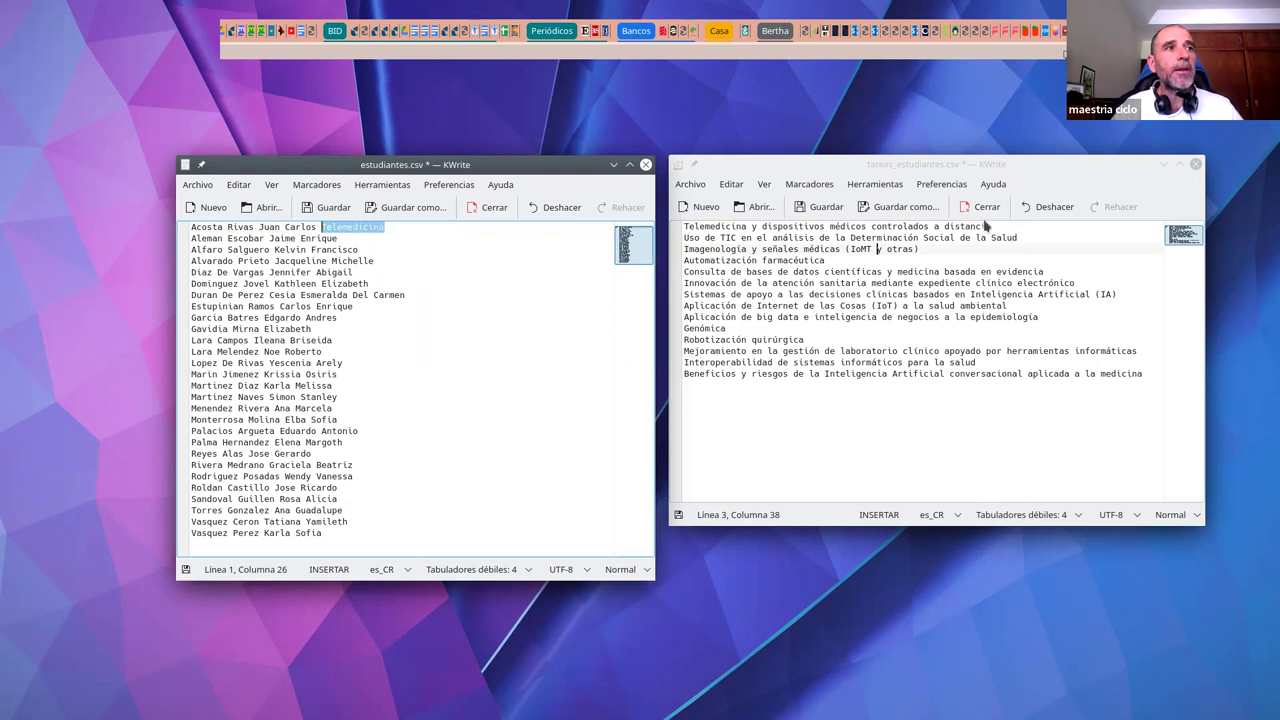
left_click_drag(992, 227, 684, 228)
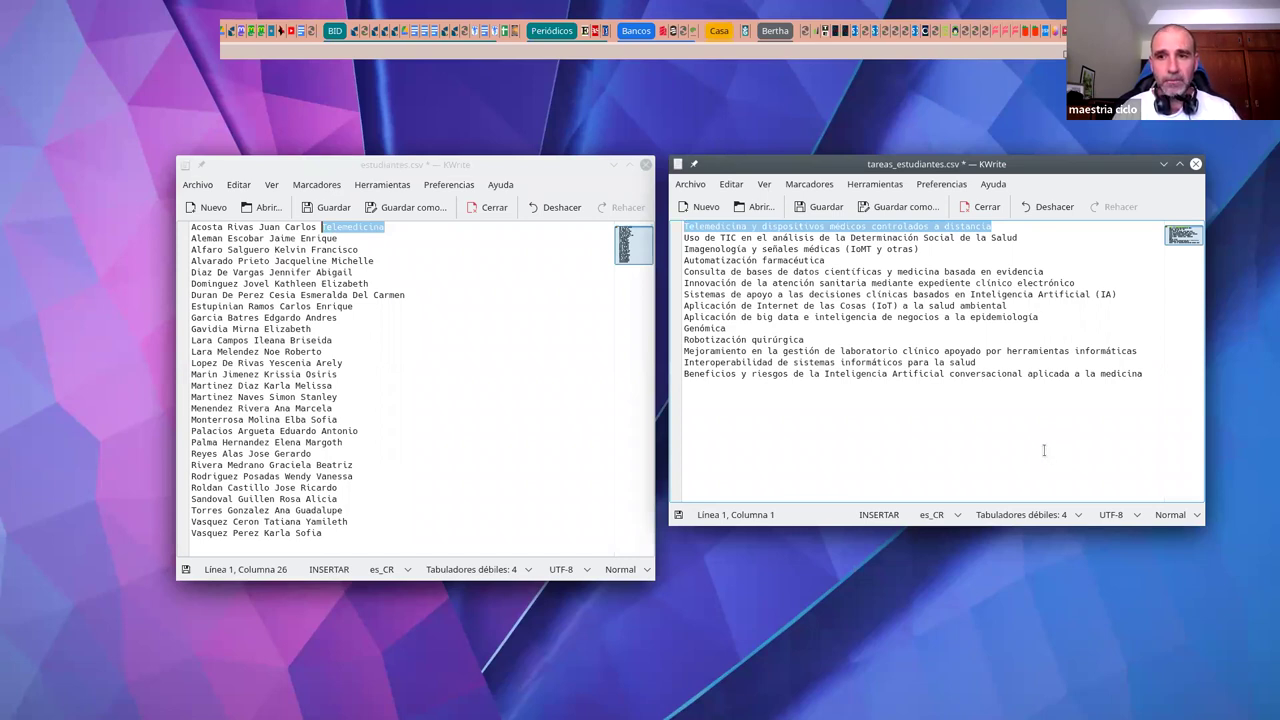
Step: Remove Telemedicina from the first student's line and the words added to the first task, and save both files
left_click(374, 230)
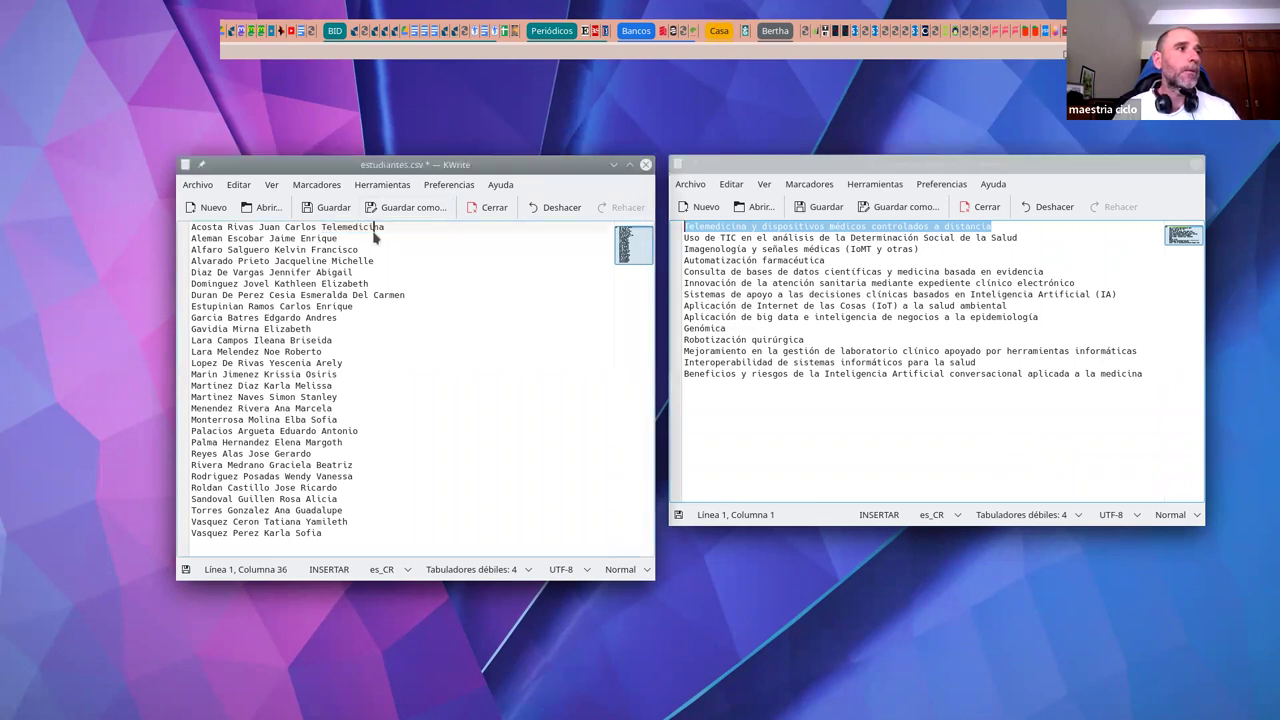
key("ctrl+BackSpace")
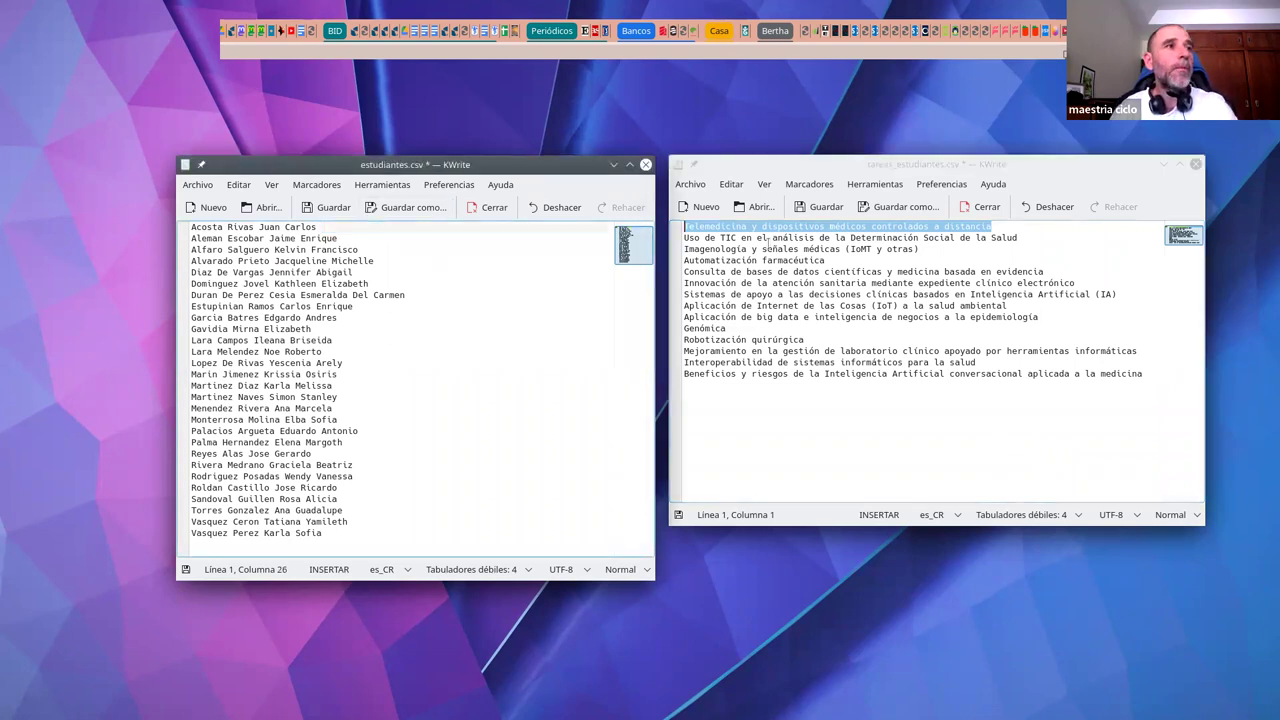
left_click_drag(752, 228, 992, 226)
key("BackSpace")
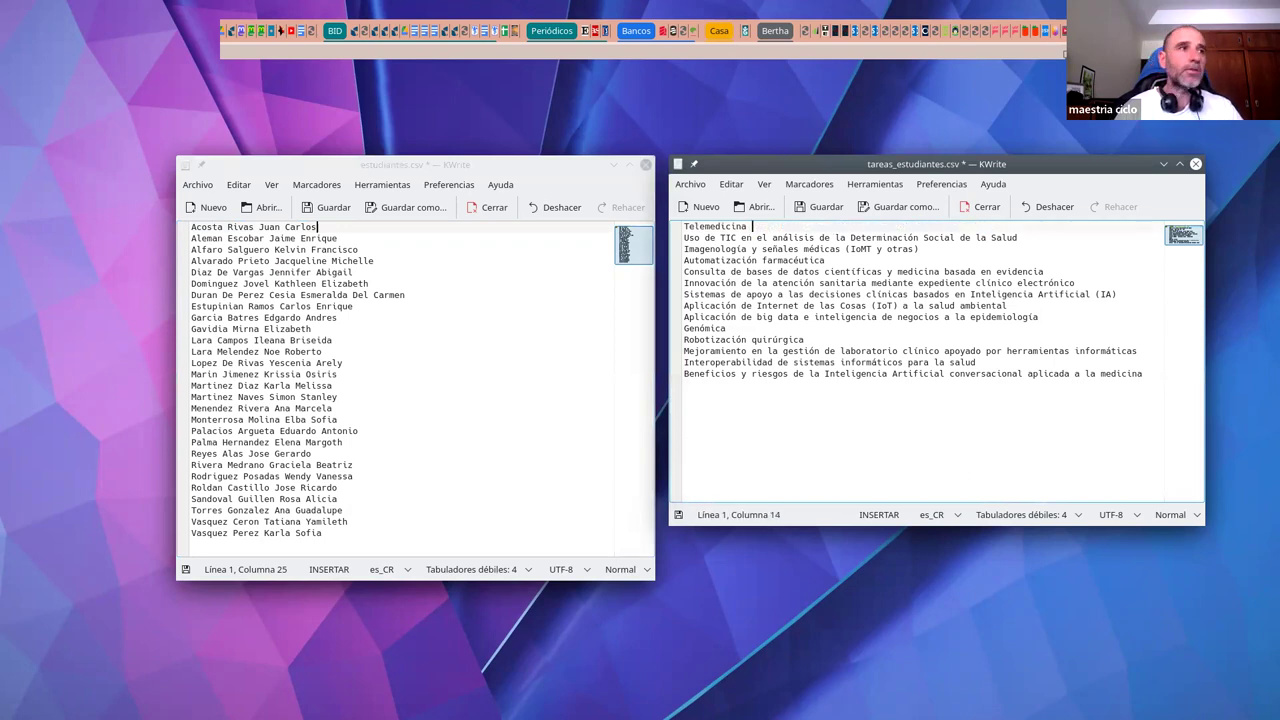
left_click(824, 210)
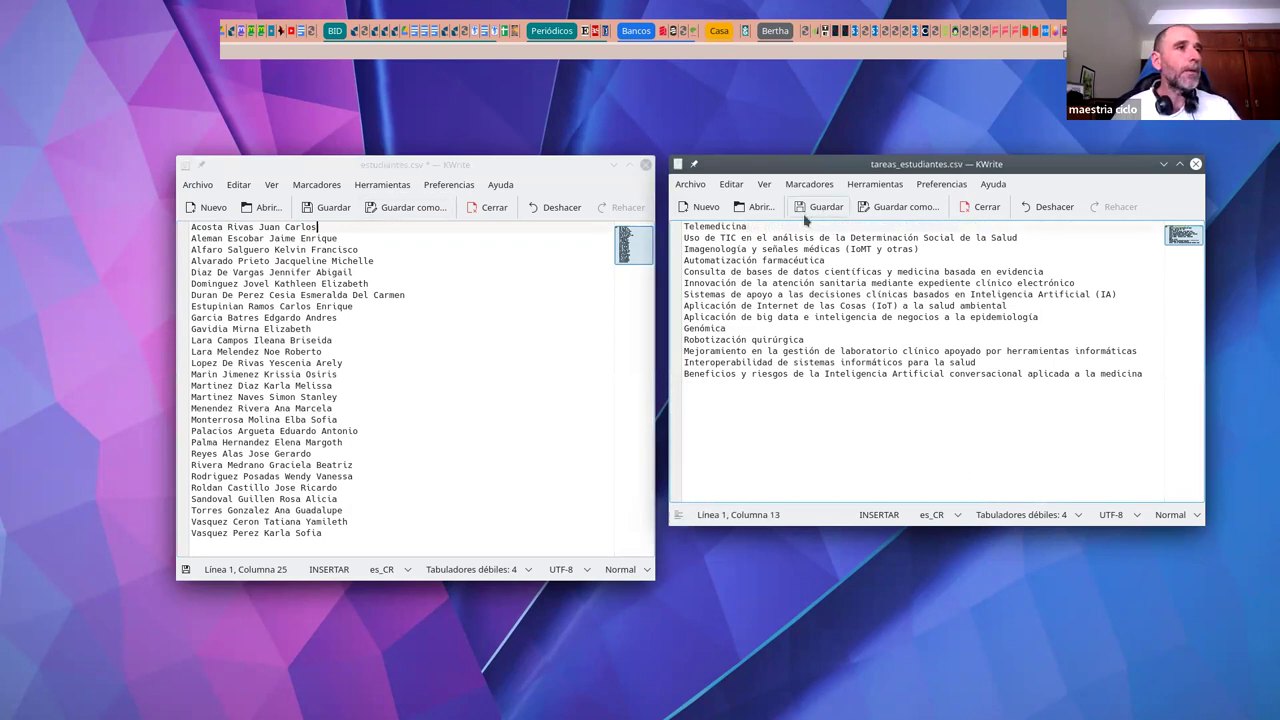
key("alt+Tab")
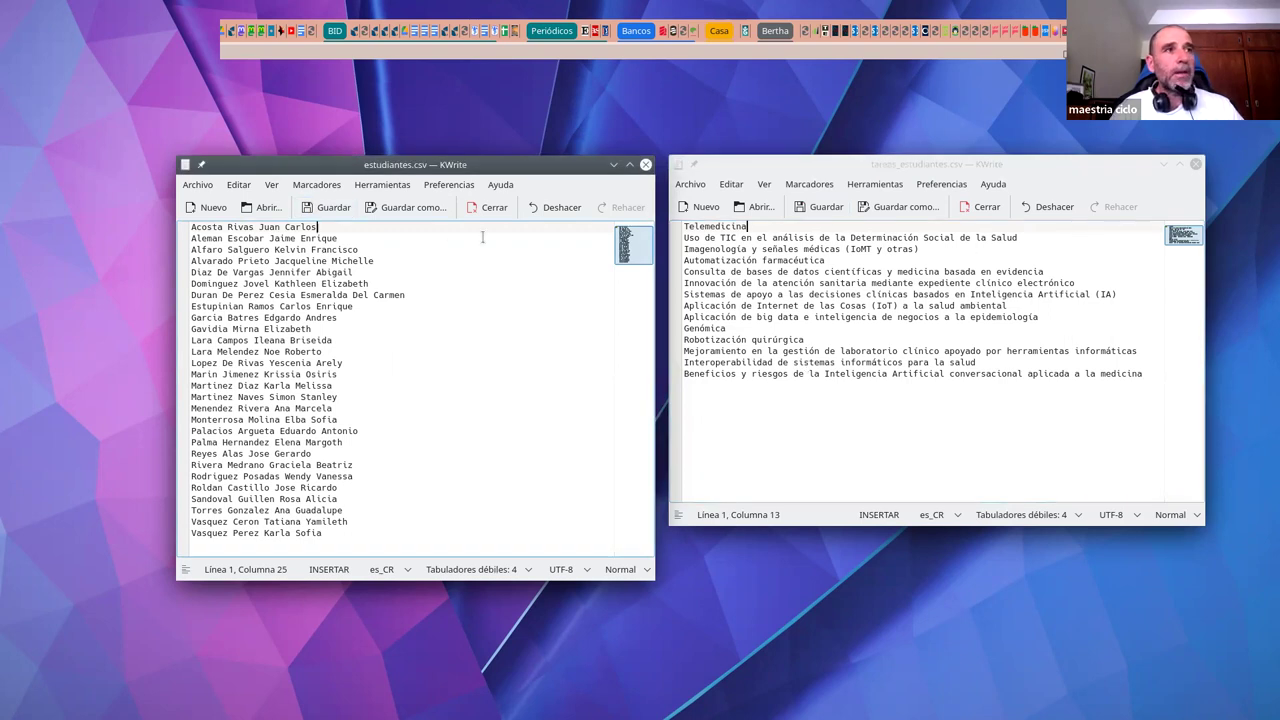
Step: Move both text windows higher on the desktop, keeping them side by side, and bring up the Semana 8 folder in Dolphin
left_click_drag(854, 164, 890, 93)
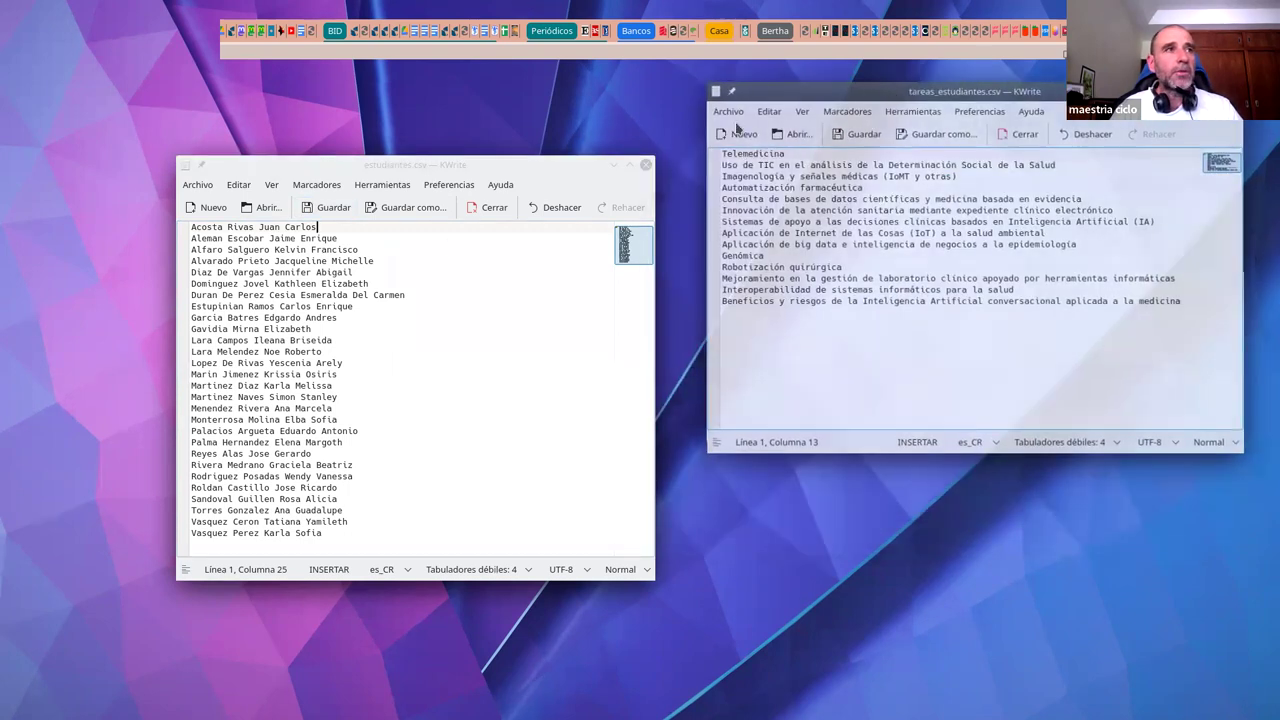
left_click_drag(520, 166, 507, 88)
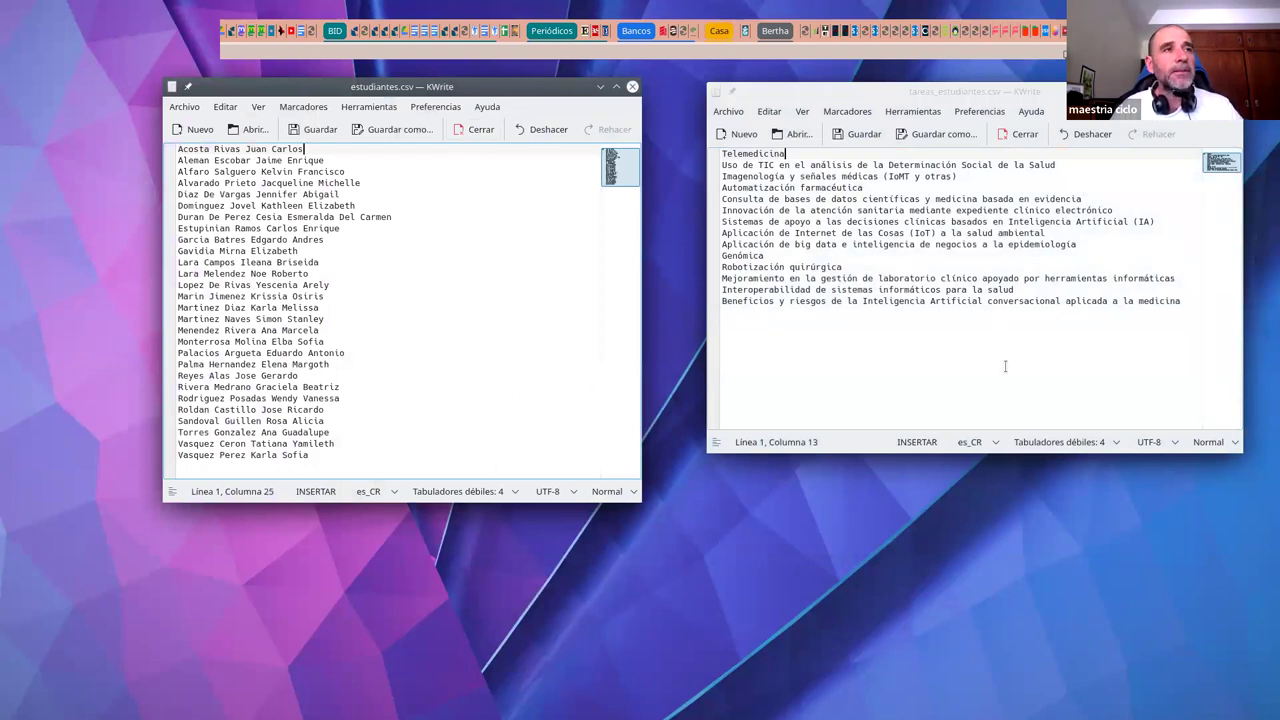
left_click_drag(938, 93, 938, 93)
left_click_drag(931, 96, 925, 84)
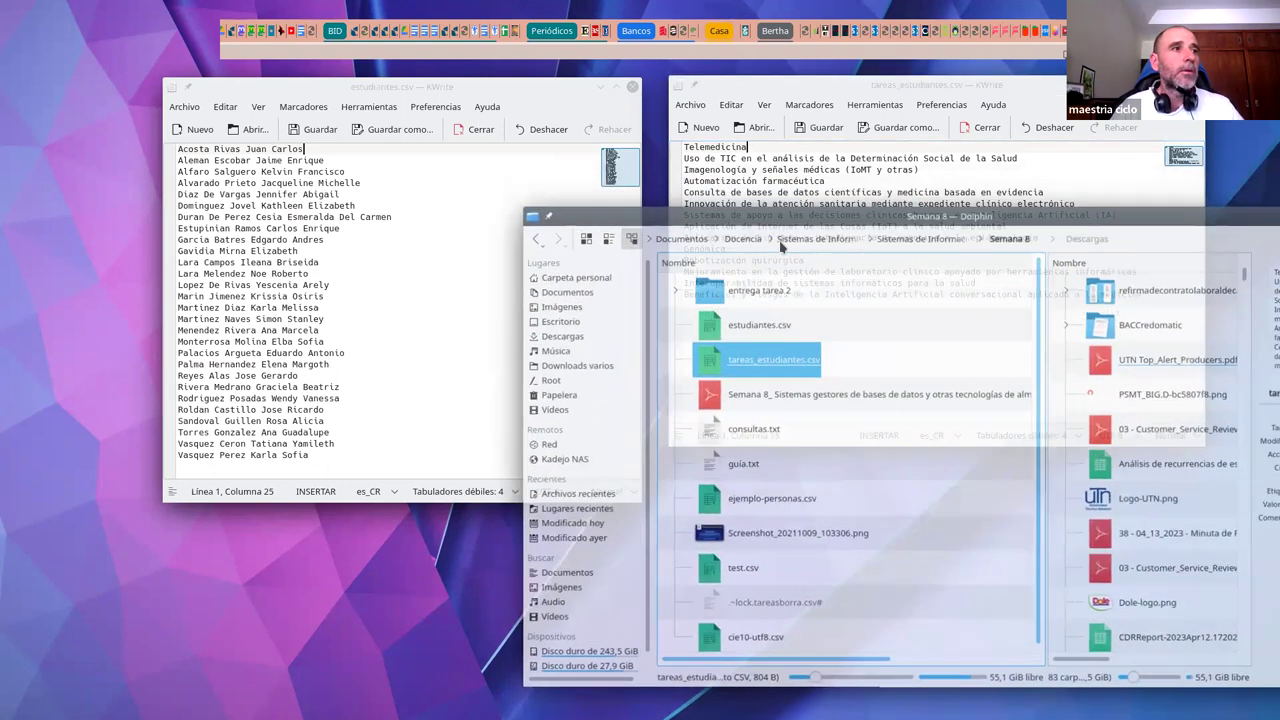
Step: Open estudiantes.csv from the Semana 8 folder for text import and move the import dialog clear of the file list
left_click(765, 343)
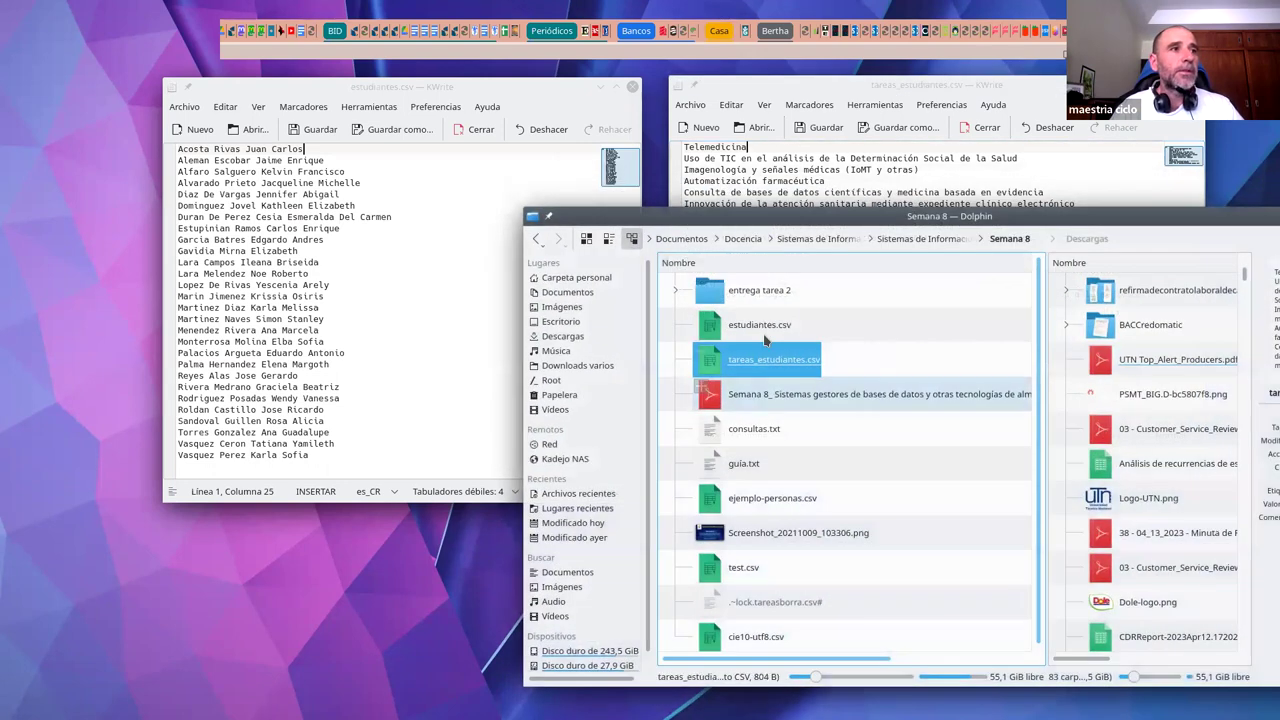
left_click(805, 337)
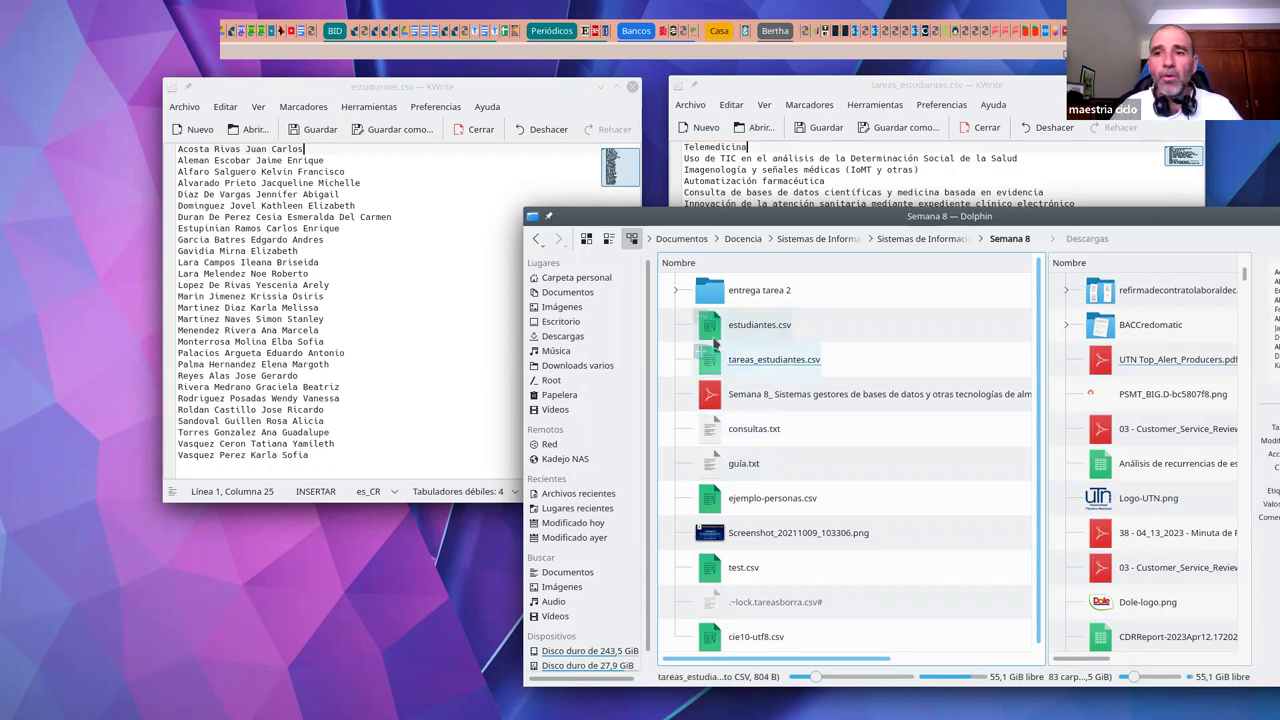
left_click(771, 336)
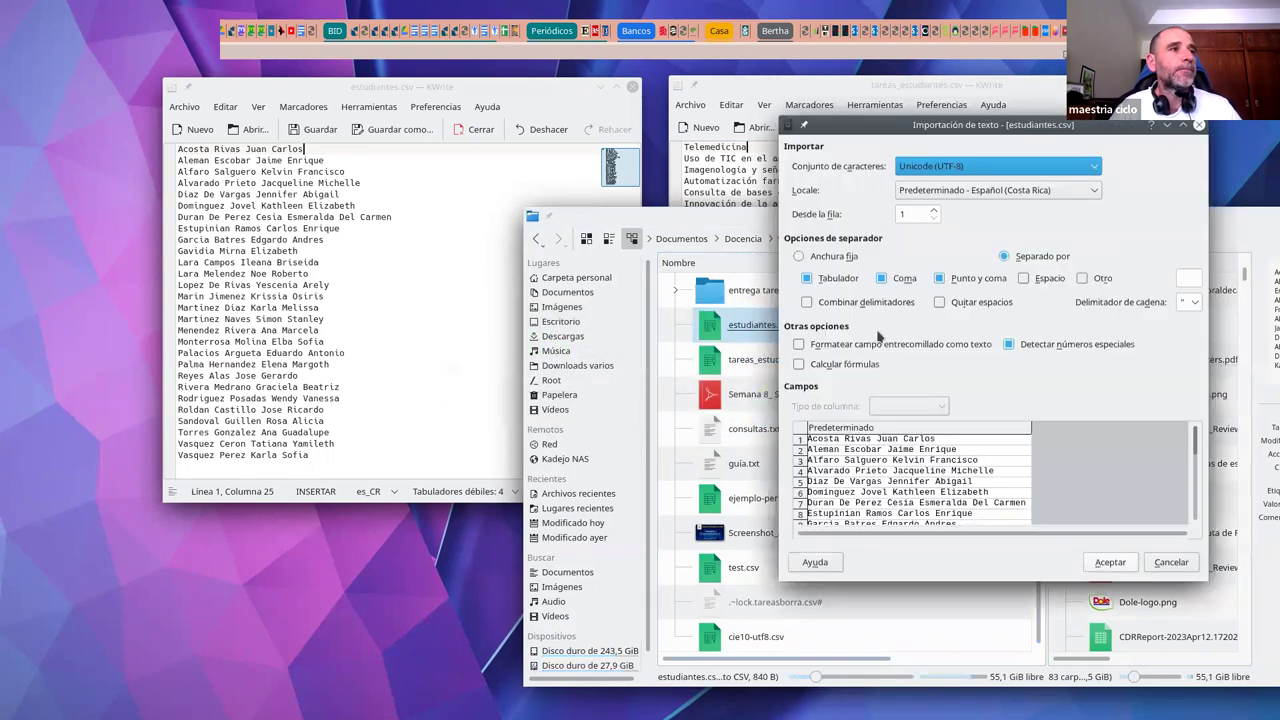
left_click_drag(1000, 130, 298, 83)
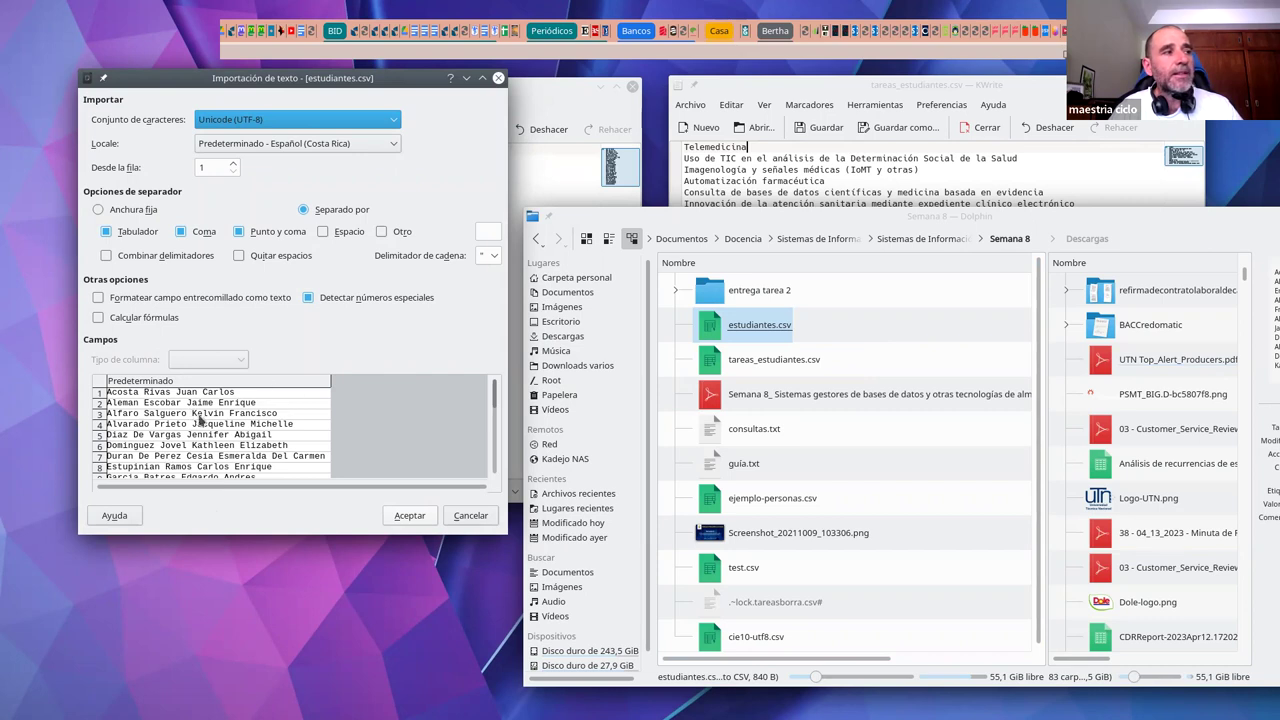
Step: Enlarge the import preview for more rows, review the separator options, and compare the preview with the original student text file
left_click_drag(213, 540, 213, 596)
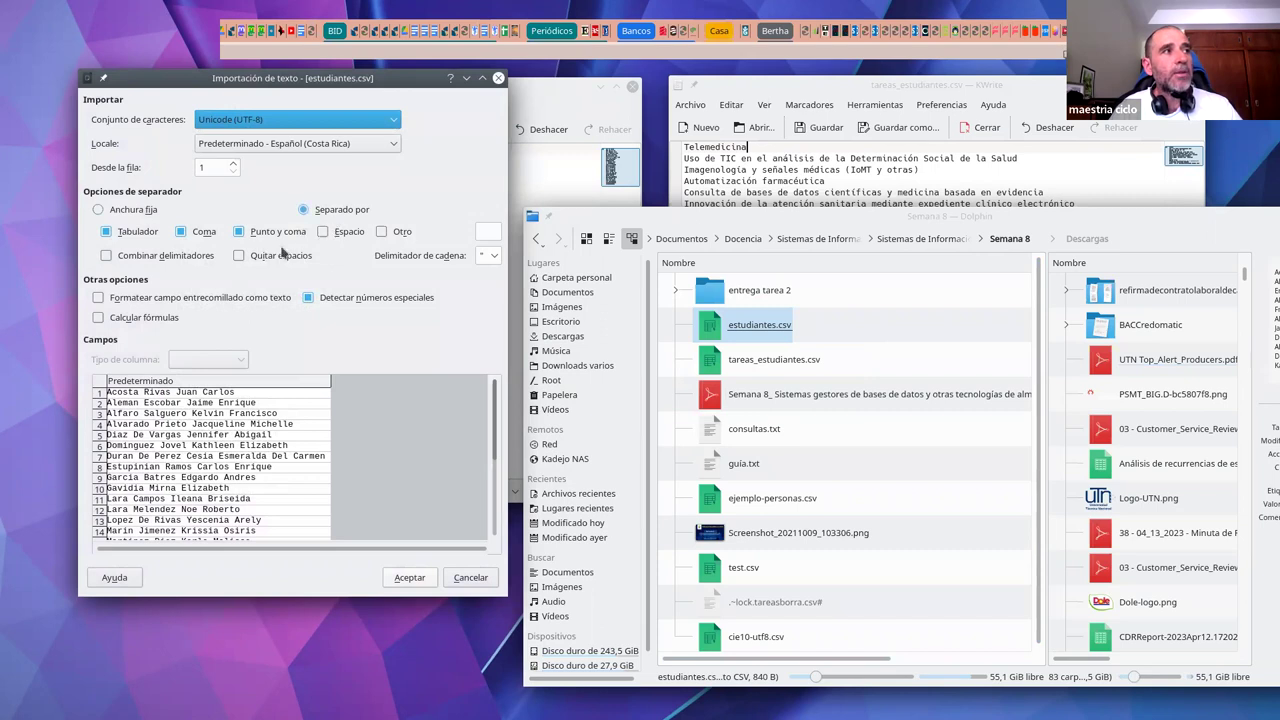
left_click(107, 236)
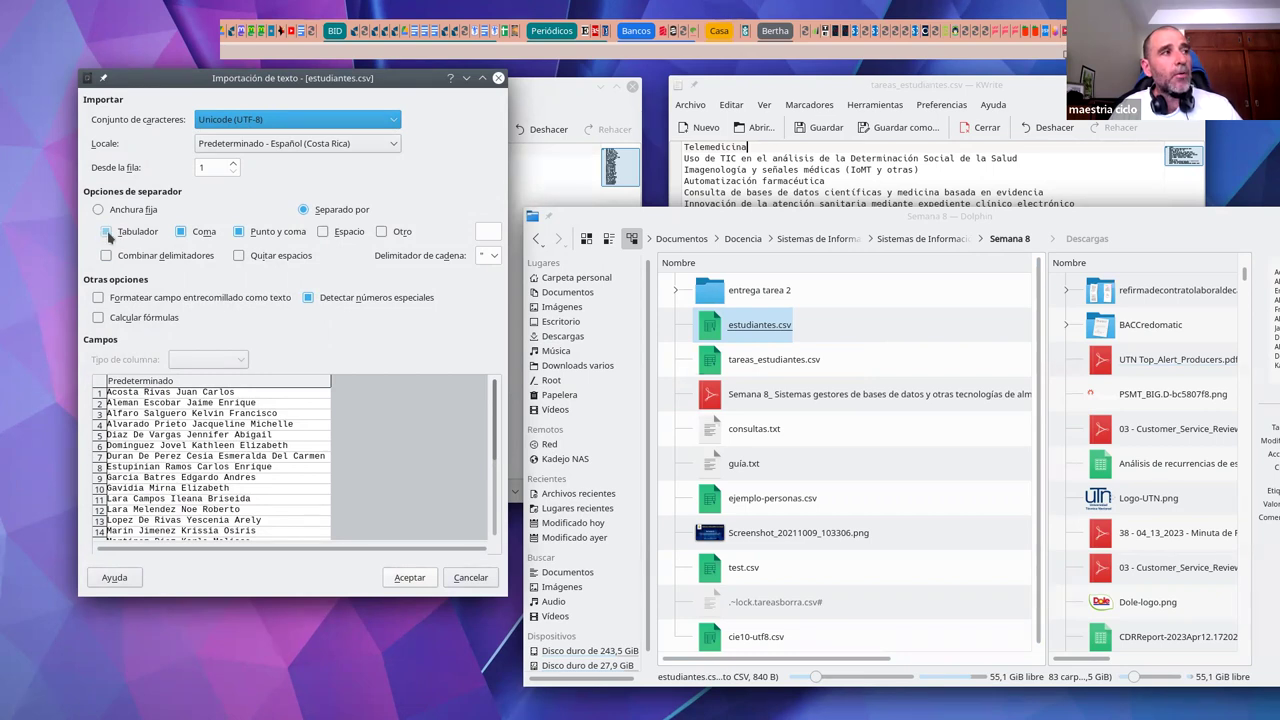
left_click(118, 236)
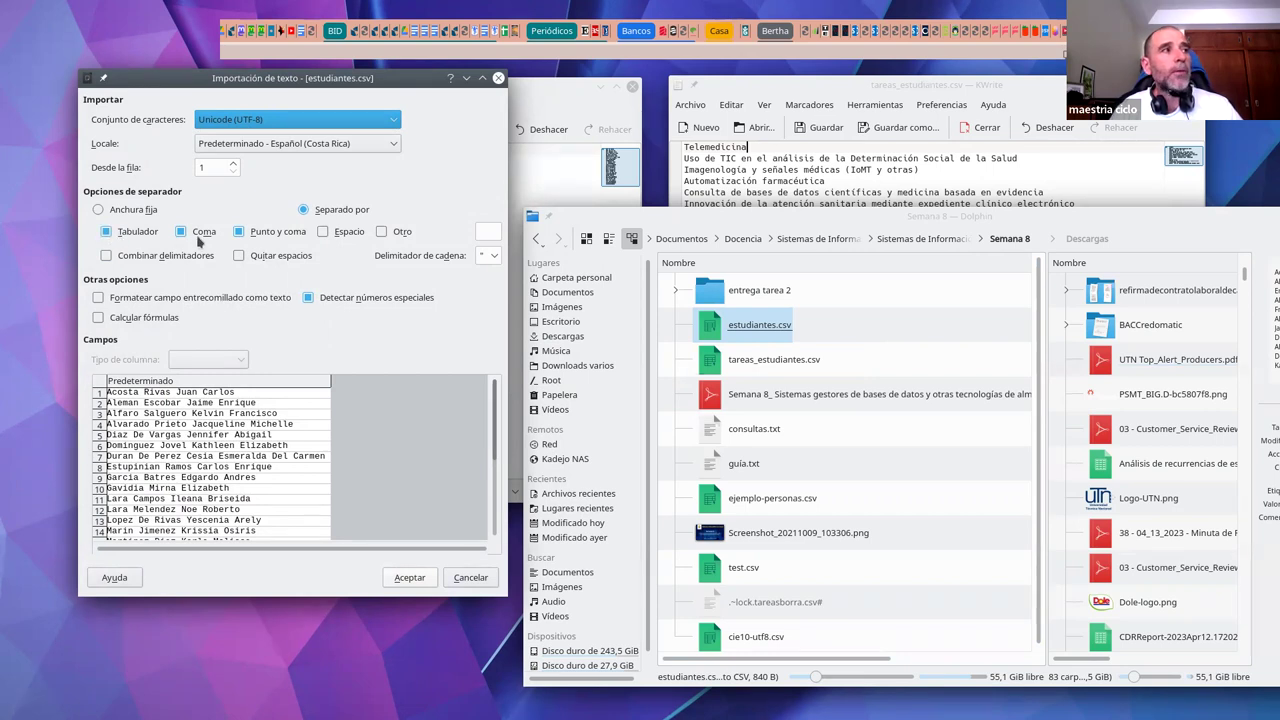
left_click(272, 234)
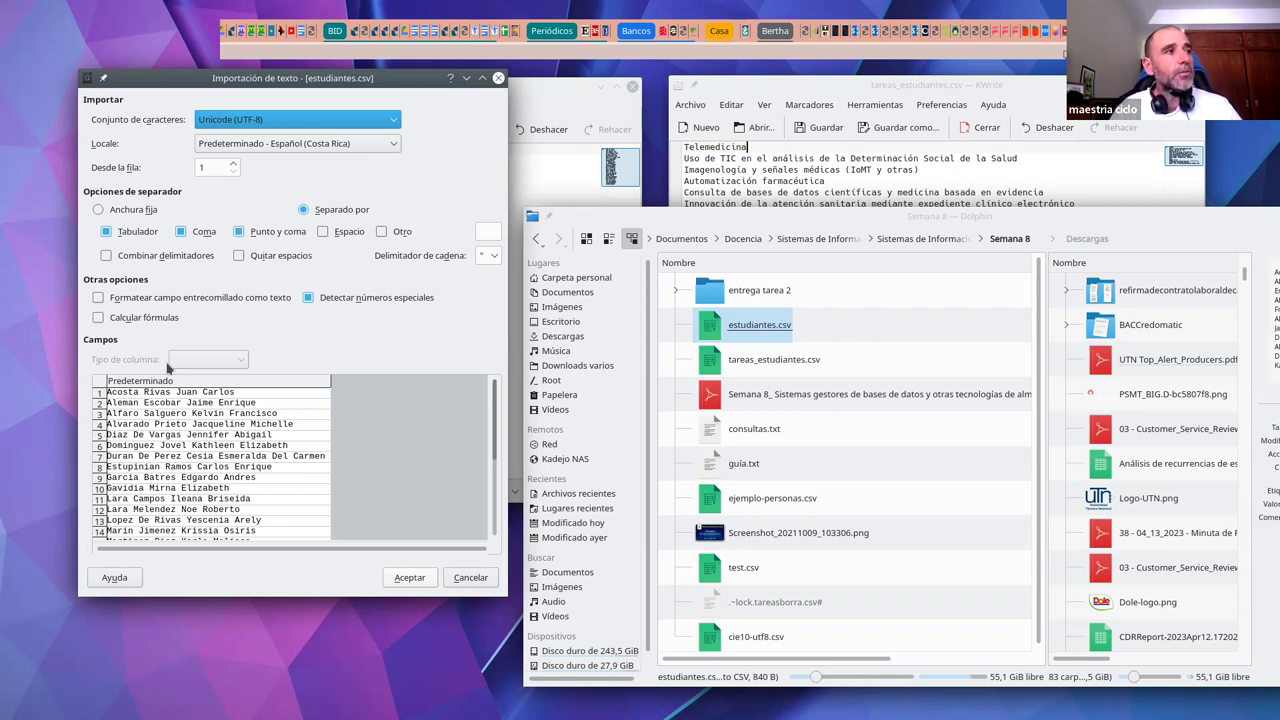
left_click_drag(335, 93, 307, 247)
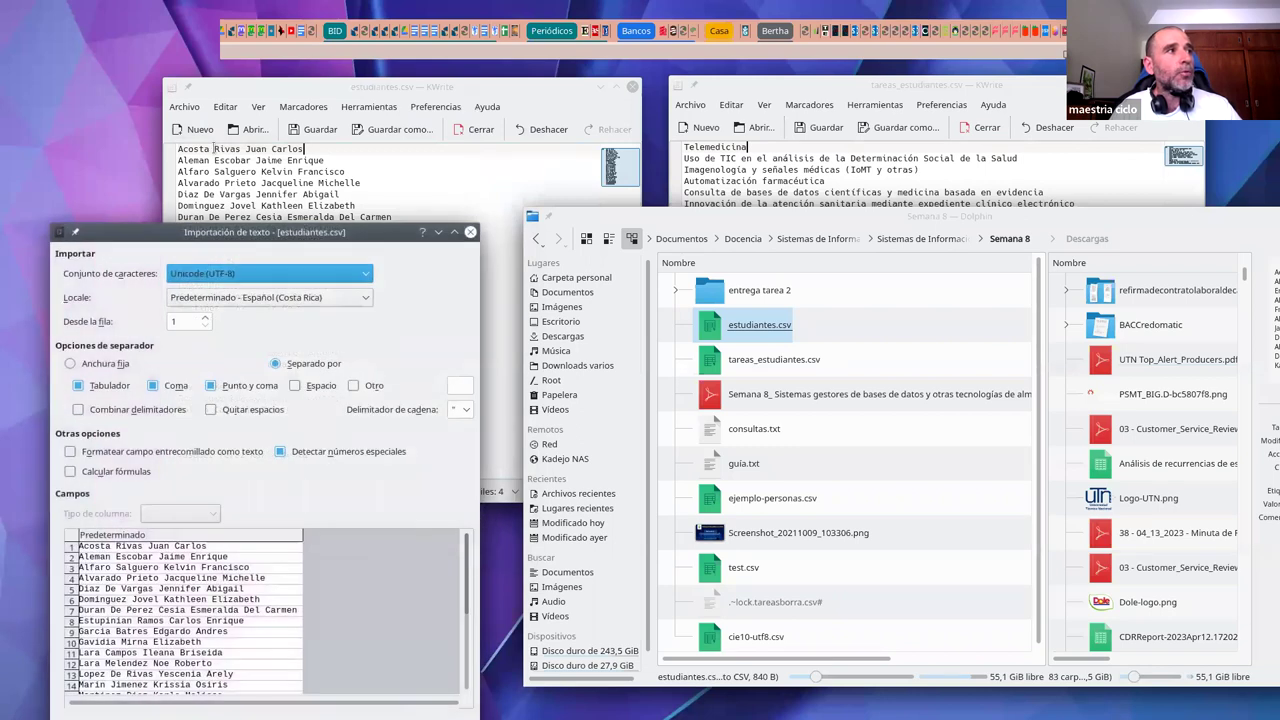
left_click_drag(262, 233, 292, 45)
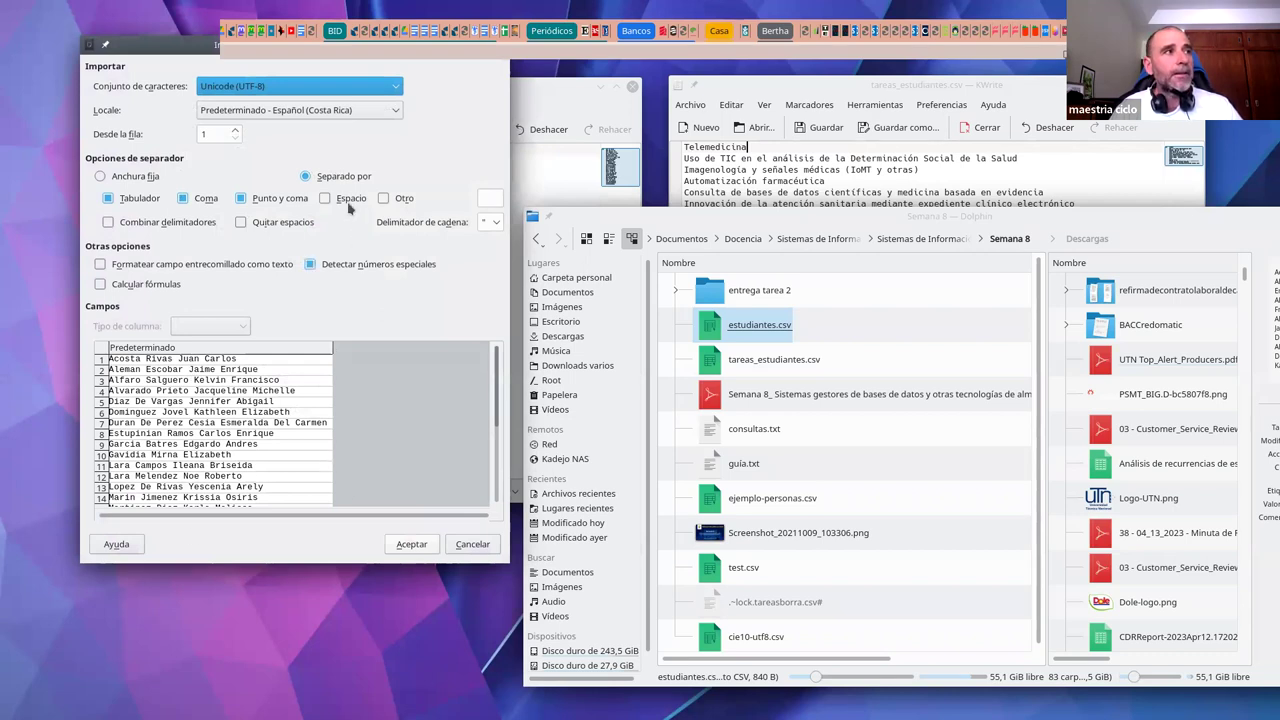
Step: Try space as an additional separator for the student names, and turn that separator off again
left_click(324, 199)
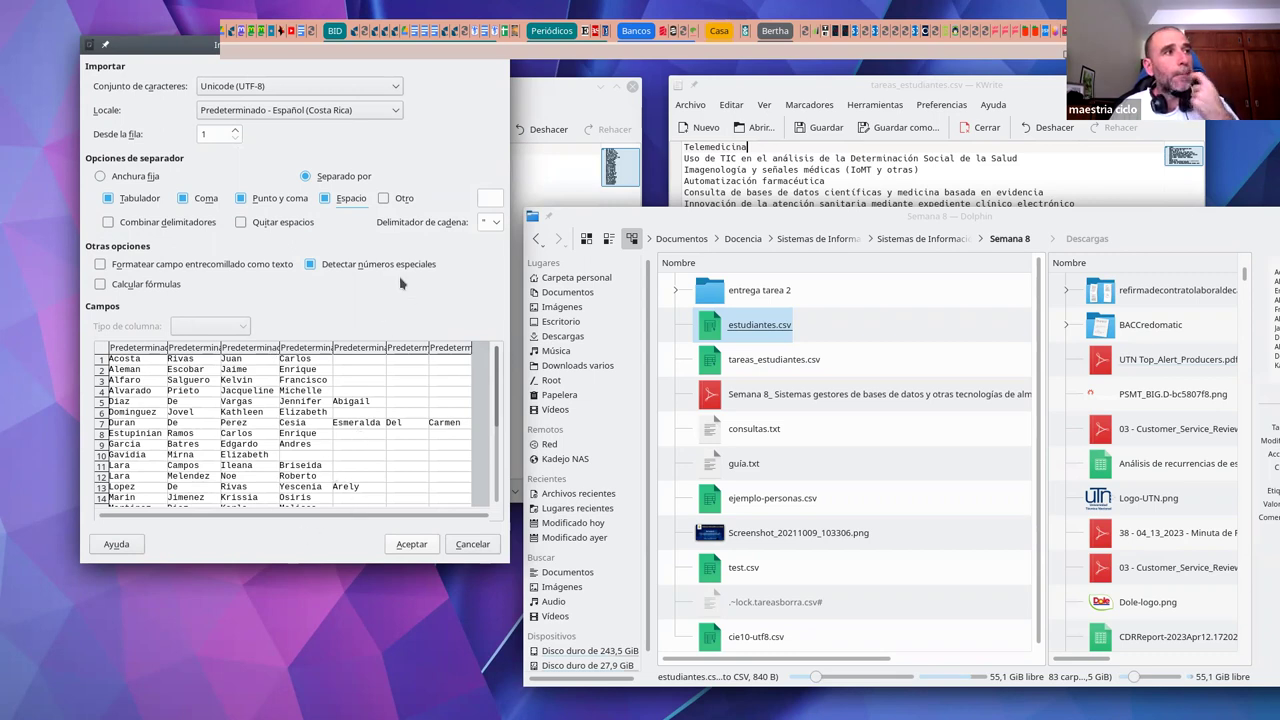
left_click(325, 198)
left_click(491, 198)
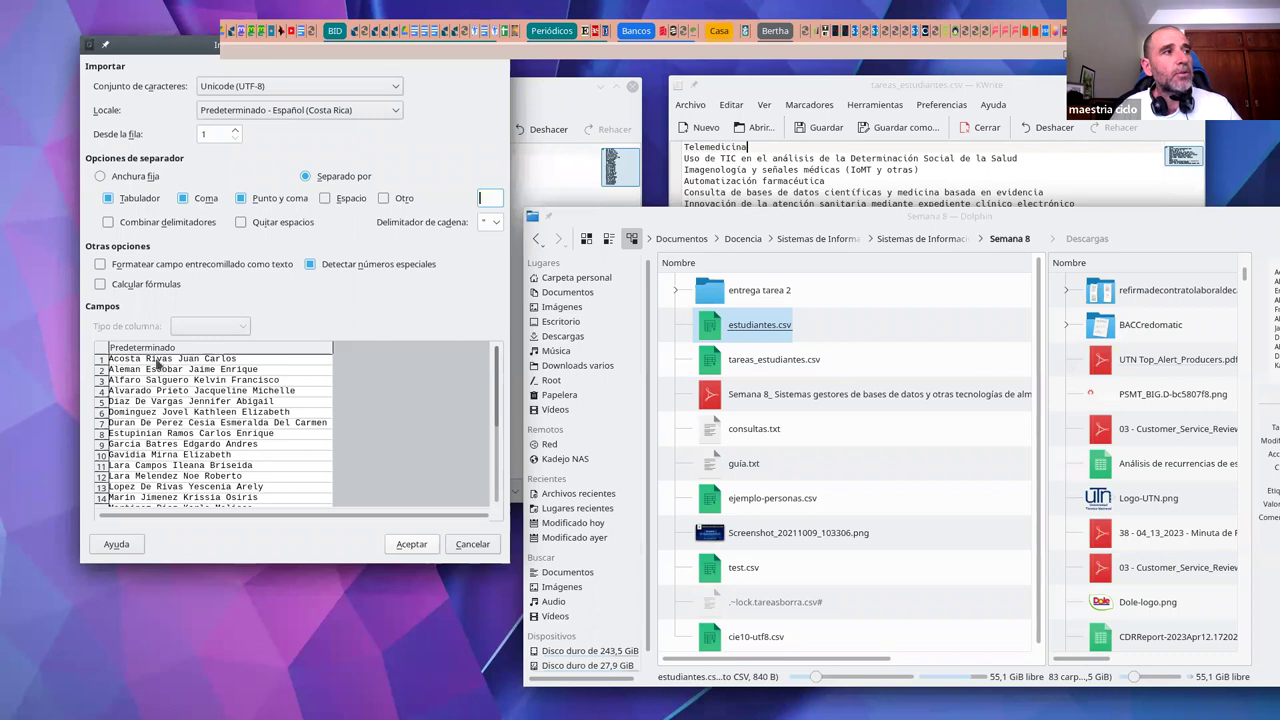
Step: Import the student list with tab, comma and semicolon as separators, and move its spreadsheet window clear of the file list
left_click(410, 548)
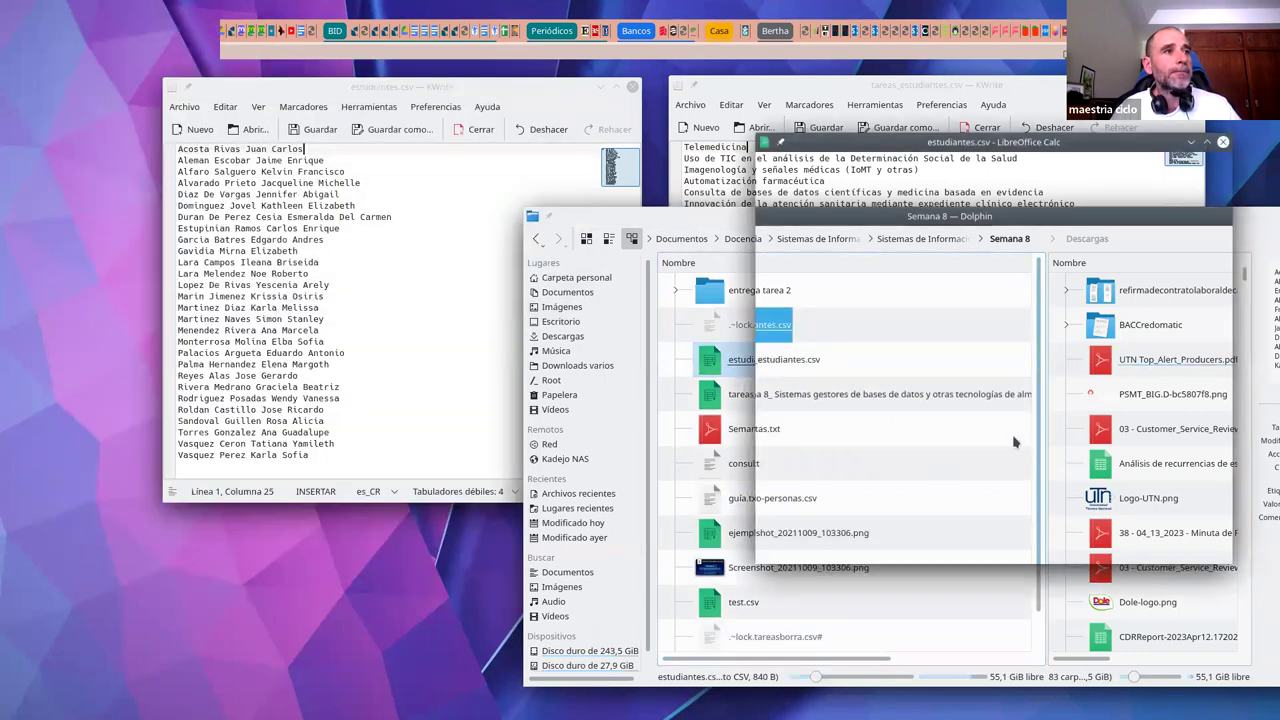
left_click_drag(980, 143, 274, 191)
left_click_drag(228, 278, 222, 278)
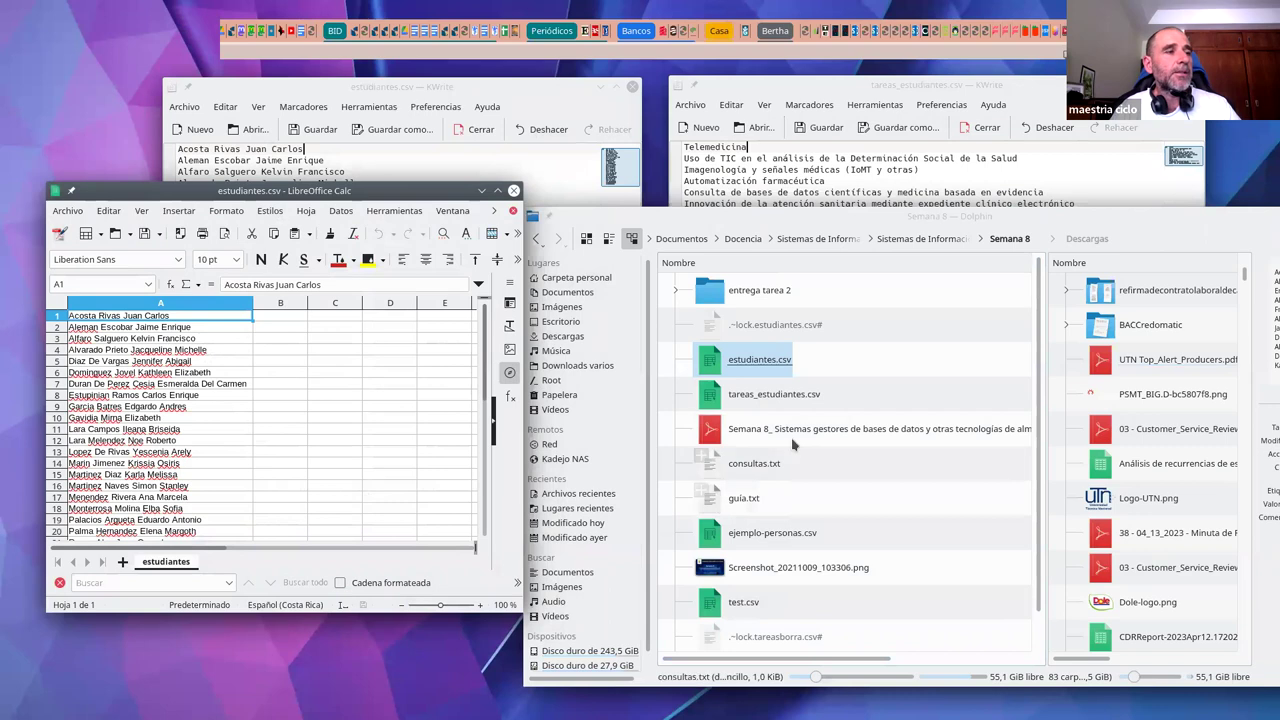
Step: Import tareas_estudiantes.csv from the Semana 8 folder with the default separators, and place its window beside the student spreadsheet
double_click(776, 395)
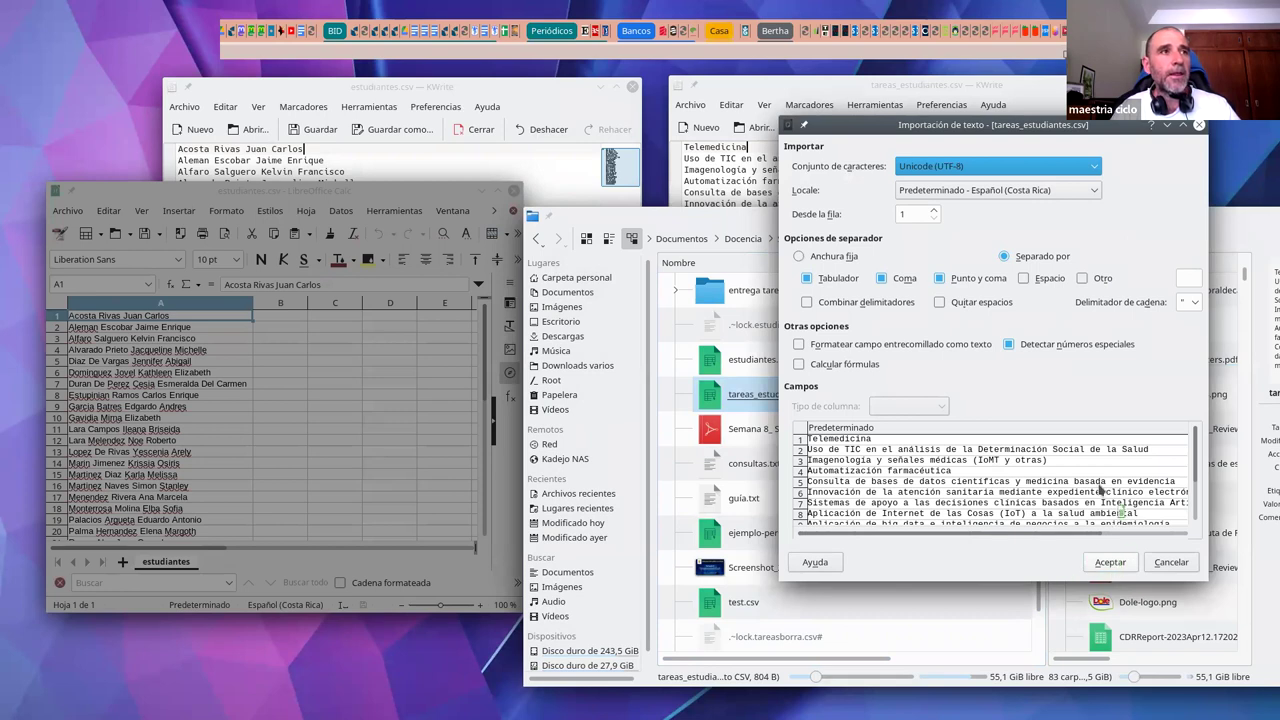
left_click(1106, 560)
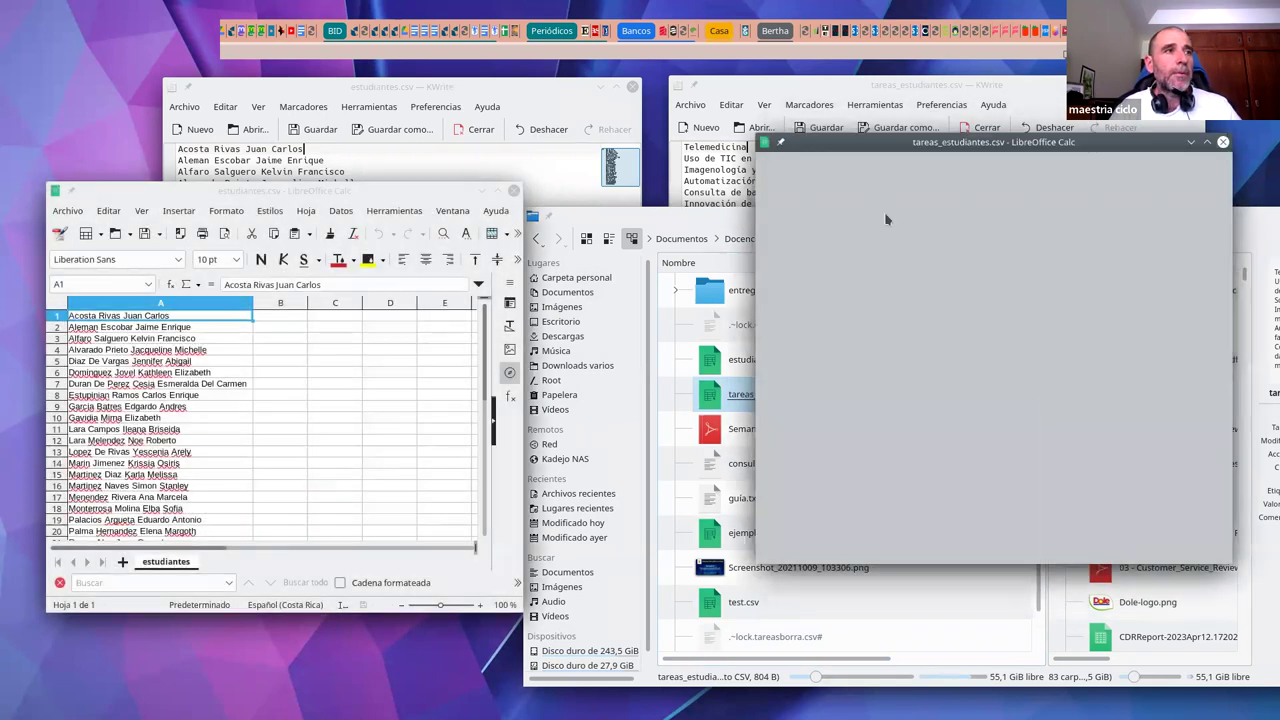
left_click_drag(811, 150, 688, 188)
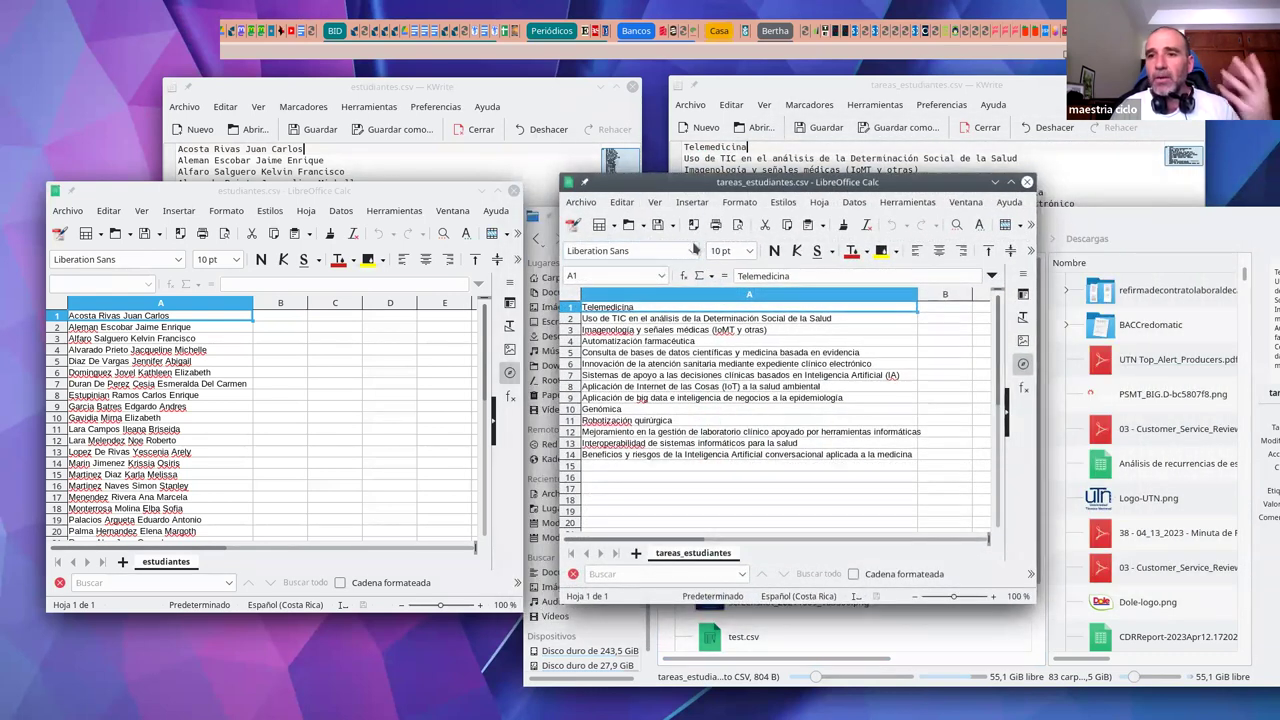
Step: Insert a row above the first student and enter the heading Estudiante in A1
left_click(56, 316)
right_click(55, 318)
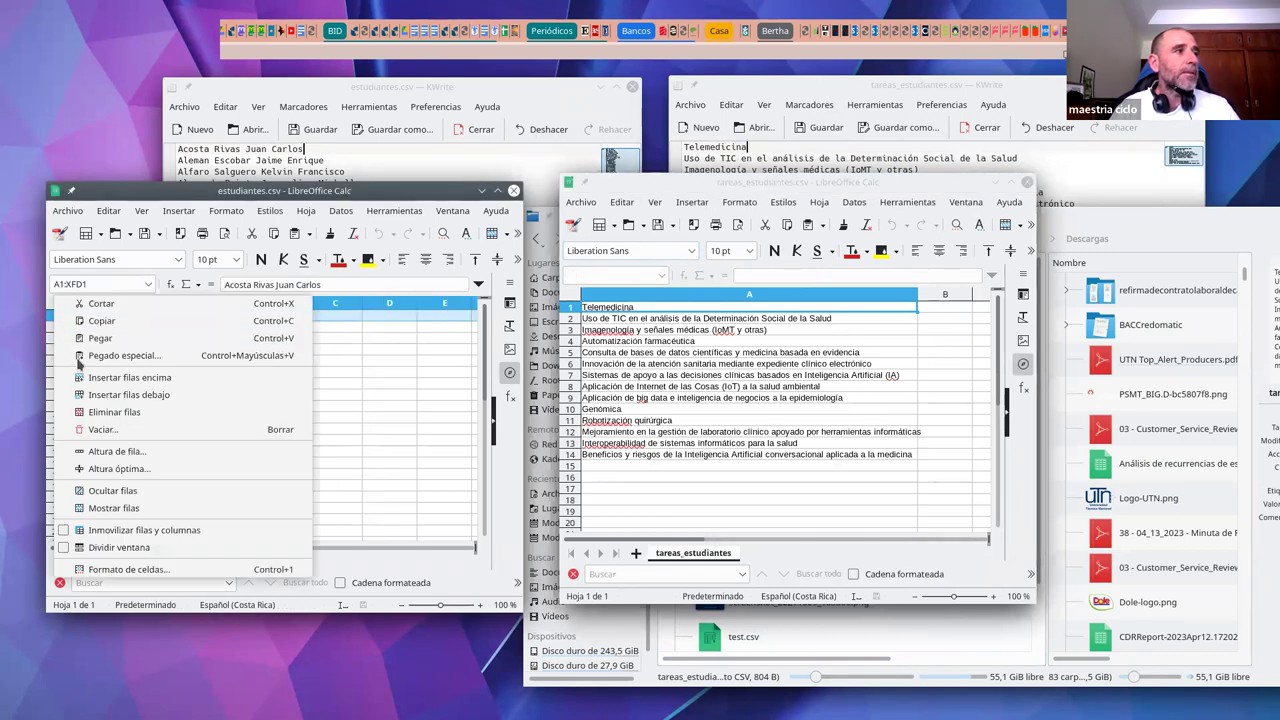
left_click(100, 378)
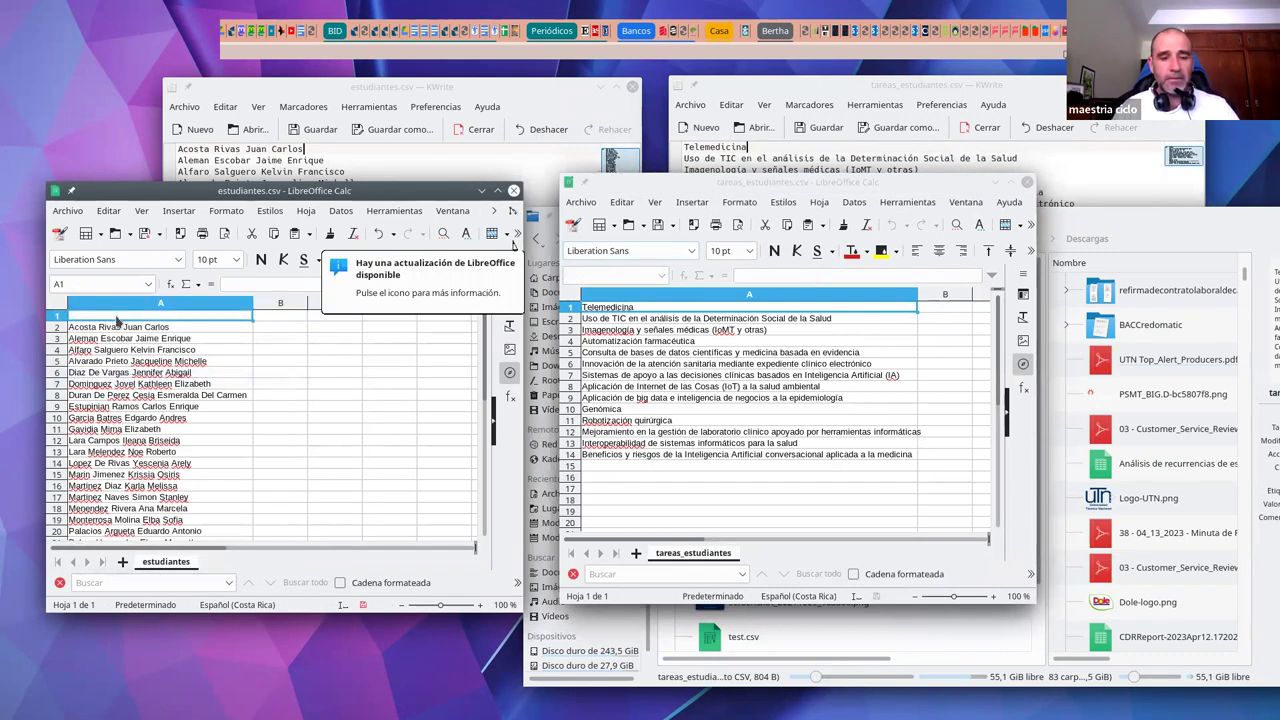
type("Estudiante")
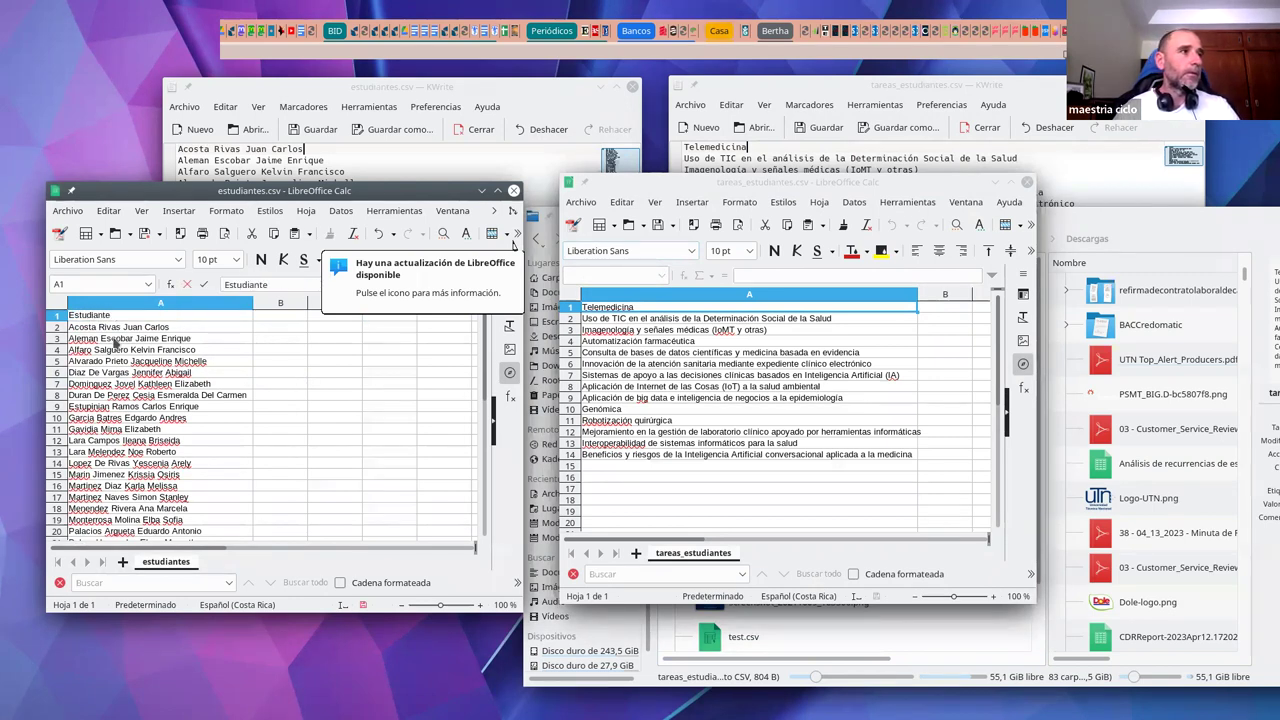
left_click(300, 388)
Step: Insert a row above the first task in the task spreadsheet and enter the heading Tarea in A1
left_click(570, 307)
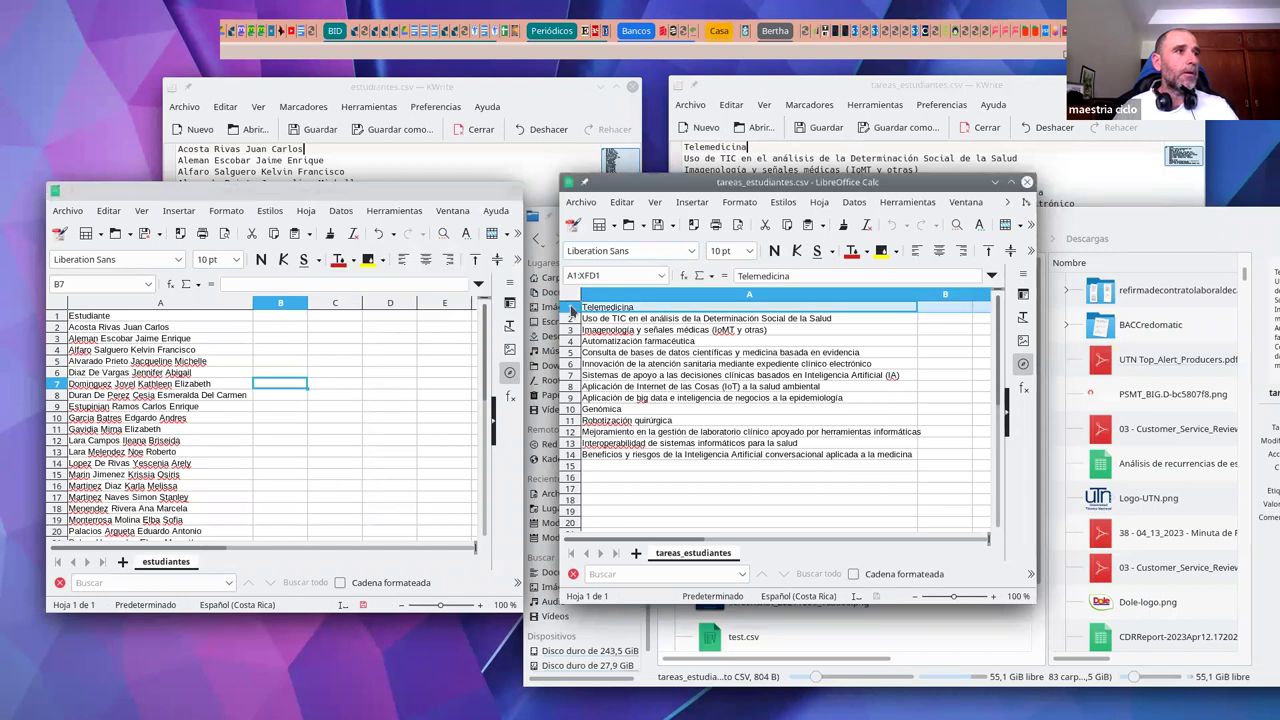
right_click(570, 307)
left_click(612, 372)
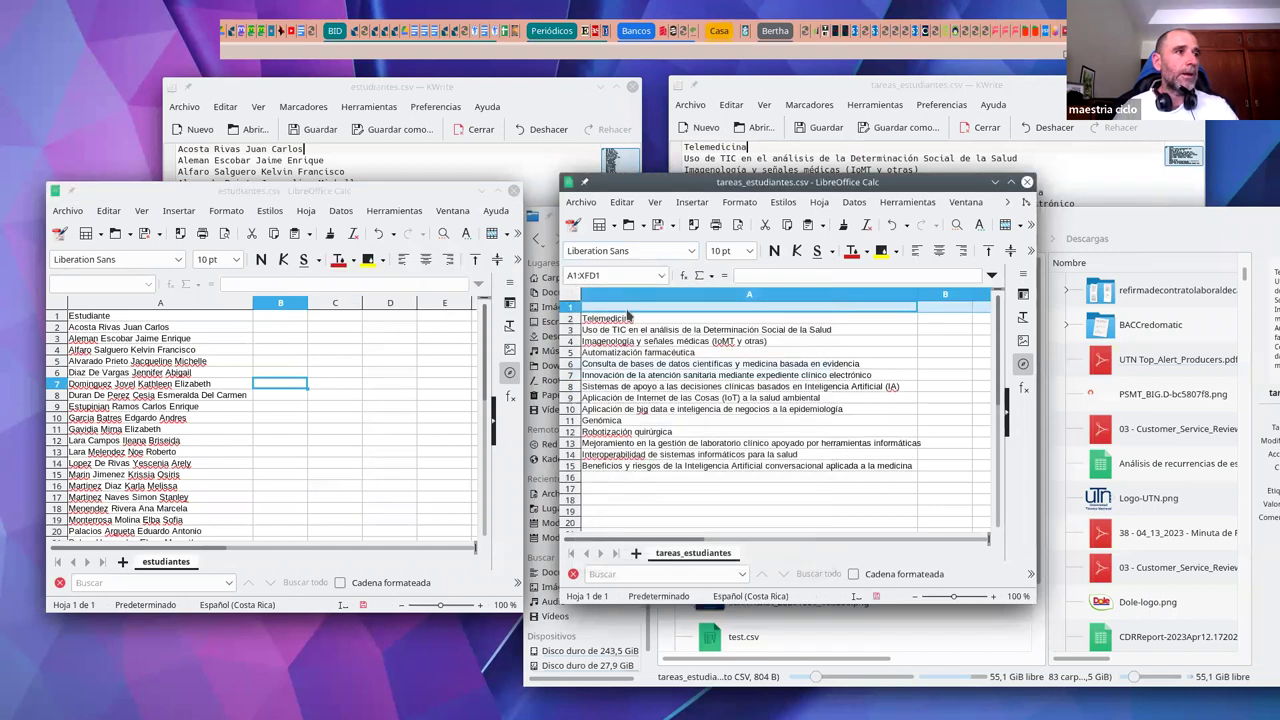
type("Tarea")
key("Return")
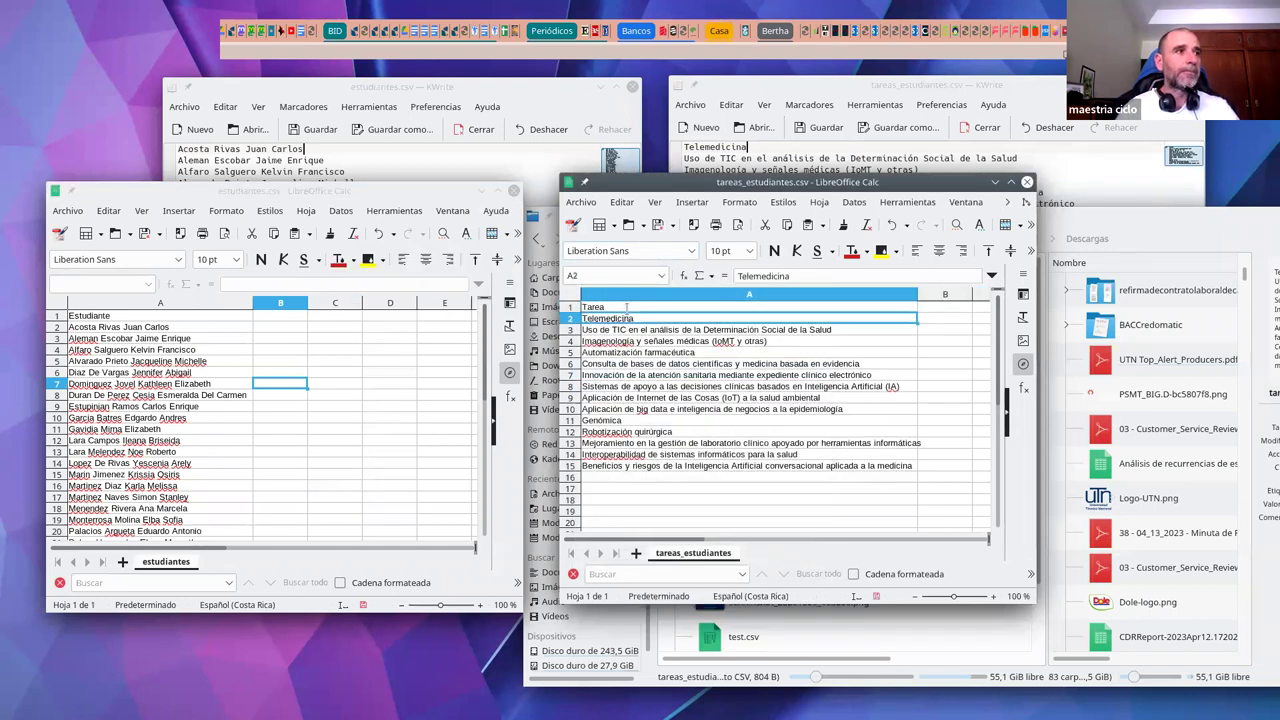
Step: Rearrange the student and task spreadsheet windows side by side, keeping both lists fully readable
left_click(290, 340)
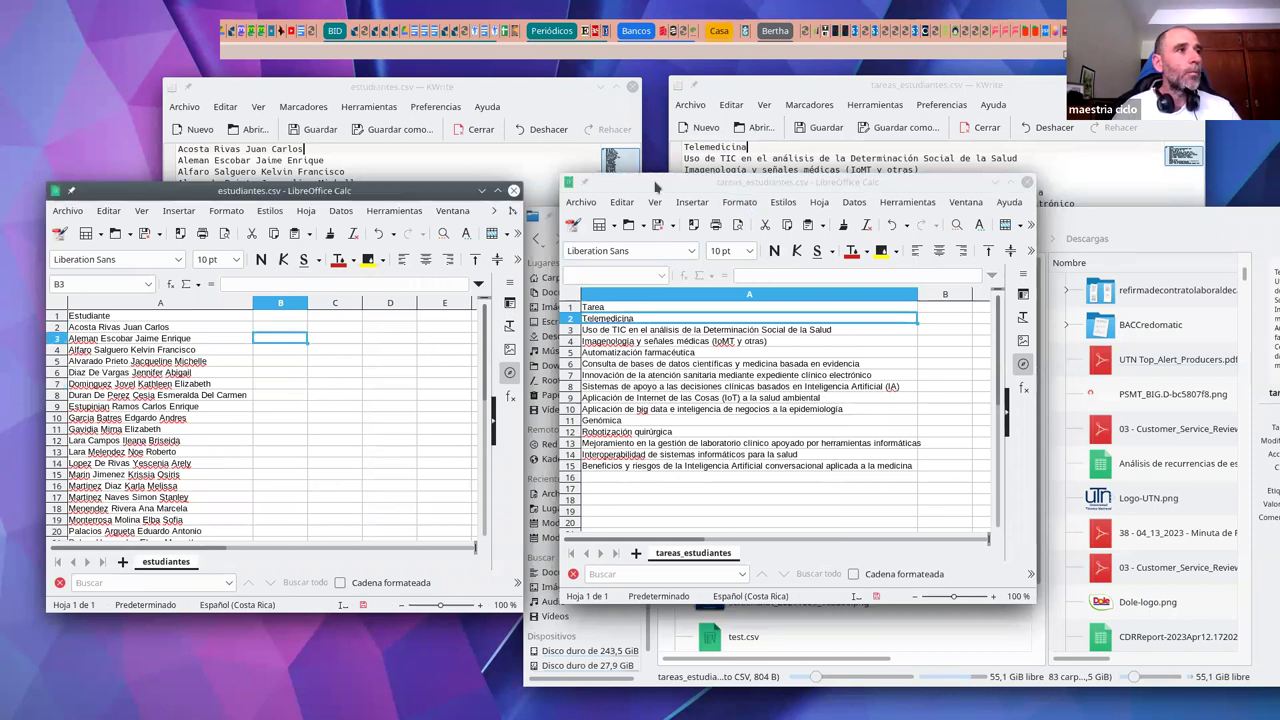
left_click_drag(665, 188, 708, 191)
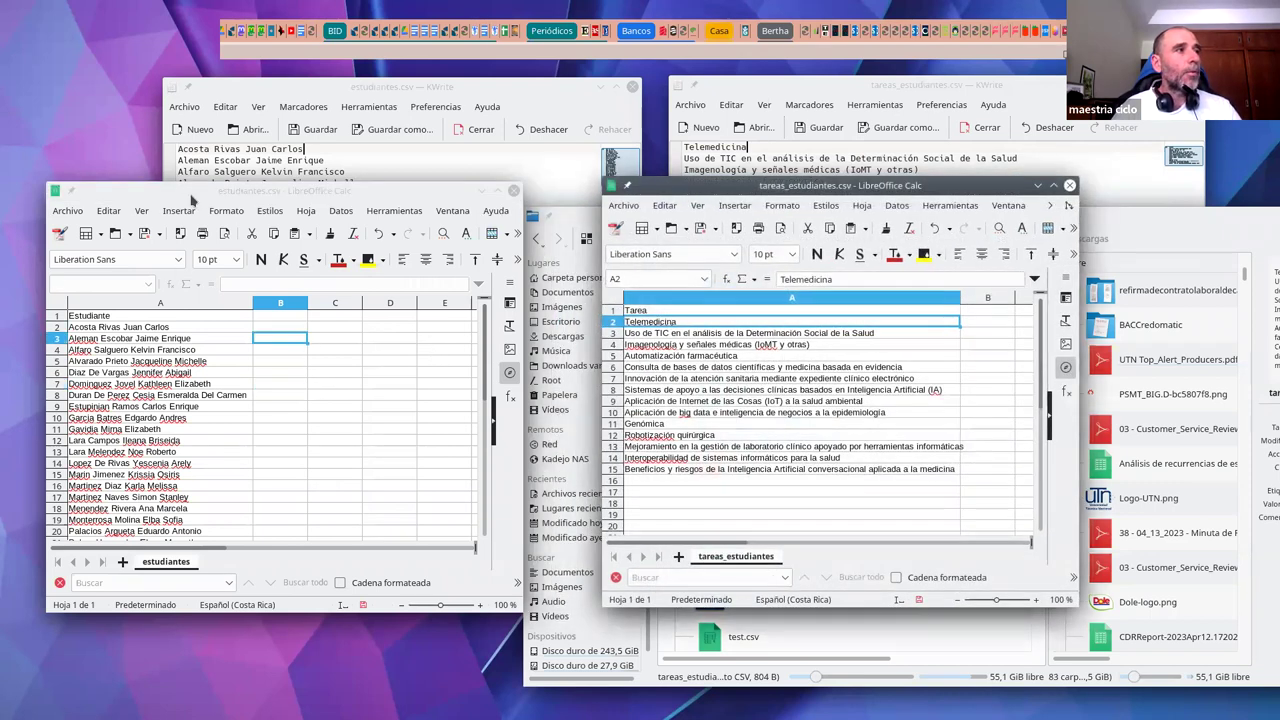
left_click_drag(205, 191, 237, 189)
Step: Insert a column before the student names, give it the heading Id, and narrow it
left_click(115, 316)
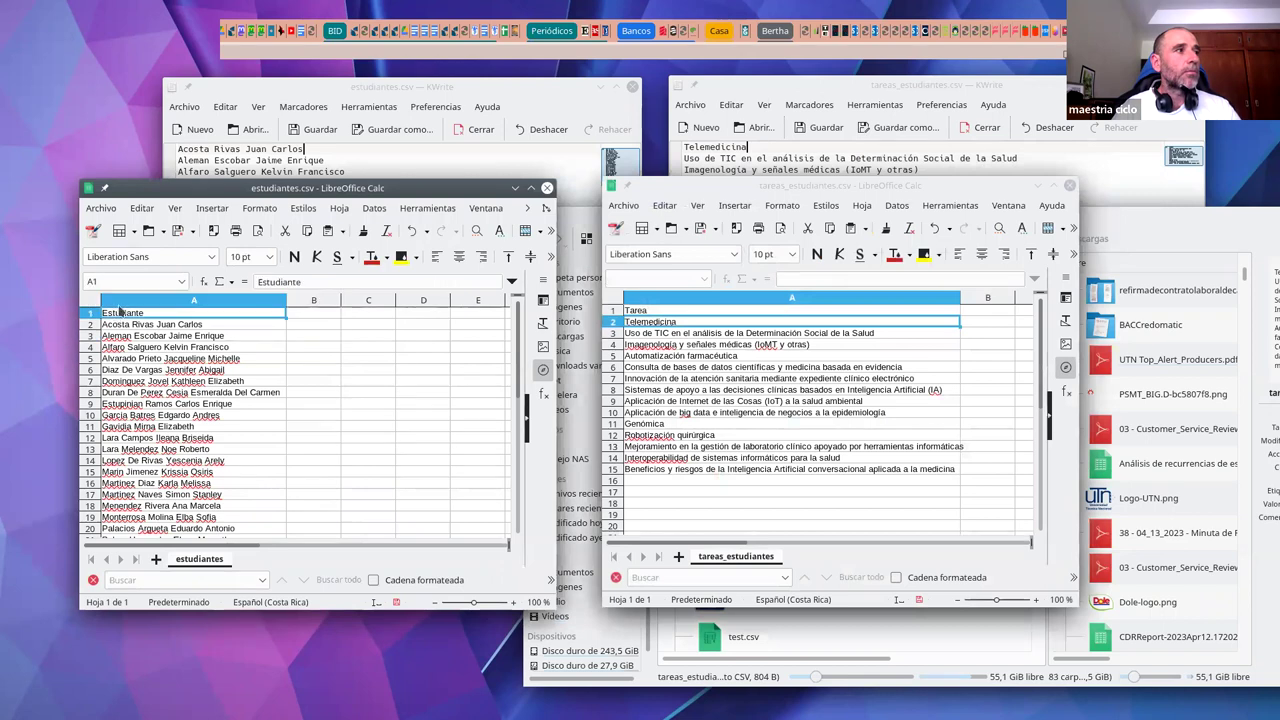
left_click(121, 301)
right_click(121, 301)
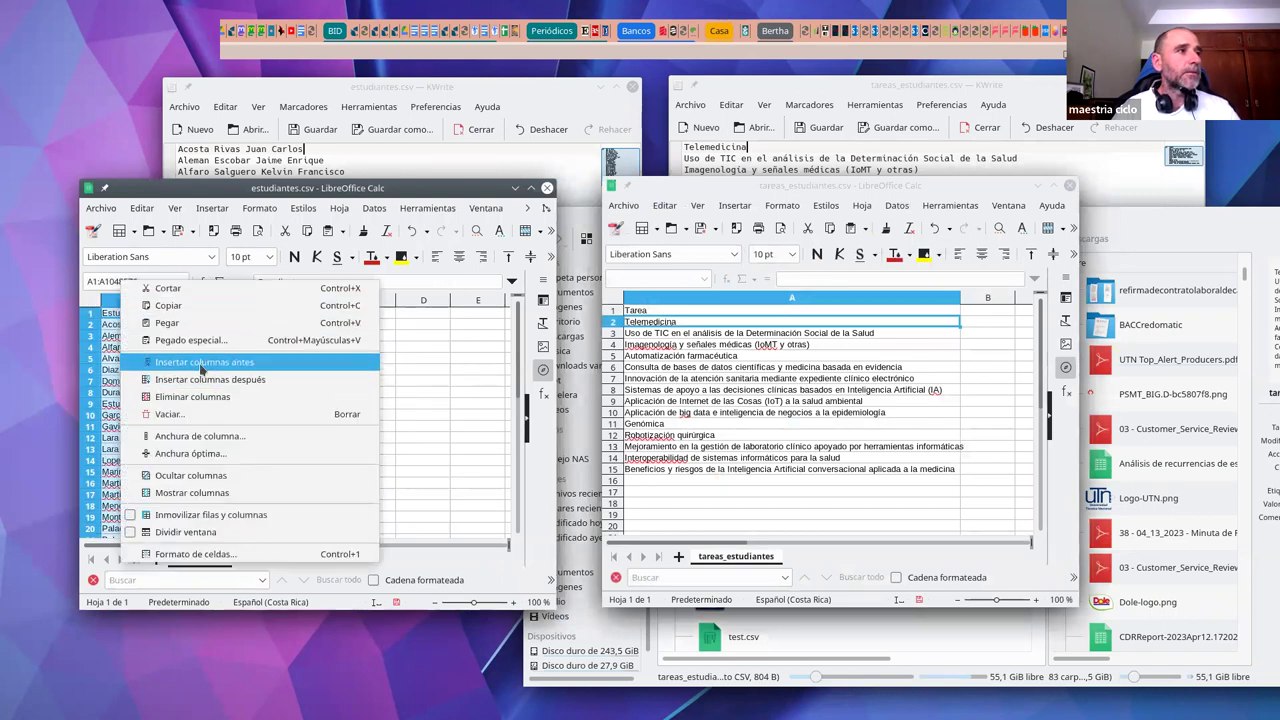
left_click(201, 370)
type("Id")
key("Return")
left_click_drag(285, 301, 135, 301)
Step: Number the students from 1 to 28 in the Id column by filling the series down from A2
type("1")
key("Return")
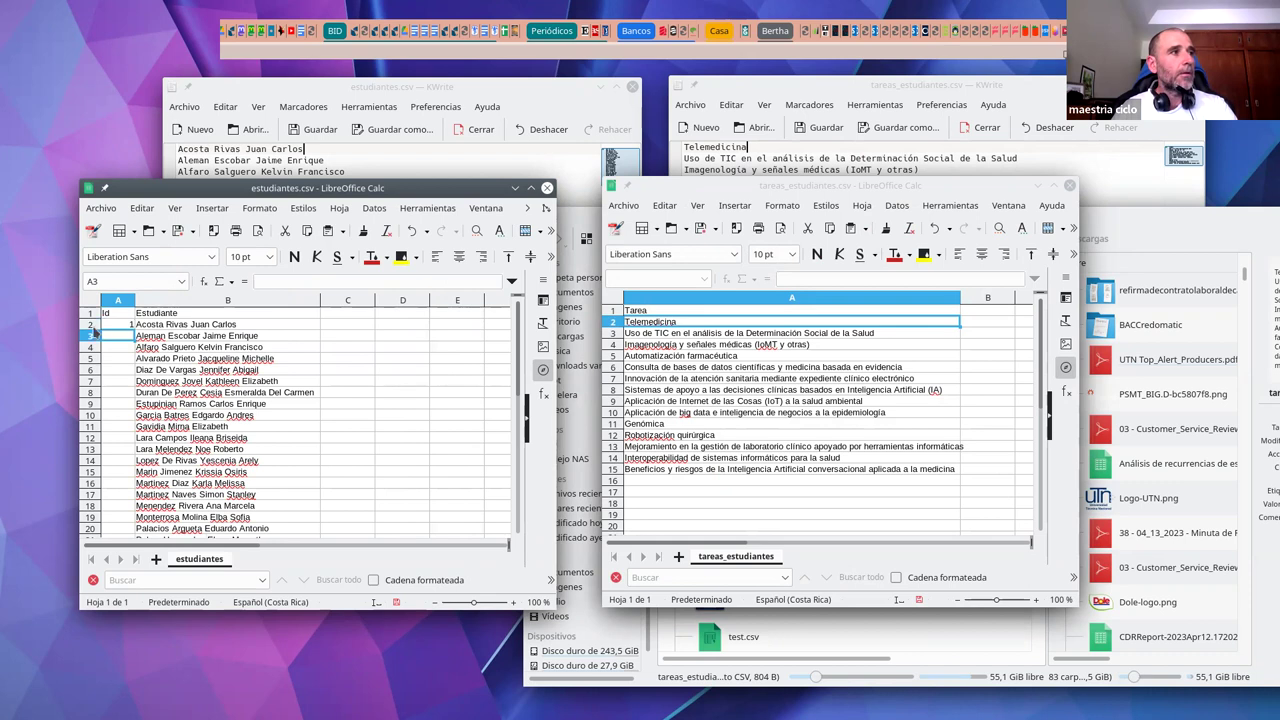
left_click(130, 326)
left_click_drag(133, 328, 140, 512)
left_click(278, 469)
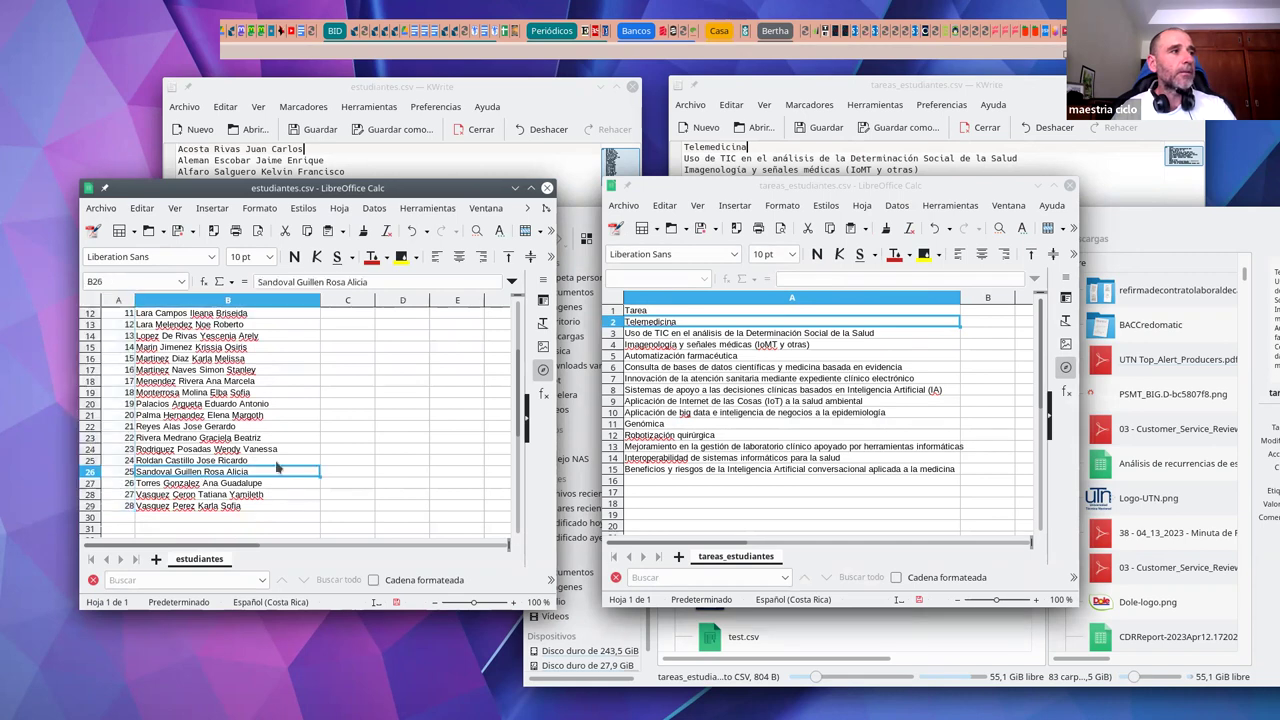
scroll(298, 378, "up", 4)
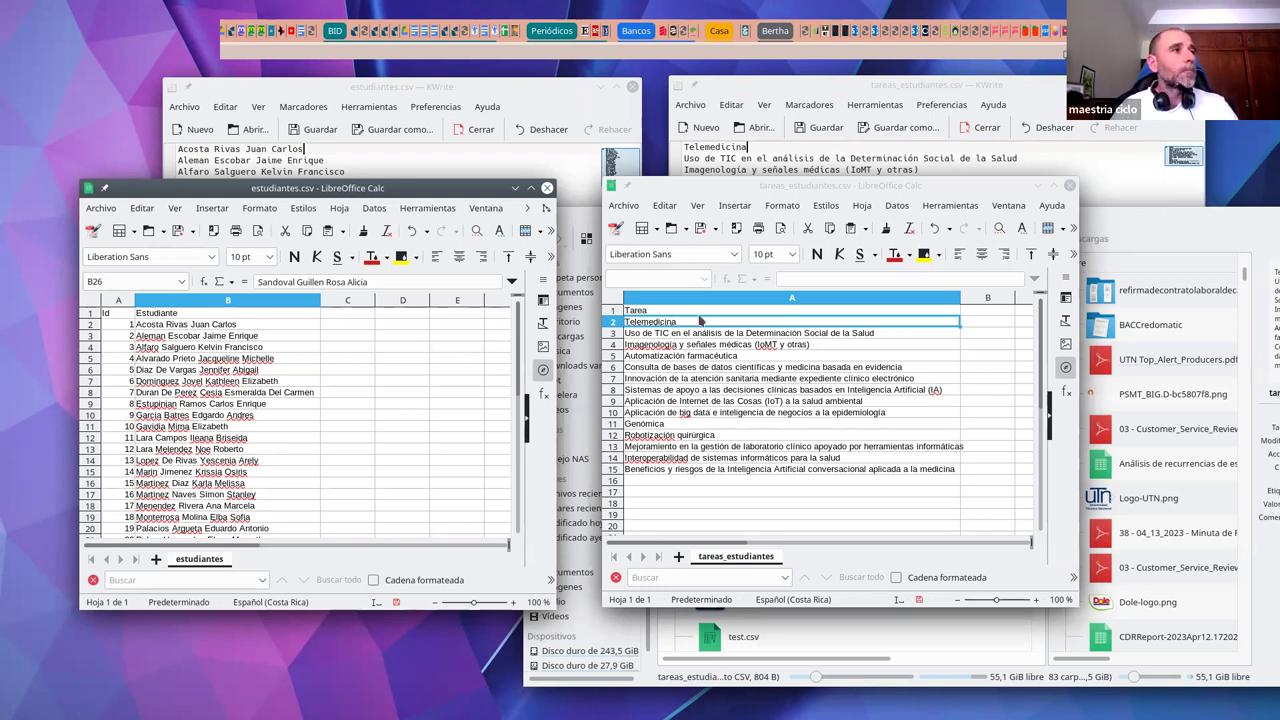
Step: Insert an empty column before the task names in the task spreadsheet and select its first cell
left_click(704, 187)
left_click(648, 299)
right_click(650, 299)
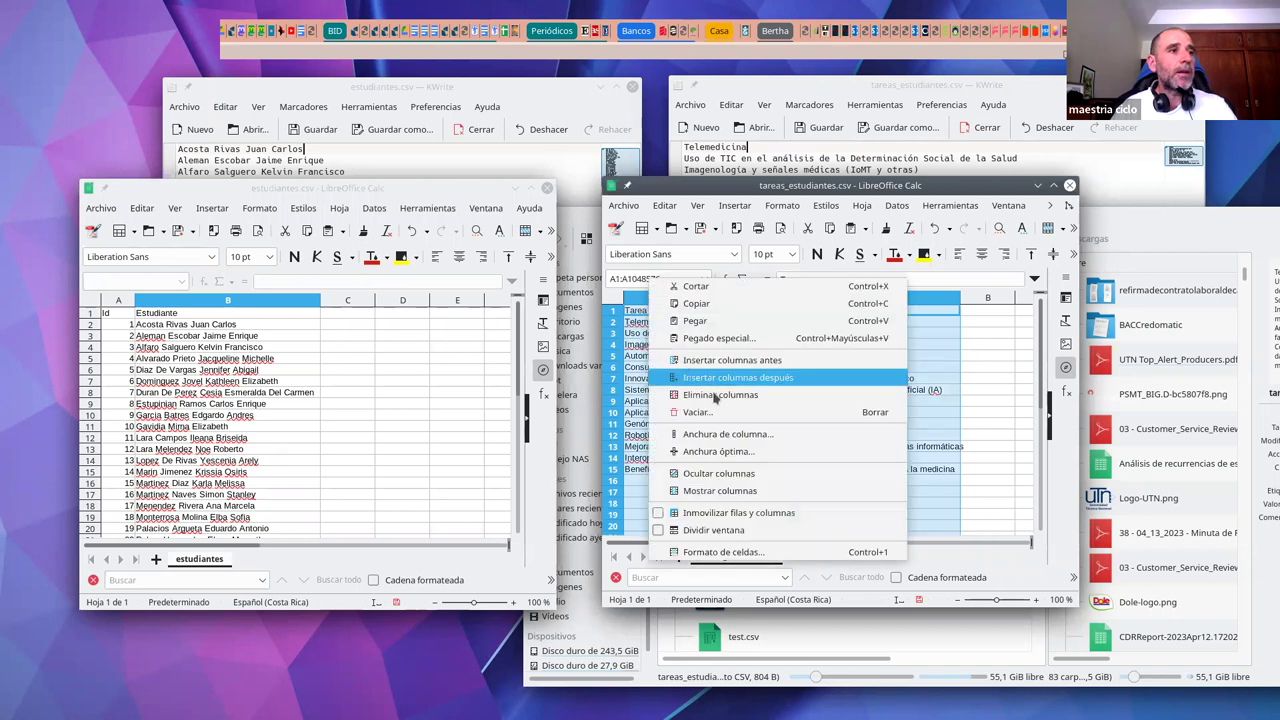
left_click(726, 362)
left_click(682, 314)
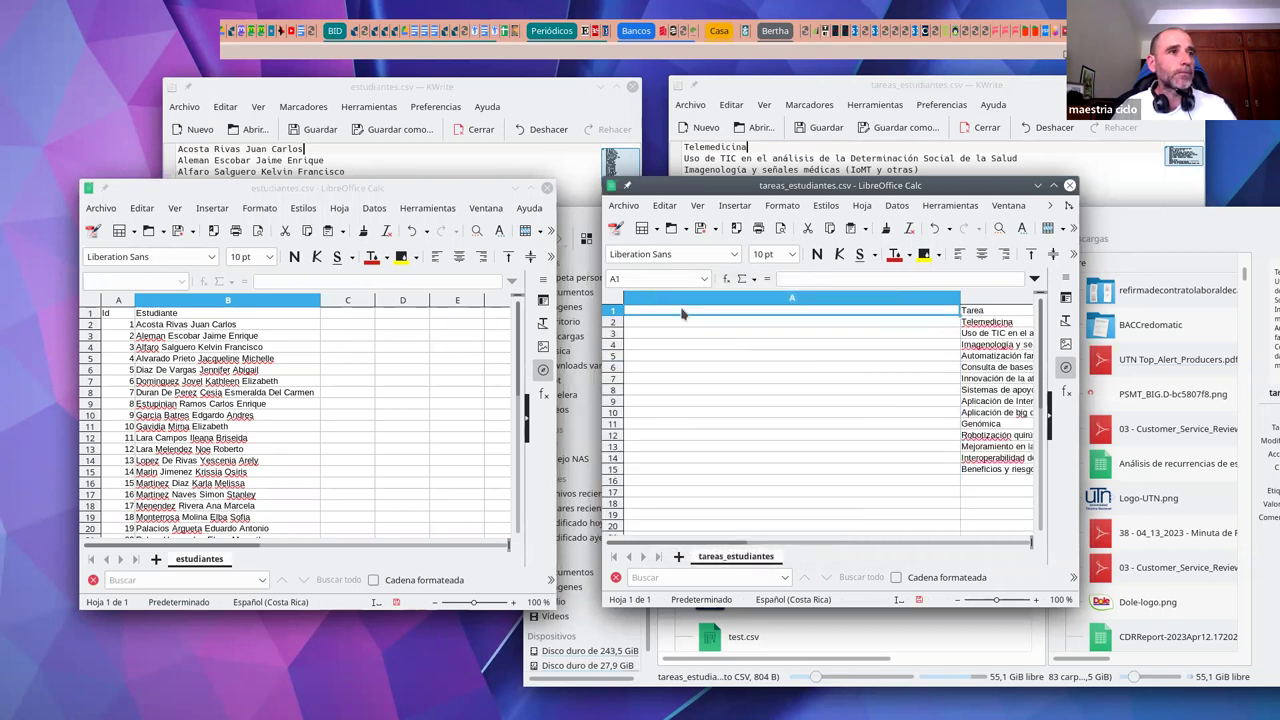
Step: Copy the Telemedicina task from the task spreadsheet into C2 beside the first student
left_click(992, 322)
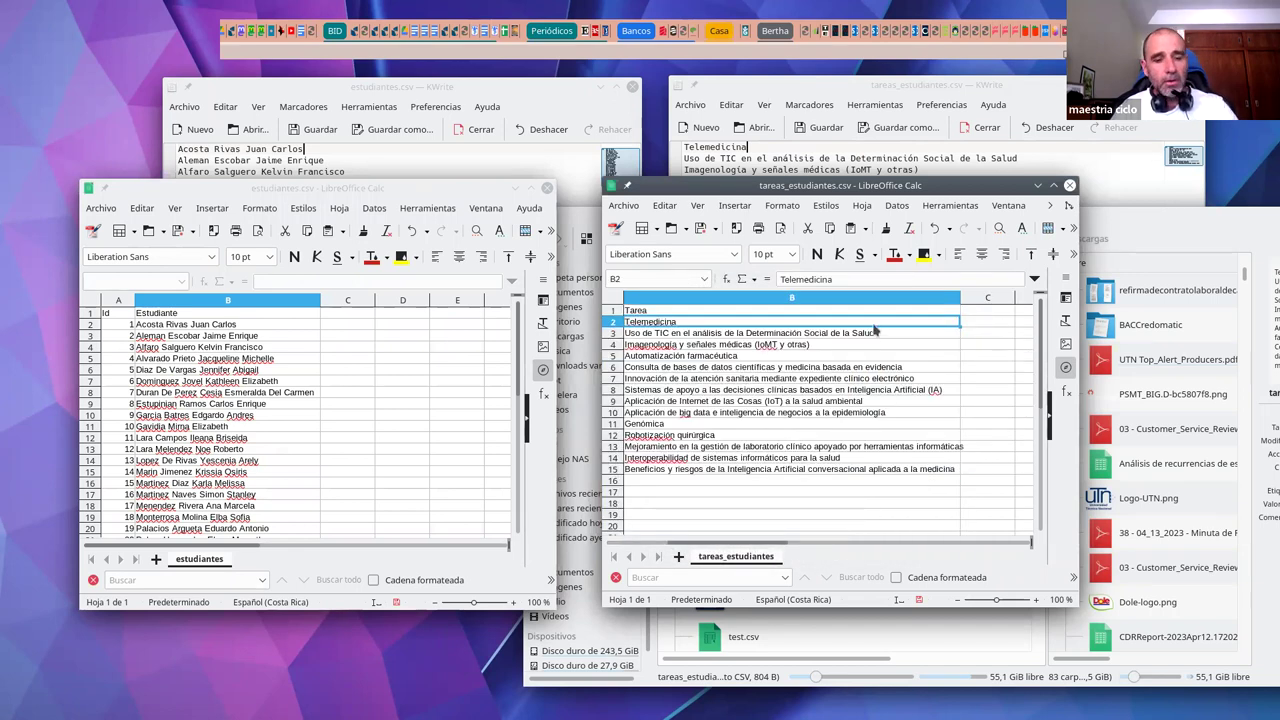
key("ctrl+c")
left_click(350, 325)
key("ctrl+v")
left_click(372, 335)
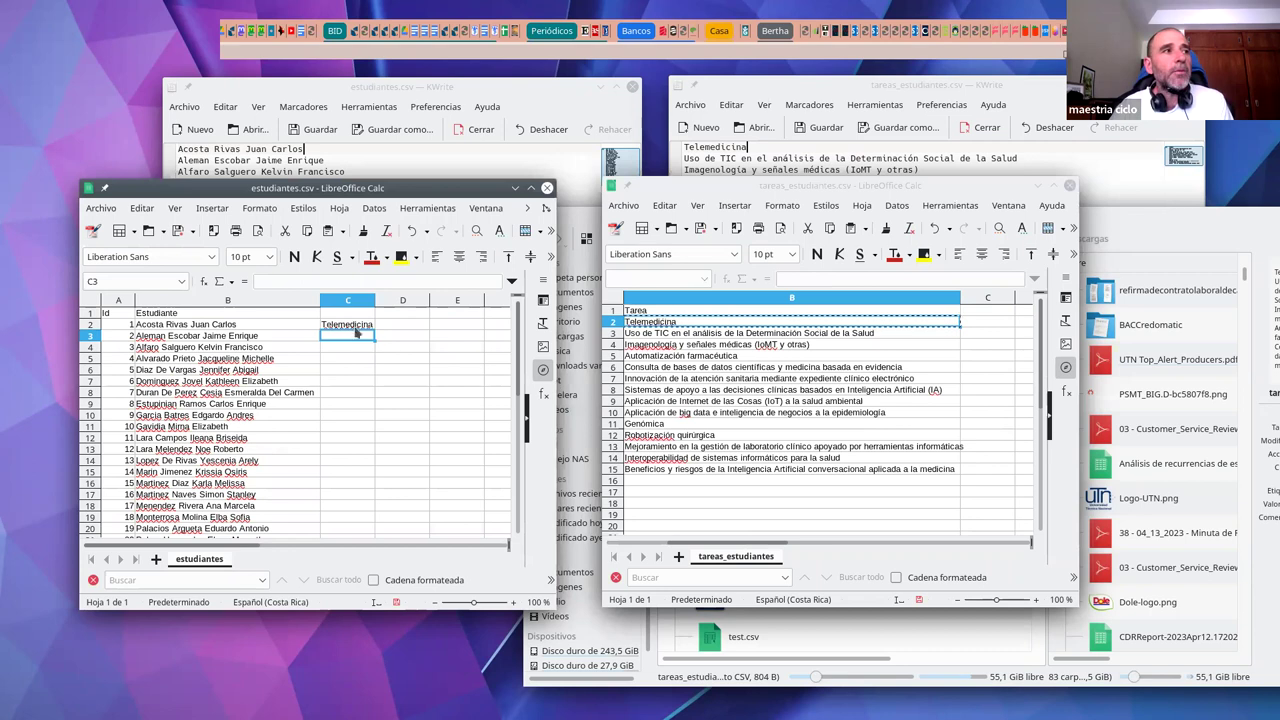
Step: Append sdfsdfsd to the Telemedicina task in B2 of the task spreadsheet
double_click(716, 320)
type("sdfsdfsd")
left_click(768, 348)
Step: Delete the copied Telemedicina from C2 beside the first student, and restore the cleared student Id numbers
left_click(366, 327)
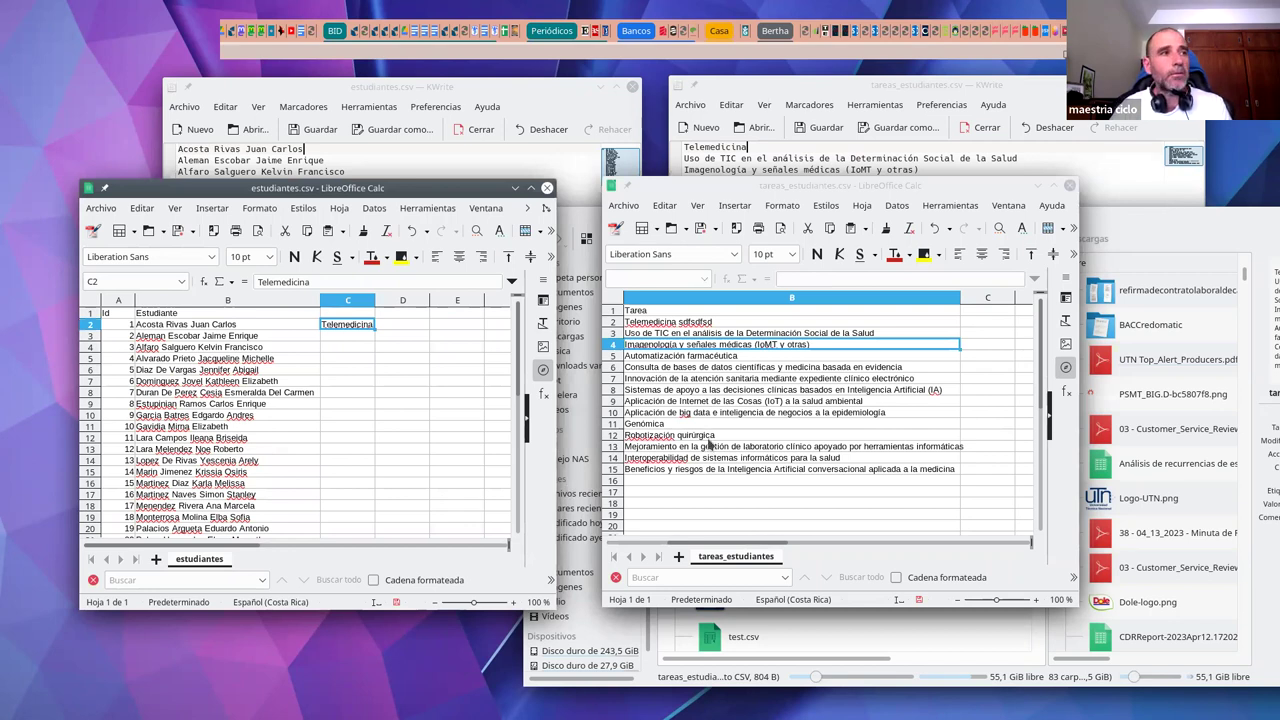
key("Delete")
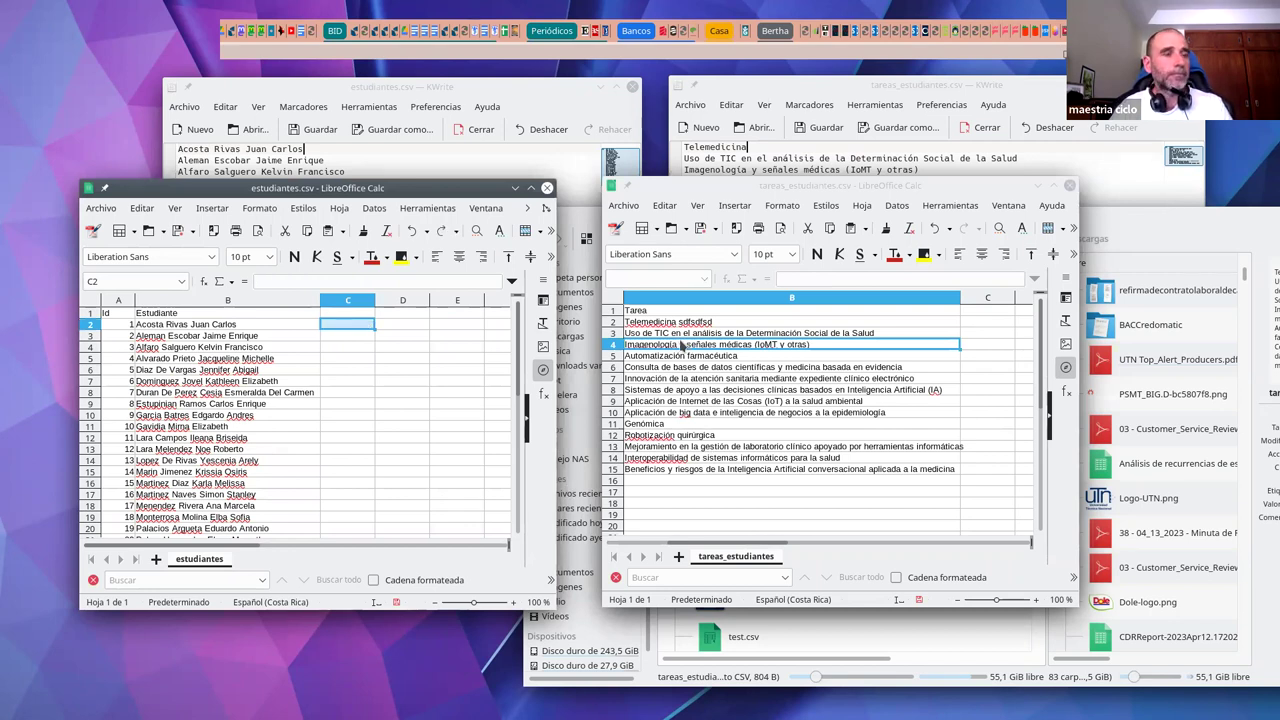
key("Home")
key("ctrl+shift+Down")
key("Delete")
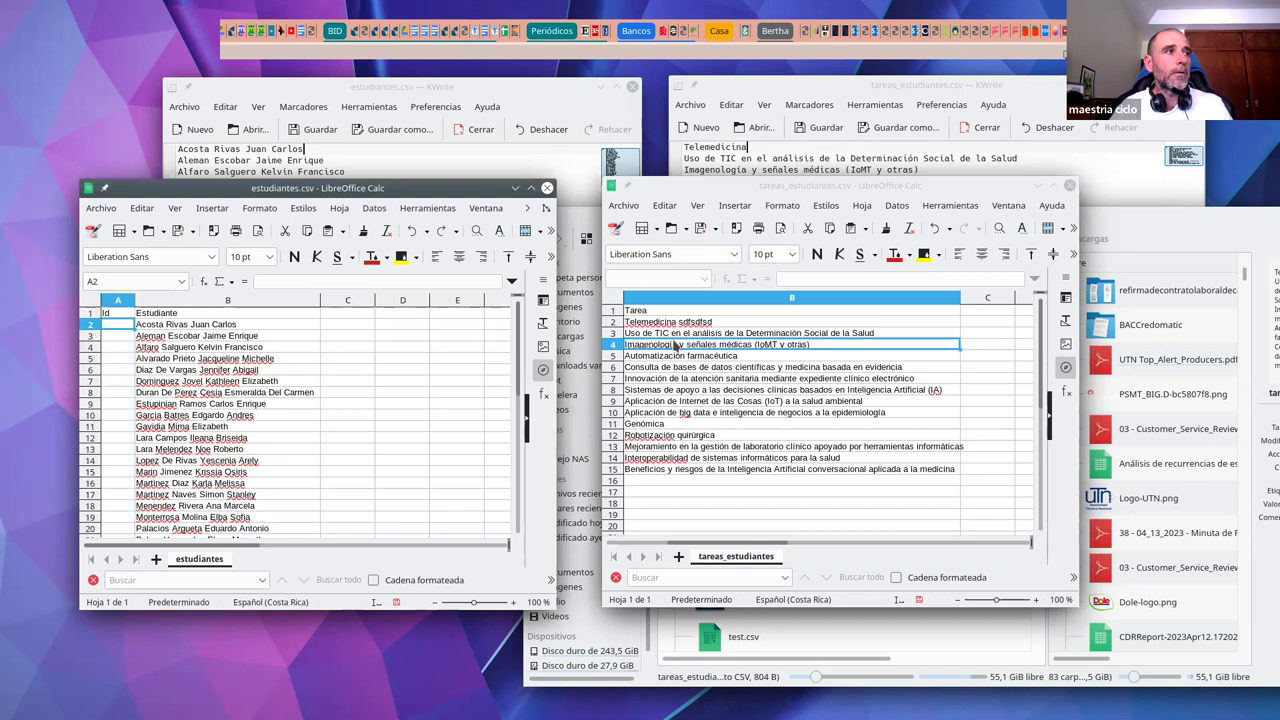
left_click(443, 231)
Step: Enter the heading Tarea in C1 of the student spreadsheet, beside the Estudiante column
left_click(366, 316)
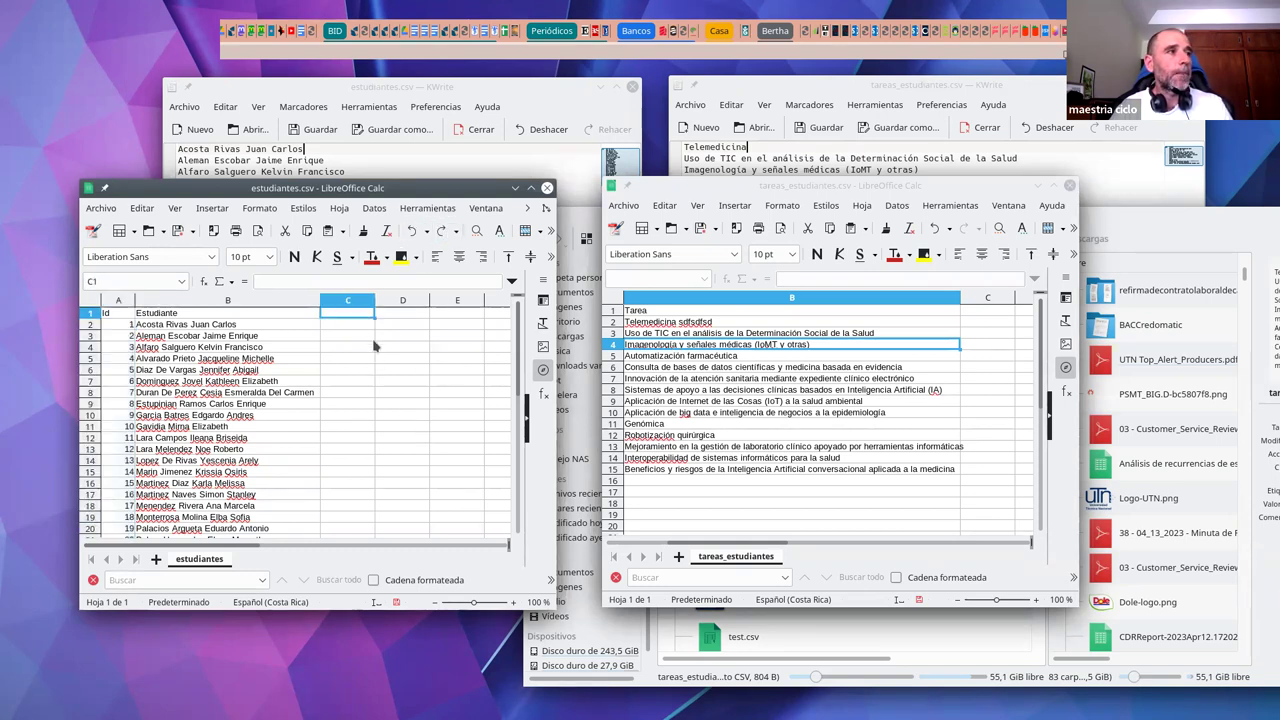
type("Tare")
type("a")
key("Return")
Step: Remove the sdfsdfsd suffix from the Telemedicina task in B2 of the task spreadsheet
left_click(793, 341)
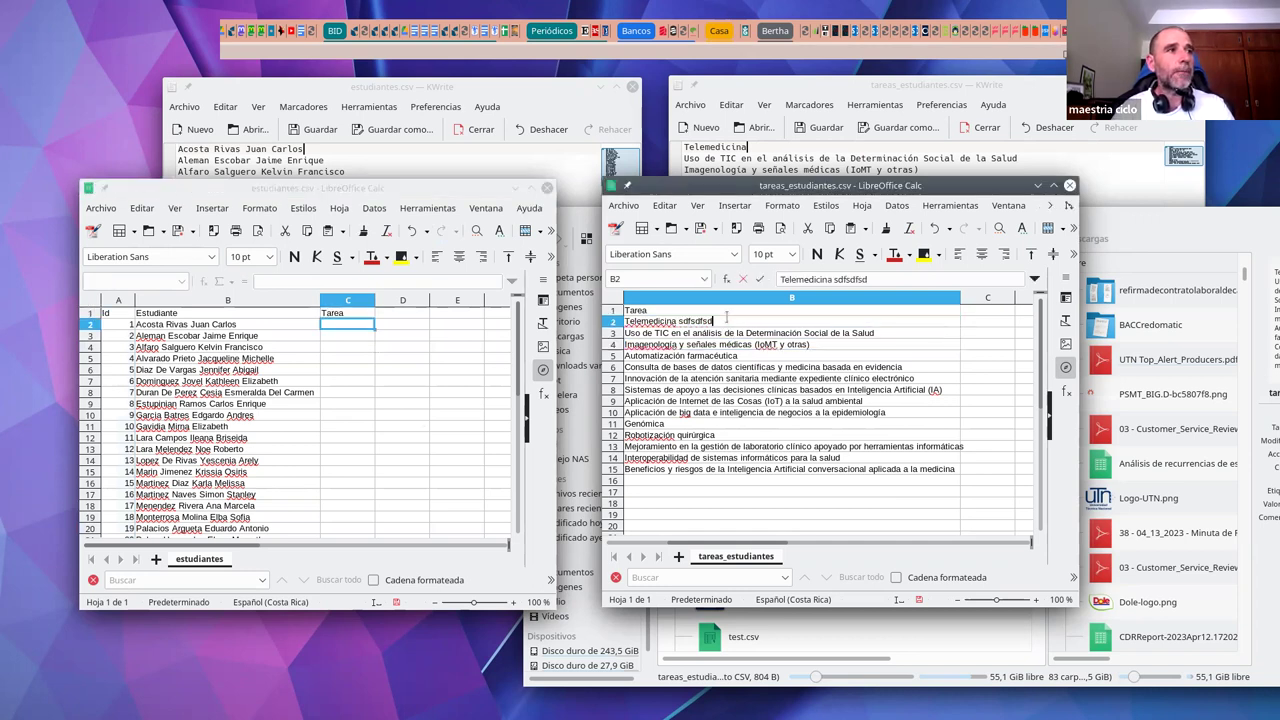
left_click_drag(677, 318, 714, 320)
key("BackSpace")
key("Return")
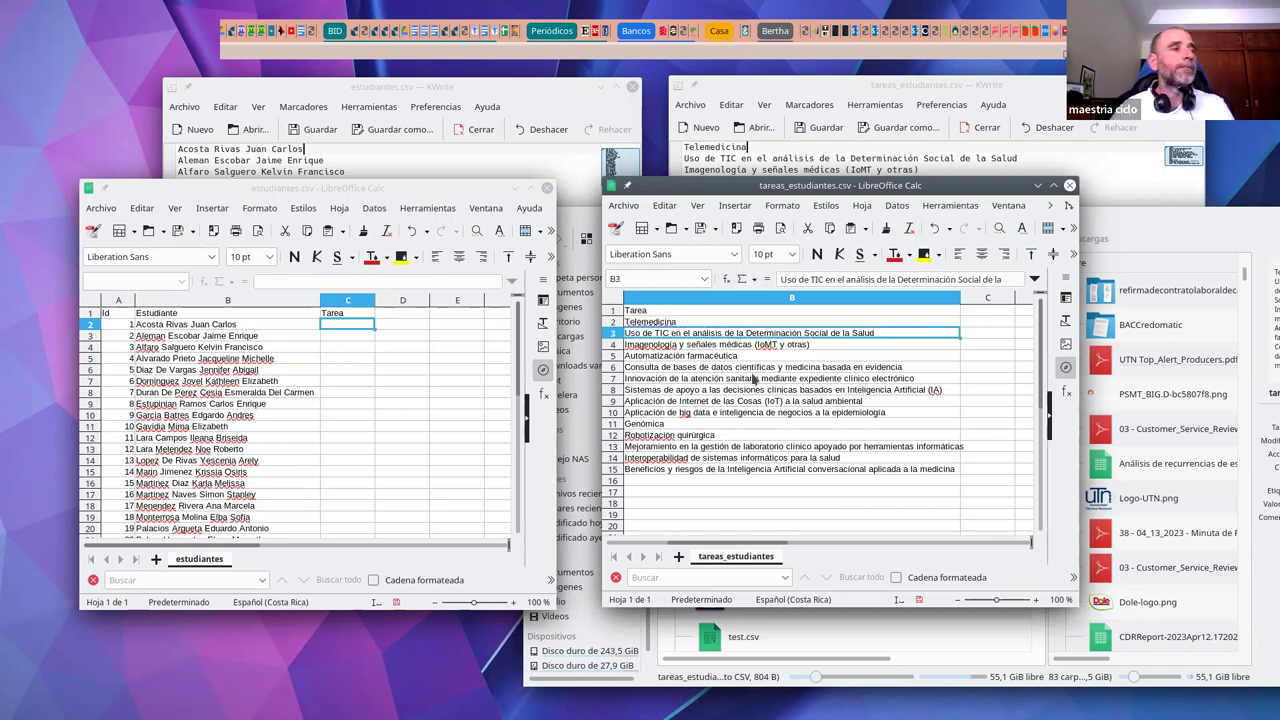
Step: Insert a column before the Tarea column, enter the heading Id in B1, and narrow the new column
left_click(676, 297)
right_click(676, 297)
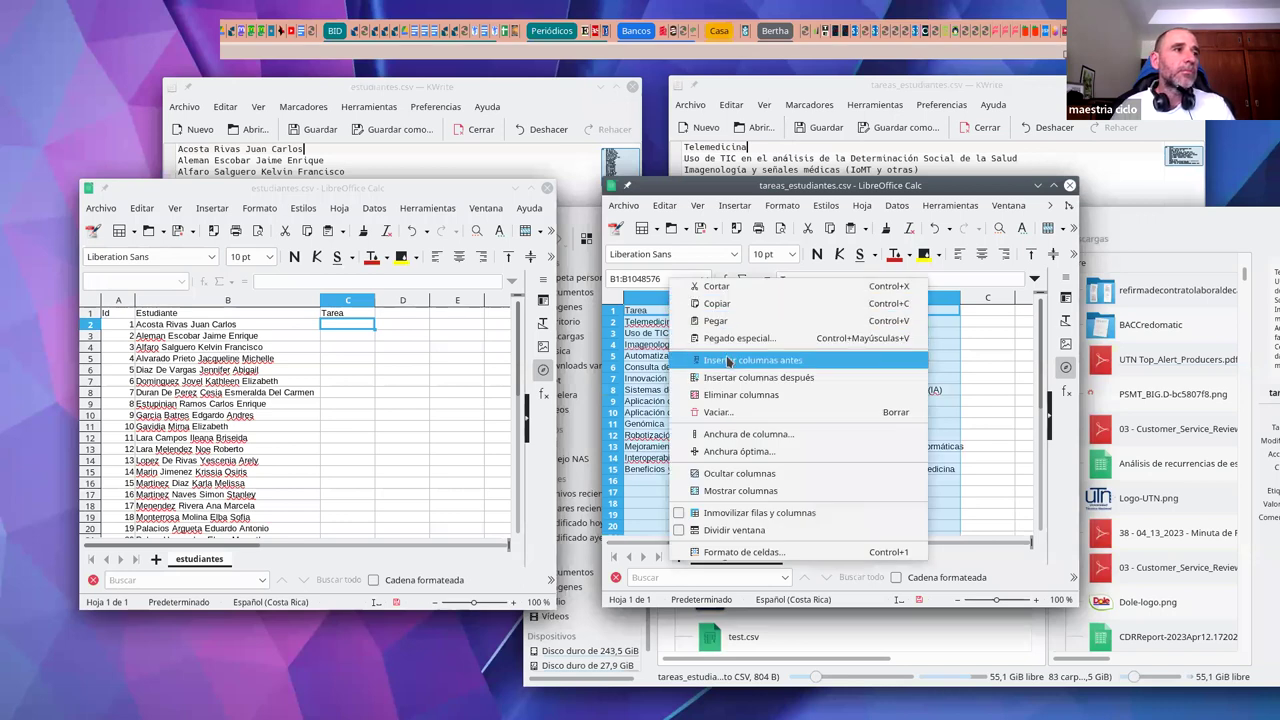
left_click(731, 360)
type("Id")
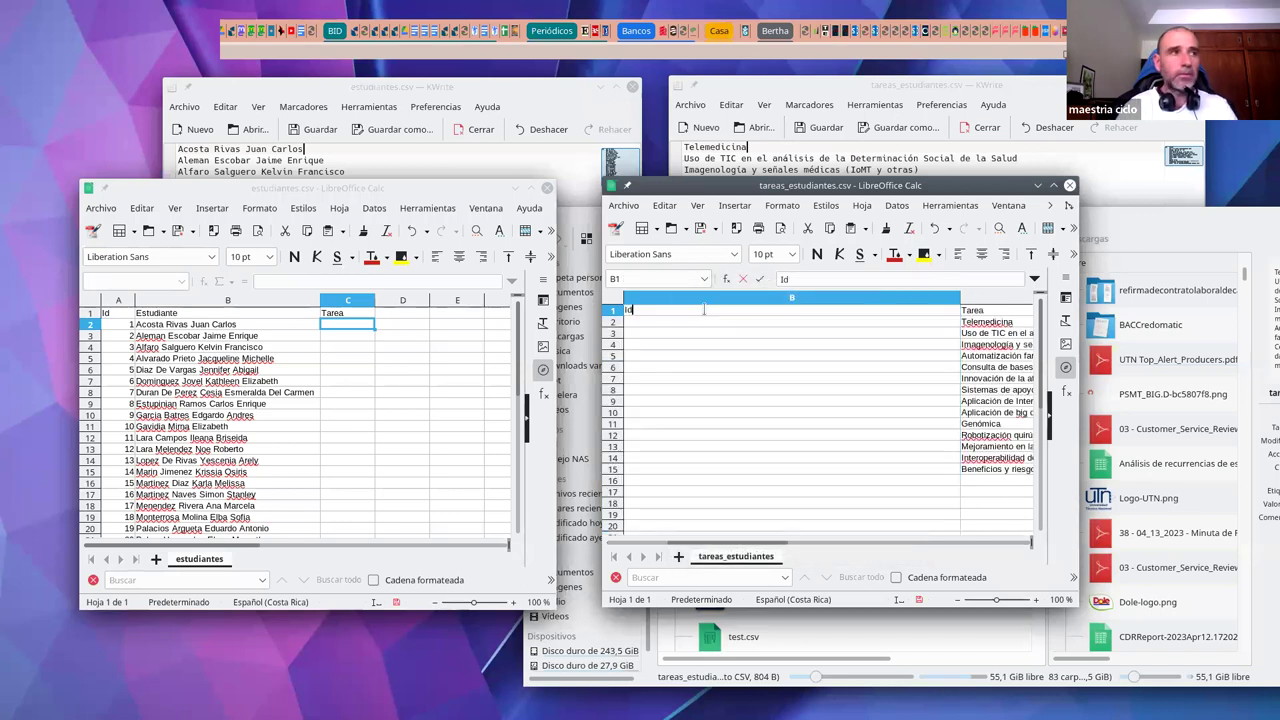
left_click(820, 344)
left_click_drag(958, 297, 651, 297)
Step: Enter T1 in B2 of the task spreadsheet and fill the Id series down to T14 in B15
left_click(640, 327)
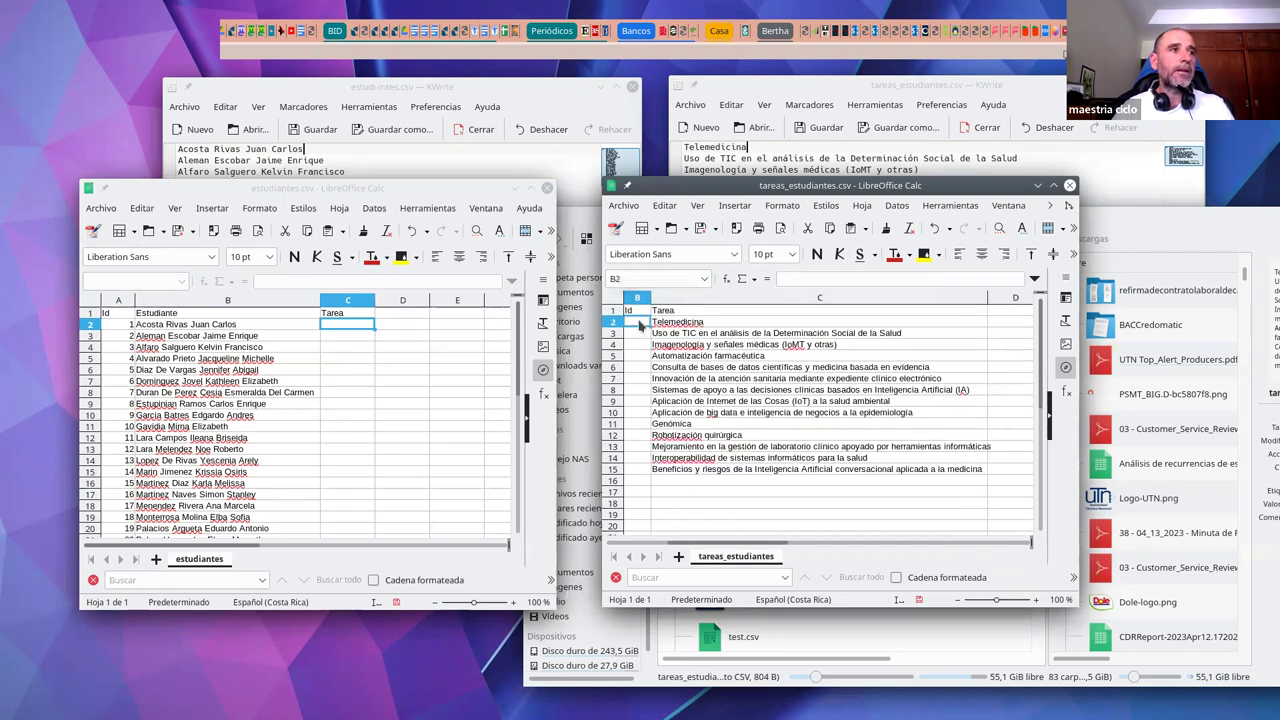
type("T1")
key("Return")
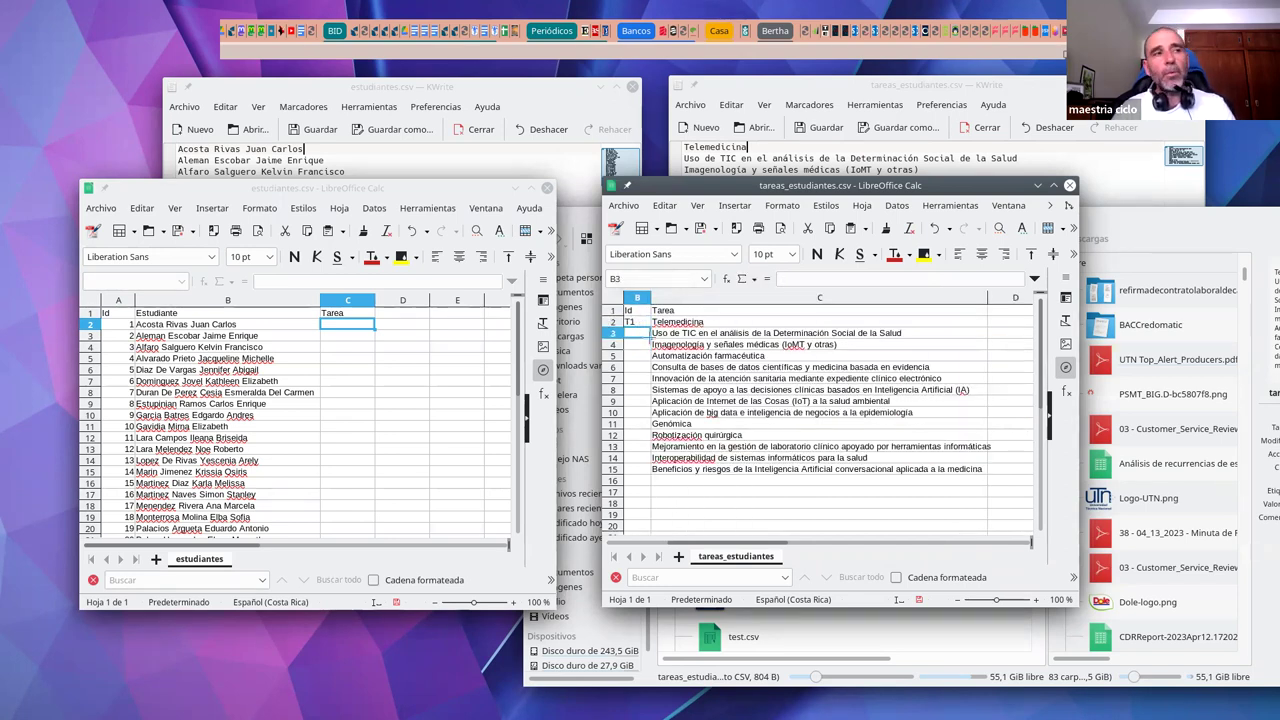
left_click(629, 322)
left_click_drag(648, 332, 660, 488)
left_click(638, 478)
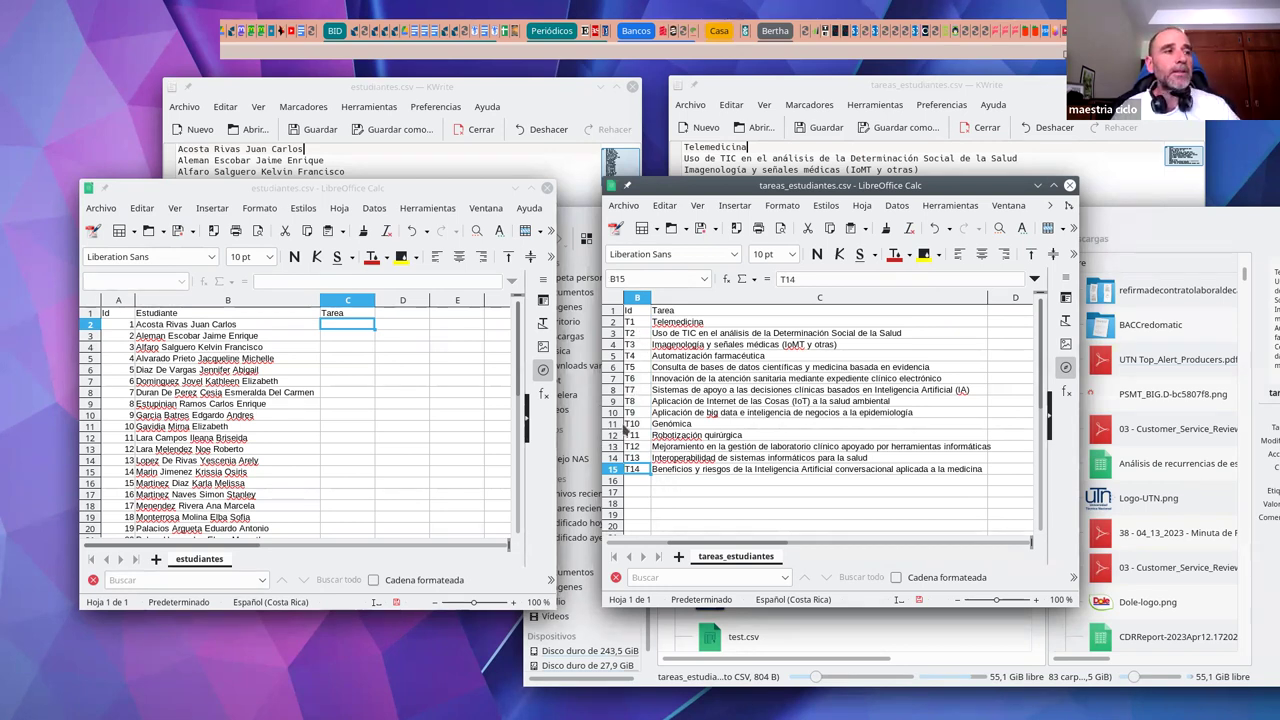
Step: Copy the T1 Id from the task spreadsheet into C2 beside the first student
left_click(641, 324)
key("ctrl+c")
left_click(352, 326)
key("ctrl+v")
left_click(380, 335)
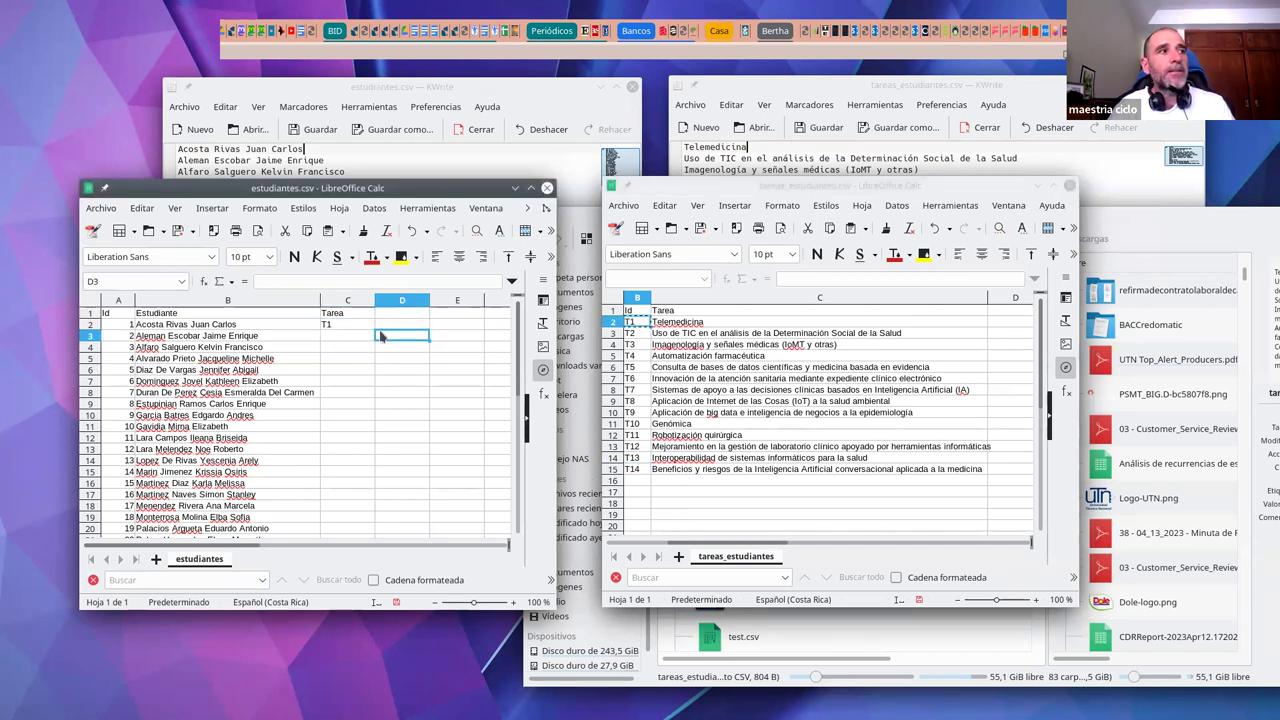
left_click(742, 325)
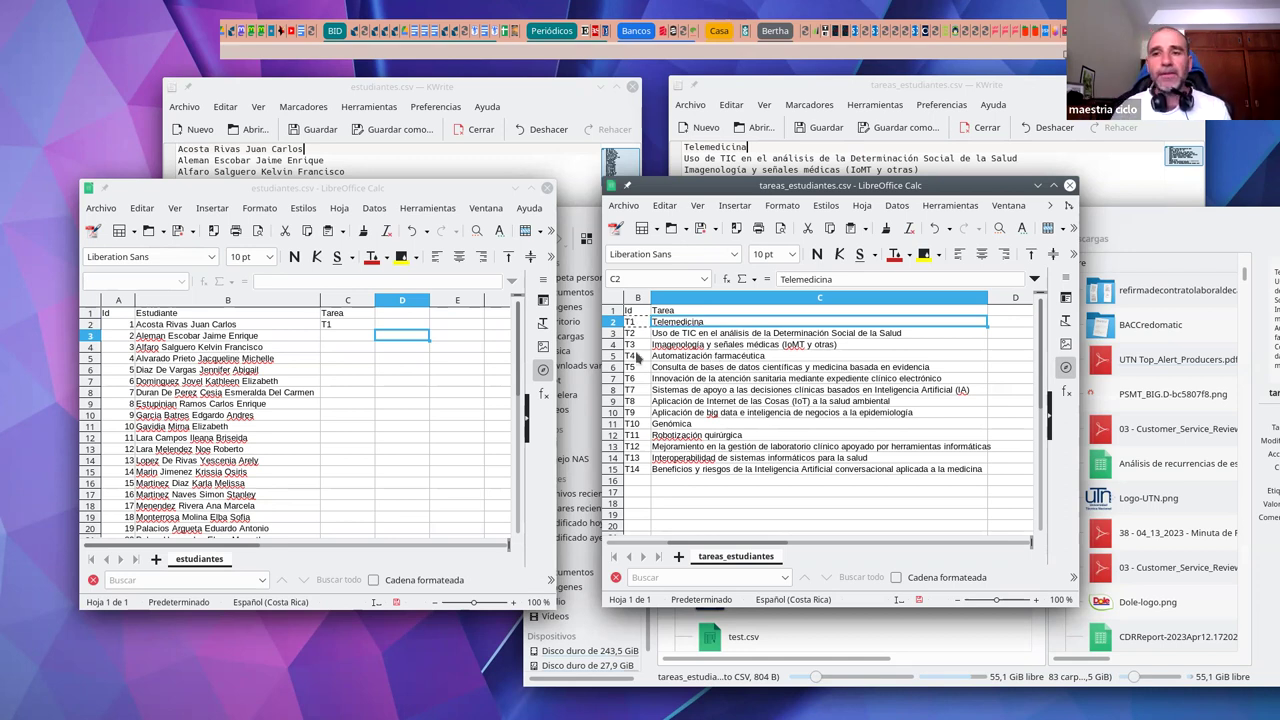
left_click(336, 326)
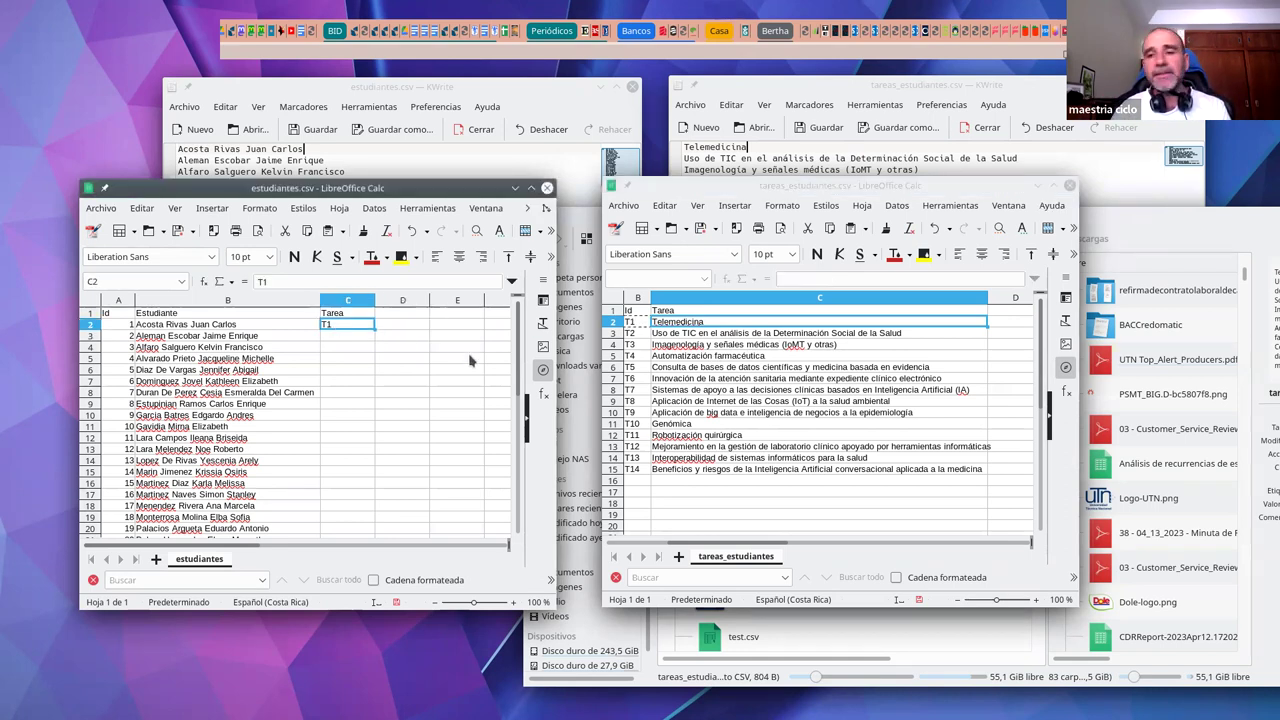
left_click(350, 336)
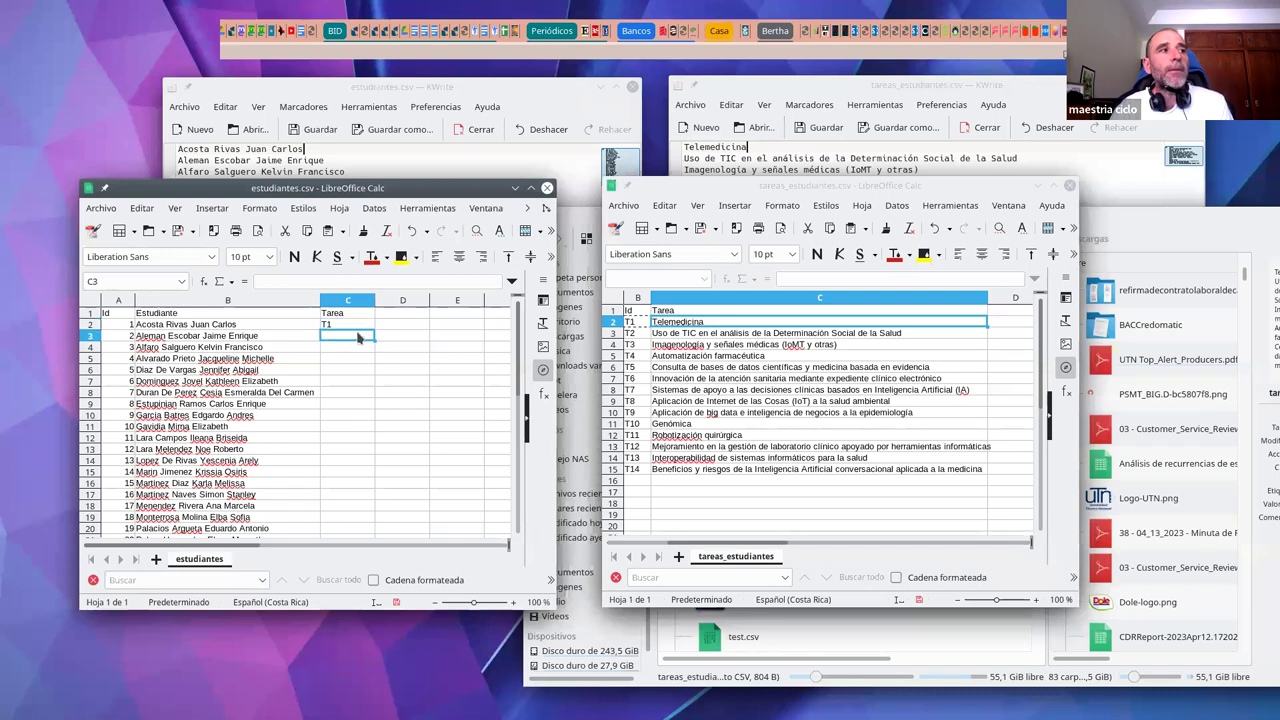
Step: Replace C2 in the student spreadsheet with a formula referencing B2 of tareas_estudiantes.csv
left_click(365, 324)
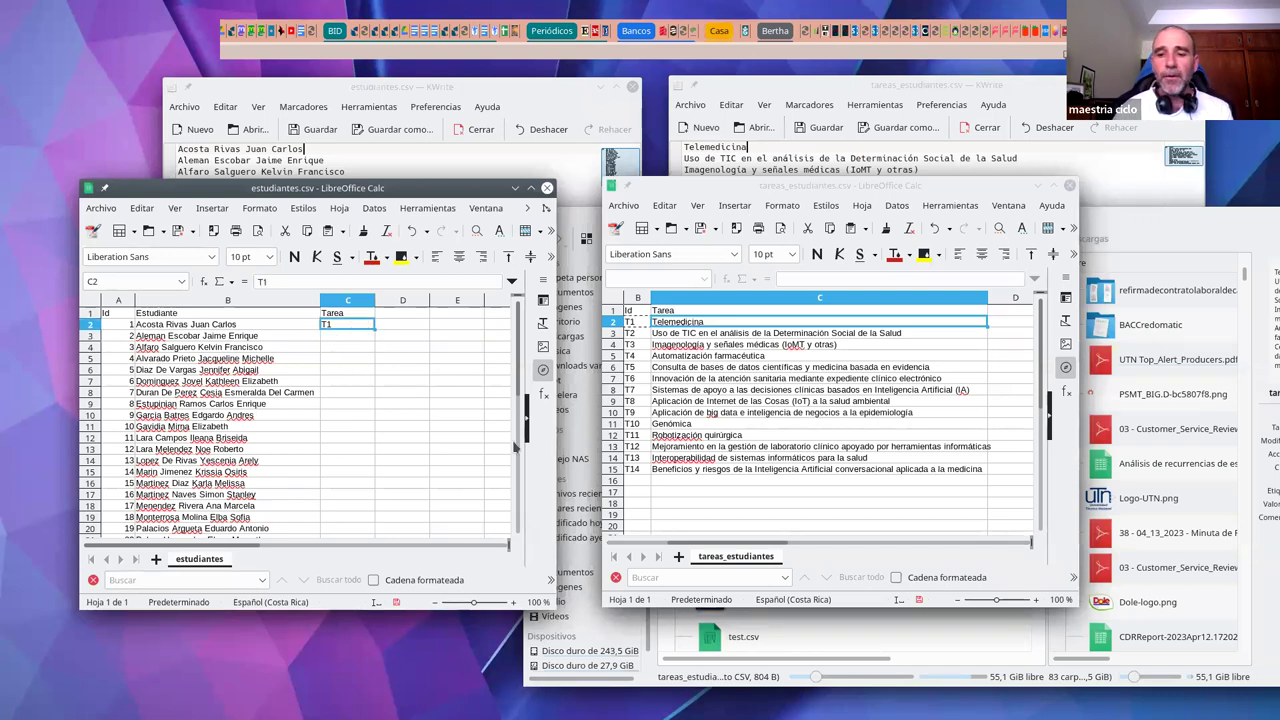
type("=")
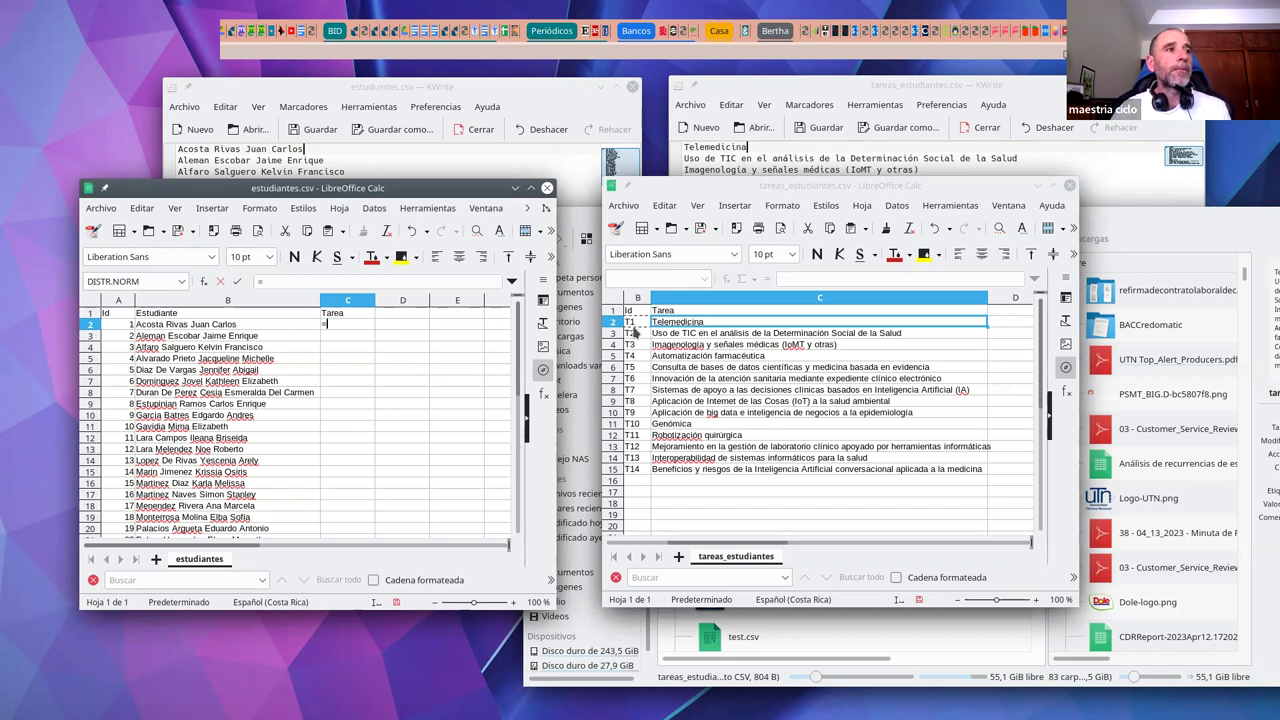
left_click(632, 322)
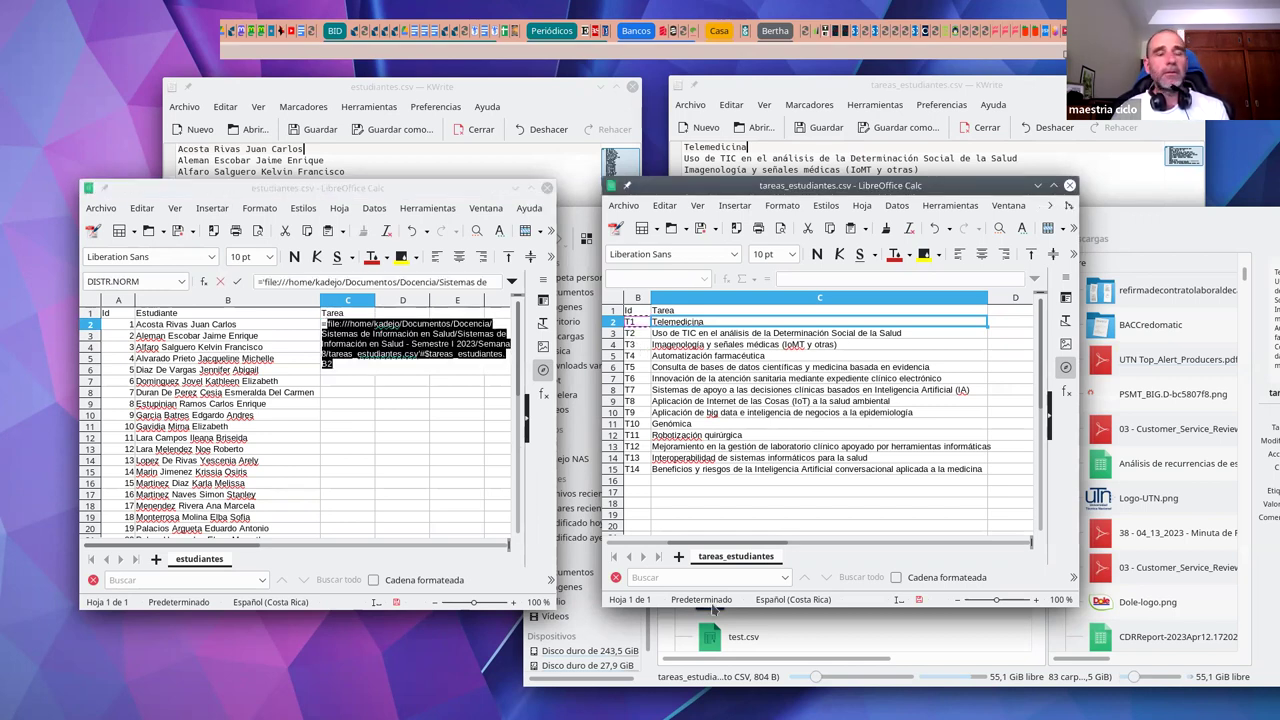
key("ctrl+v")
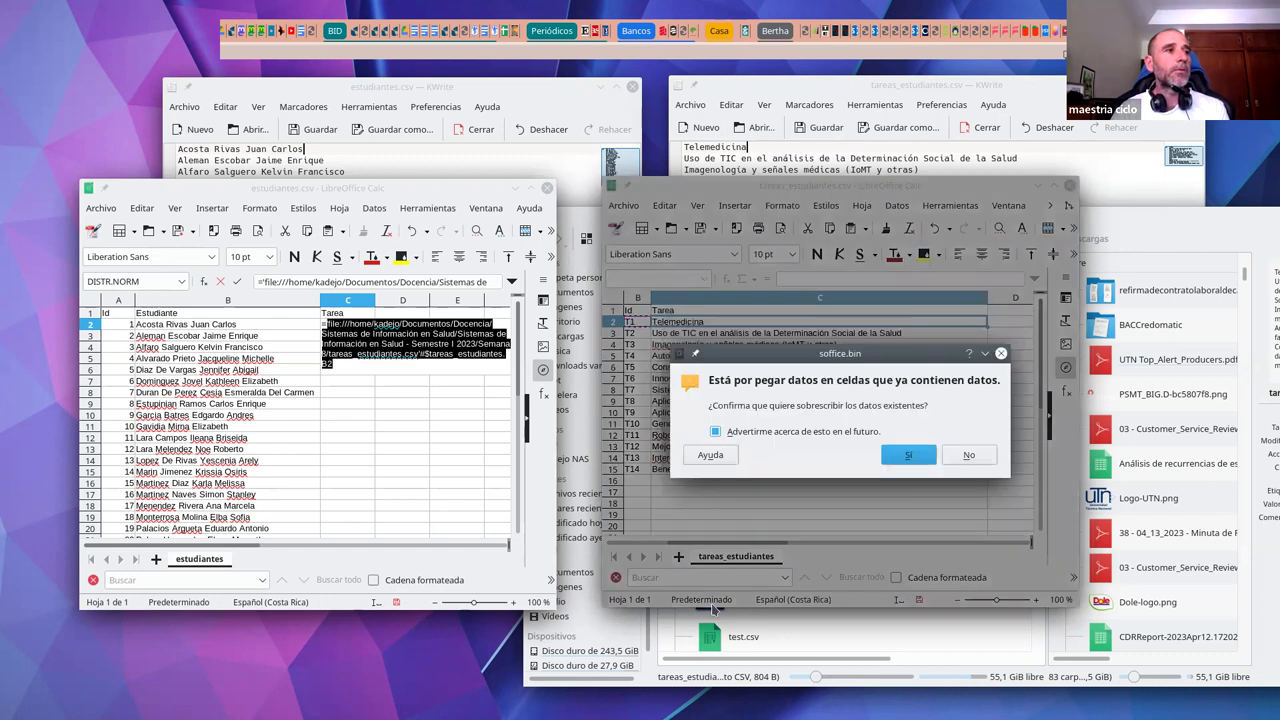
left_click(910, 457)
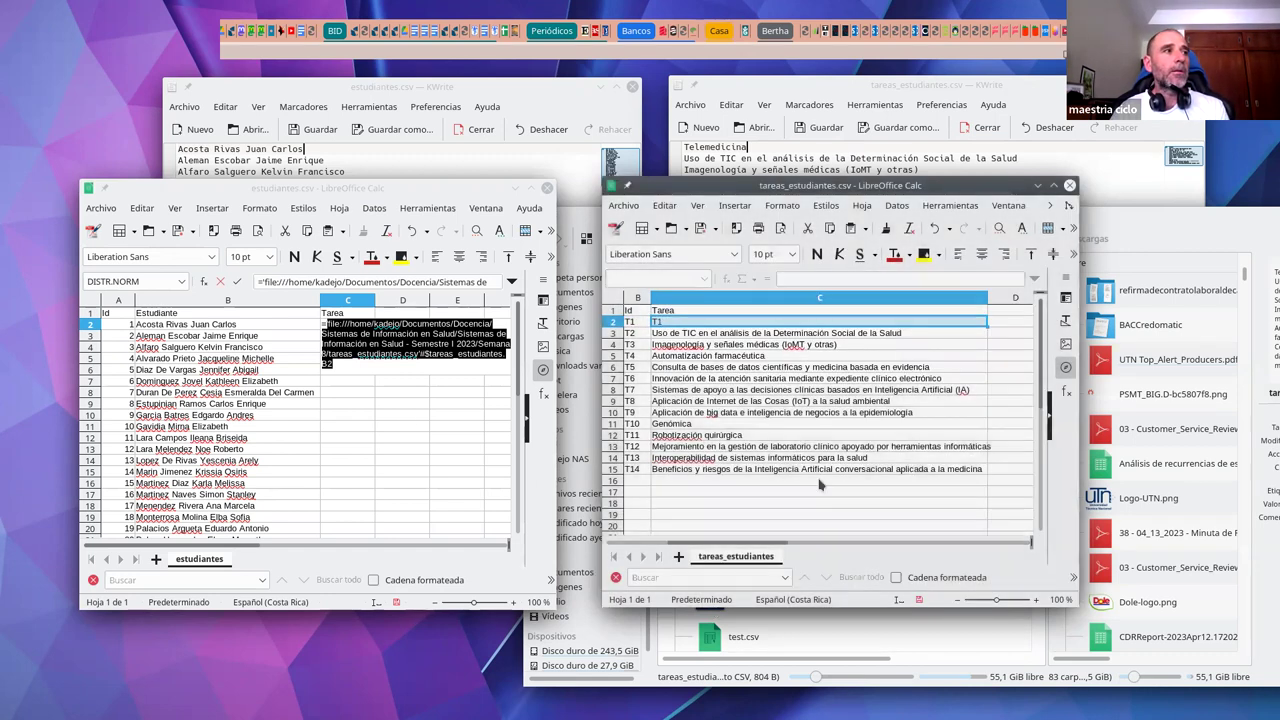
left_click(376, 373)
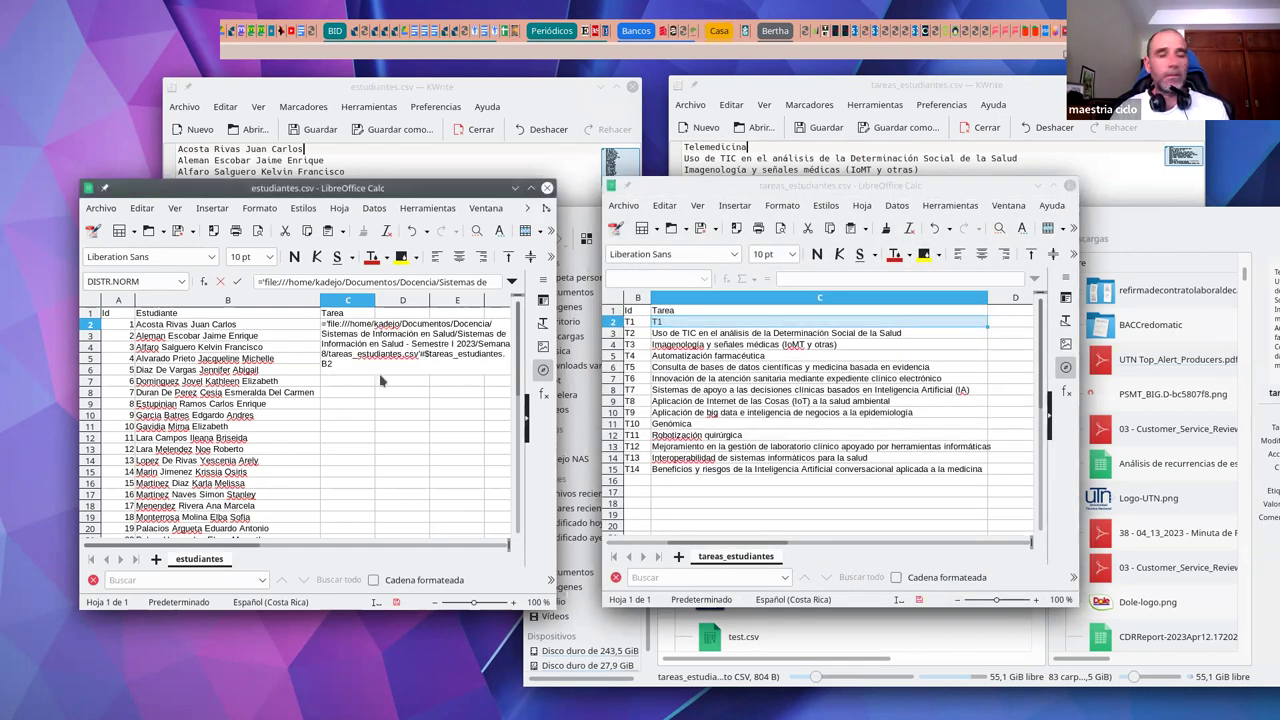
key("Return")
left_click(357, 326)
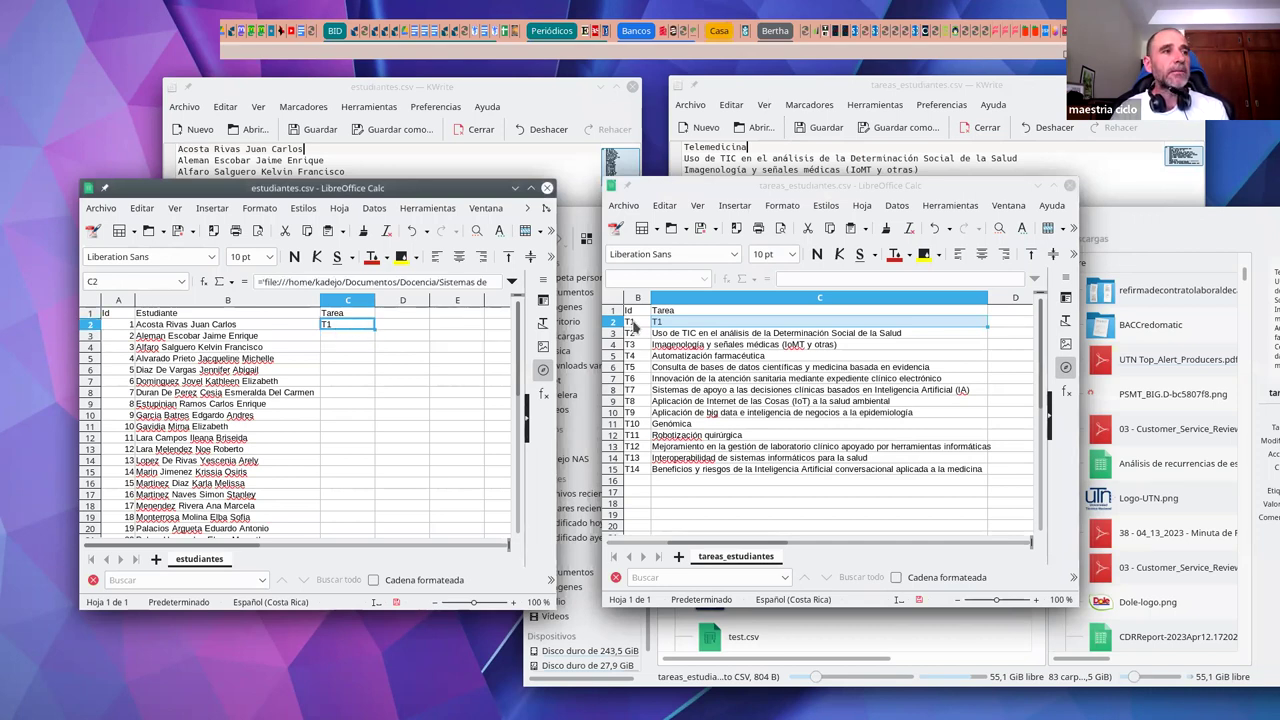
Step: Undo the accidental paste over the Telemedicina task in C2 of the task spreadsheet
left_click(634, 327)
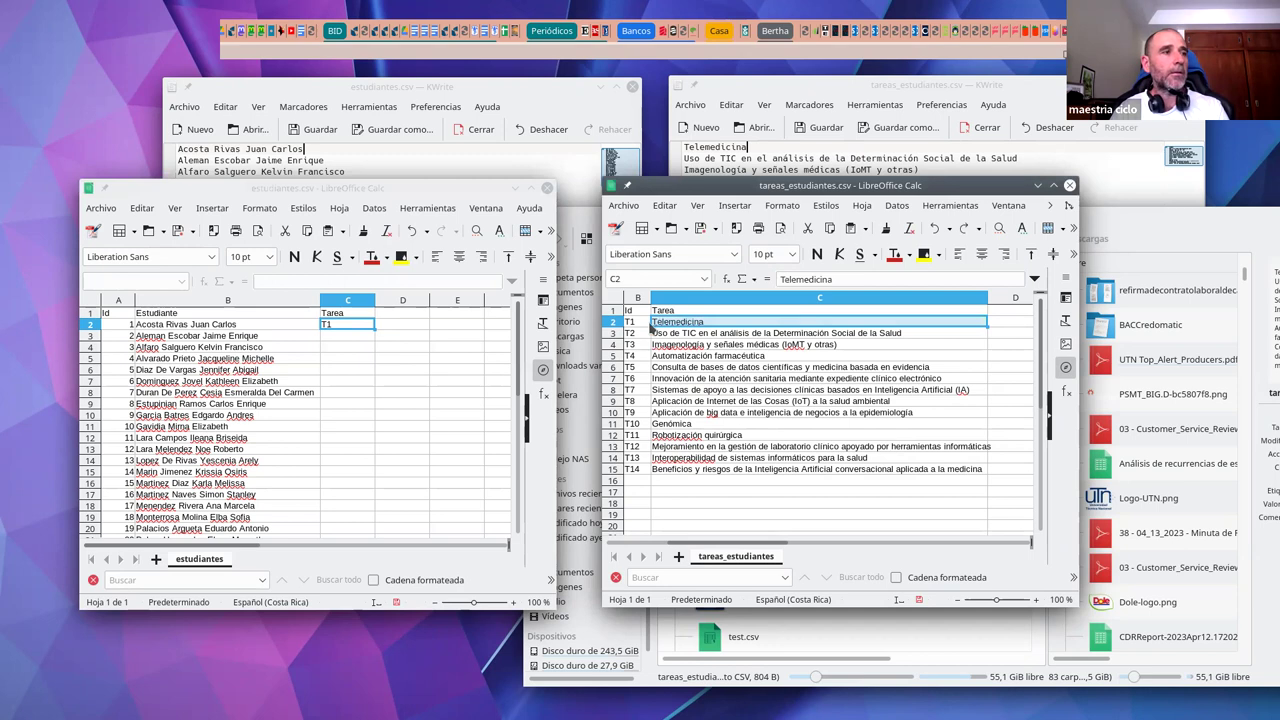
left_click(360, 325)
left_click(635, 328)
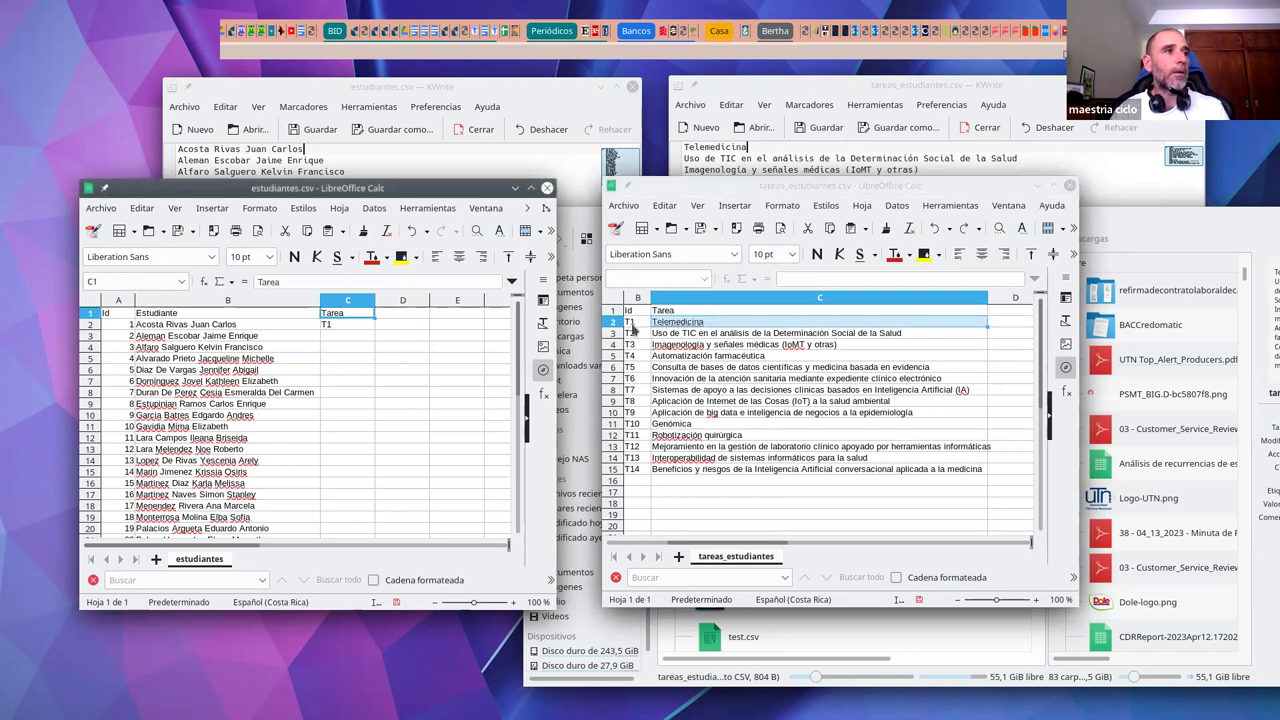
left_click(360, 333)
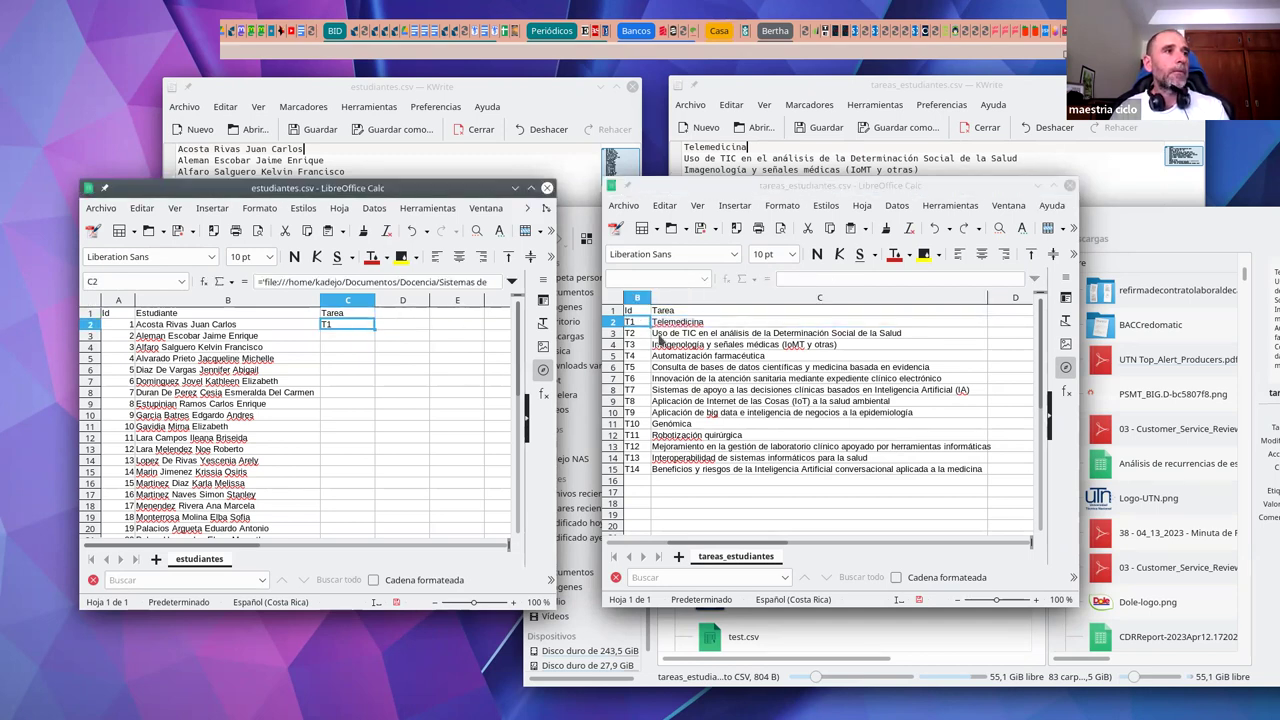
left_click(368, 336)
left_click(643, 328)
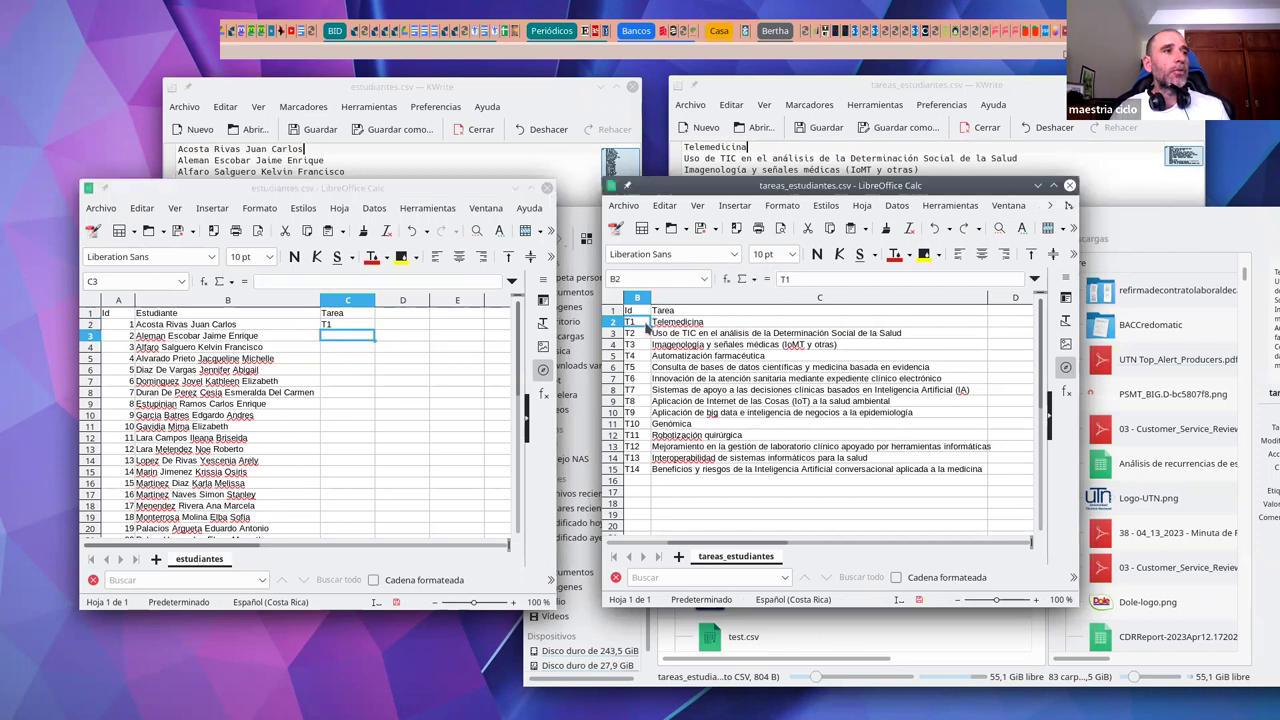
Step: Change the Telemedicina Id in B2 of the task spreadsheet to T1a and select the linked cell C2 beside the first student
double_click(645, 322)
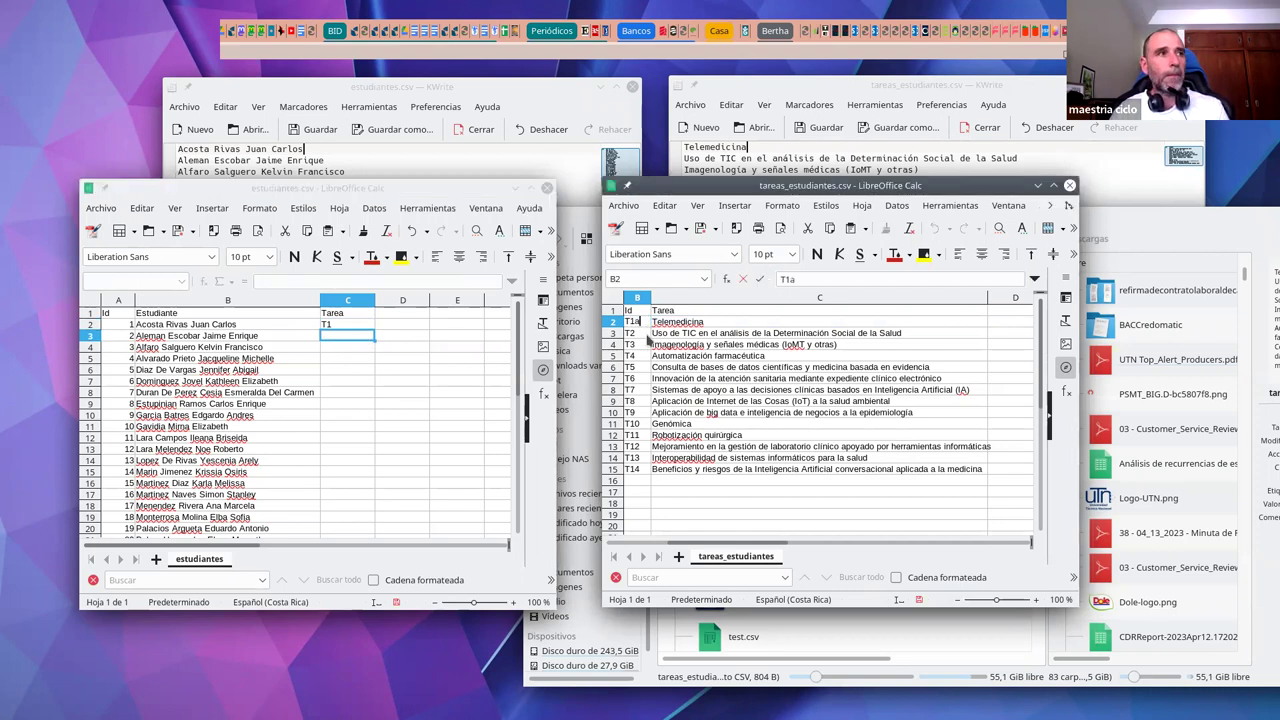
type("a")
key("Return")
left_click(352, 325)
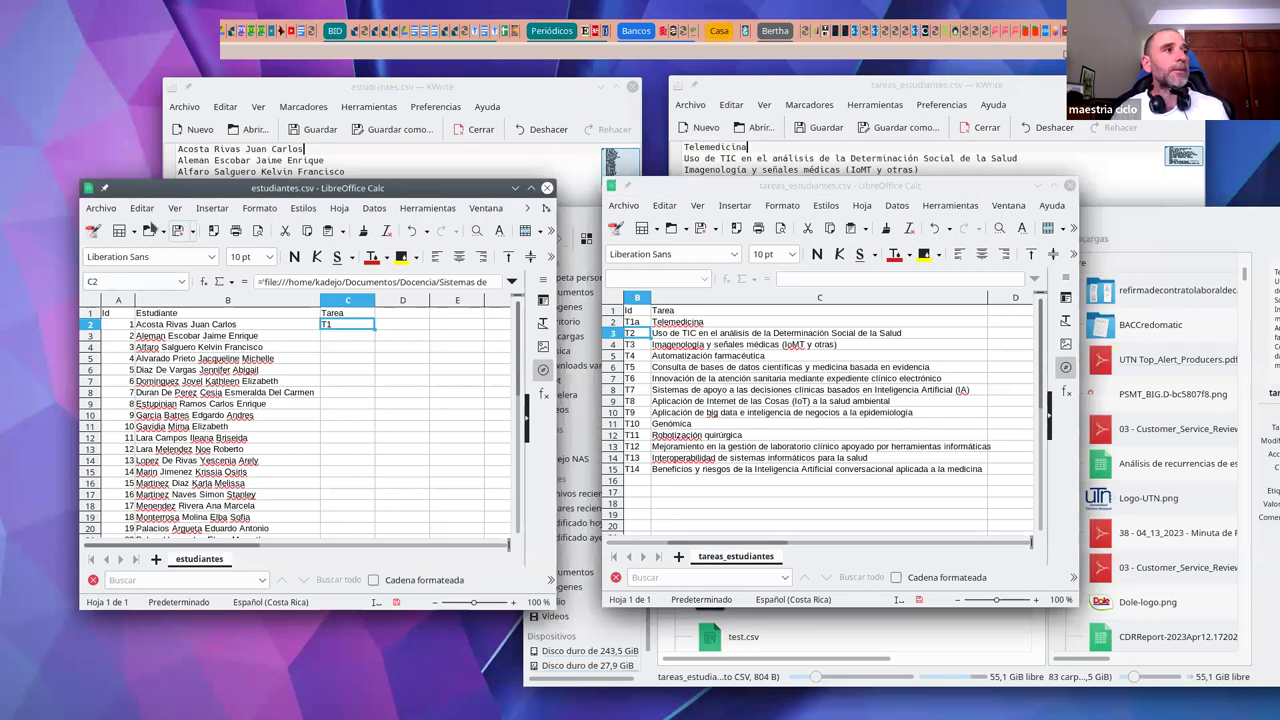
Step: Update the student spreadsheet's external link to tareas_estudiantes.csv
left_click(141, 208)
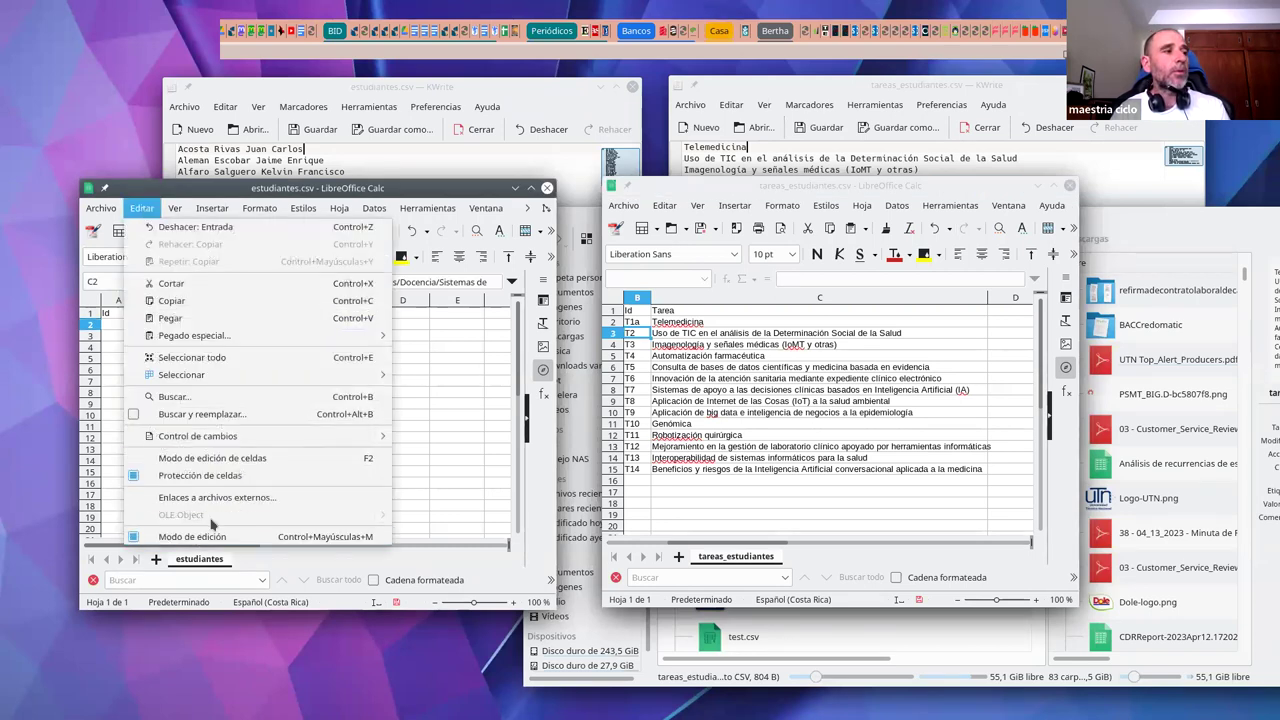
left_click(250, 505)
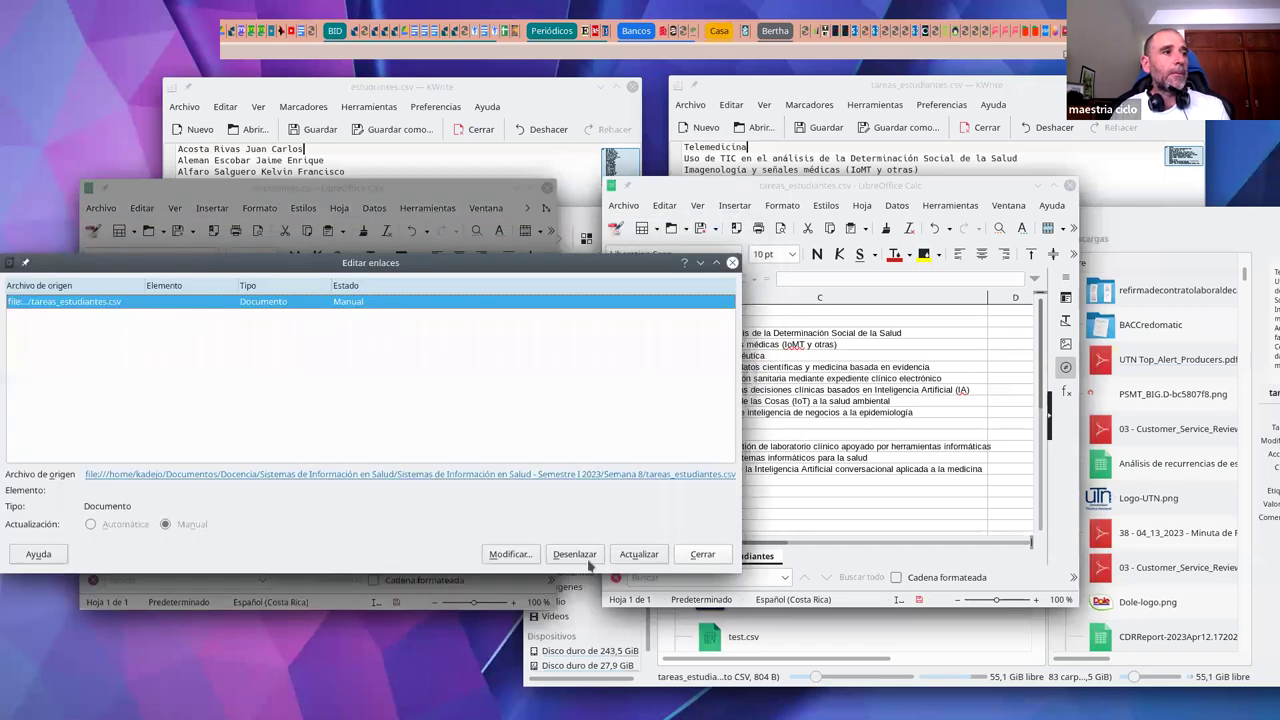
left_click(712, 556)
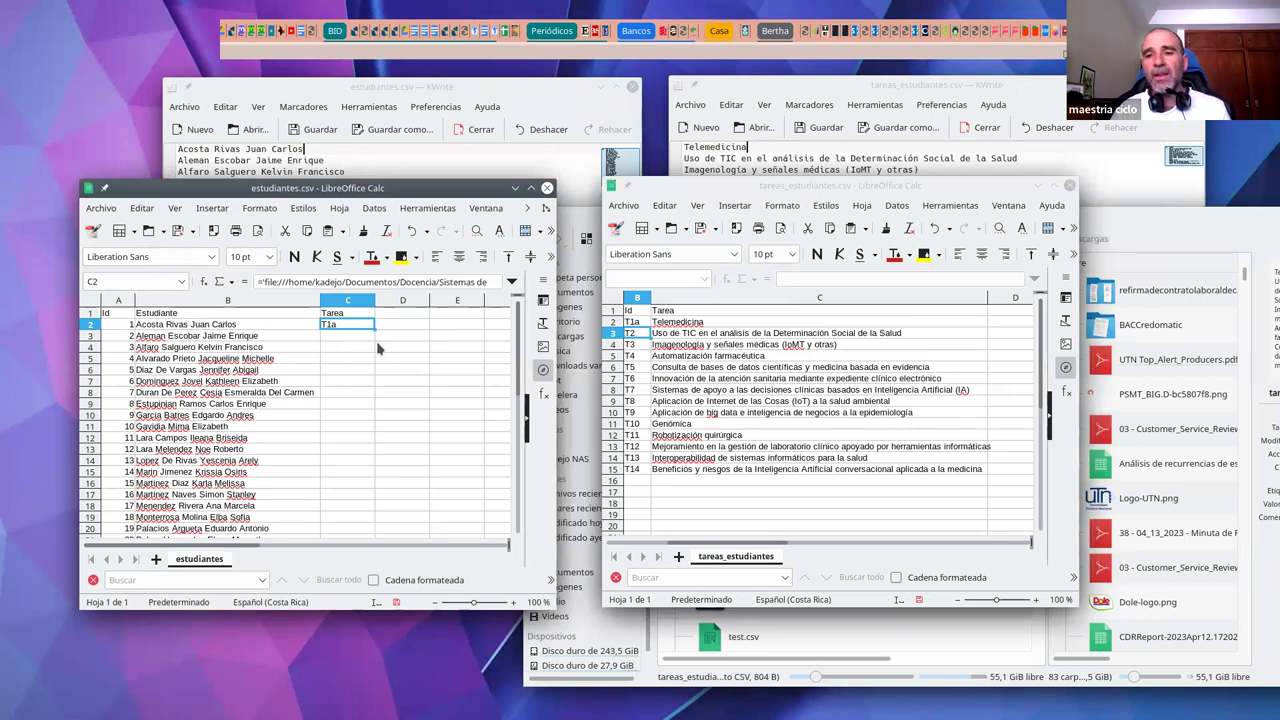
Step: Undo the last Id change in B2 of the task spreadsheet
left_click(345, 339)
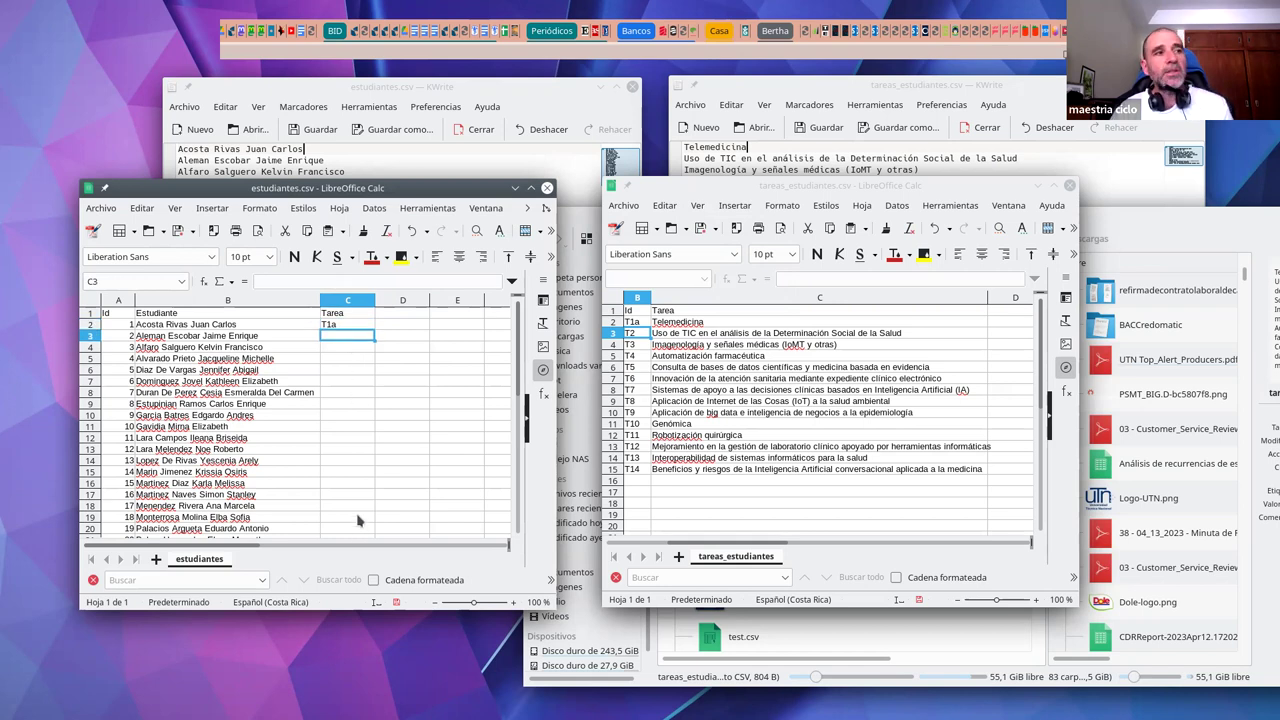
left_click_drag(395, 186, 412, 180)
left_click(646, 336)
key("ctrl+z")
Step: Copy the Id and Tarea table B1:C15 from the task spreadsheet into a new sheet of the student spreadsheet
left_click_drag(648, 311, 690, 468)
key("ctrl+c")
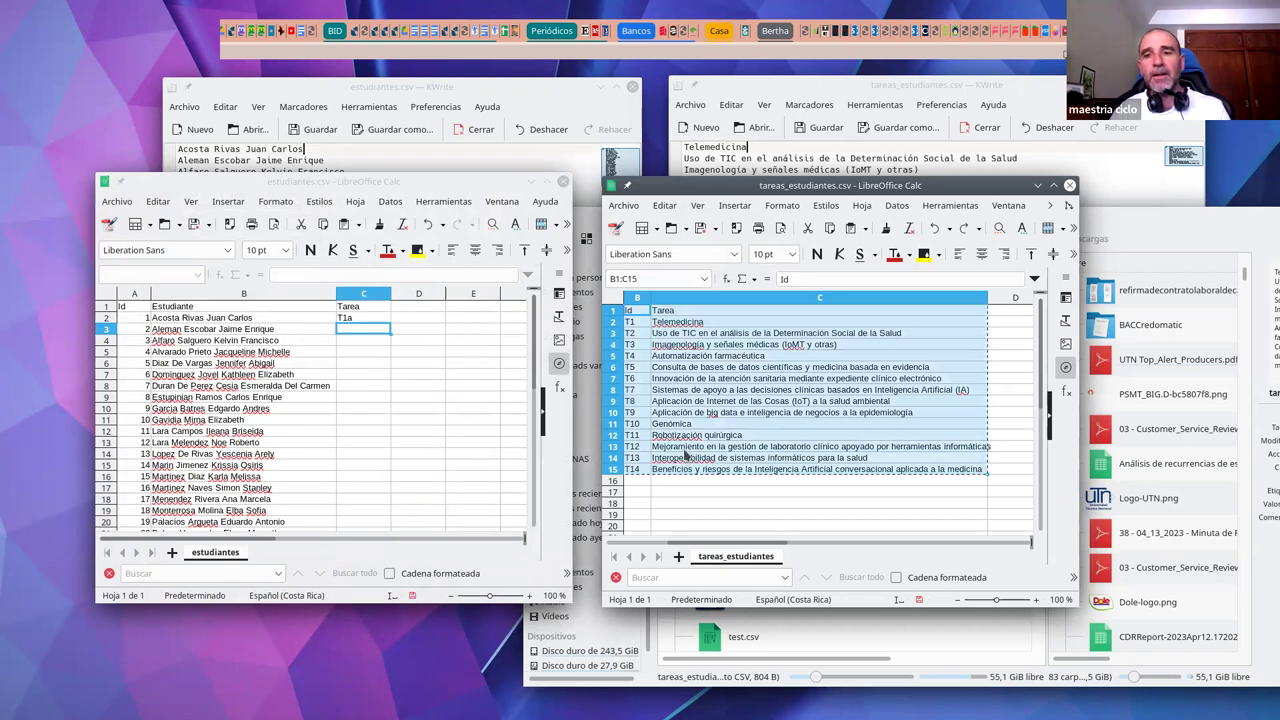
left_click(172, 553)
key("ctrl+v")
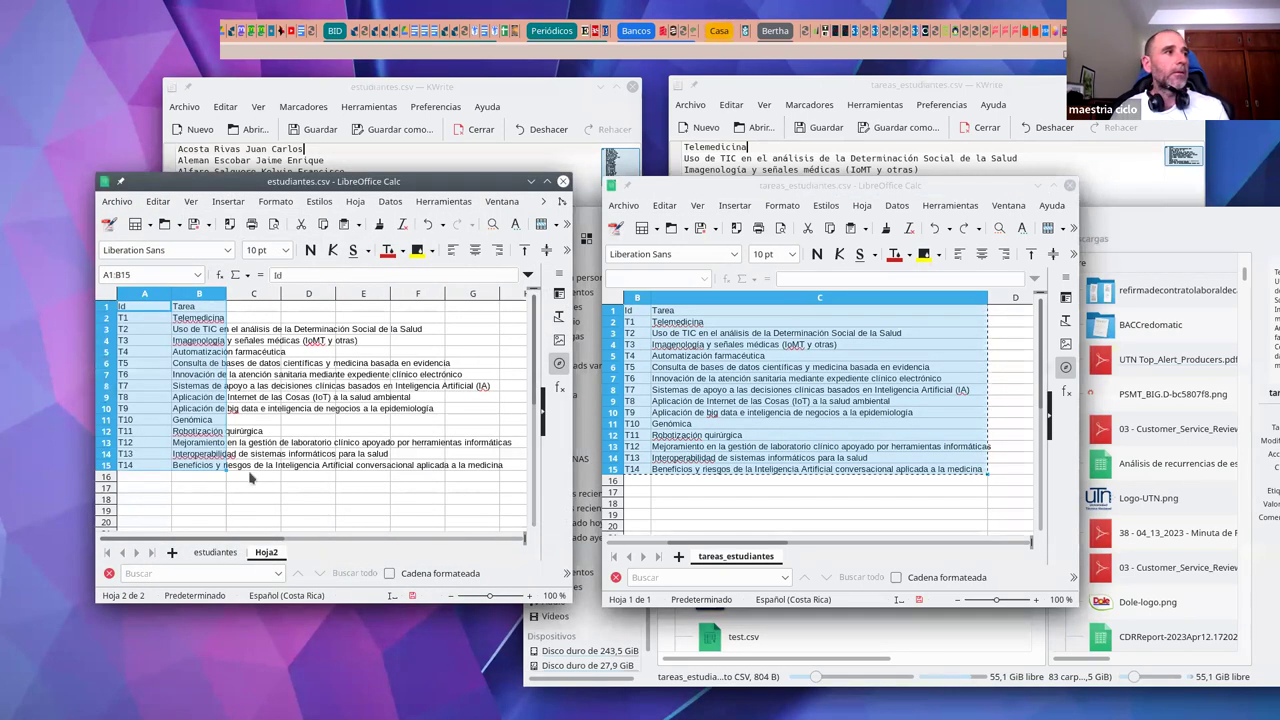
left_click(250, 478)
Step: Set C2 beside the first student to the formula =$Hoja2.A2, referencing the T1 Id on the new sheet
left_click(216, 553)
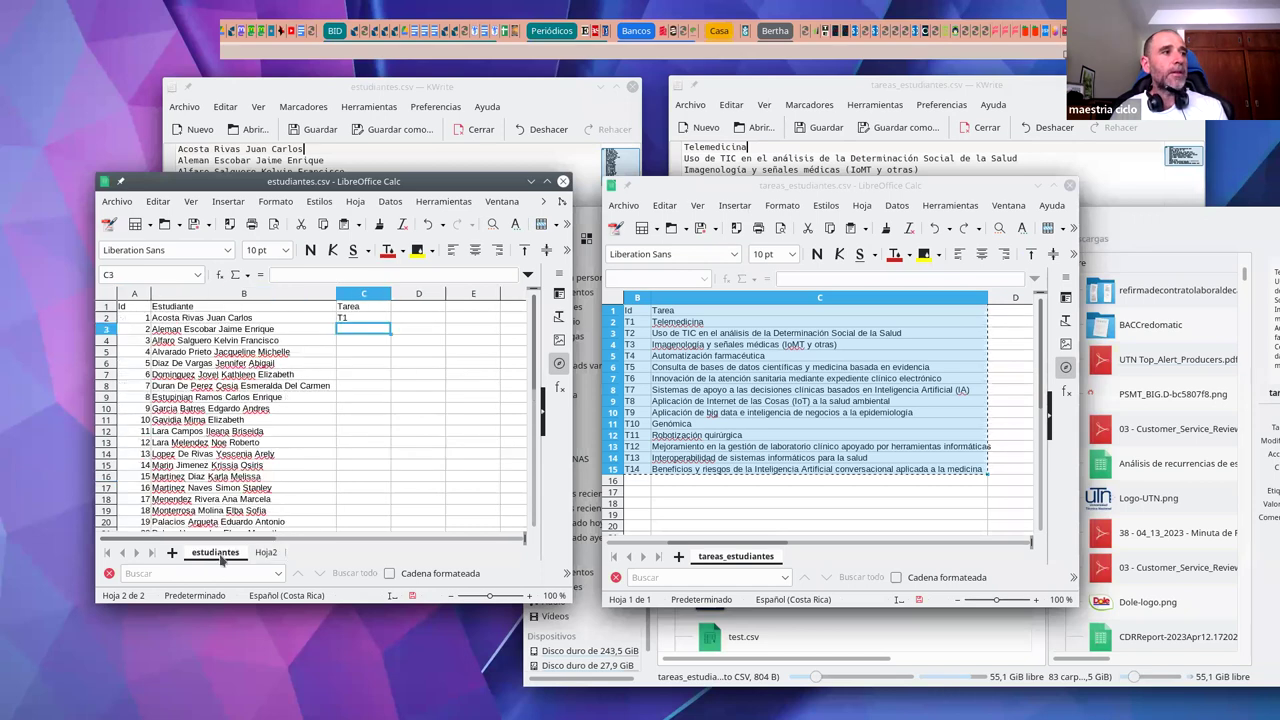
left_click(265, 553)
left_click(227, 553)
left_click(352, 318)
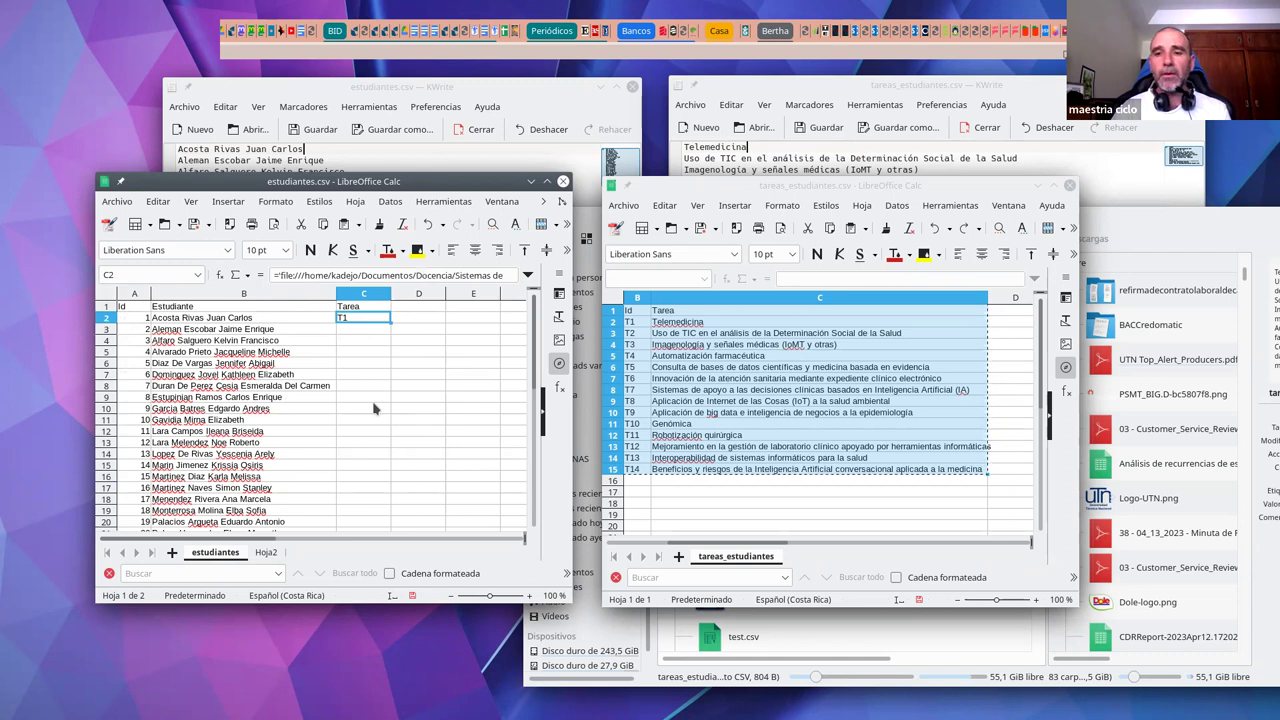
type("=")
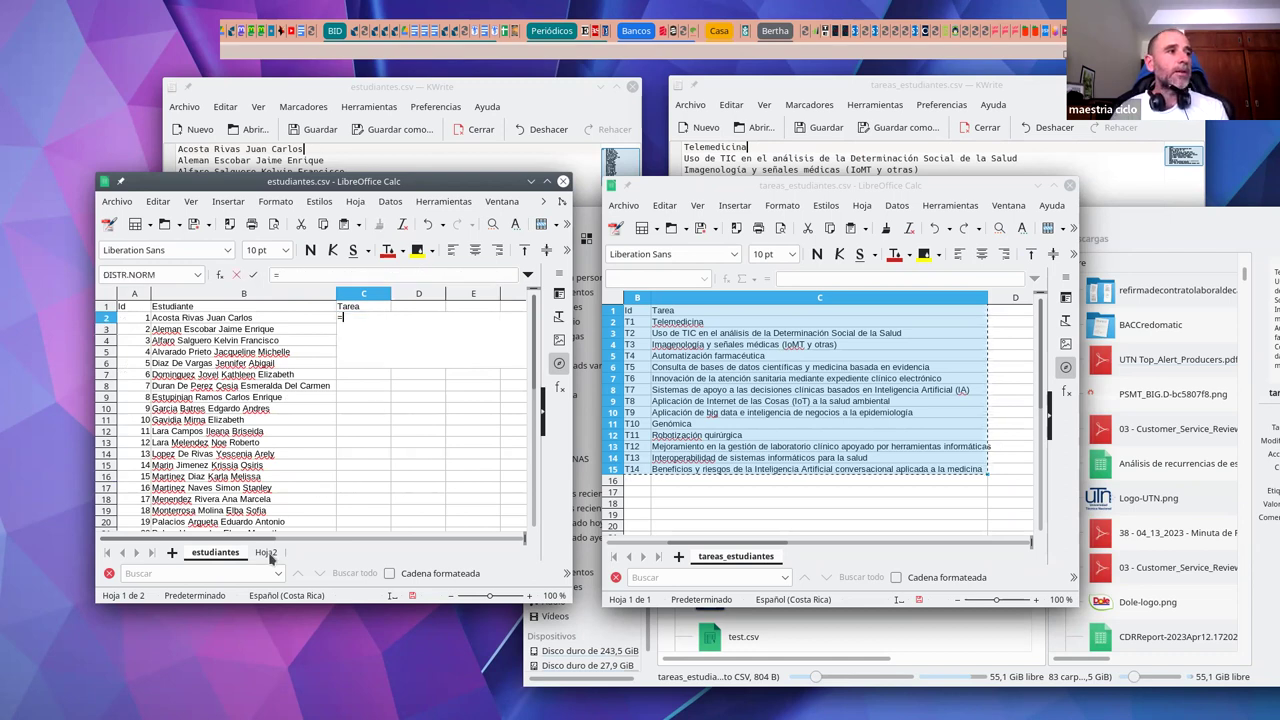
left_click(267, 555)
left_click(142, 319)
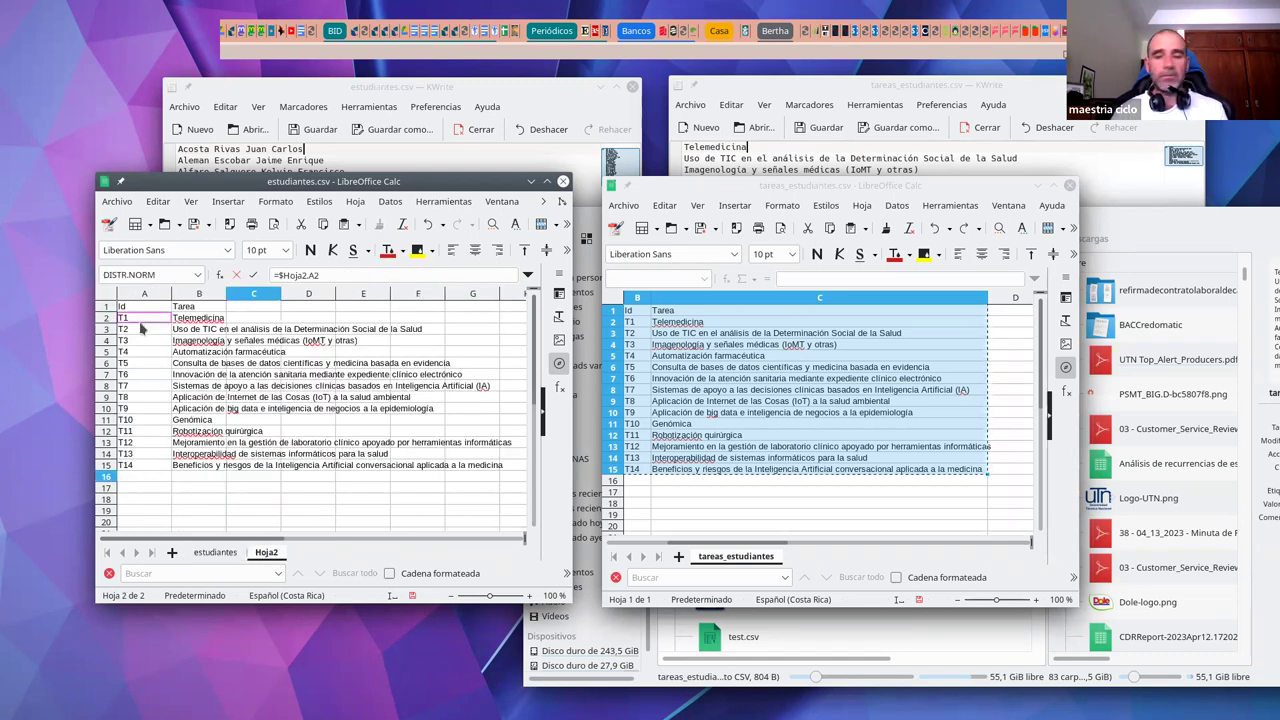
key("Return")
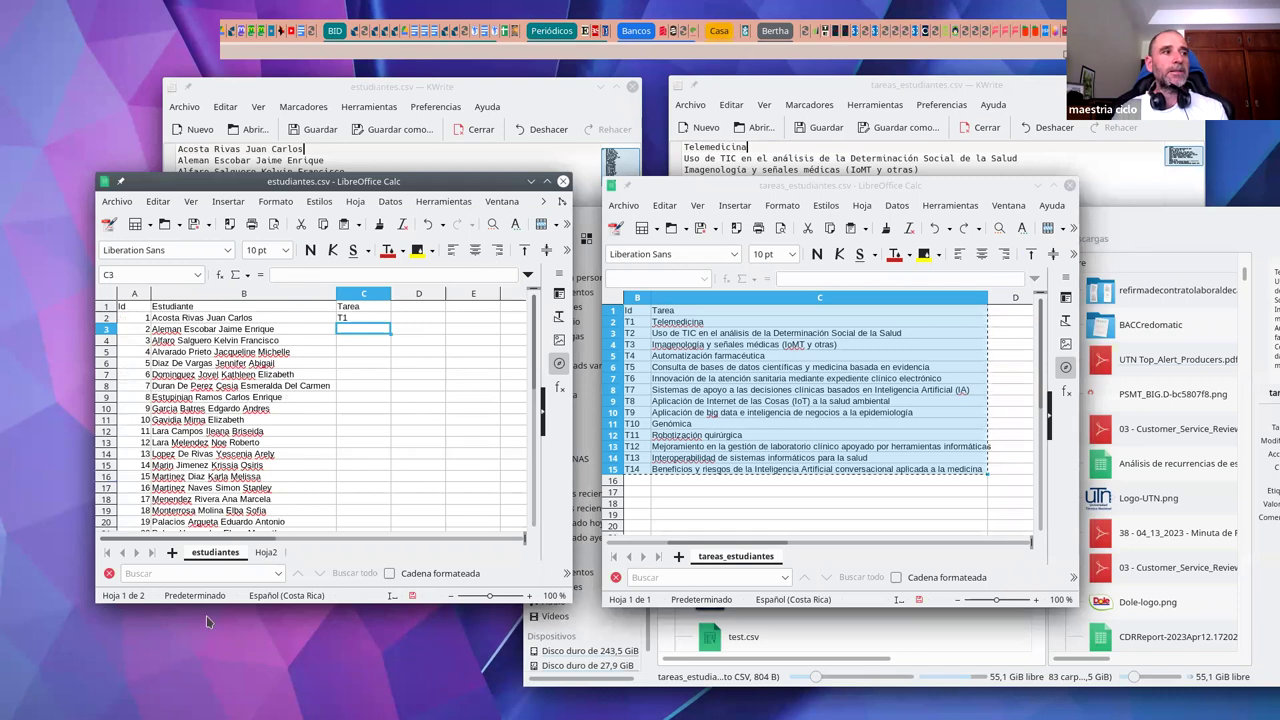
Step: Change the first task's Id in A2 of Hoja2 to T1a and check the referencing cell C2 on the estudiantes sheet
left_click(265, 554)
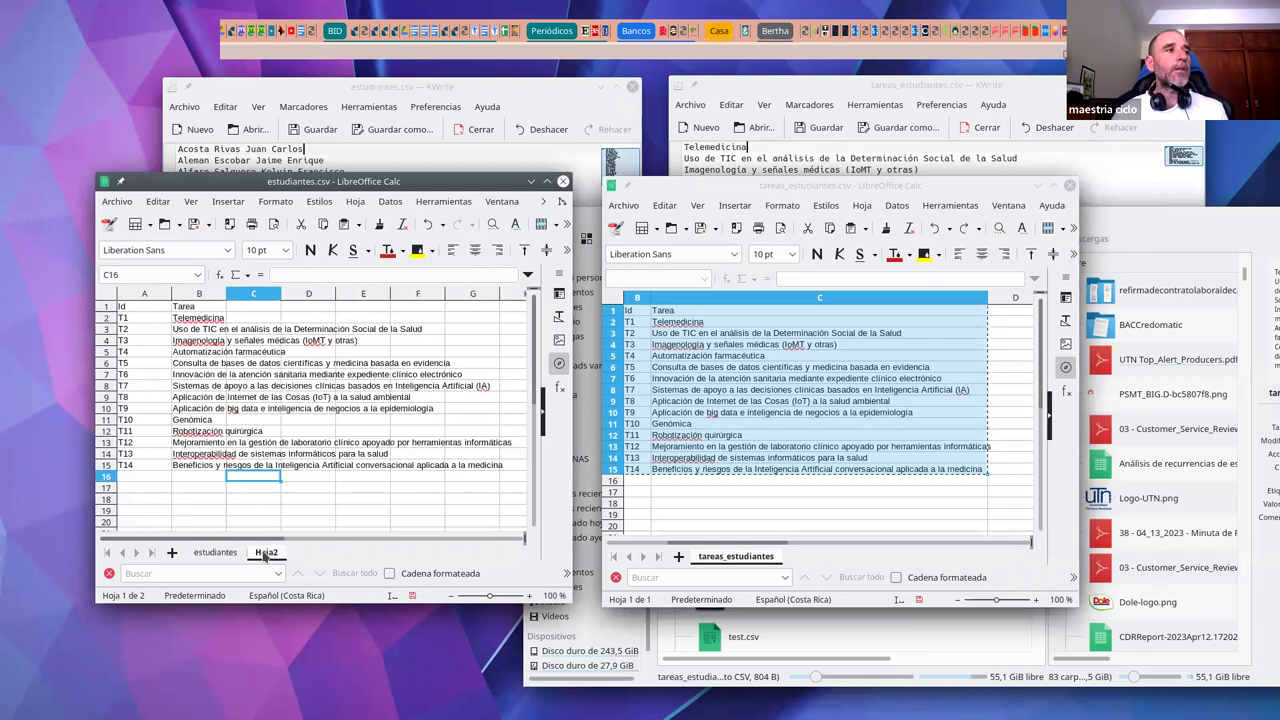
left_click(153, 320)
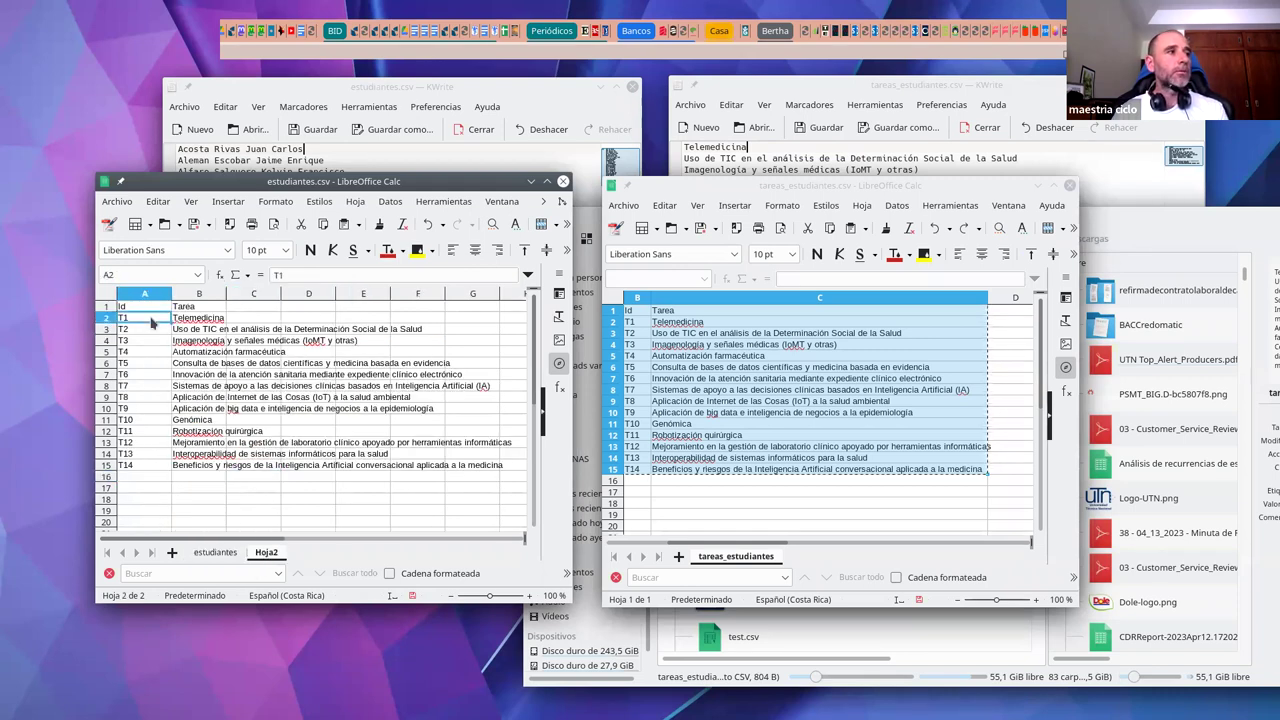
left_click(200, 553)
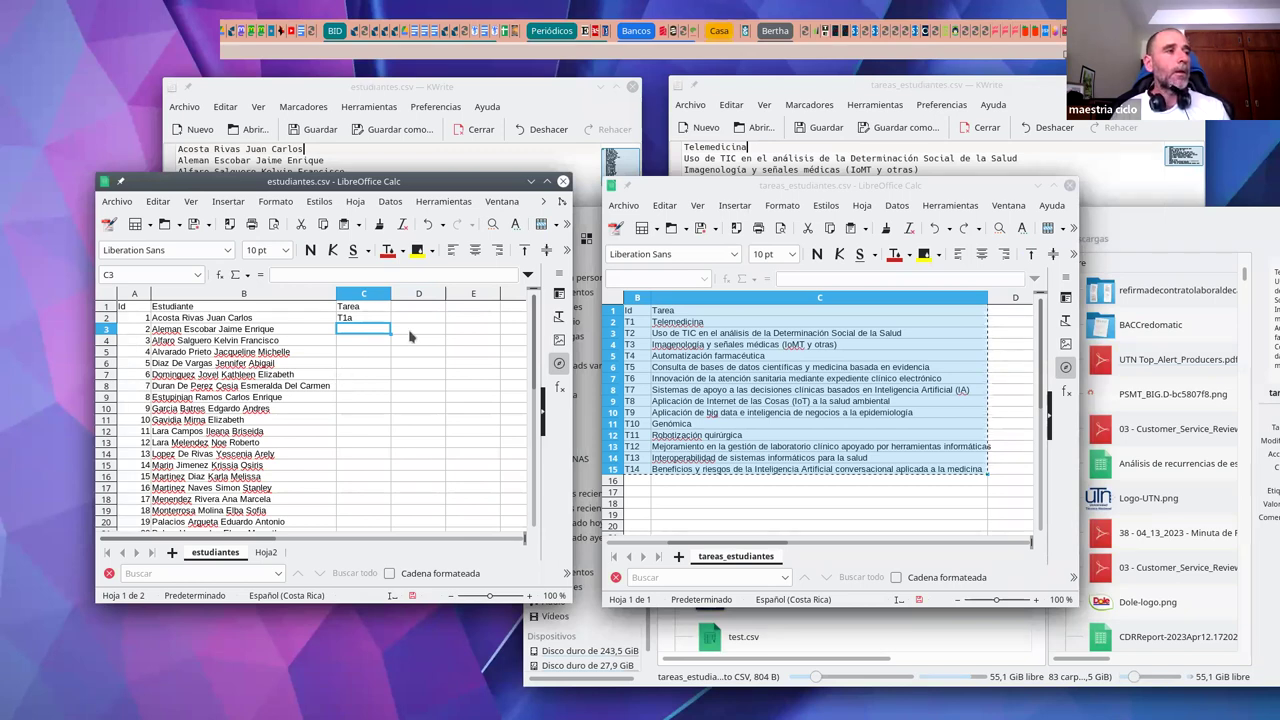
left_click(361, 320)
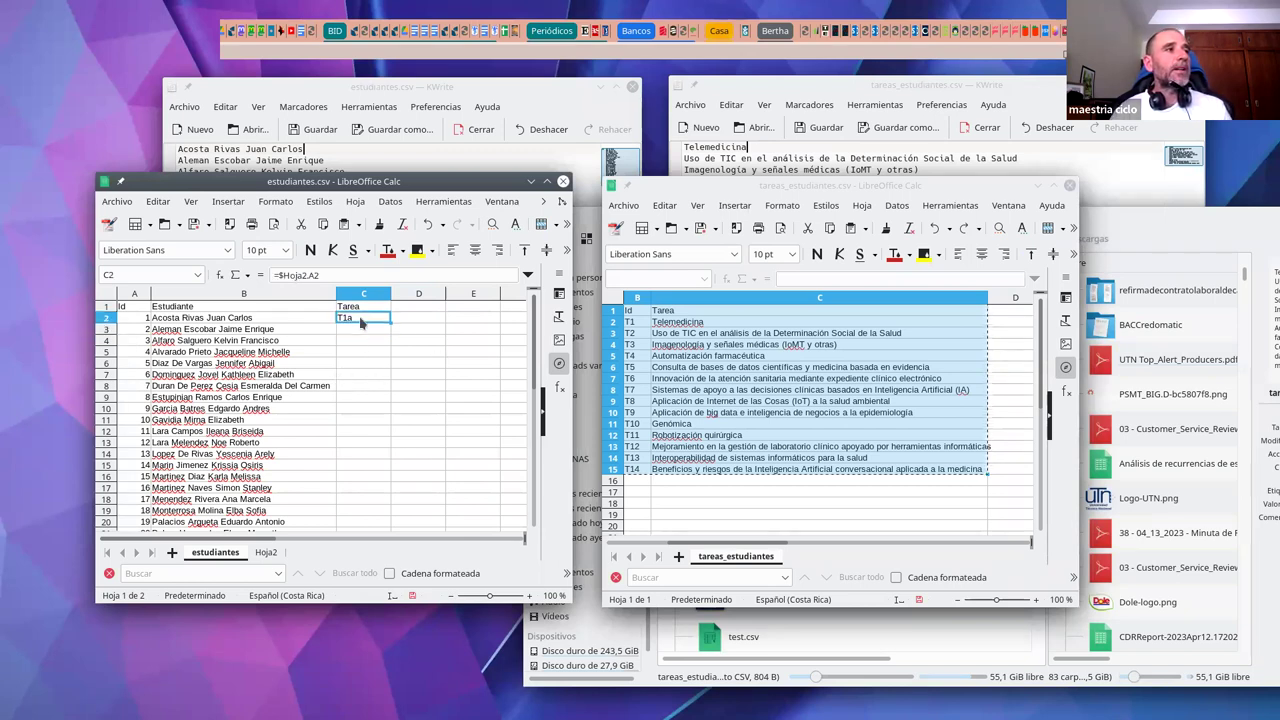
double_click(361, 320)
left_click(395, 320)
left_click_drag(330, 306, 318, 320)
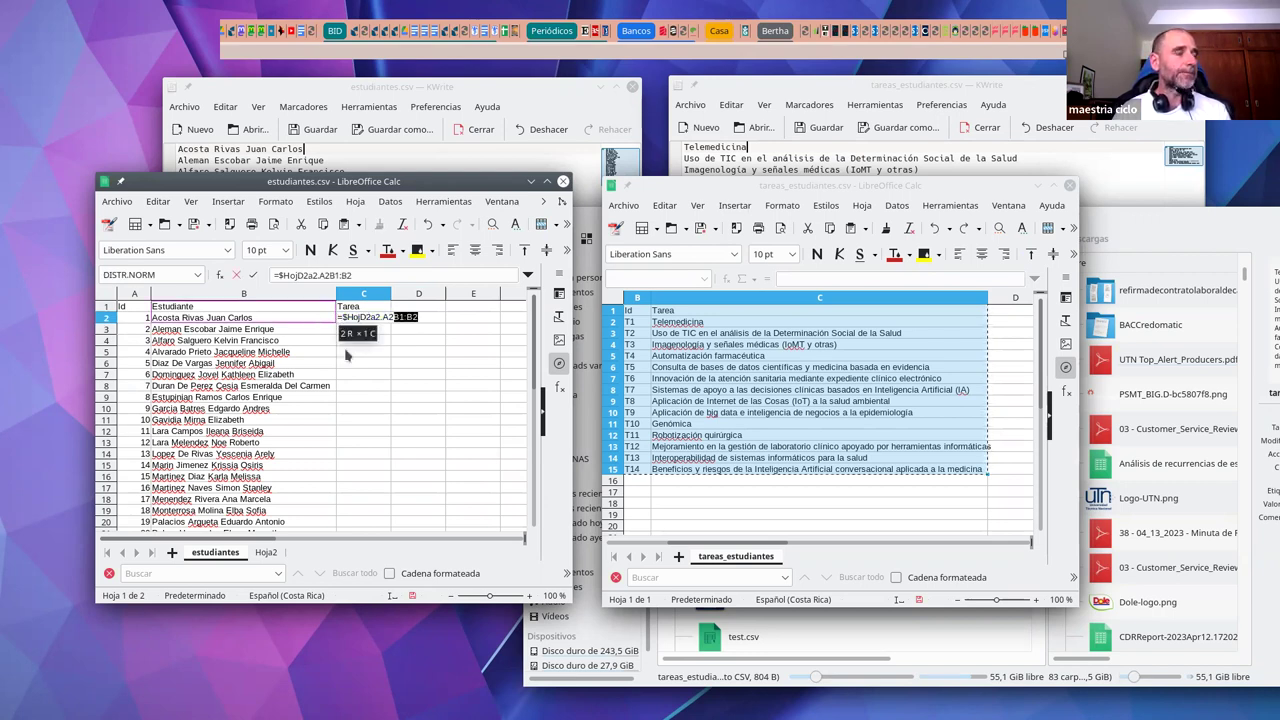
key("Escape")
Step: Enter the task Id T1 as plain text for the first two students in C2 and C3
type("T1")
key("Return")
type("T2")
key("Return")
left_click(360, 329)
type("T1")
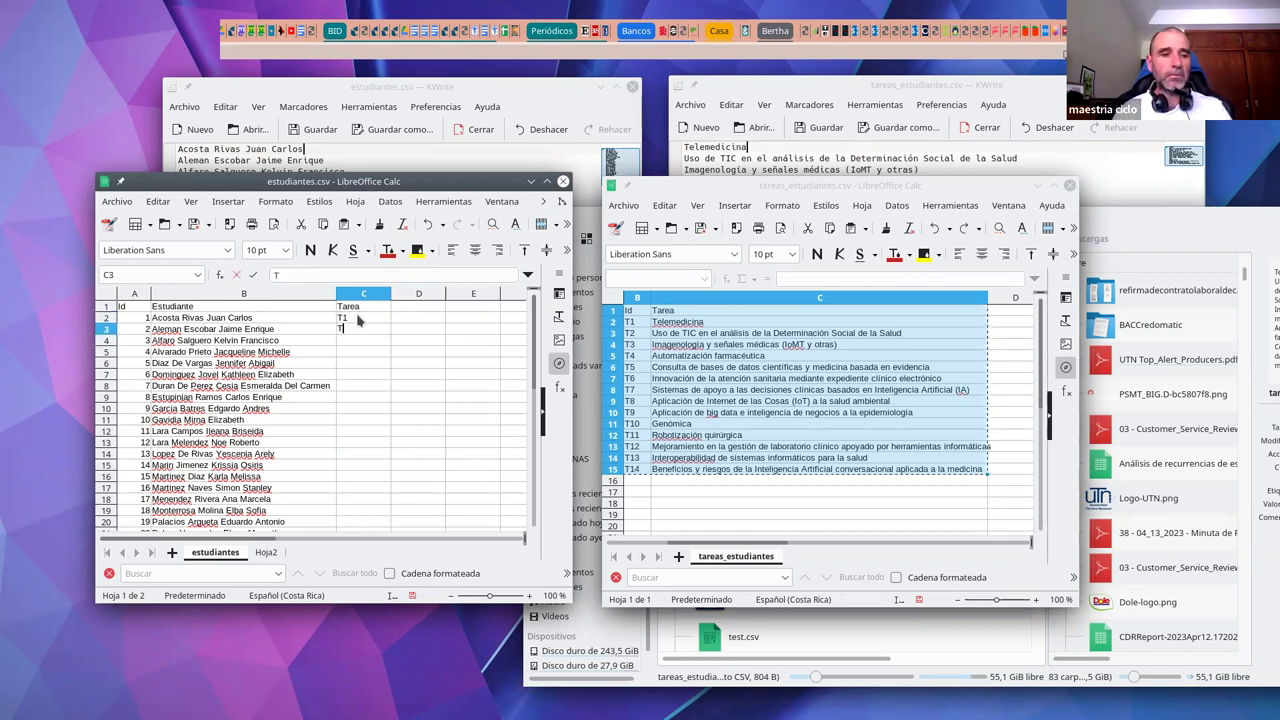
key("Return")
Step: Try to fill the task Ids in C2:C3 down the Tarea column to C29
left_click(379, 319)
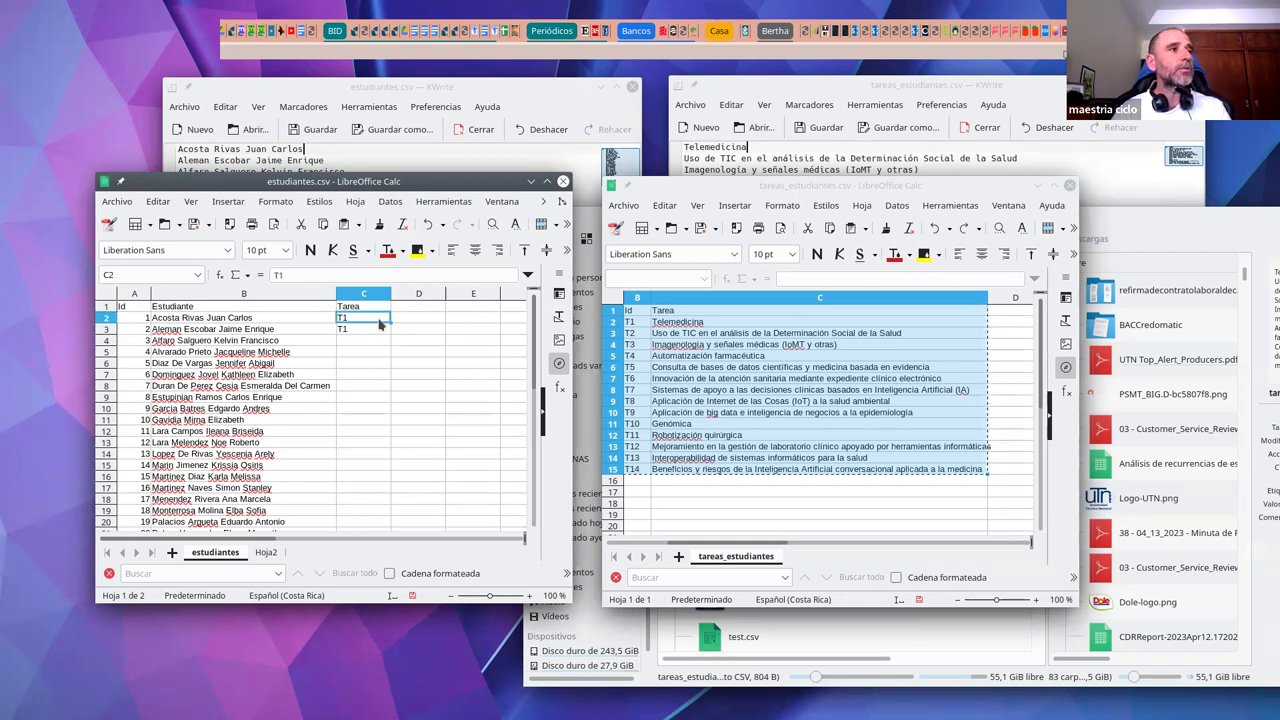
left_click_drag(357, 322, 360, 330)
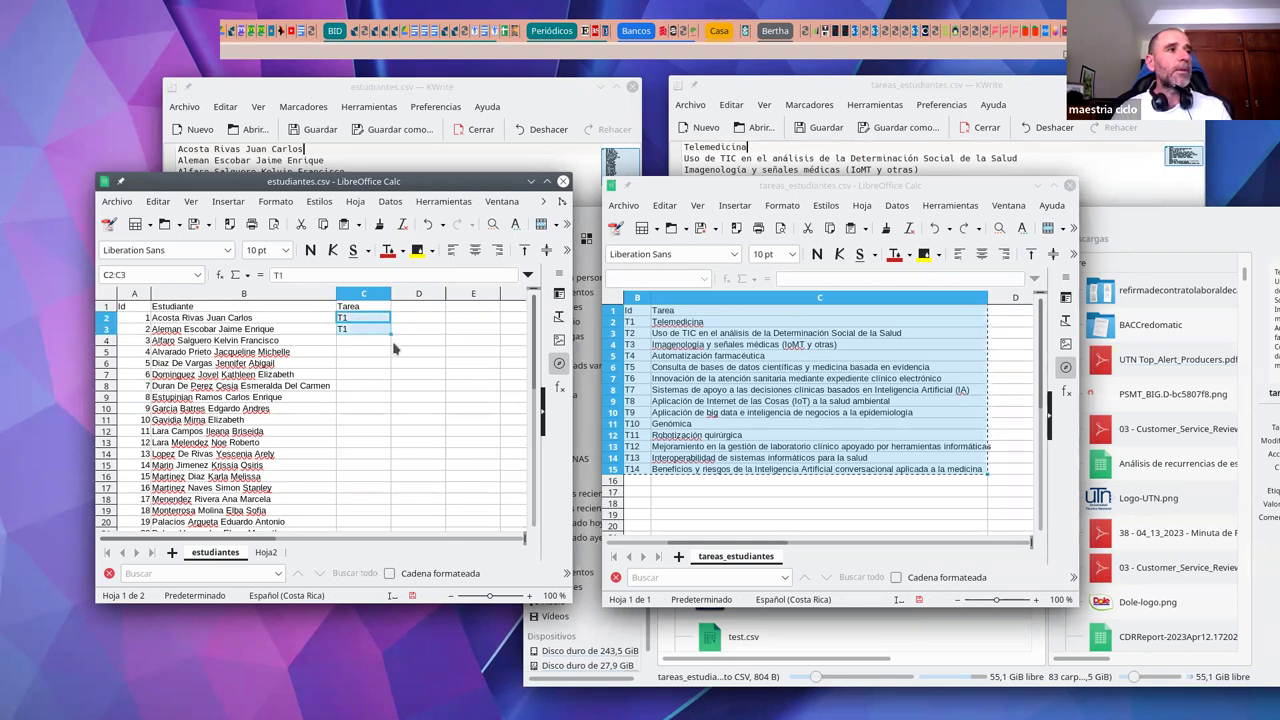
left_click_drag(390, 334, 370, 462)
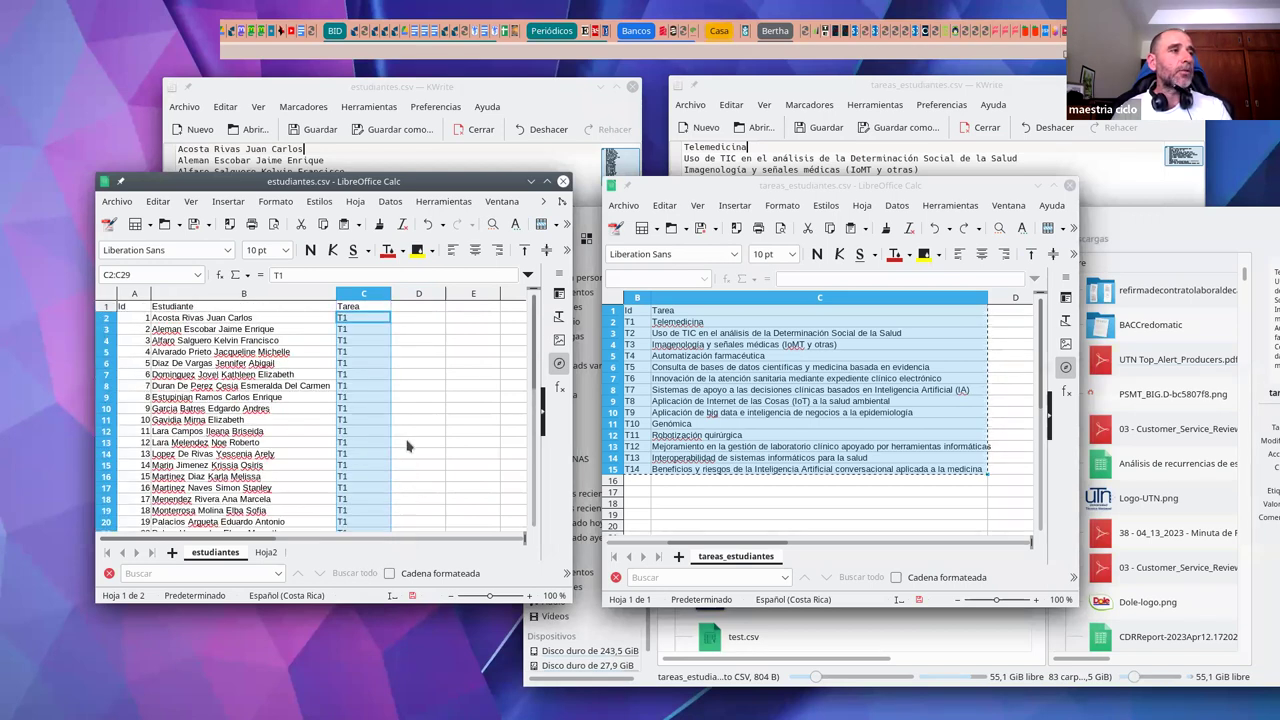
Step: Enter T2 for the third and fourth students, and fill the Id series down the Tarea column through C29
left_click(375, 333)
left_click(365, 342)
type("T@")
key("BackSpace")
type("2")
key("Return")
type("T2")
key("Return")
left_click_drag(358, 317, 380, 468)
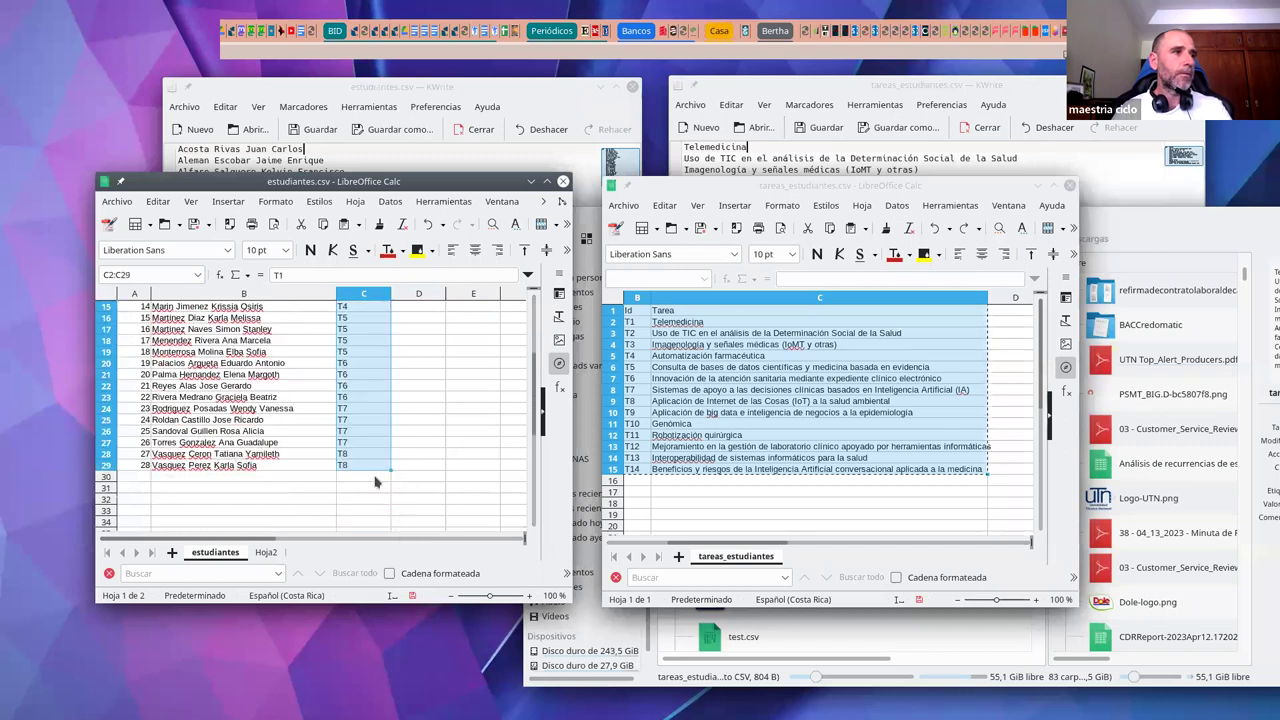
left_click(415, 435)
scroll(415, 437, "up", 5)
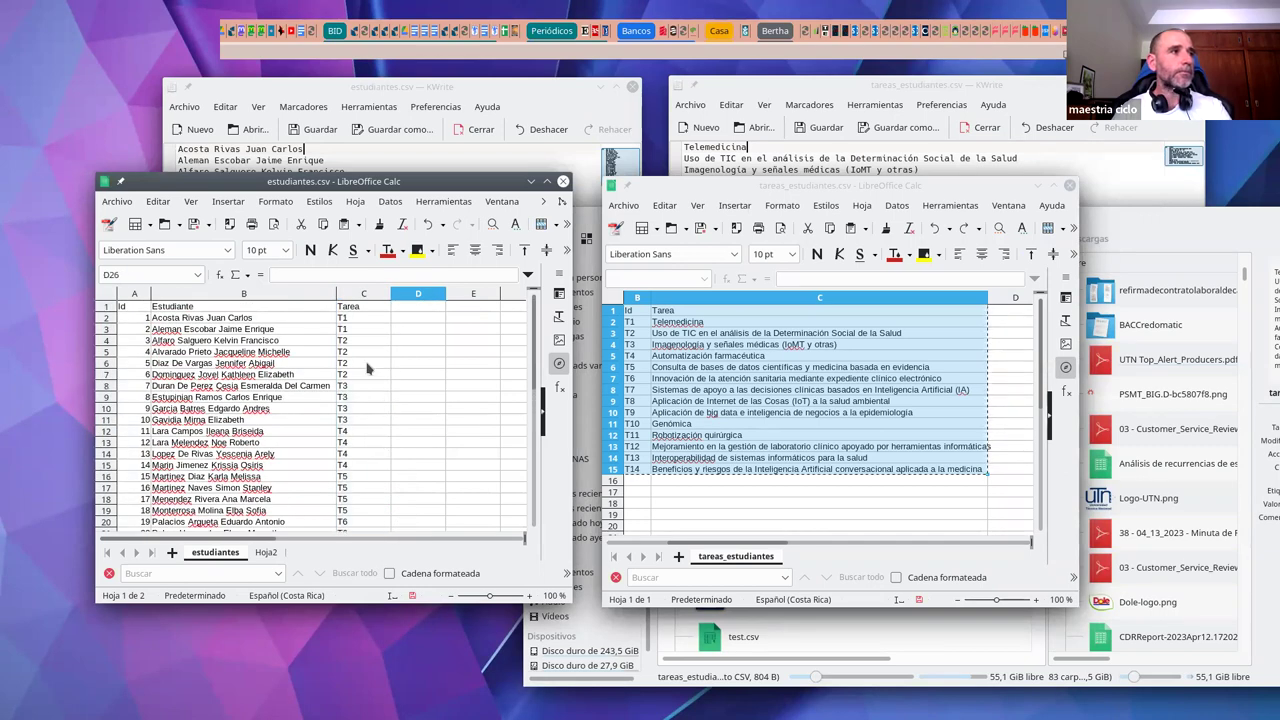
Step: Examine the task Ids assigned to the students throughout the Tarea column
left_click(367, 365)
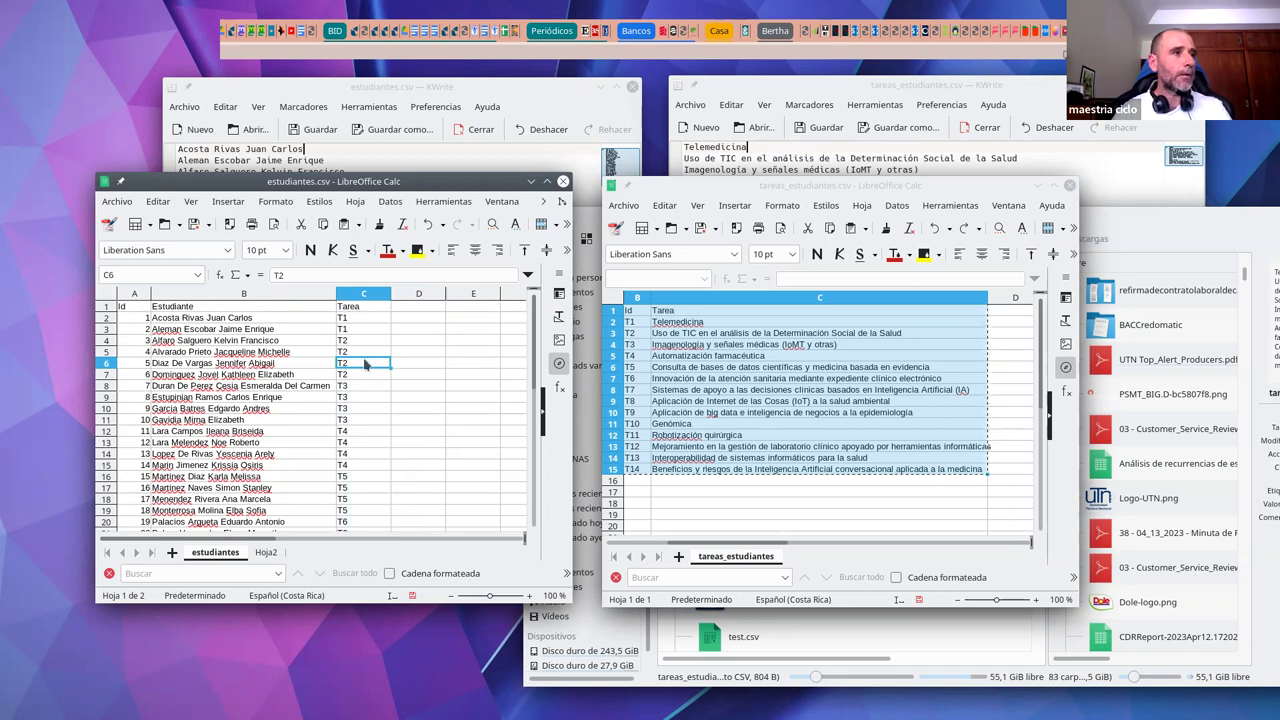
scroll(465, 428, "down", 4)
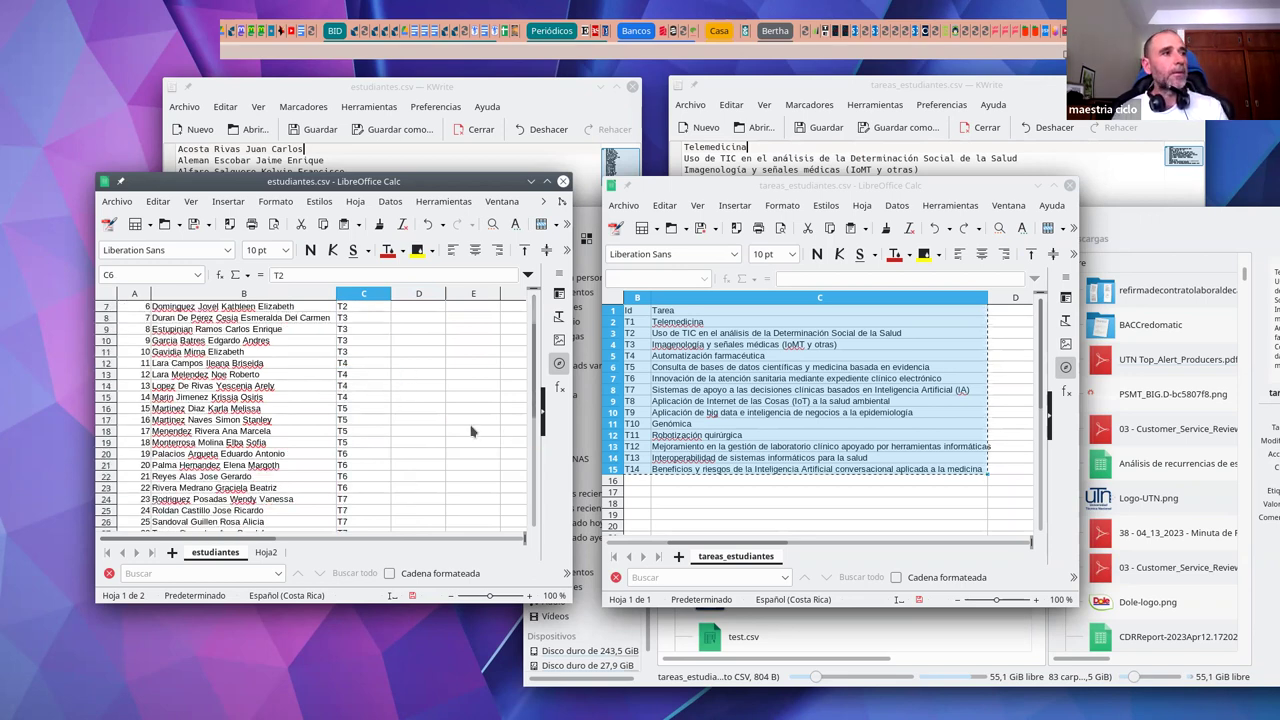
scroll(460, 428, "up", 1)
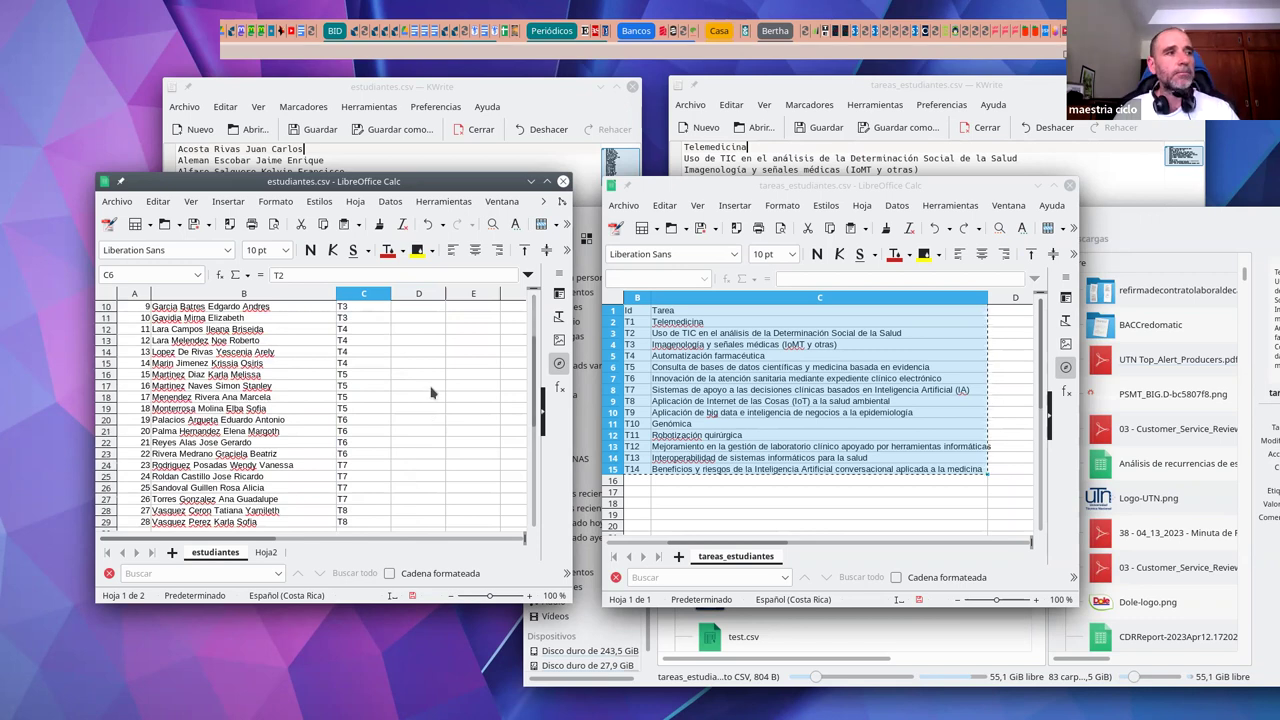
scroll(350, 425, "up", 3)
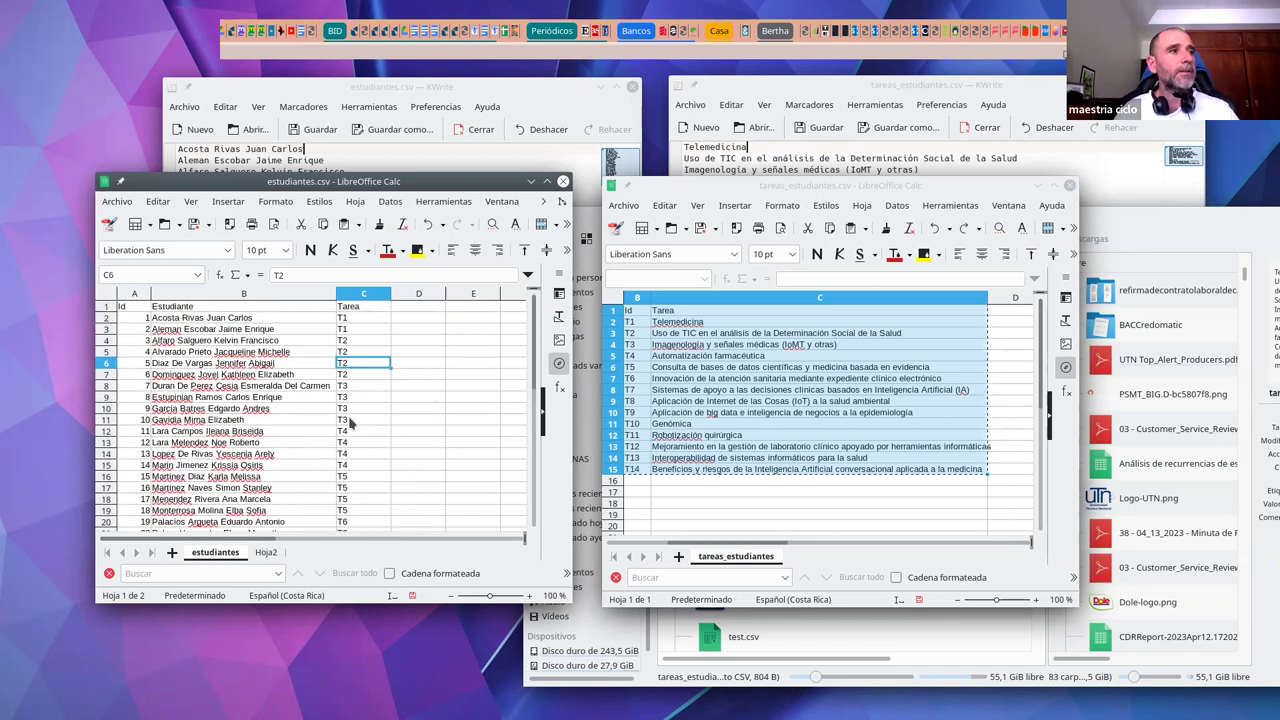
scroll(350, 424, "down", 5)
scroll(340, 420, "up", 5)
scroll(390, 416, "down", 1)
scroll(390, 416, "up", 1)
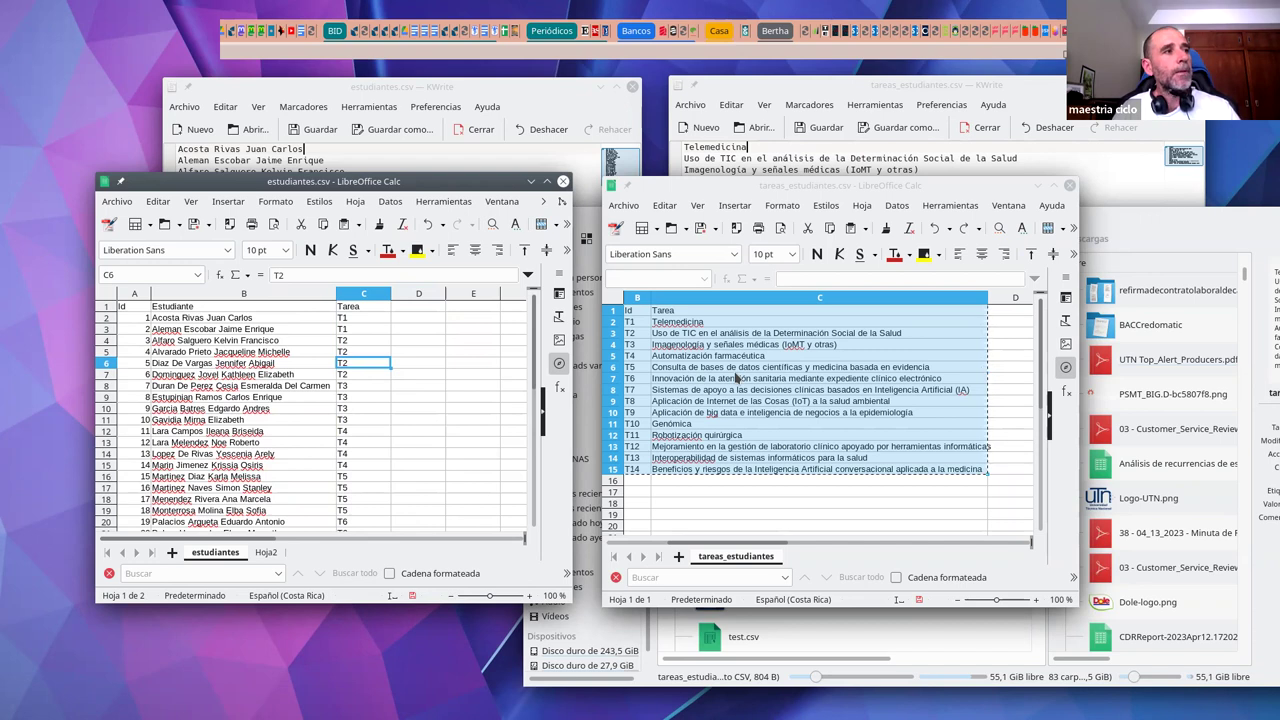
Step: Save the estudiantes sheet to estudiantes.csv, keeping the Text CSV format
left_click(200, 224)
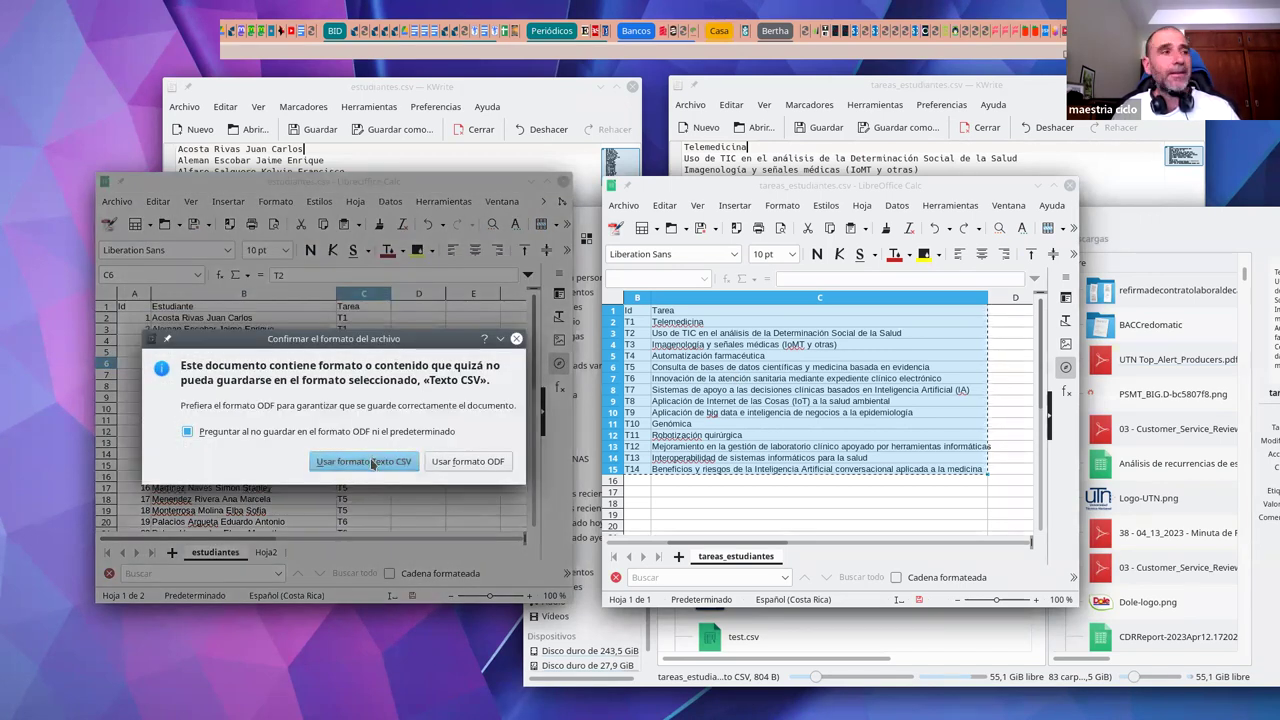
left_click(374, 463)
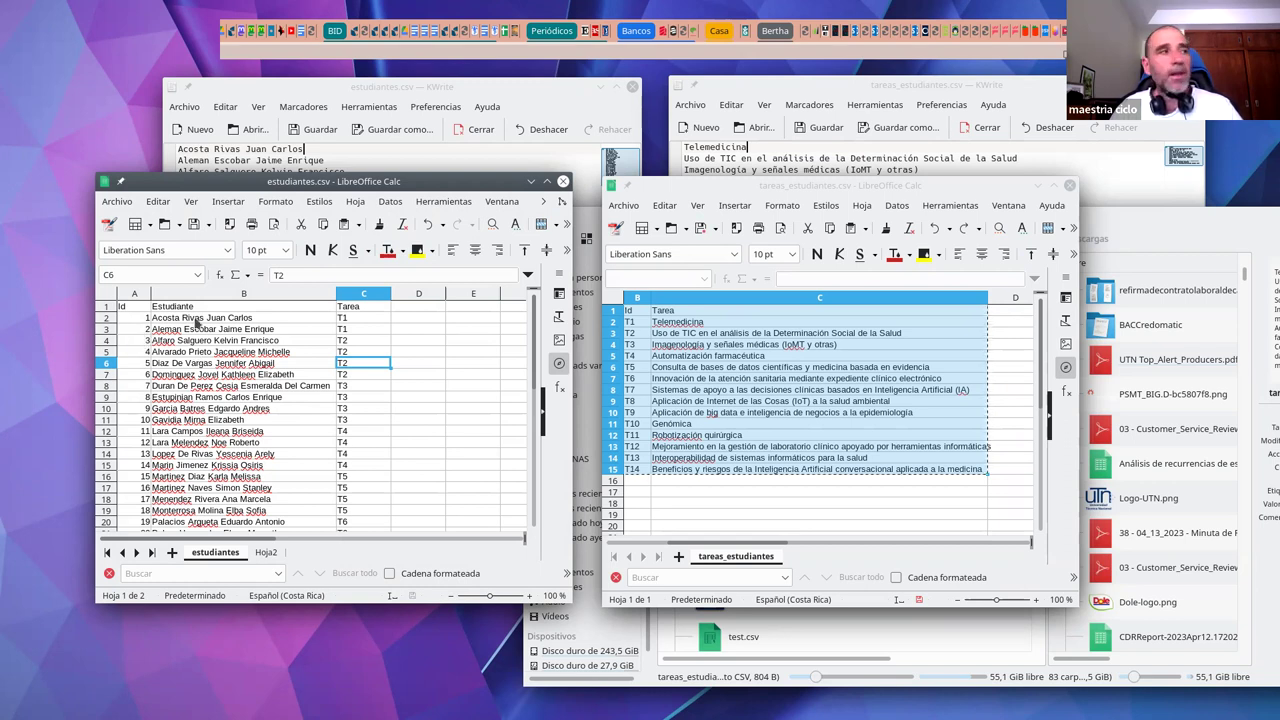
left_click(248, 318)
left_click(343, 319)
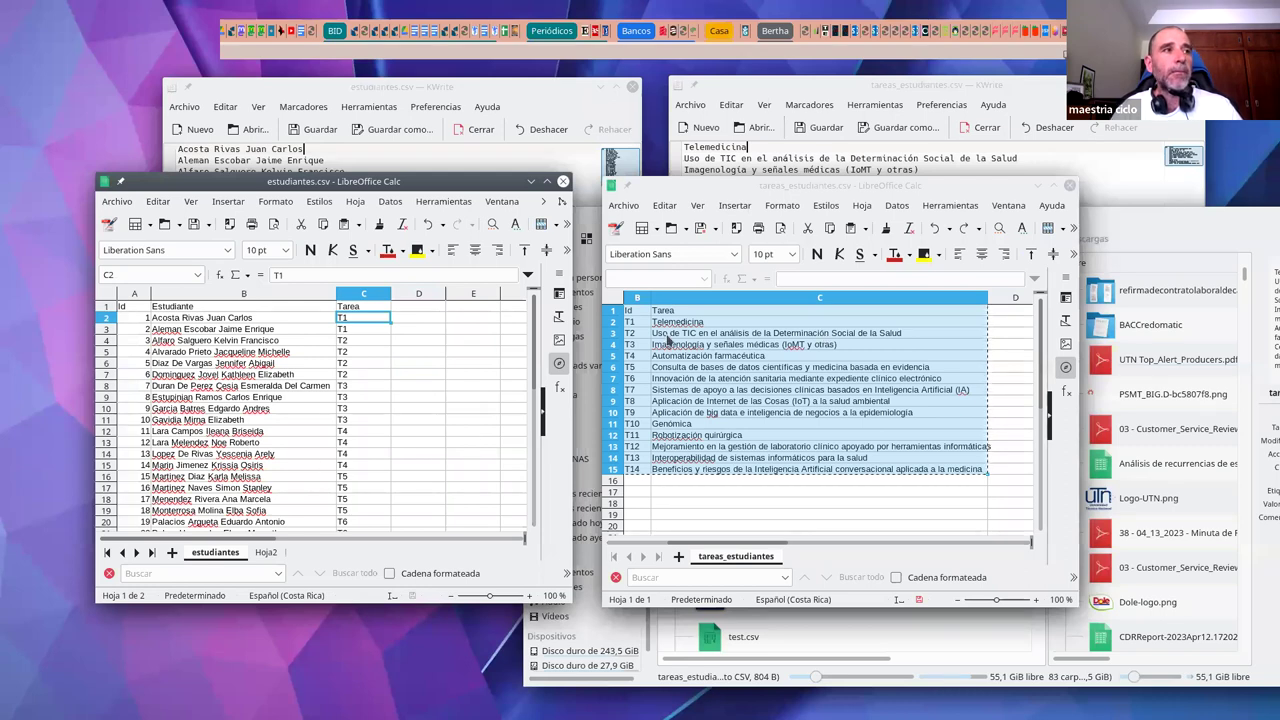
Step: Save the task spreadsheet to tareas_estudiantes.csv, keeping the Text CSV format
left_click(648, 311)
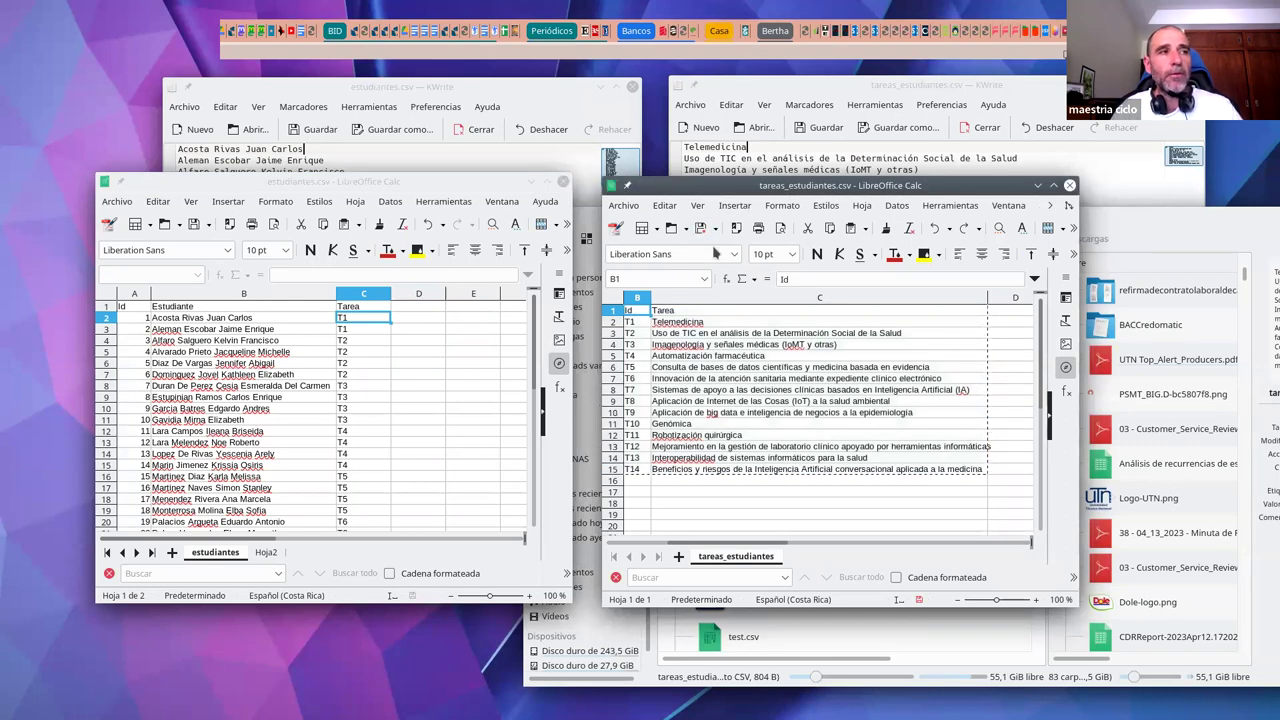
left_click(700, 228)
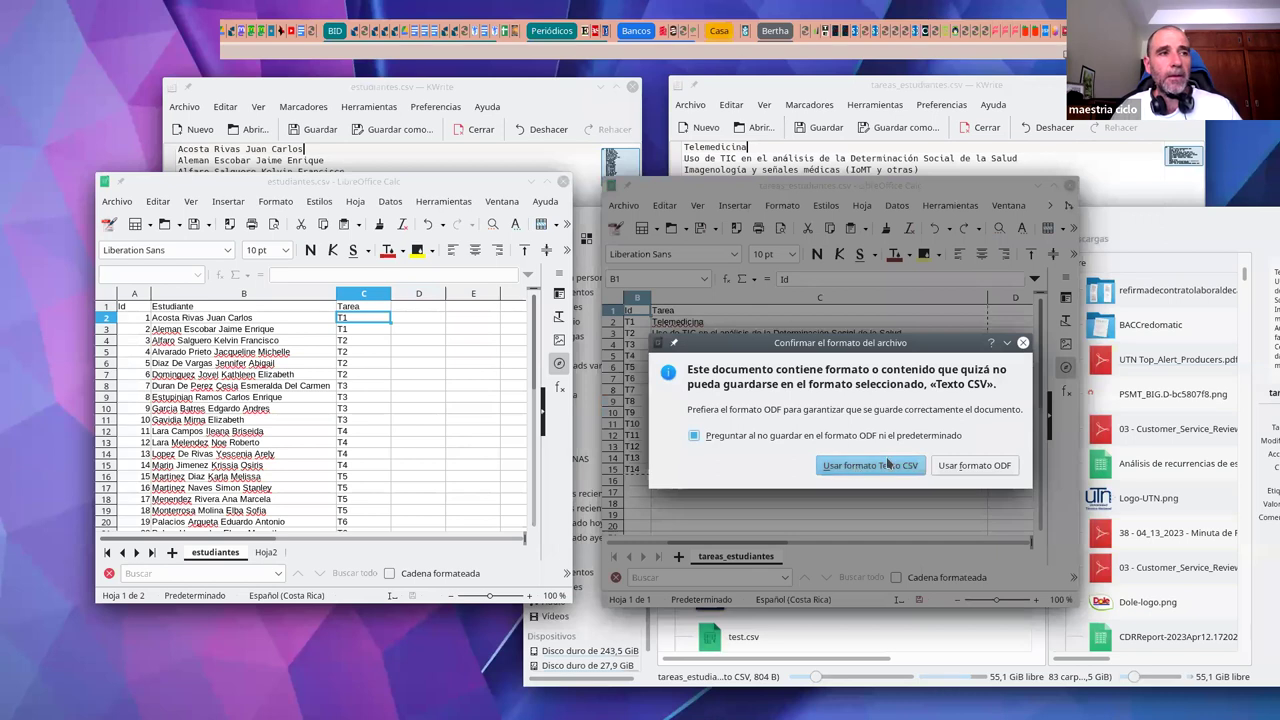
left_click(884, 467)
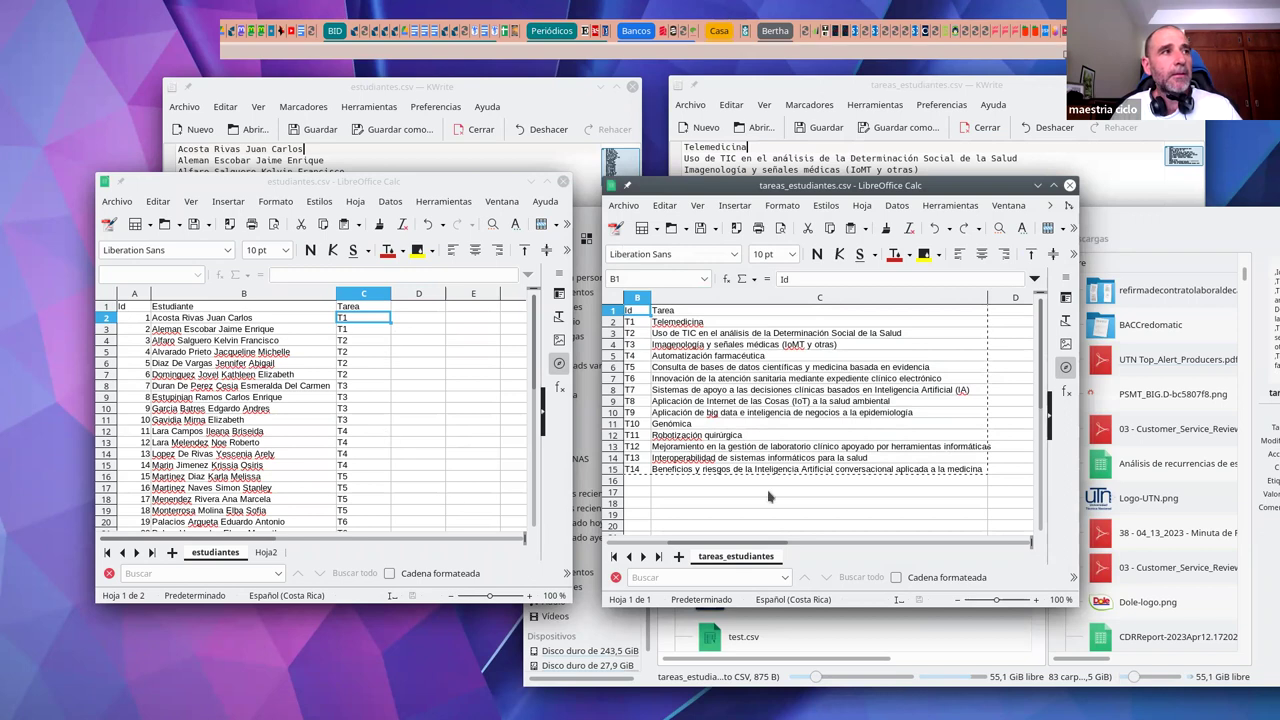
Step: Switch to KWrite and reload both estudiantes.csv and tareas_estudiantes.csv from disk
left_click(375, 88)
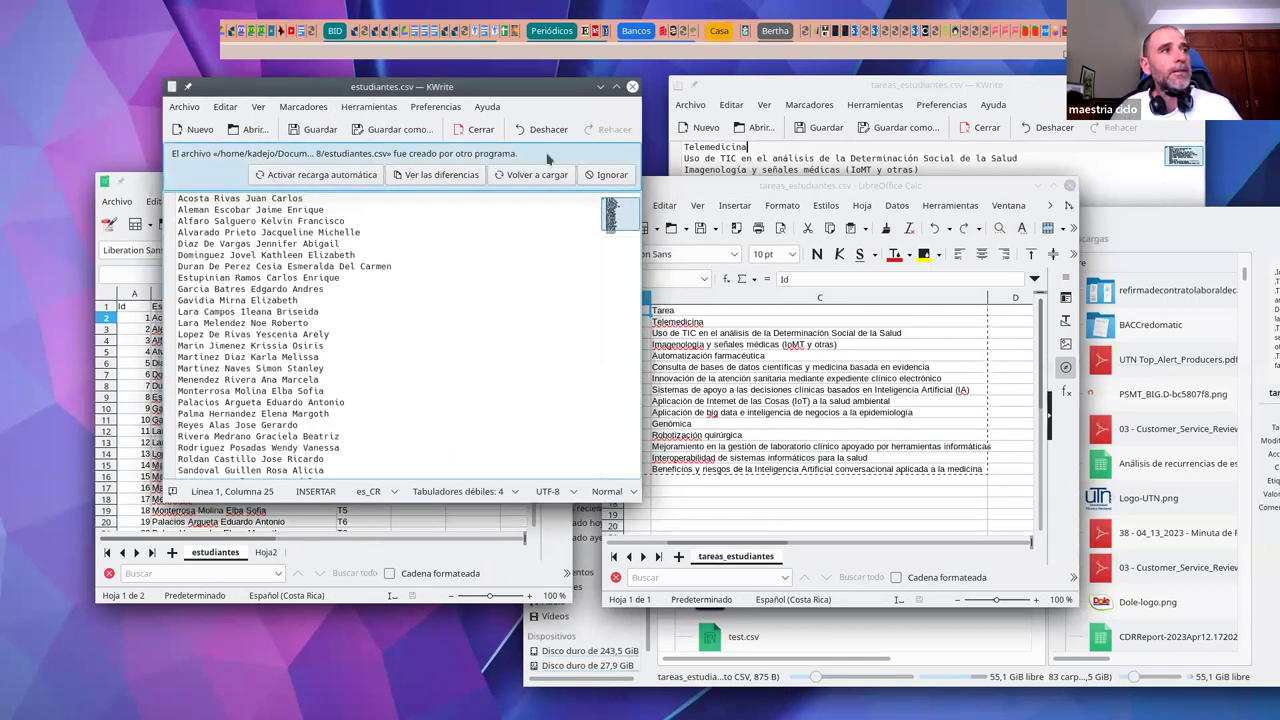
left_click(826, 152)
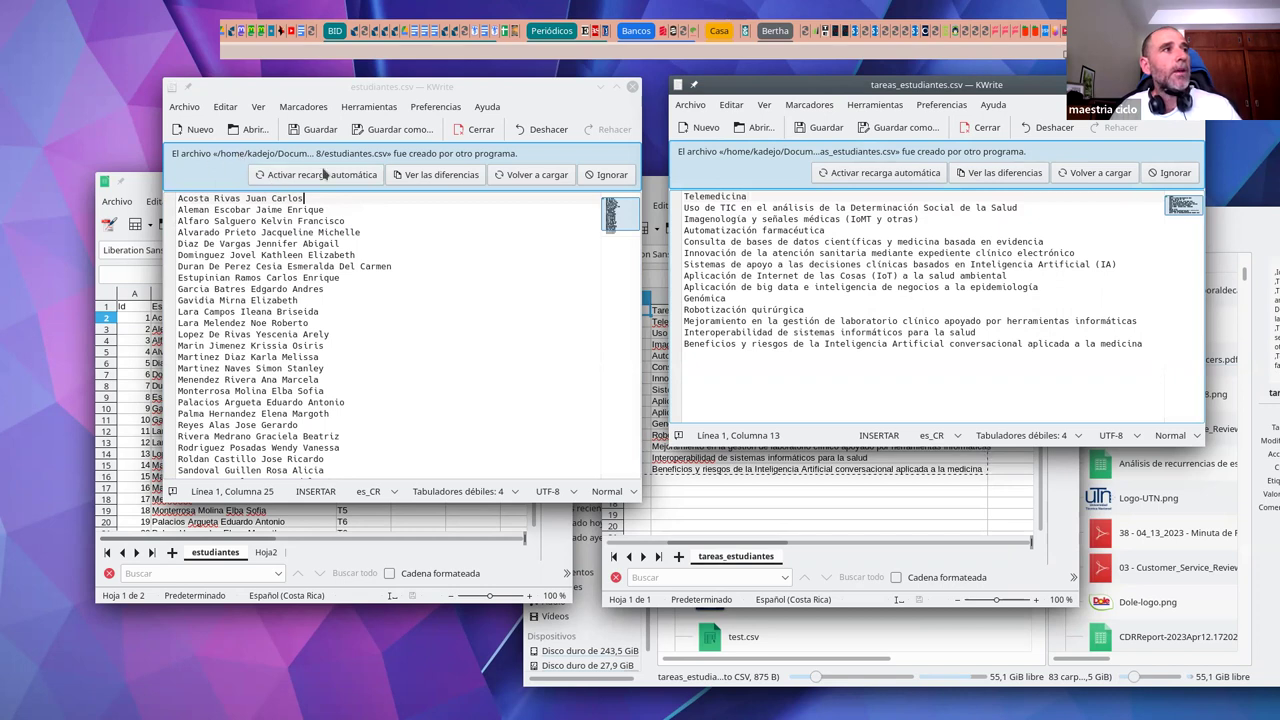
left_click(512, 176)
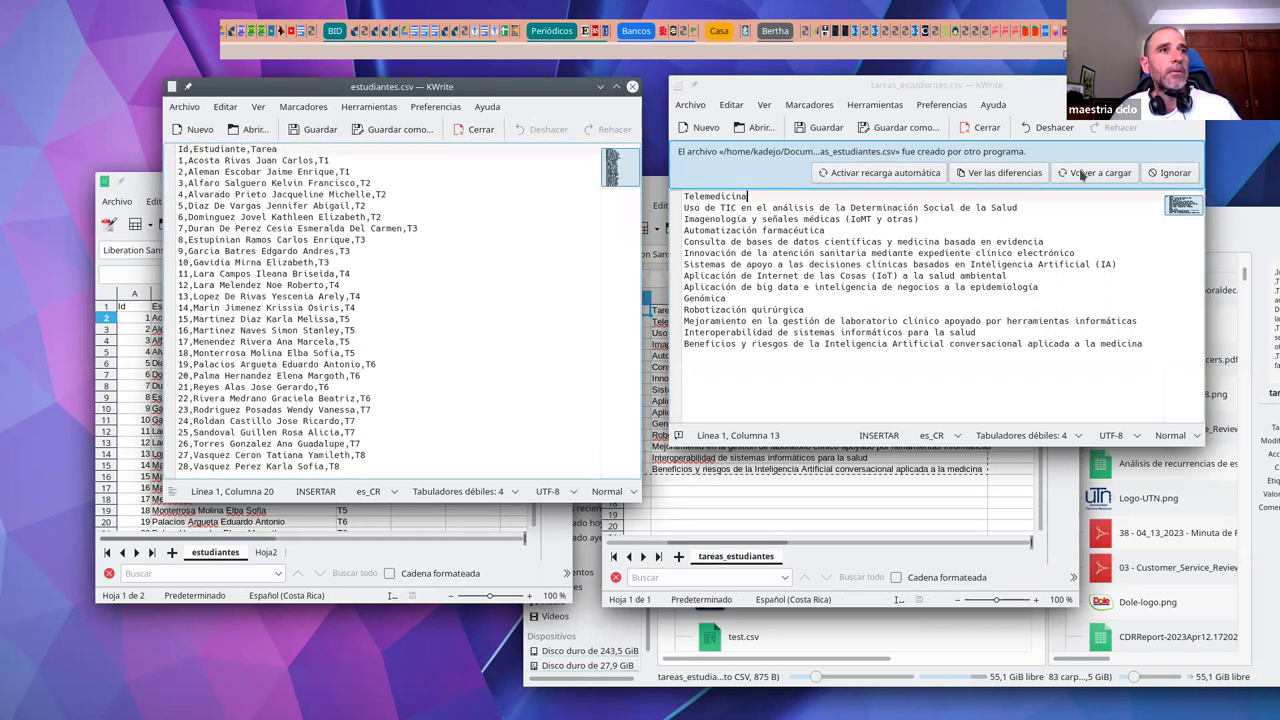
left_click(1078, 175)
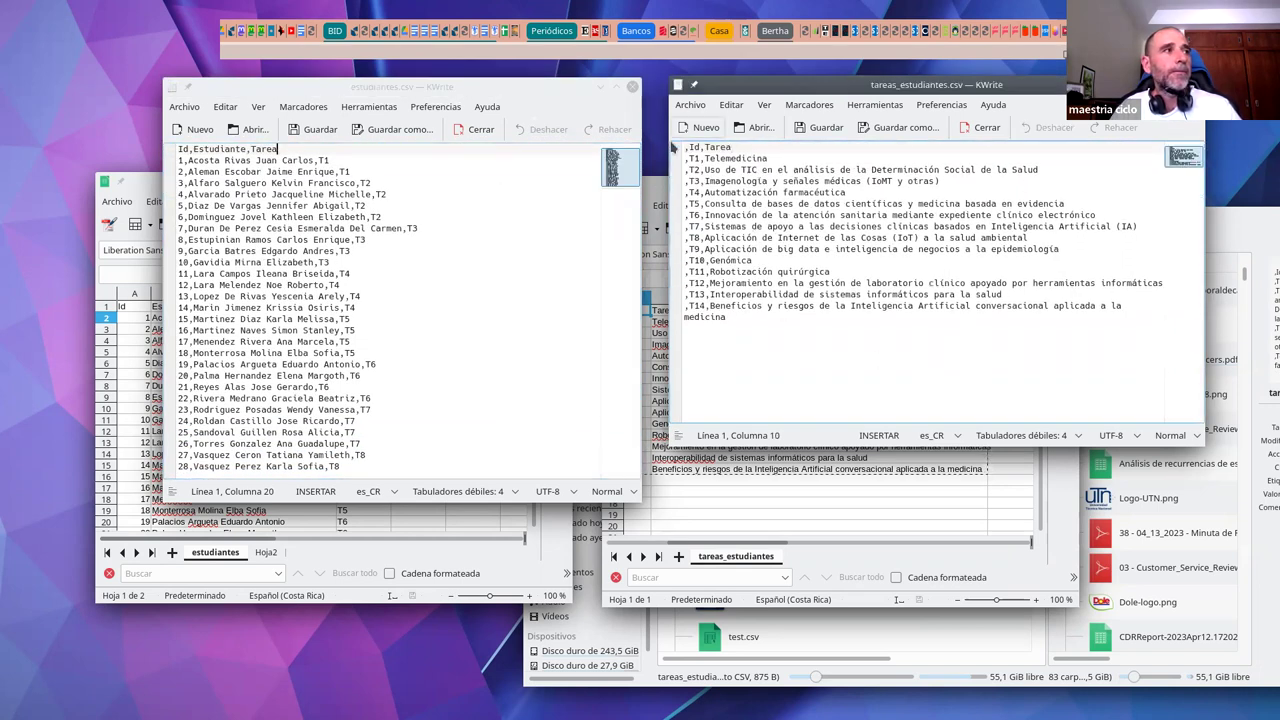
Step: Try to remove the leading commas by hand from the first three lines of tareas_estudiantes.csv in KWrite
left_click(735, 541)
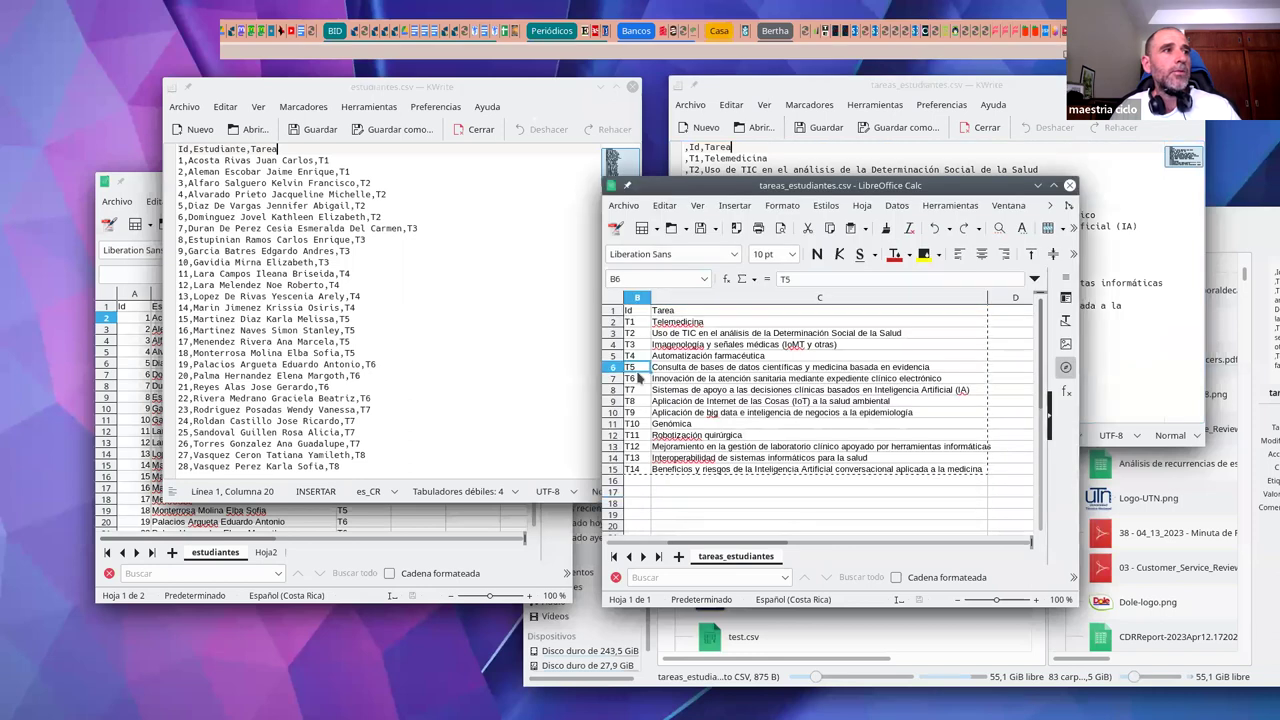
left_click(691, 146)
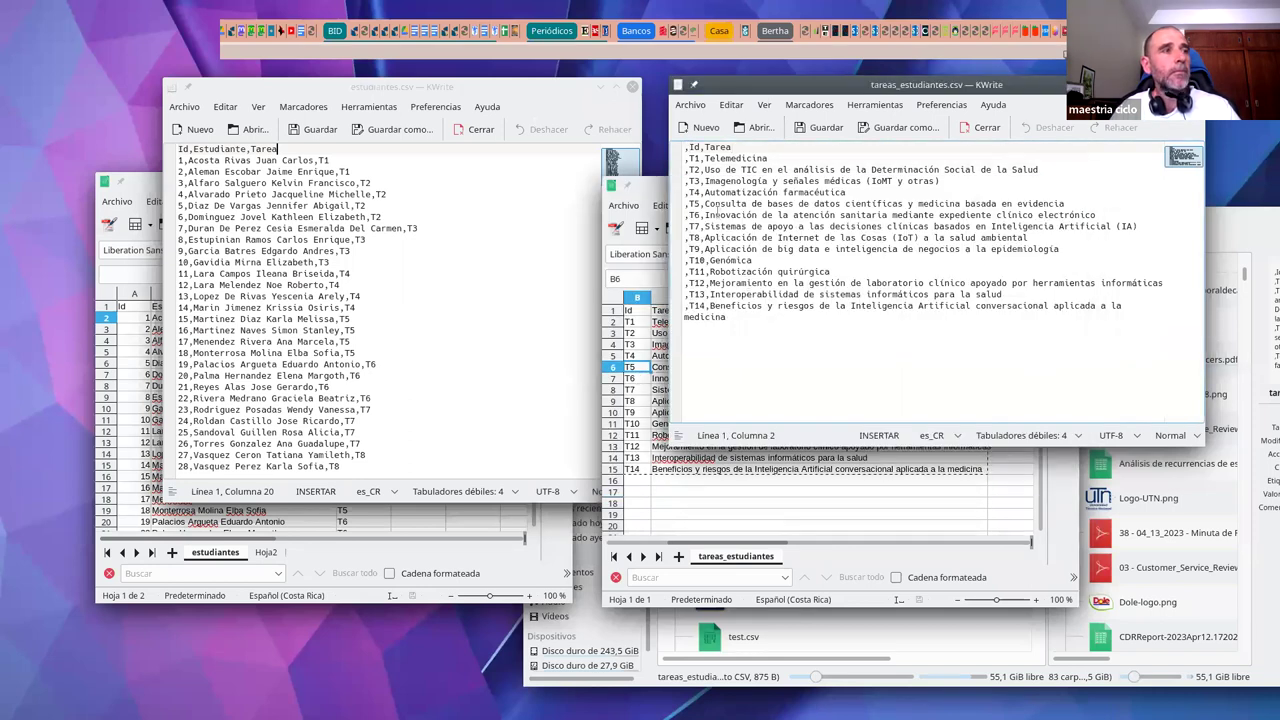
key("BackSpace")
key("Down")
key("Delete")
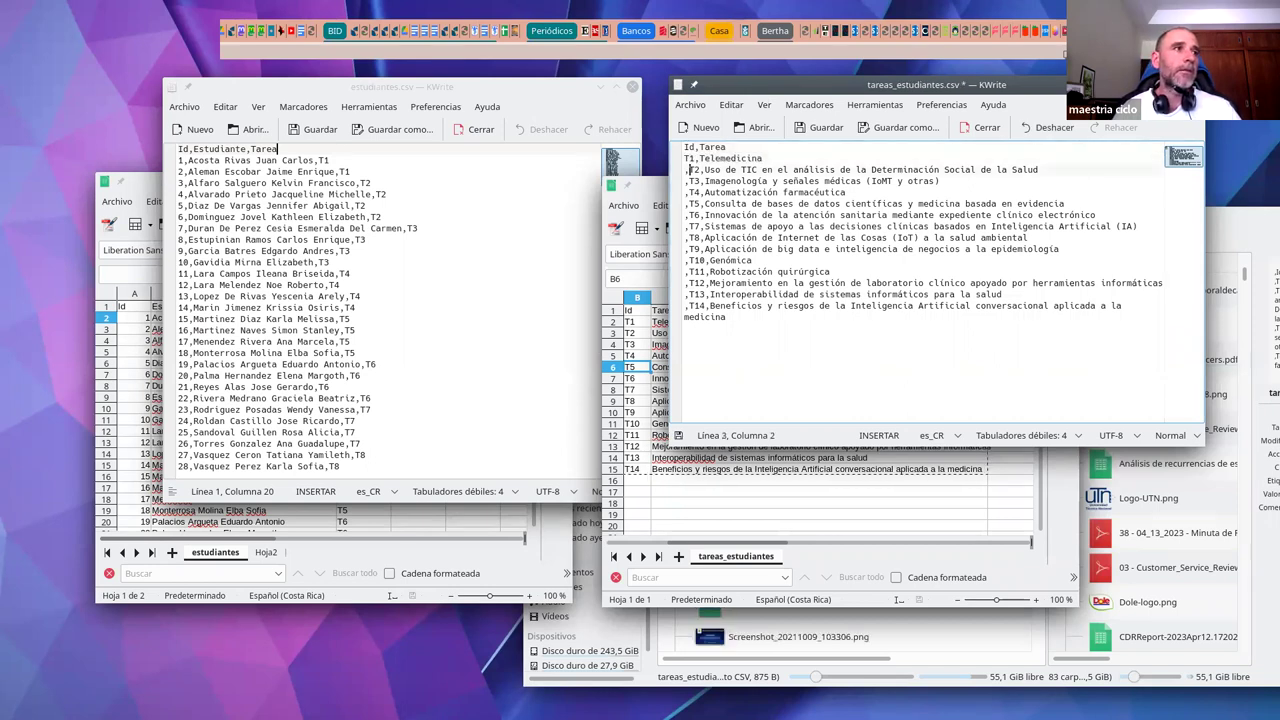
key("Delete")
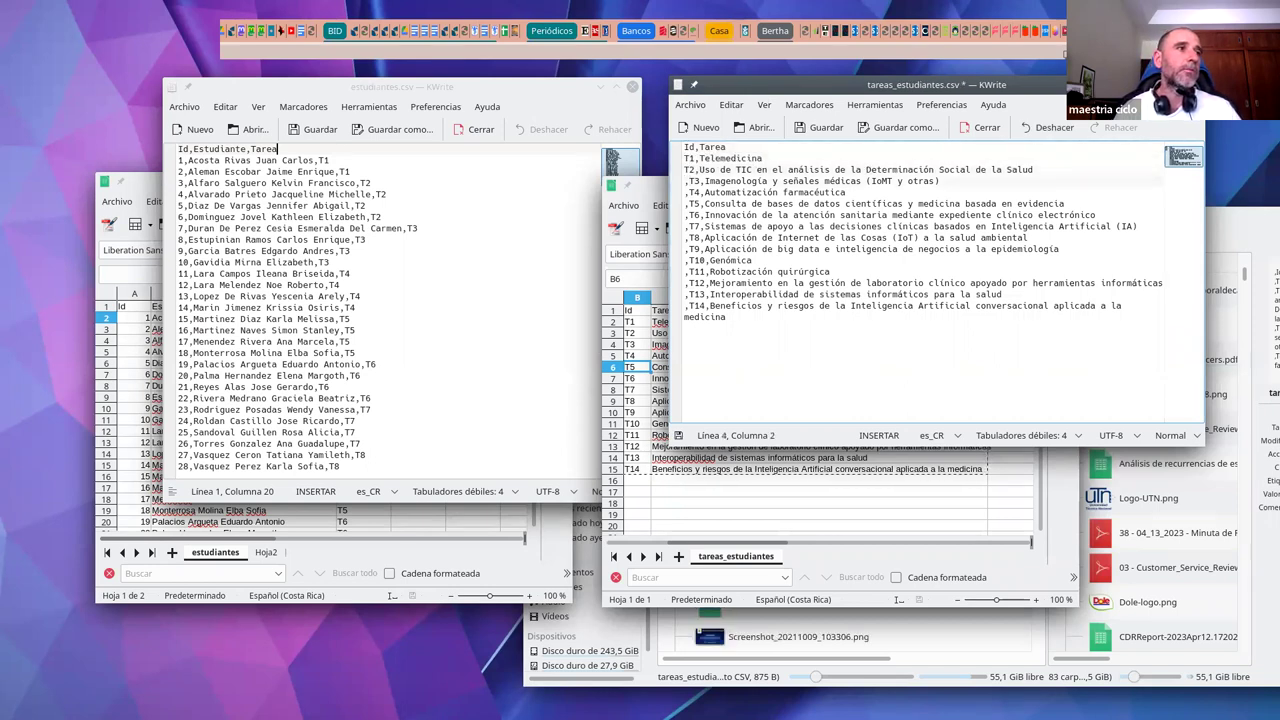
Step: Switch to LibreOffice Calc, delete the empty column A of the task spreadsheet, and save the CSV file
left_click(823, 480)
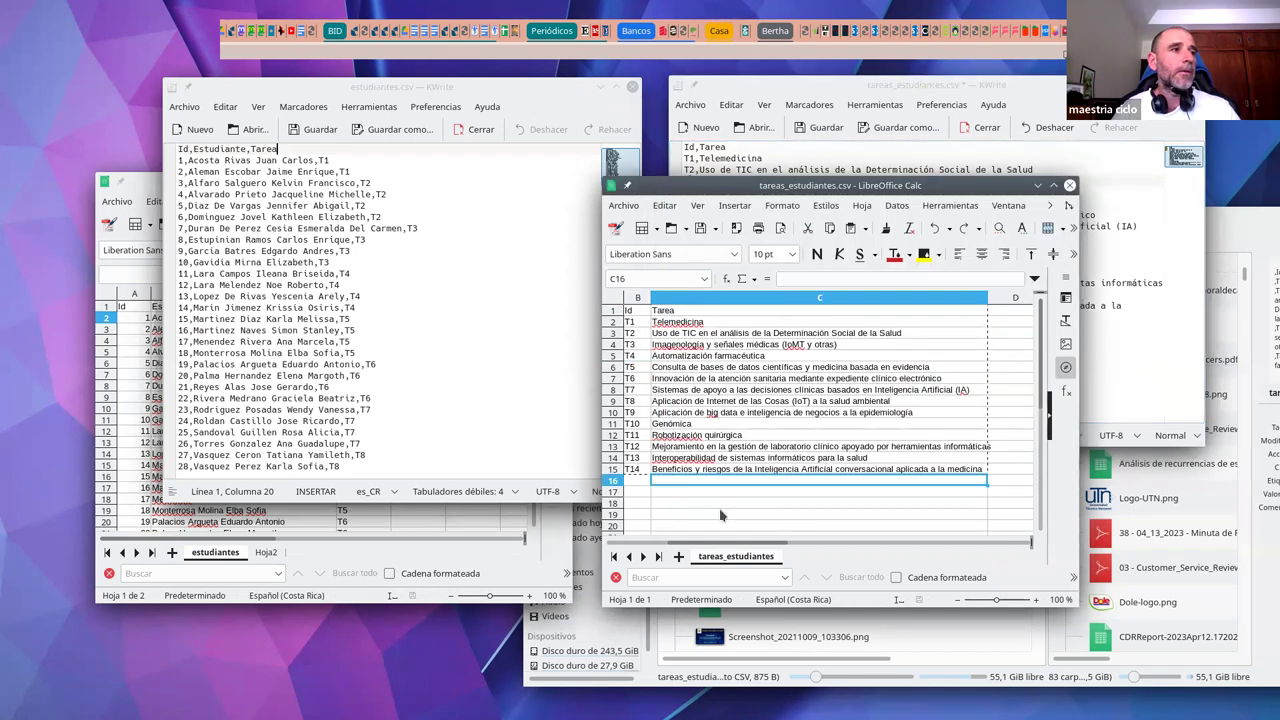
scroll(838, 355, "left", 2)
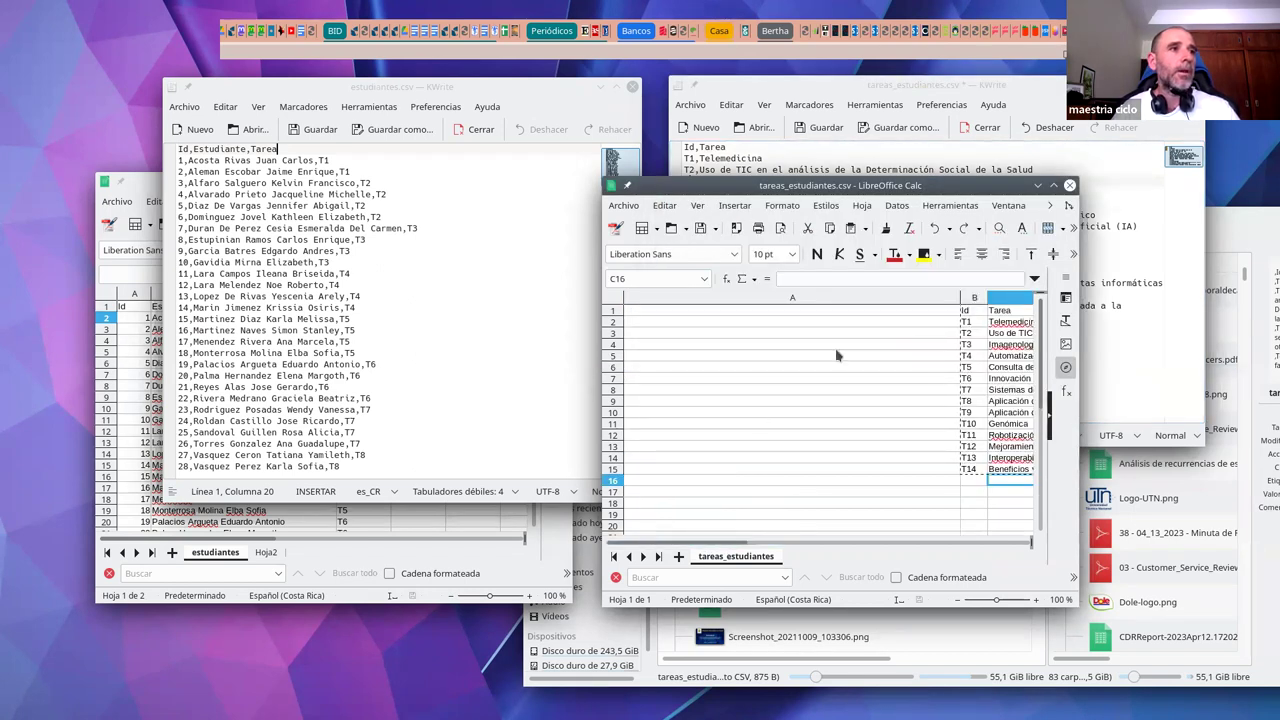
left_click(858, 298)
right_click(858, 298)
left_click(905, 395)
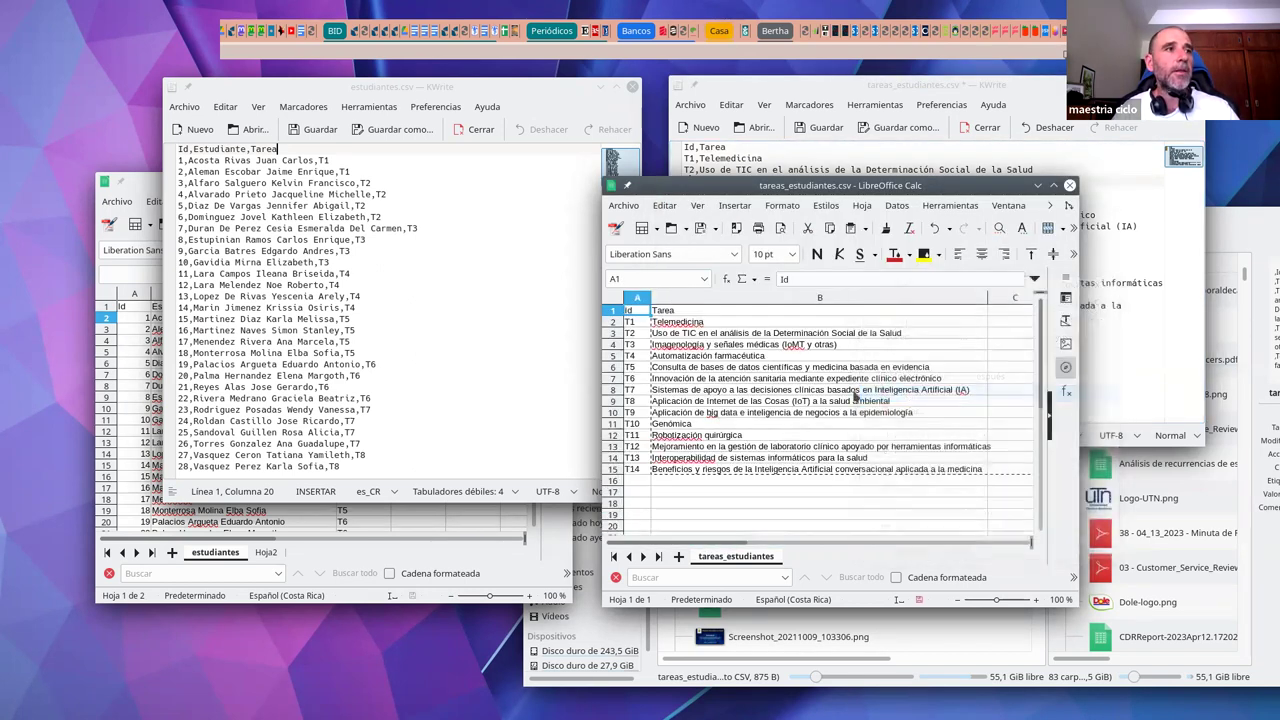
left_click(700, 228)
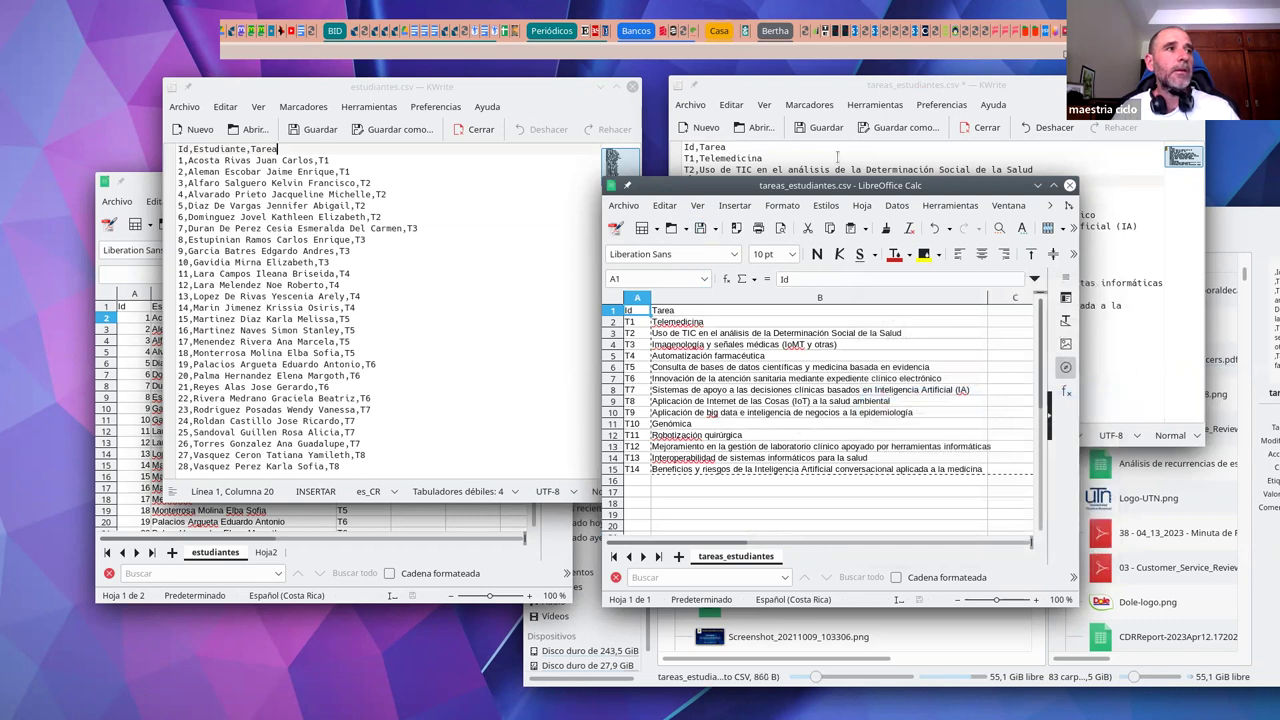
Step: Switch to KWrite and reload tareas_estudiantes.csv from disk, discarding the unsaved manual edits
left_click(803, 90)
left_click(1068, 172)
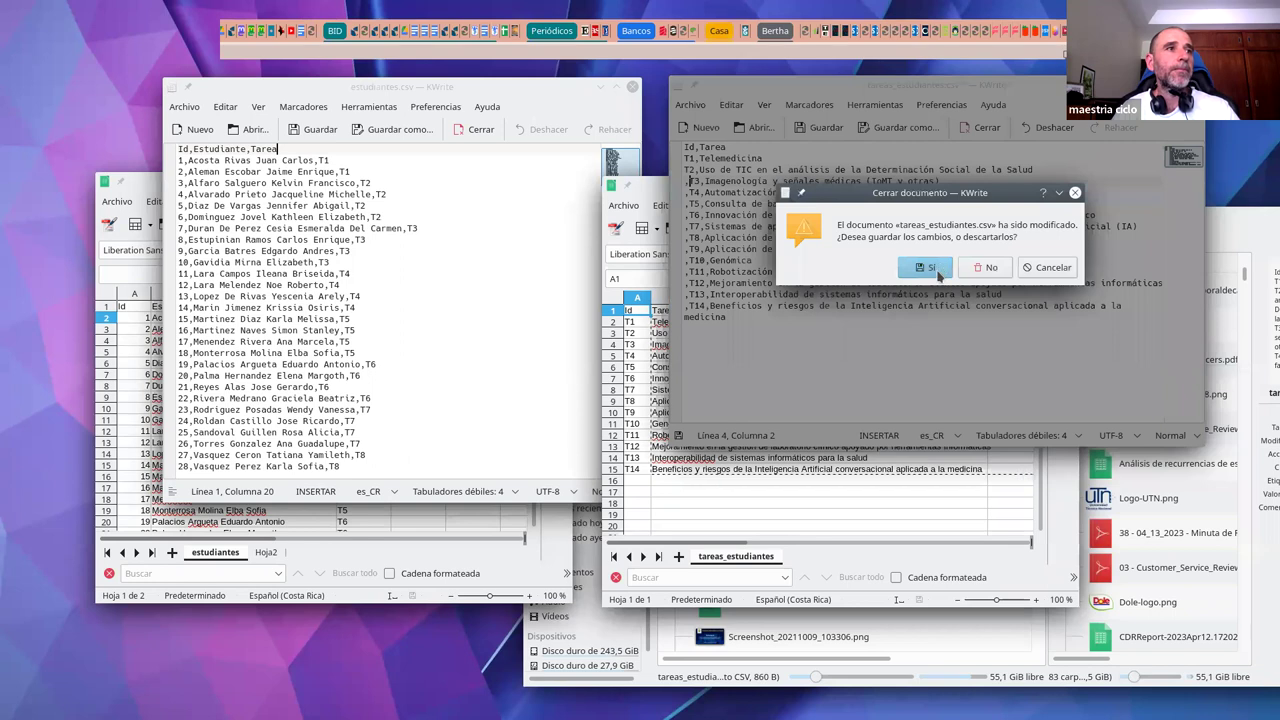
left_click(986, 267)
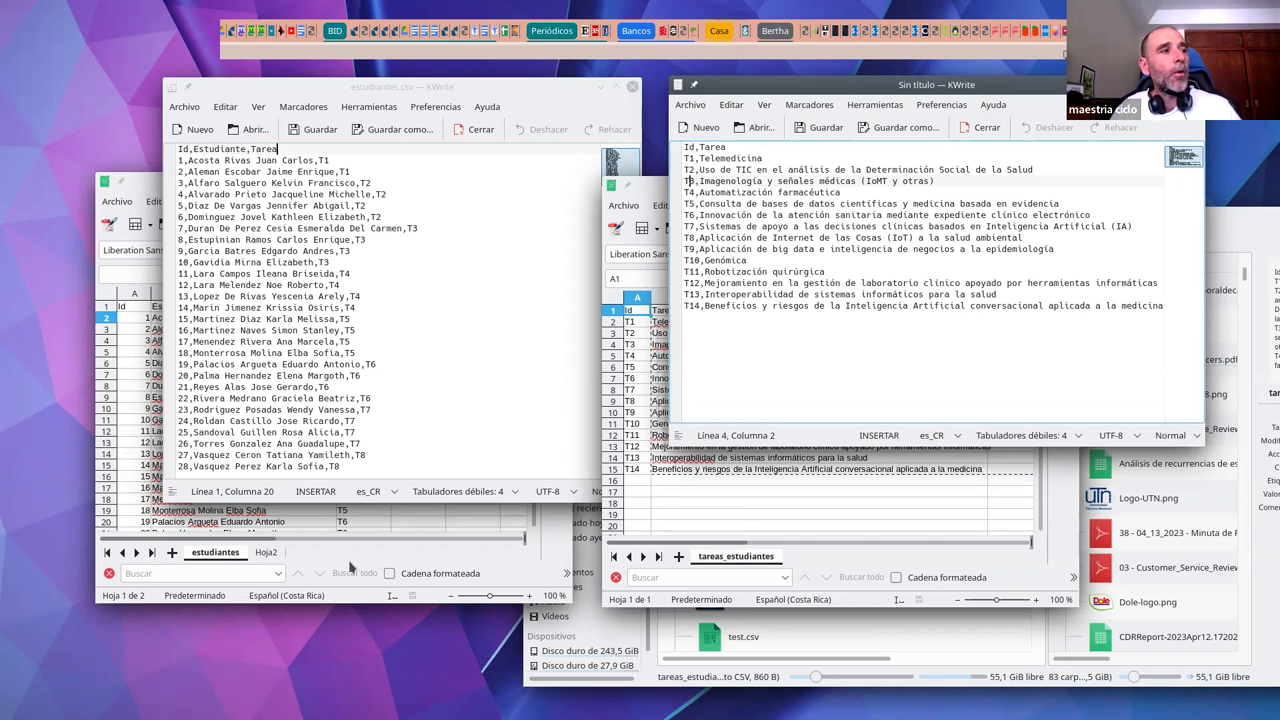
Step: Compare estudiantes.csv in LibreOffice Calc with its KWrite text, highlighting the commas that separate the fields
double_click(352, 556)
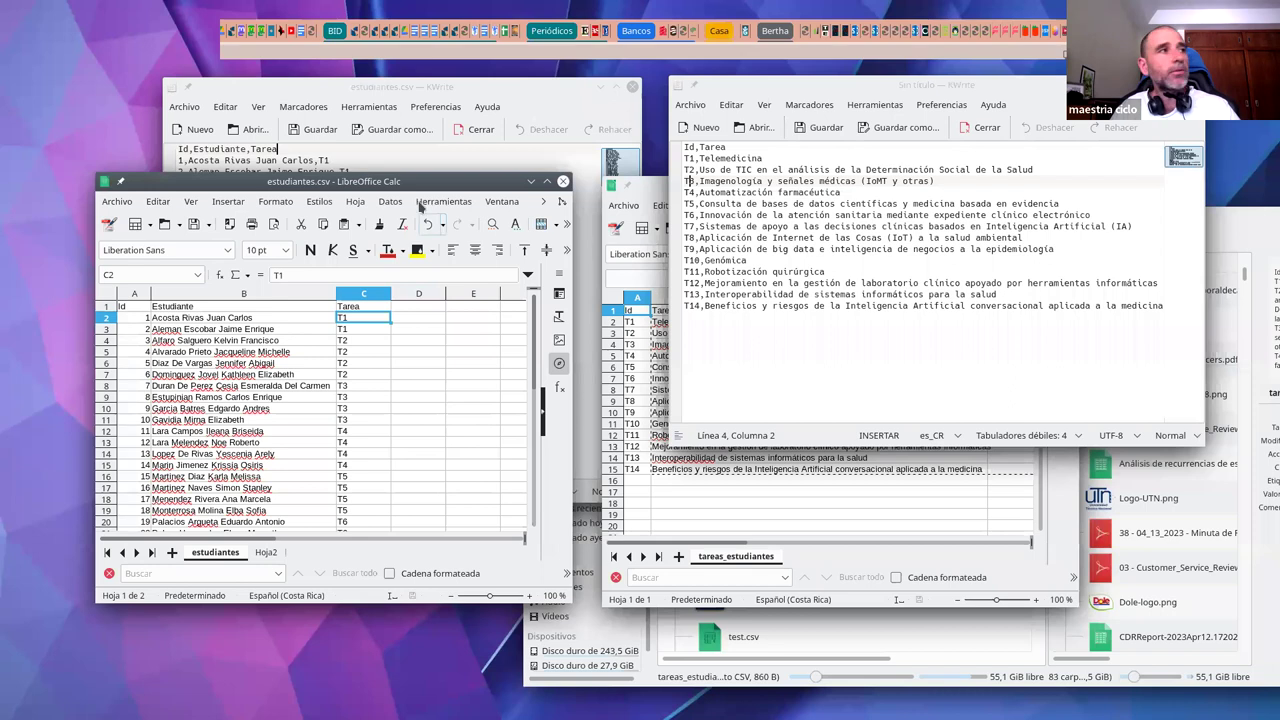
left_click(287, 108)
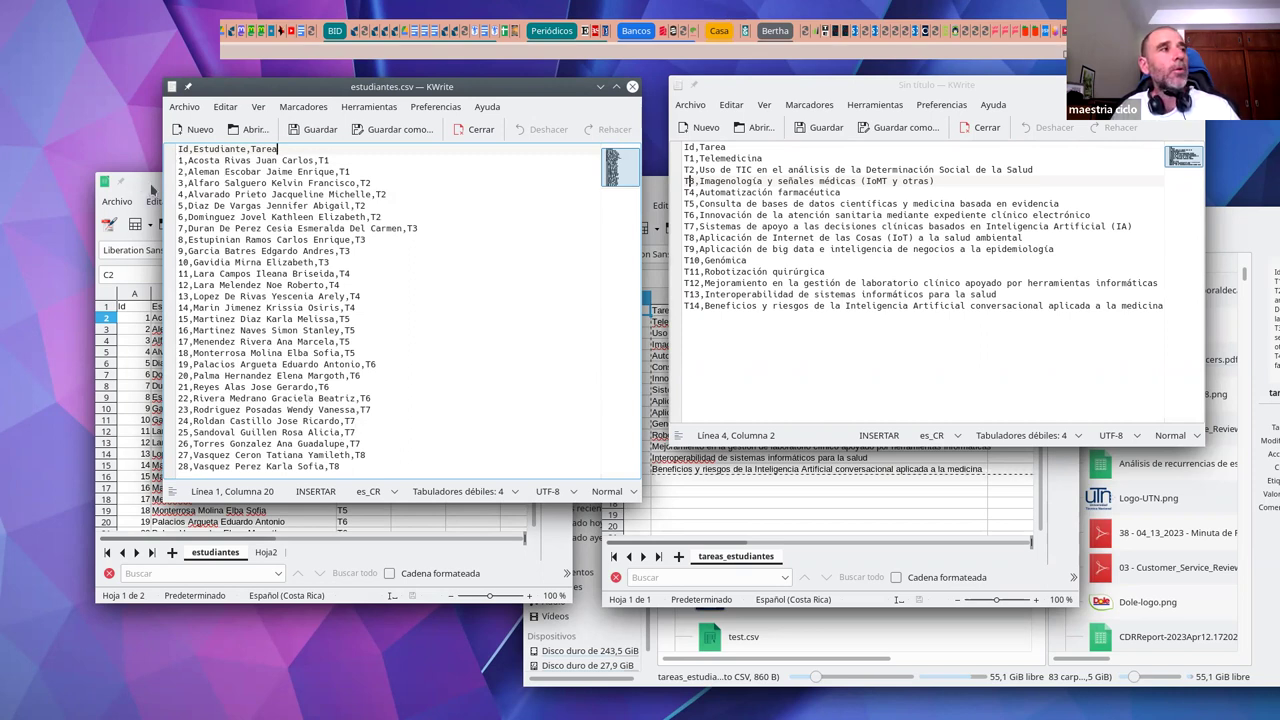
double_click(186, 161)
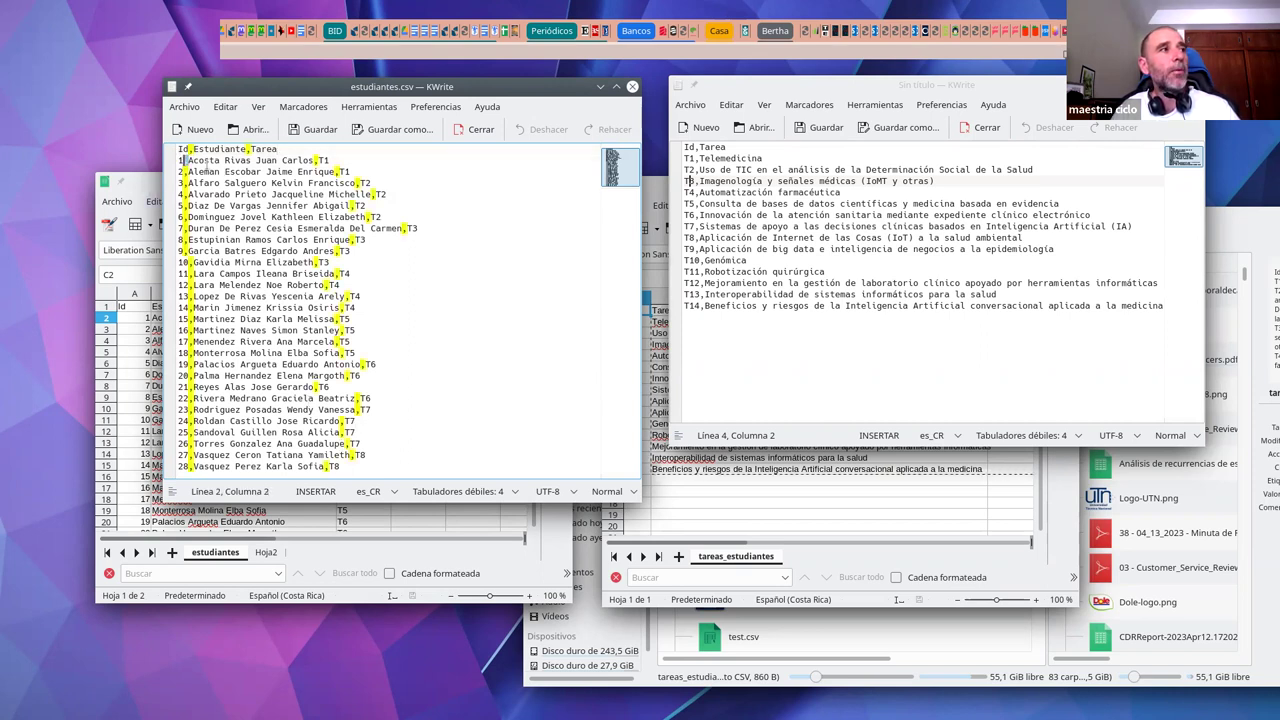
double_click(318, 160)
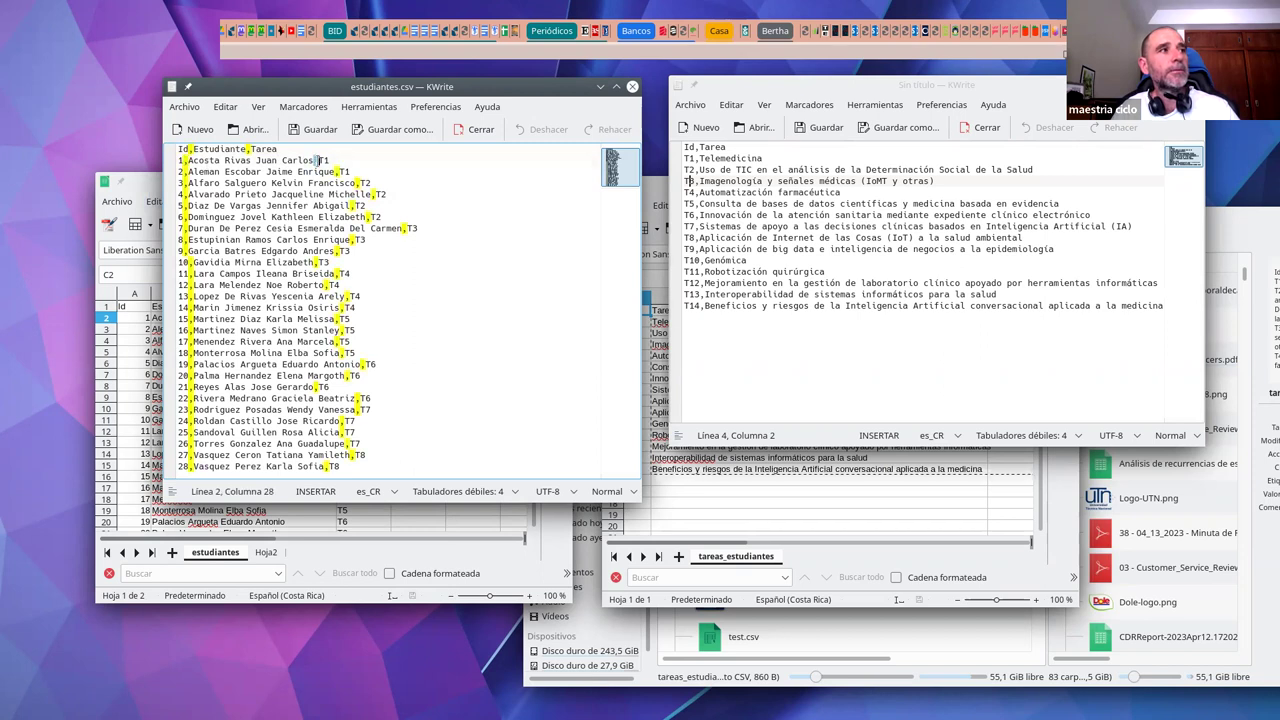
left_click(280, 431)
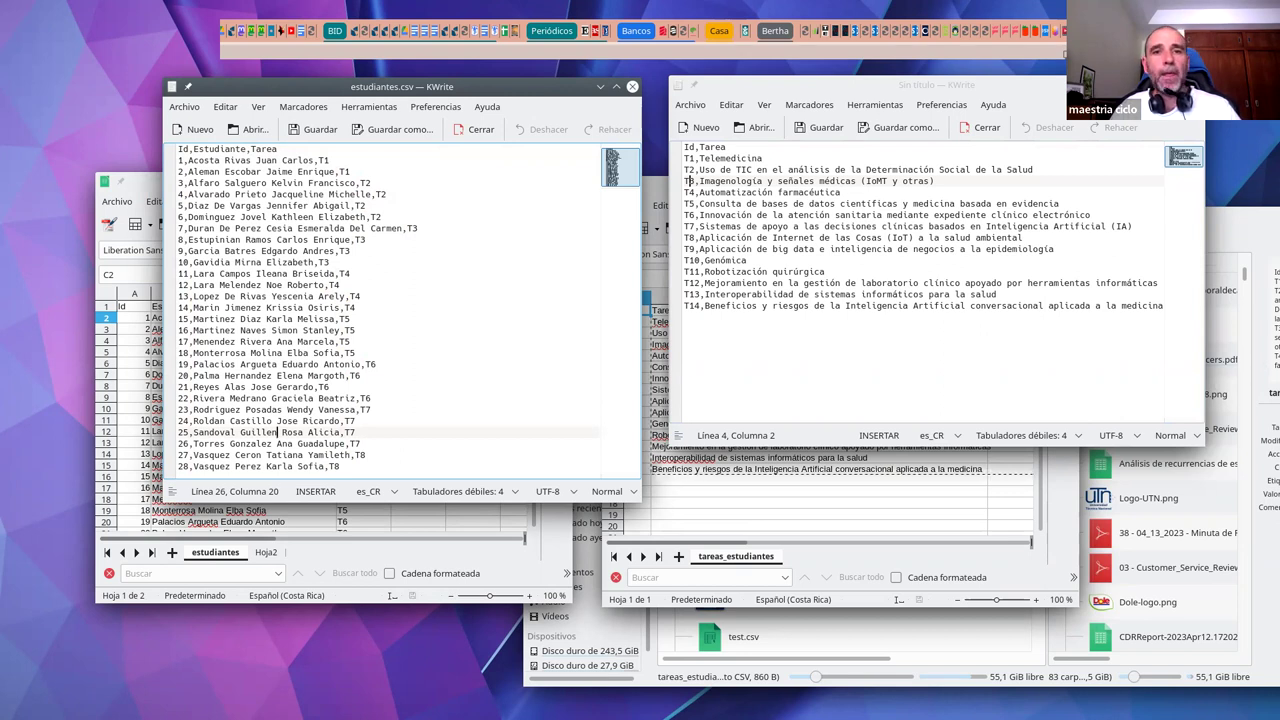
Step: Switch to the course page in a maximized Chrome window, review the database instructions and credentials, and open the linked phpMyAdmin login page
key("alt+Tab")
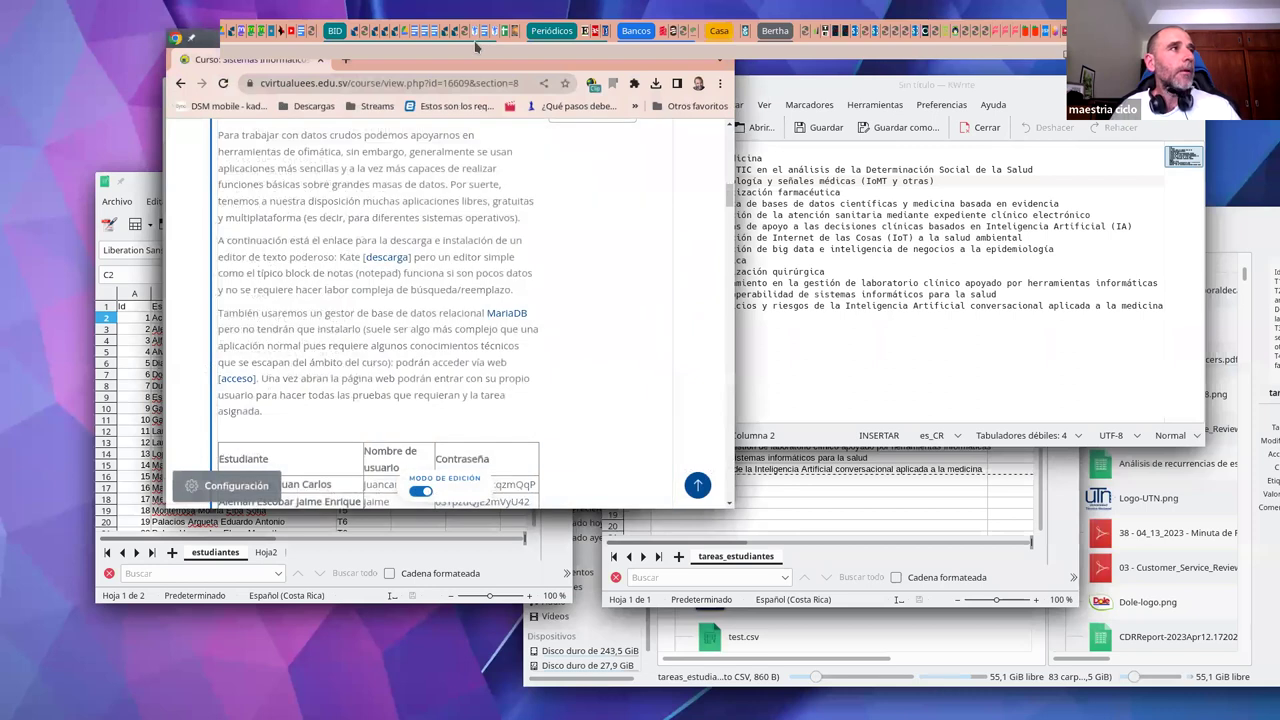
left_click_drag(476, 47, 476, 2)
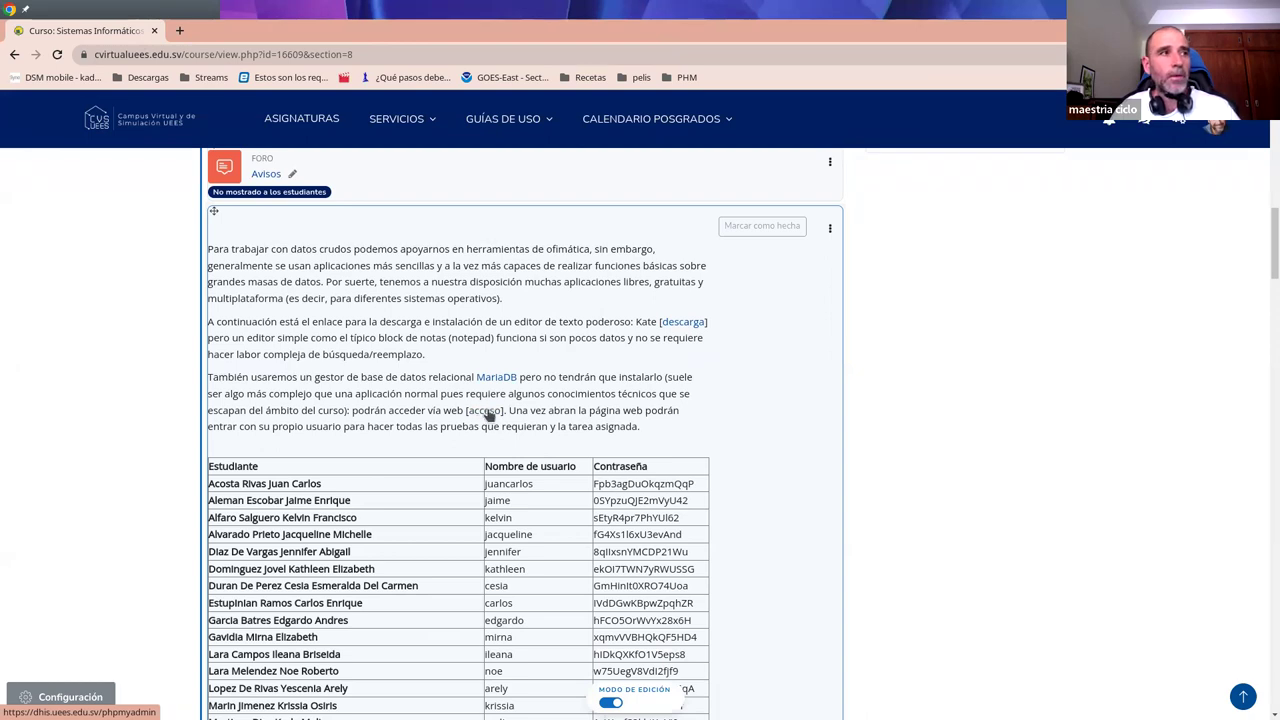
scroll(600, 412, "down", 5)
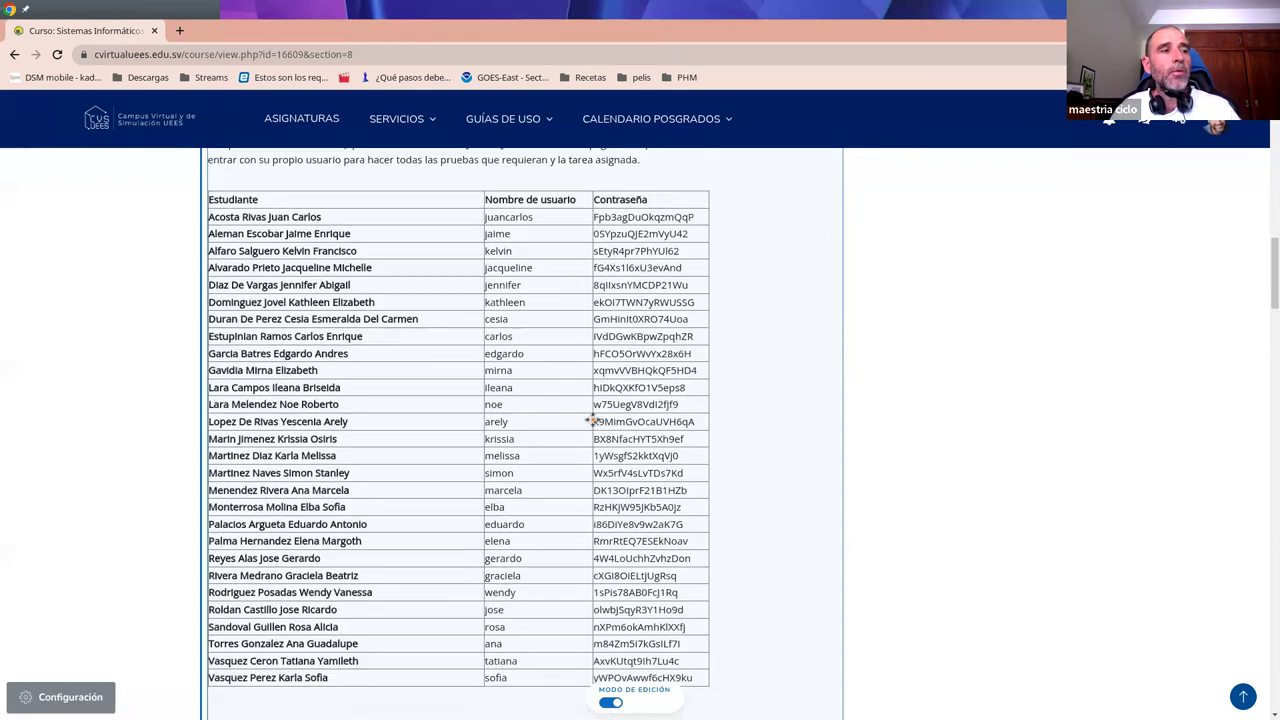
scroll(579, 423, "down", 2)
scroll(570, 400, "up", 2)
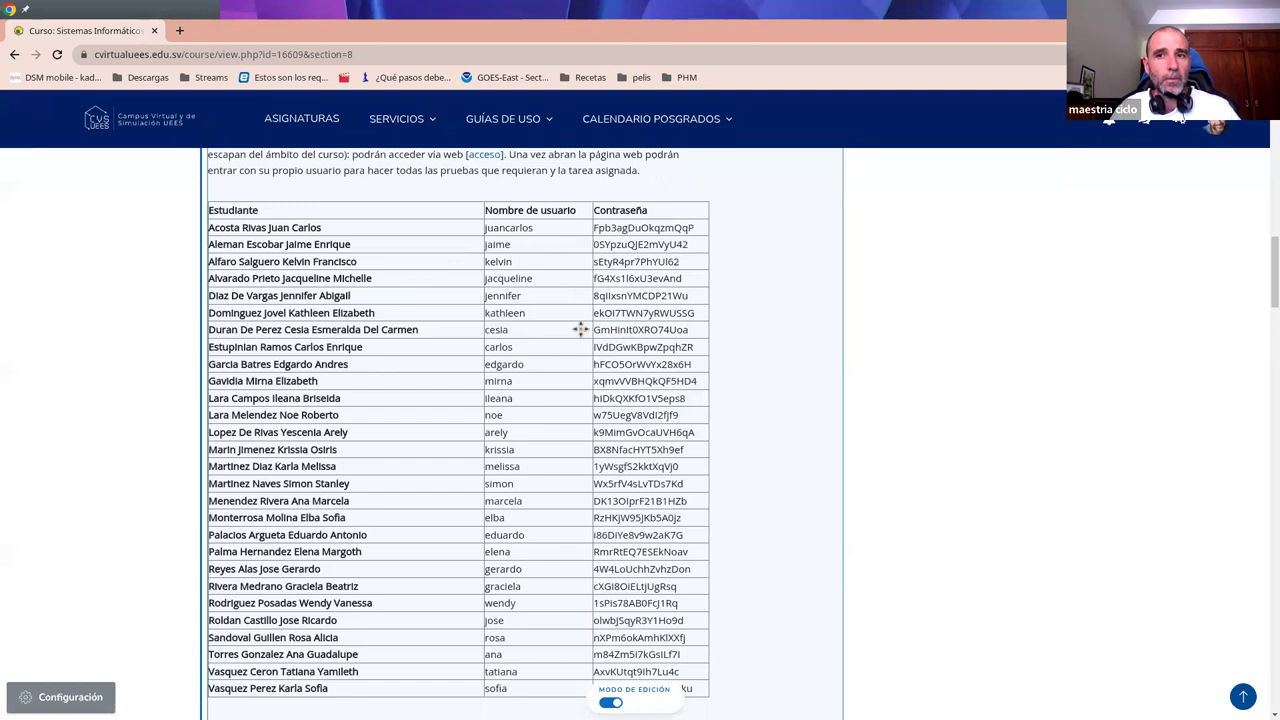
scroll(383, 358, "up", 3)
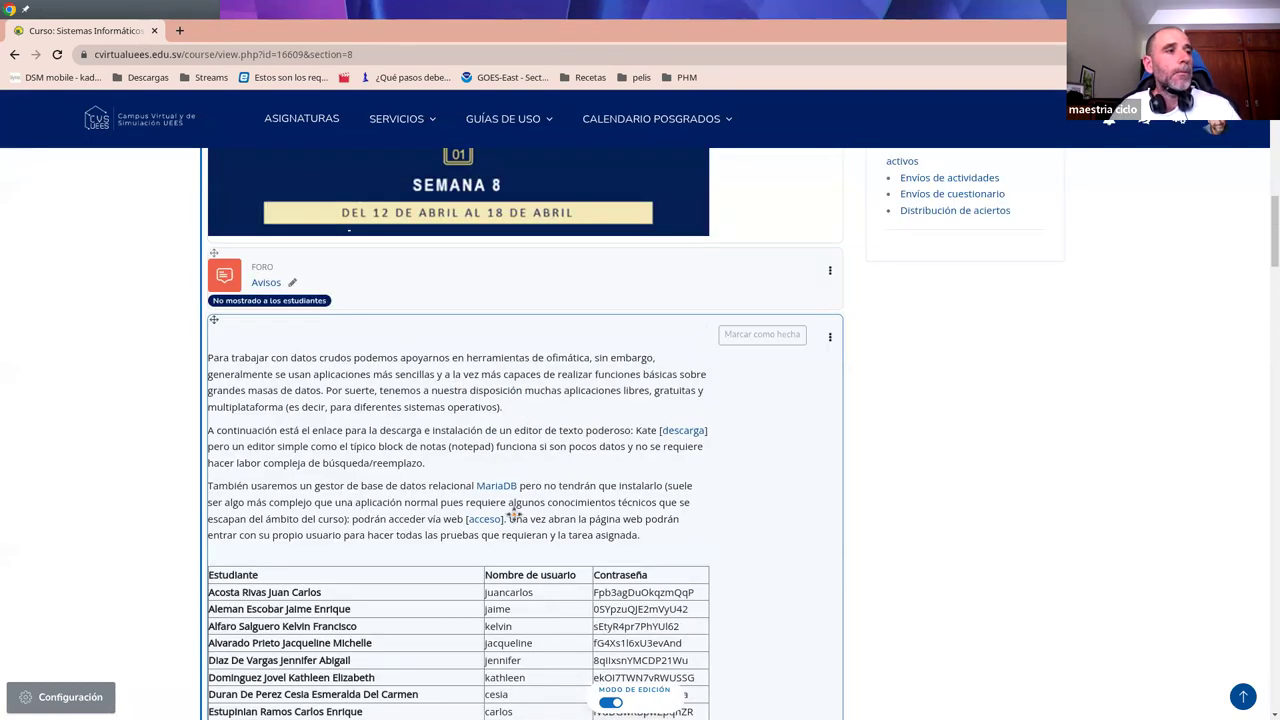
left_click(484, 522)
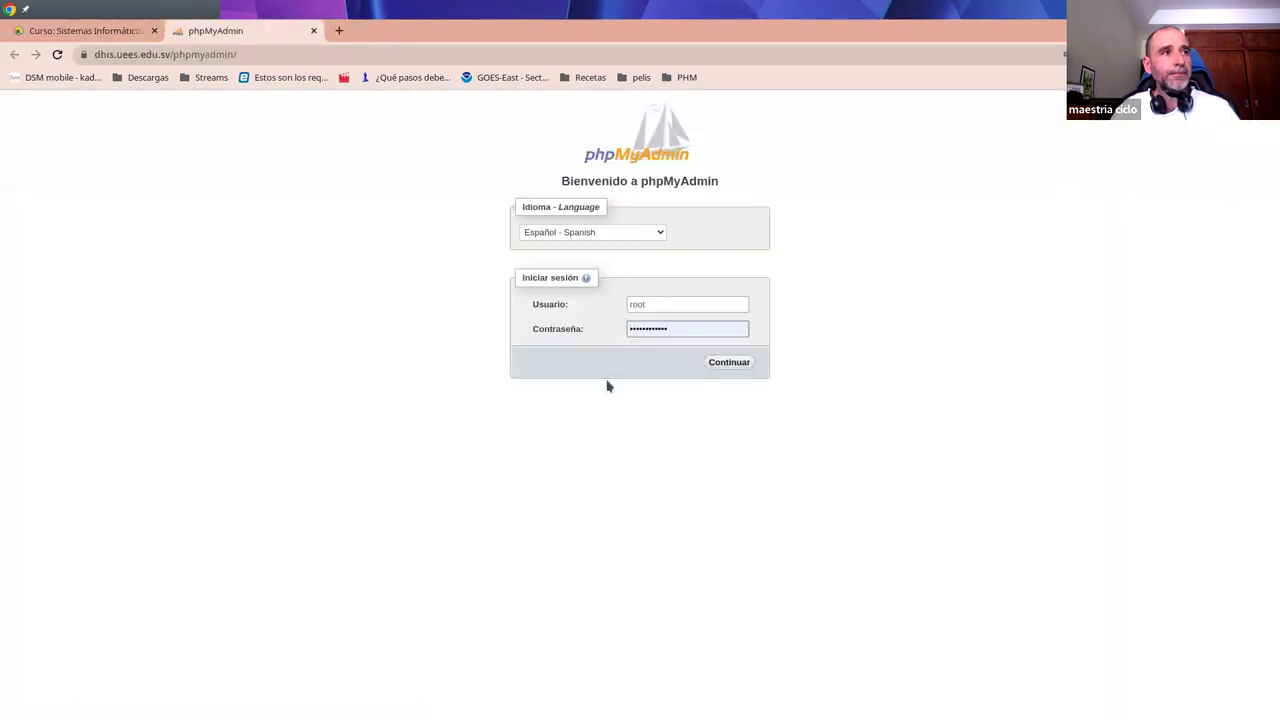
left_click(670, 308)
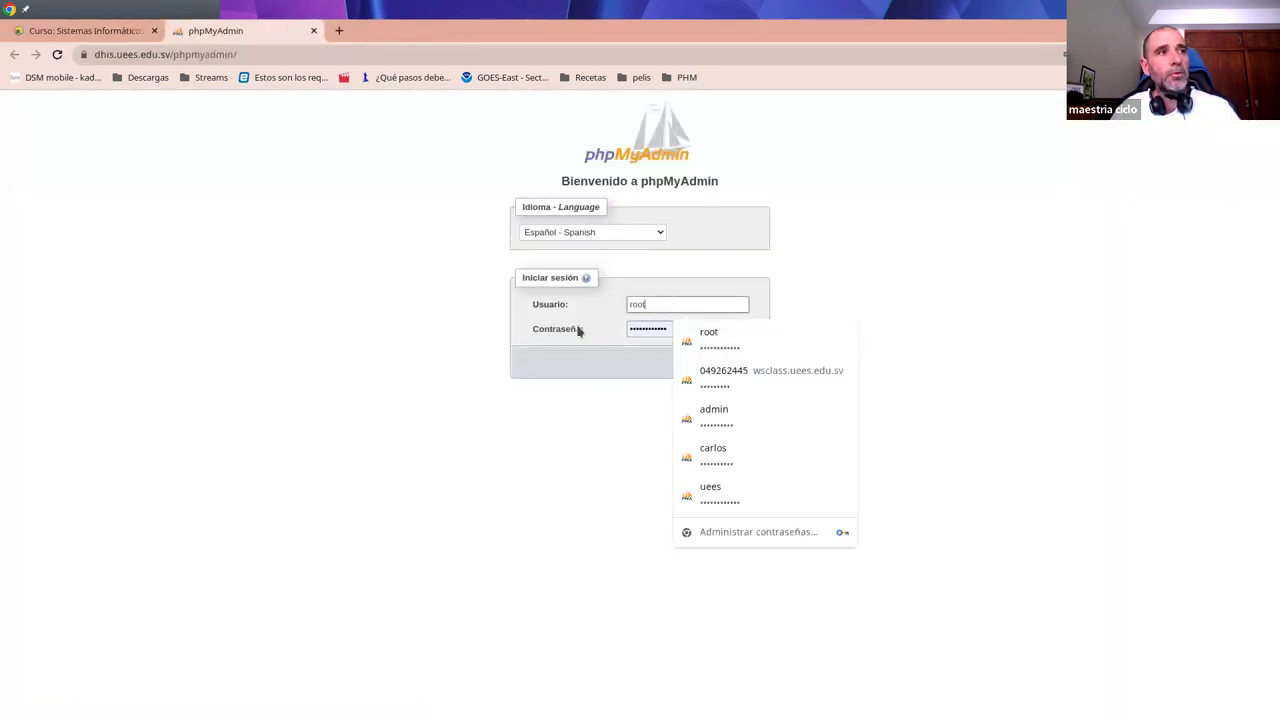
left_click(633, 333)
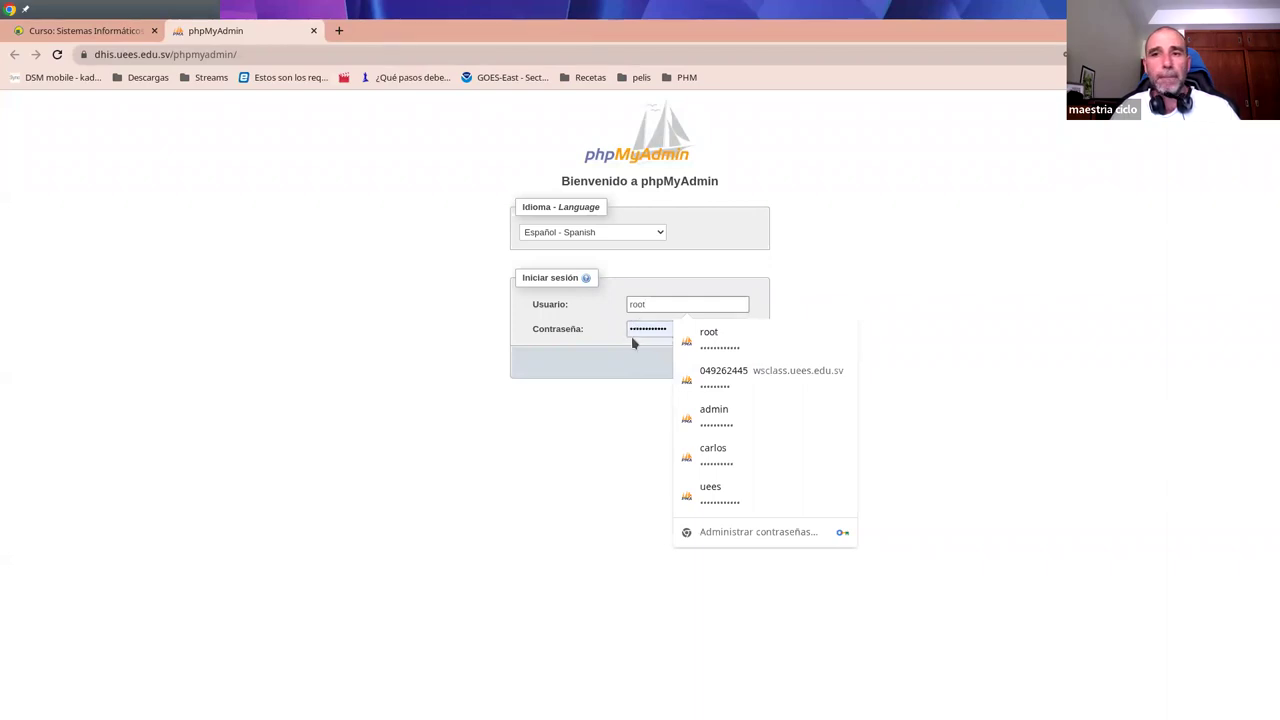
Step: Copy the first student's password from the course page's credentials table and return to the phpMyAdmin login page
left_click(79, 33)
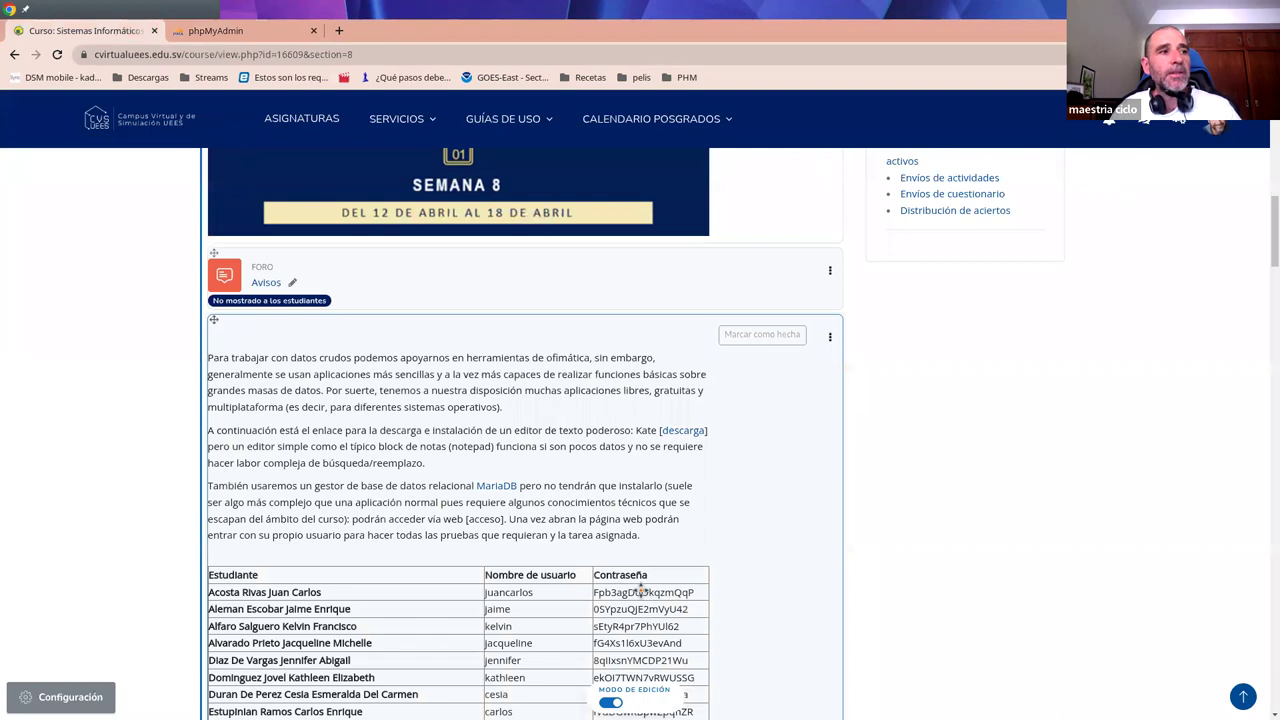
scroll(640, 589, "down", 3)
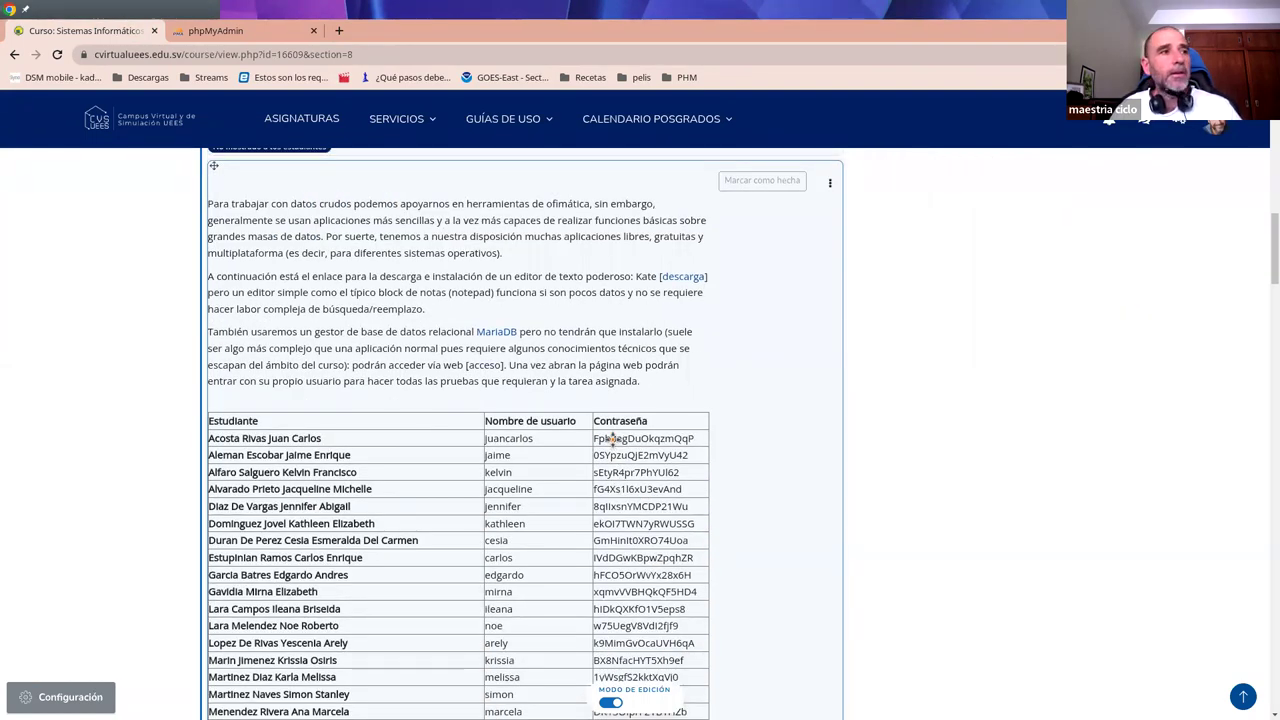
double_click(612, 438)
right_click(622, 440)
left_click(642, 457)
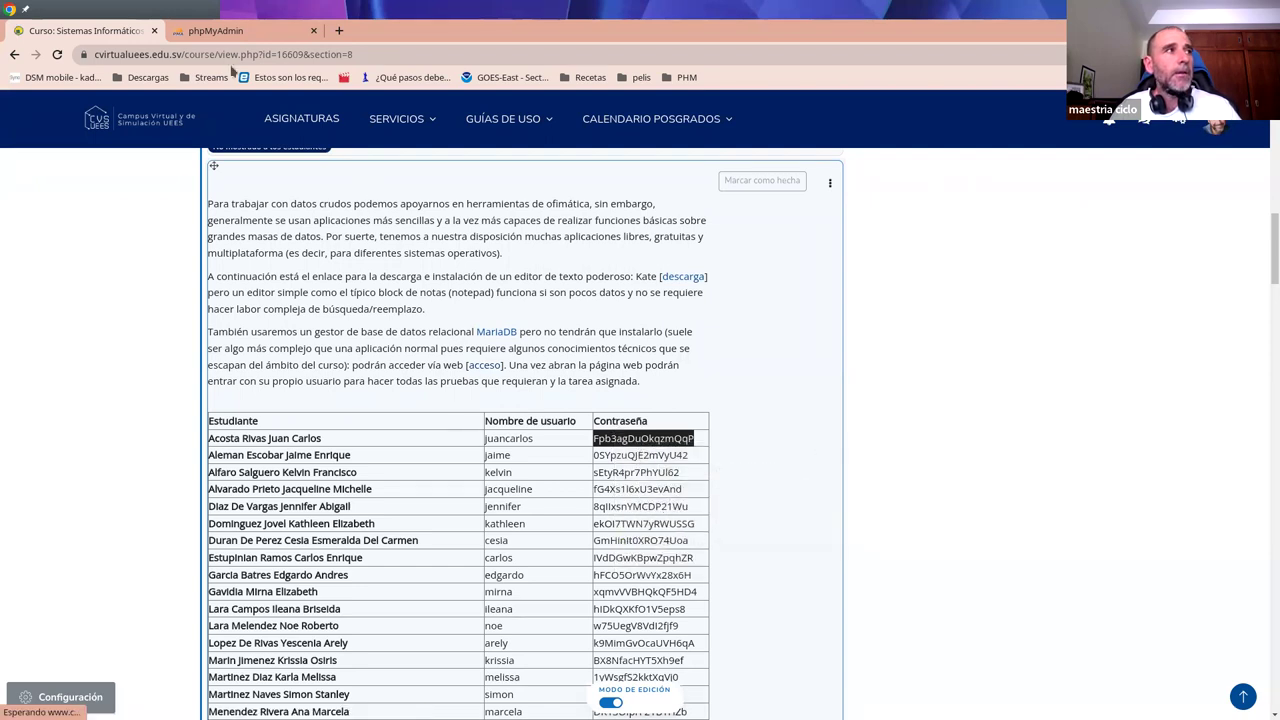
left_click(232, 31)
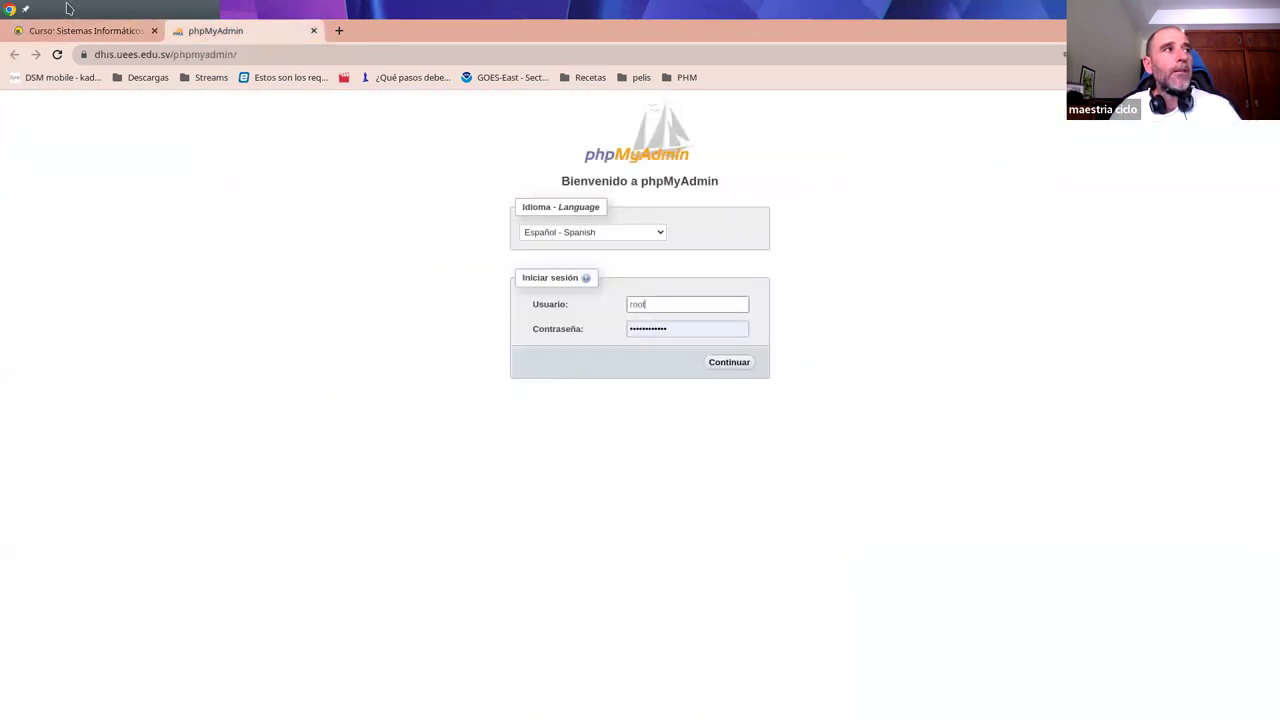
Step: Paste the copied password into the address field of a new browser tab to check it
left_click(339, 31)
right_click(272, 57)
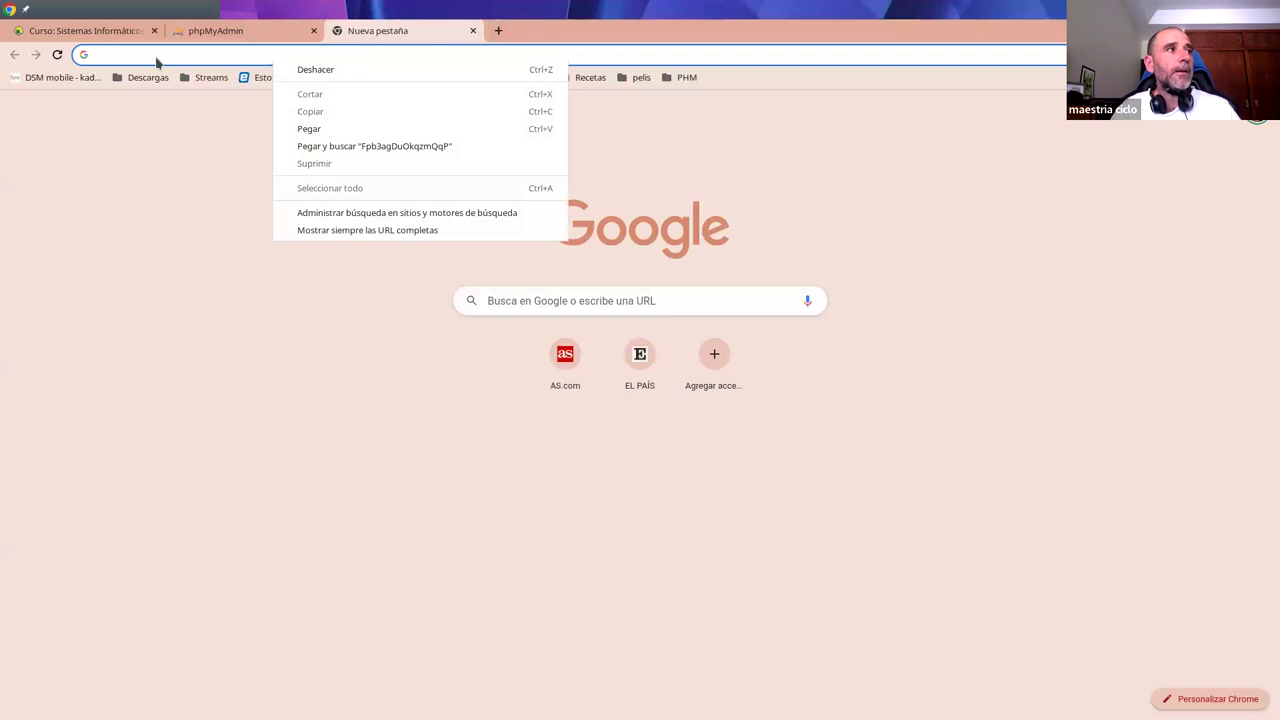
left_click(314, 131)
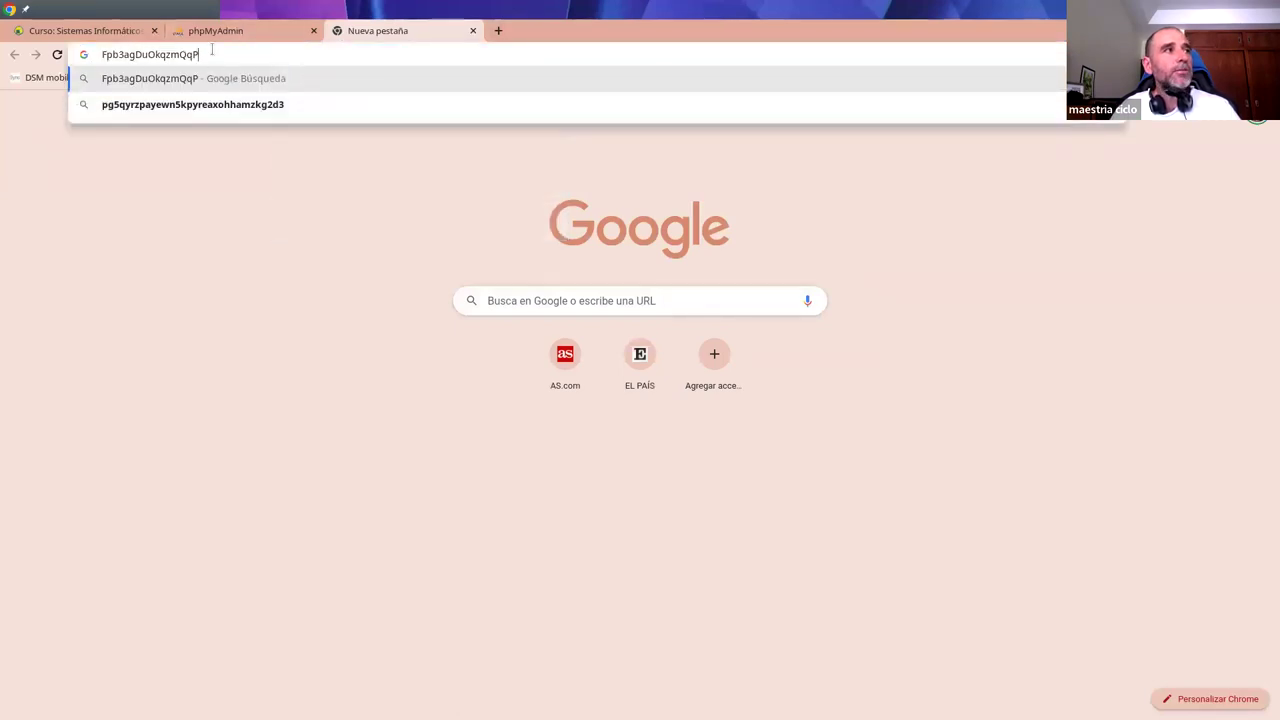
double_click(149, 56)
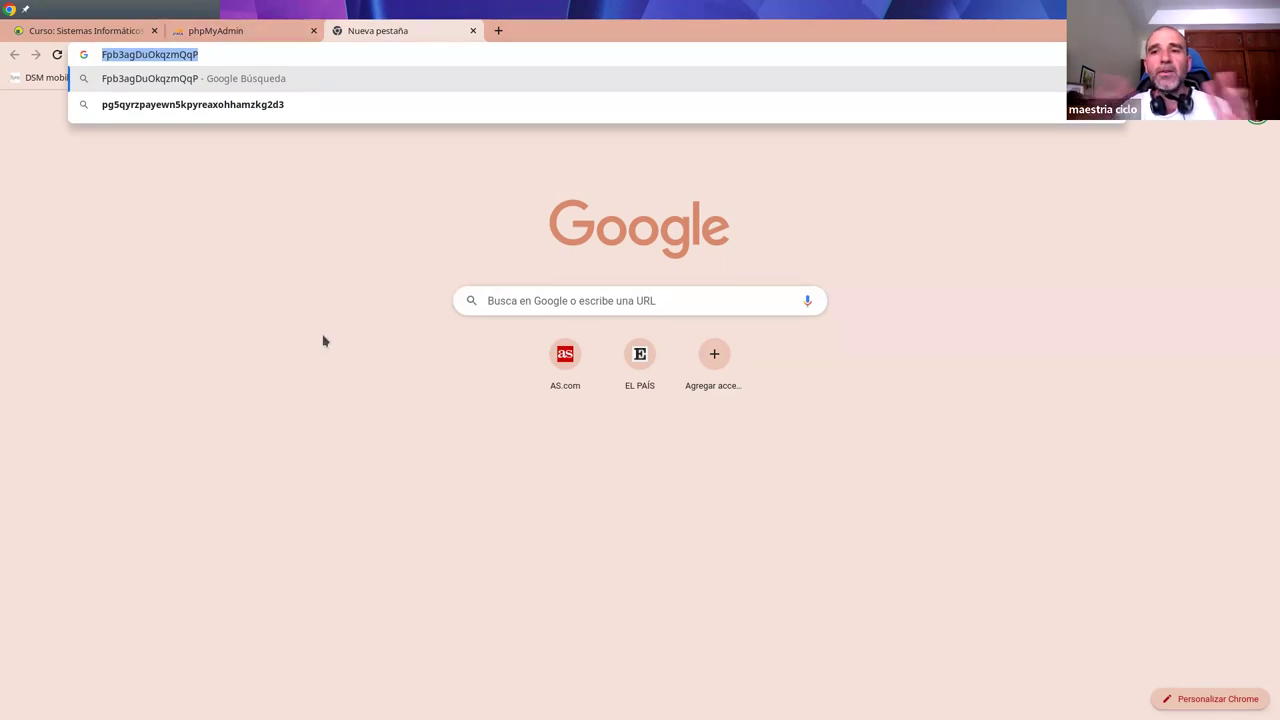
Step: Log in to phpMyAdmin with the first listed student's username and password and open that student's database
left_click(230, 31)
left_click(116, 31)
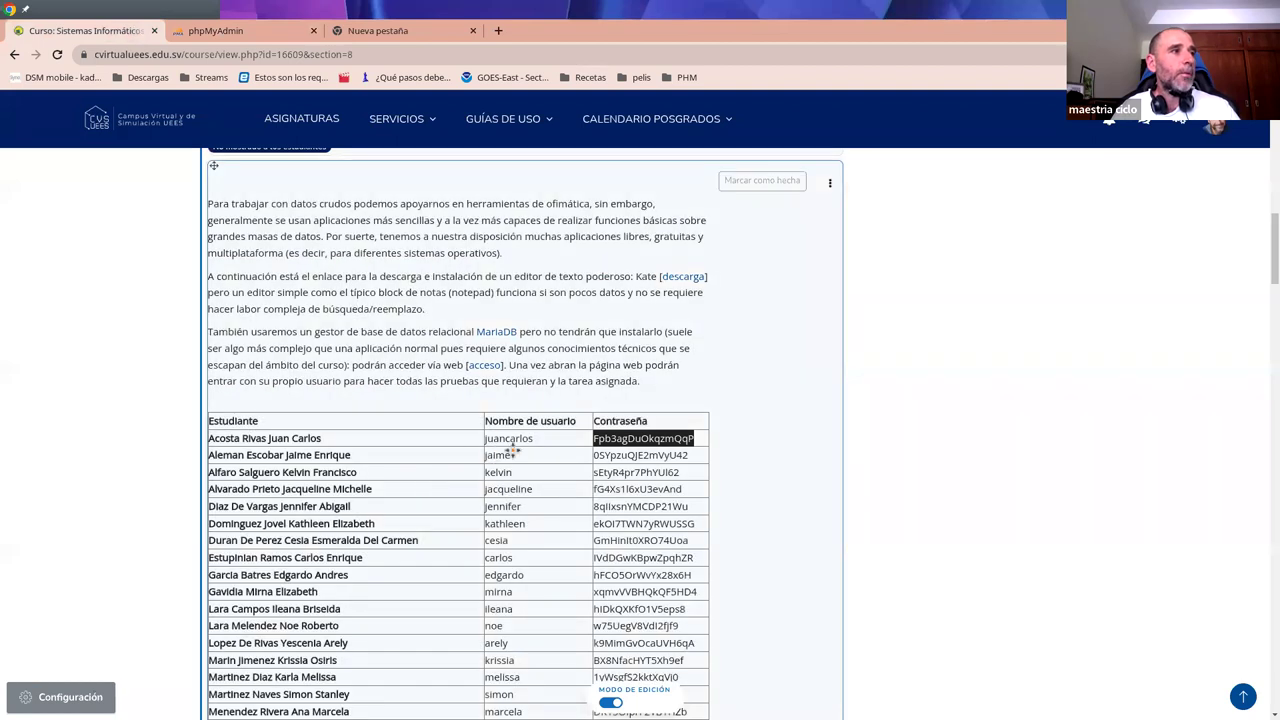
left_click(231, 31)
left_click(666, 305)
type("juan")
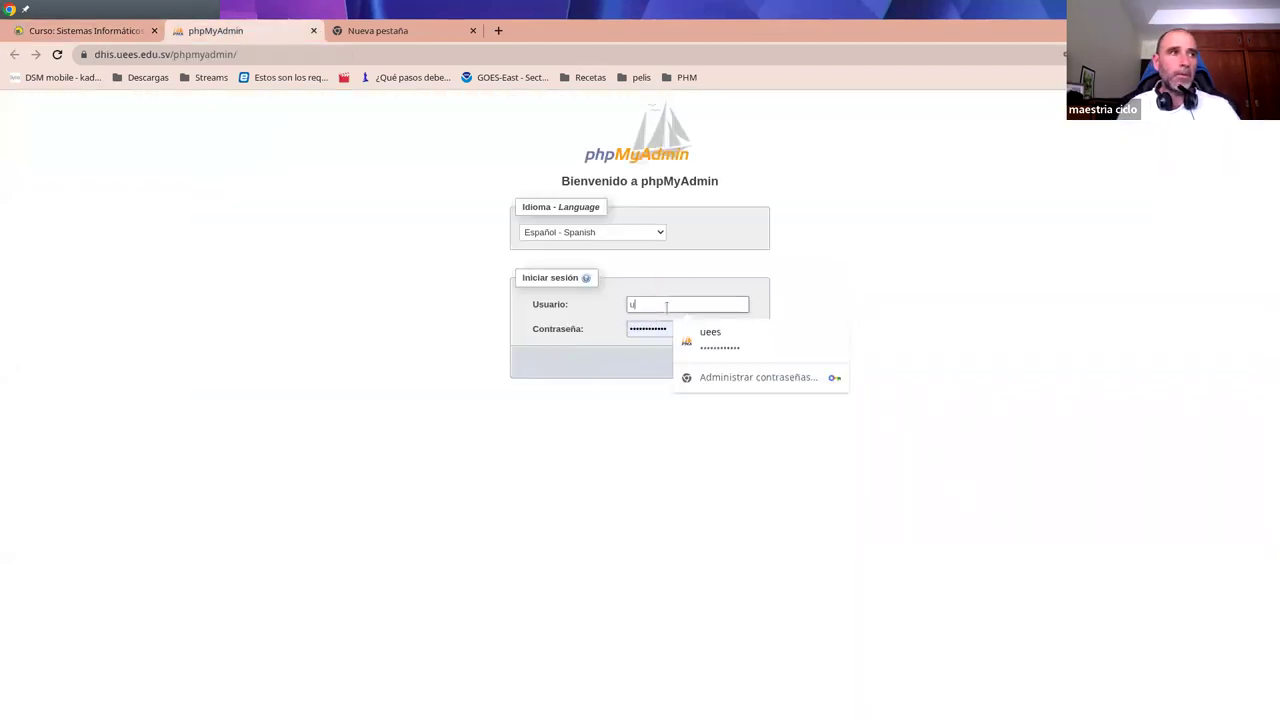
key("Tab")
left_click(747, 366)
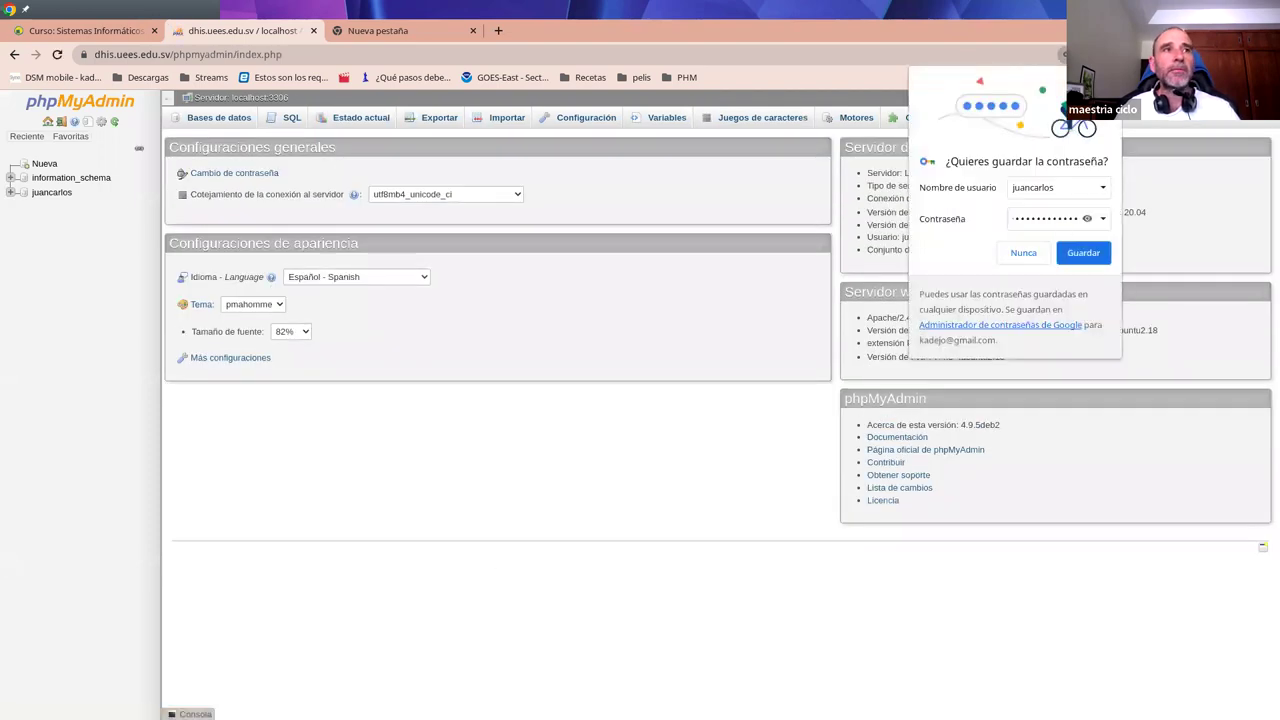
left_click(604, 578)
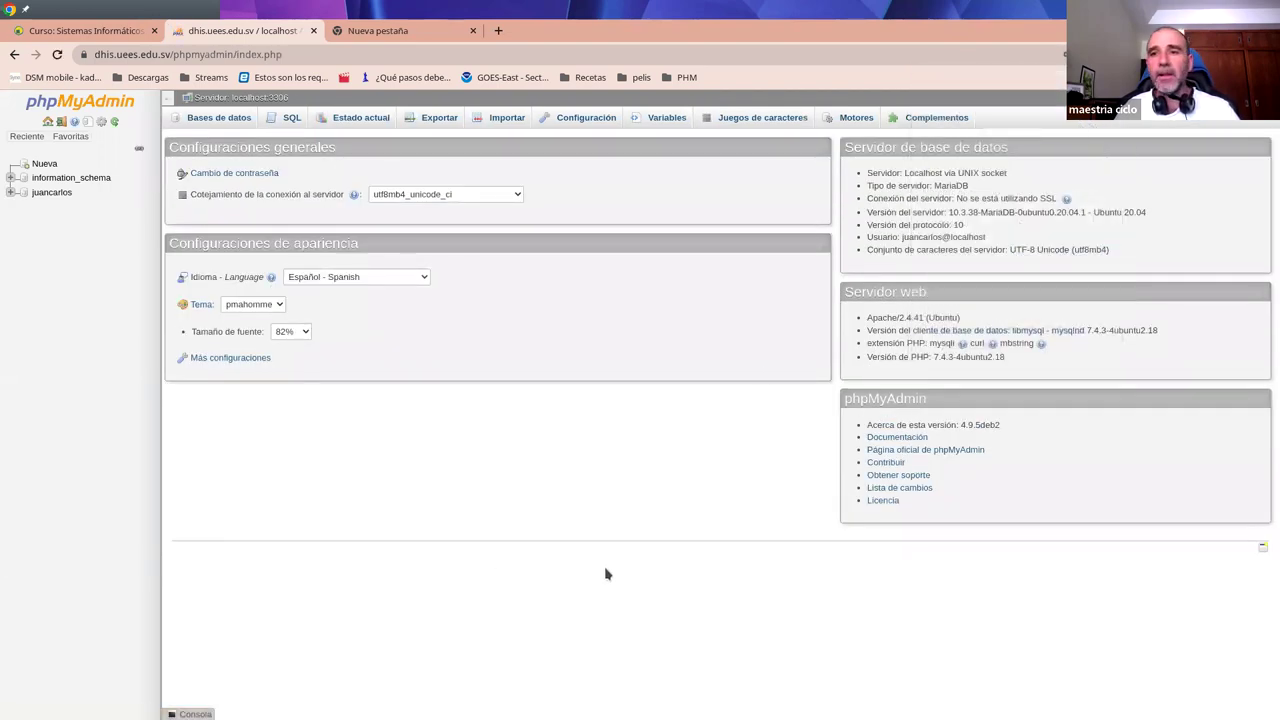
left_click(52, 193)
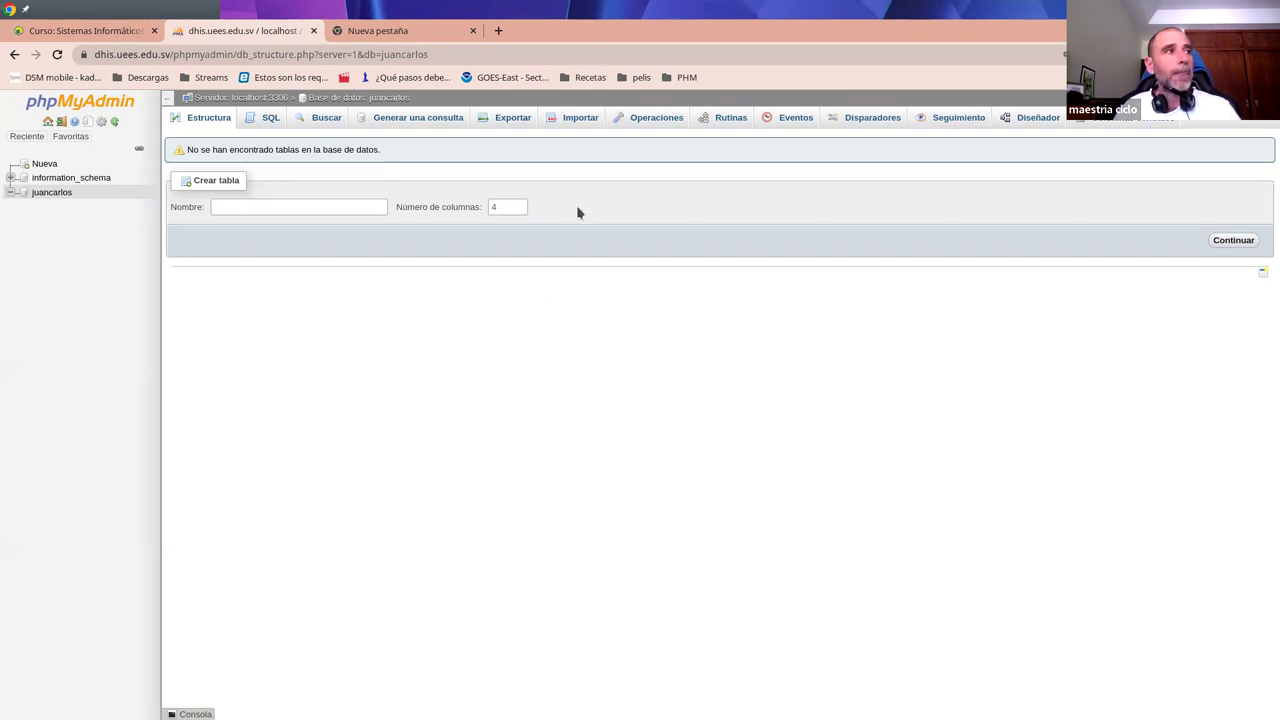
Step: Examine the course page's Tarea section, reading Paso 1 and the person and related tables assigned to each student
left_click(70, 31)
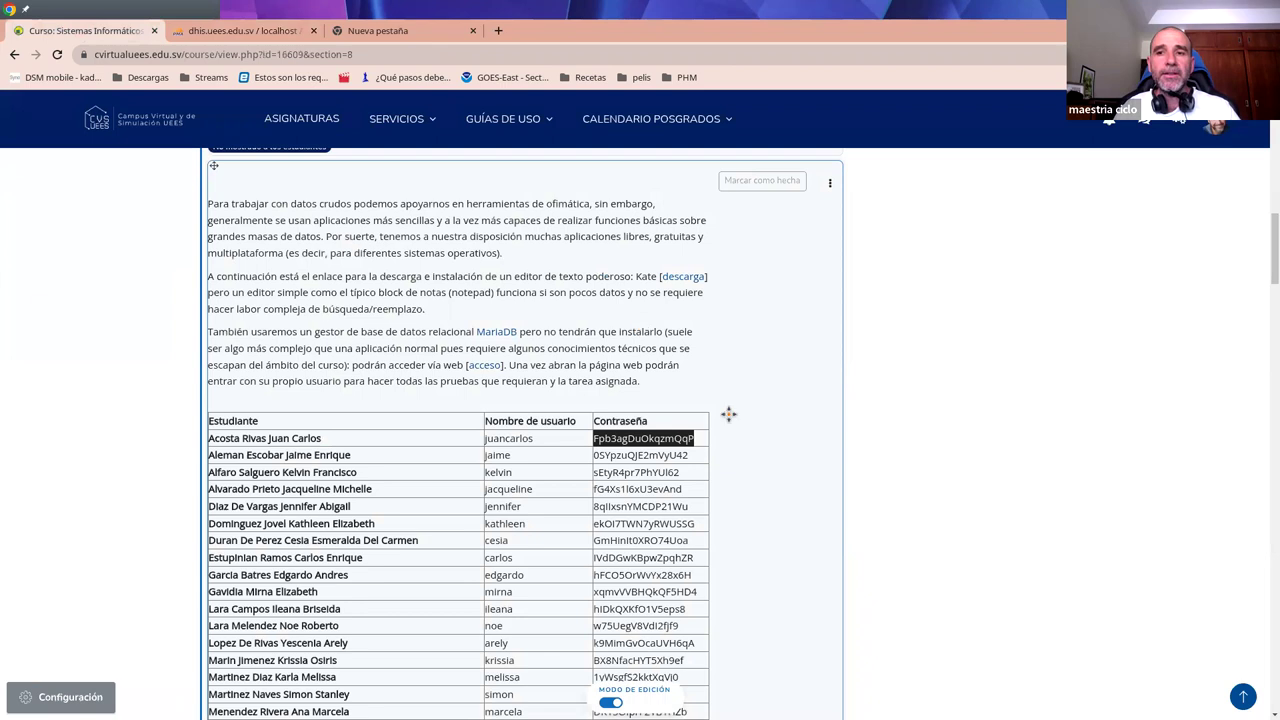
scroll(455, 347, "down", 3)
scroll(440, 330, "down", 1)
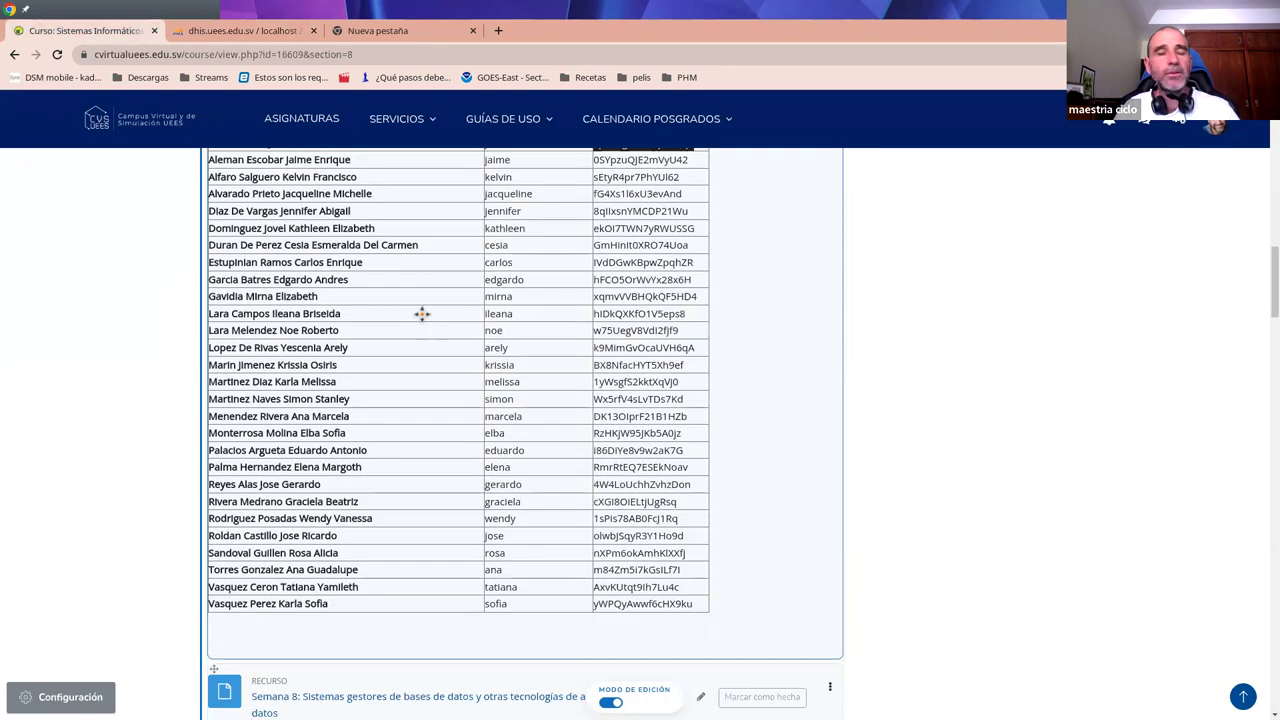
scroll(462, 378, "down", 3)
scroll(456, 371, "down", 12)
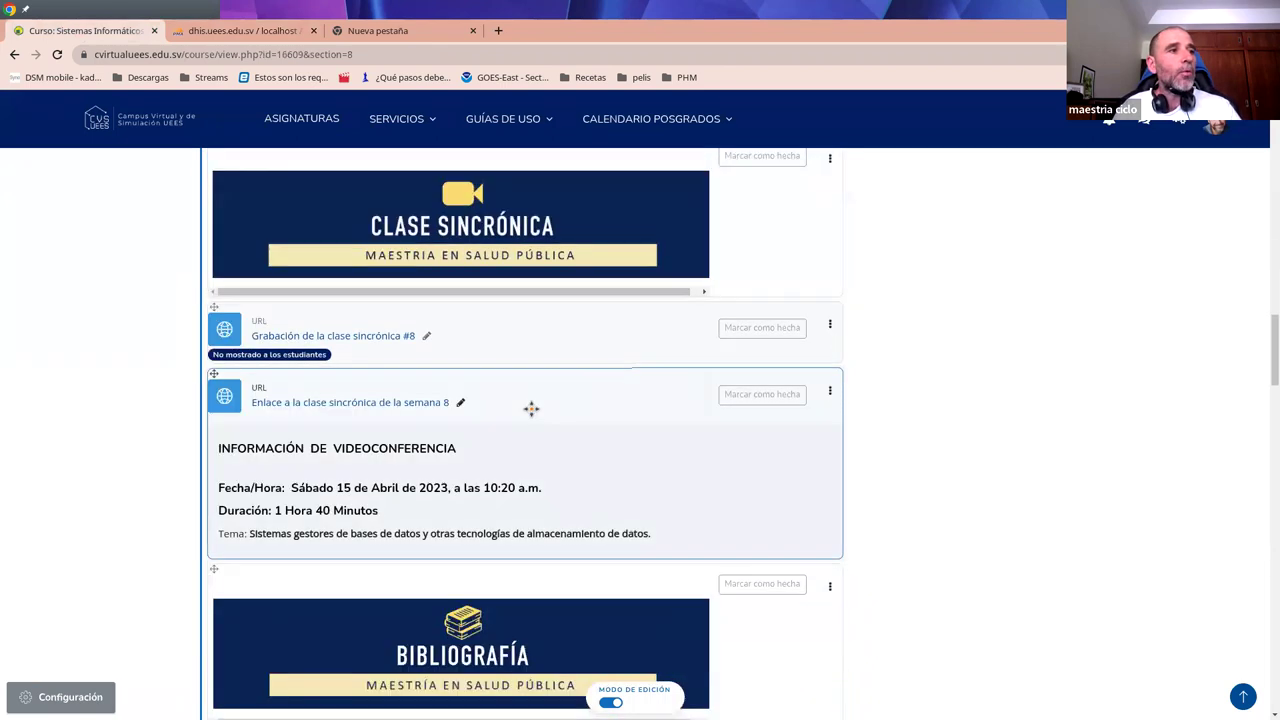
scroll(559, 418, "down", 6)
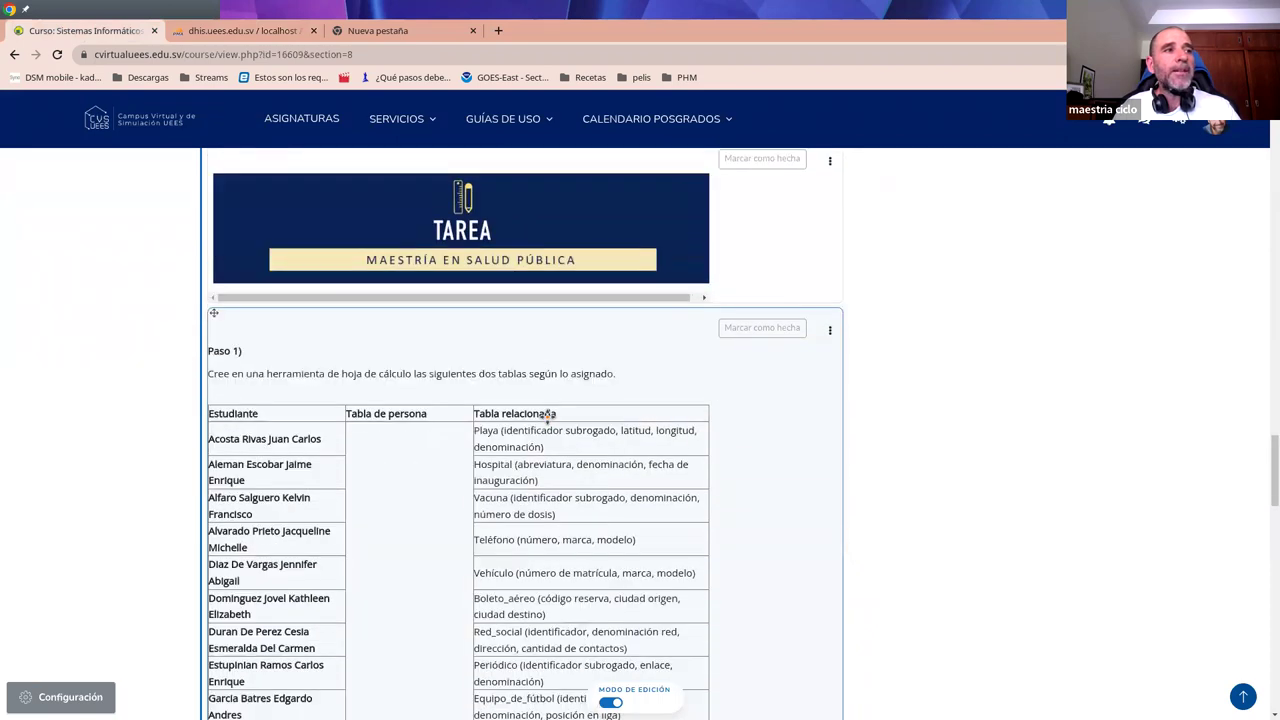
scroll(510, 443, "down", 1)
scroll(495, 438, "up", 1)
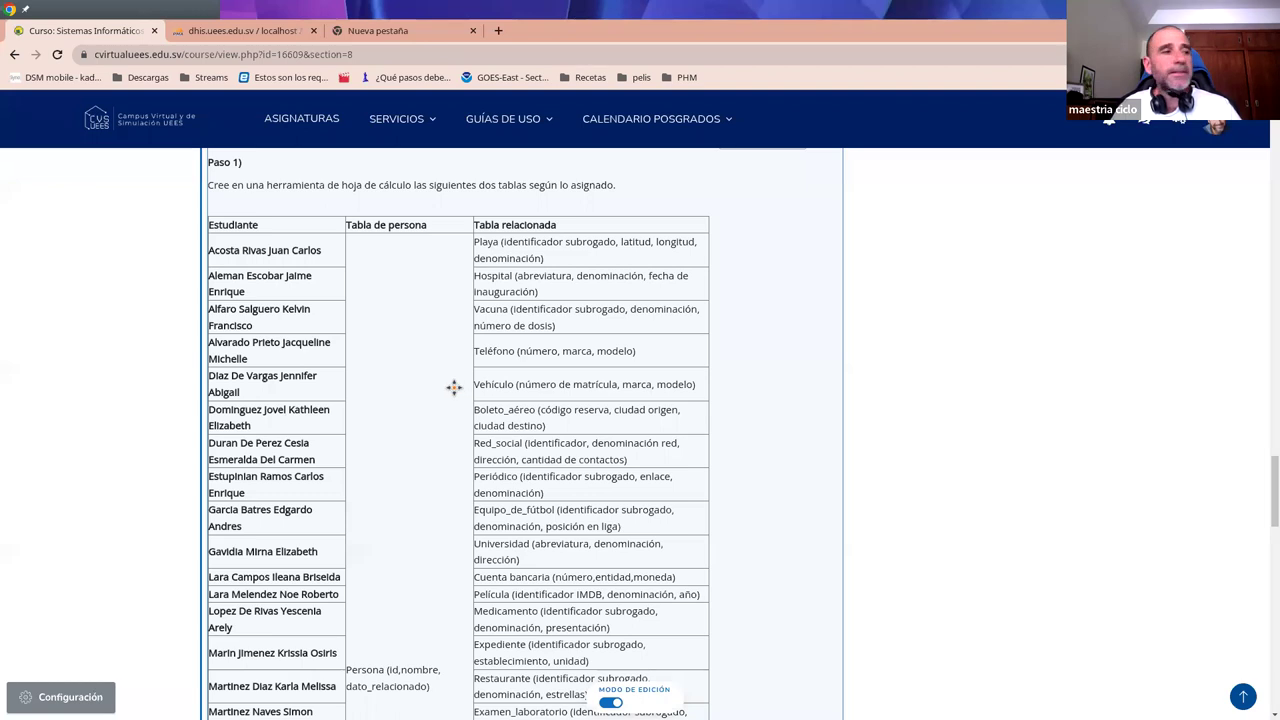
scroll(389, 674, "down", 1)
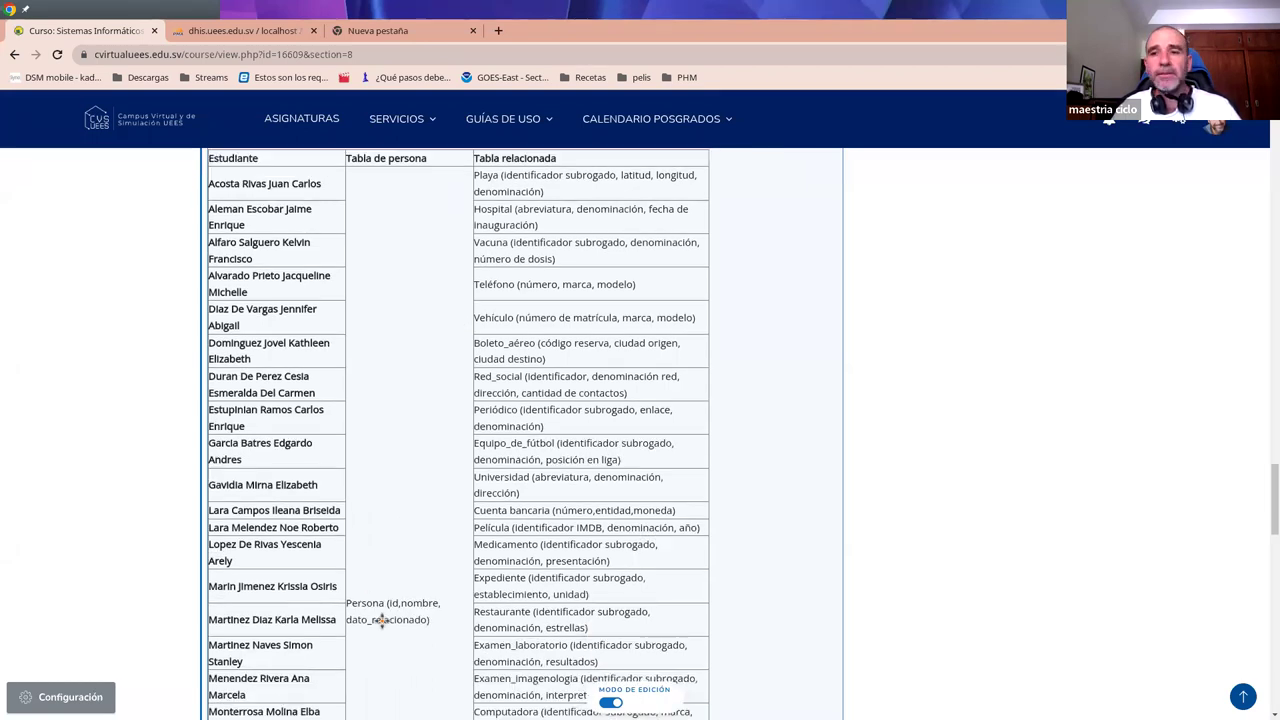
scroll(389, 609, "up", 2)
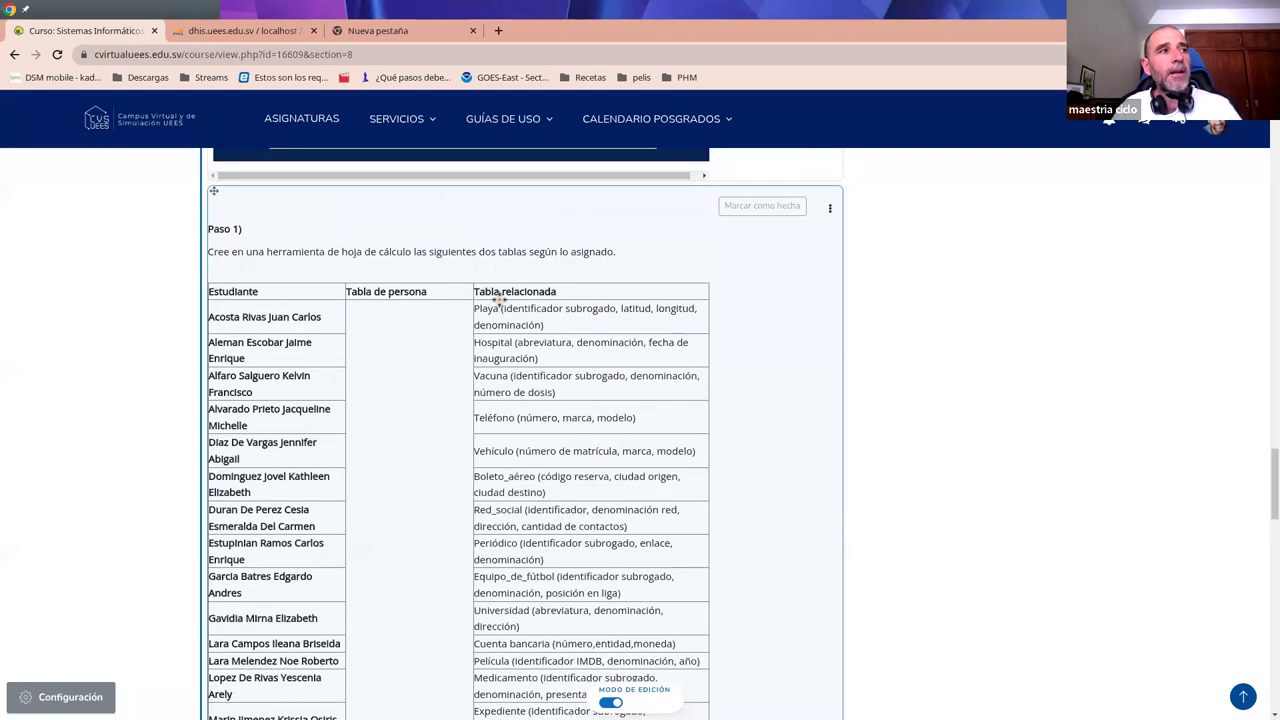
scroll(535, 500, "down", 4)
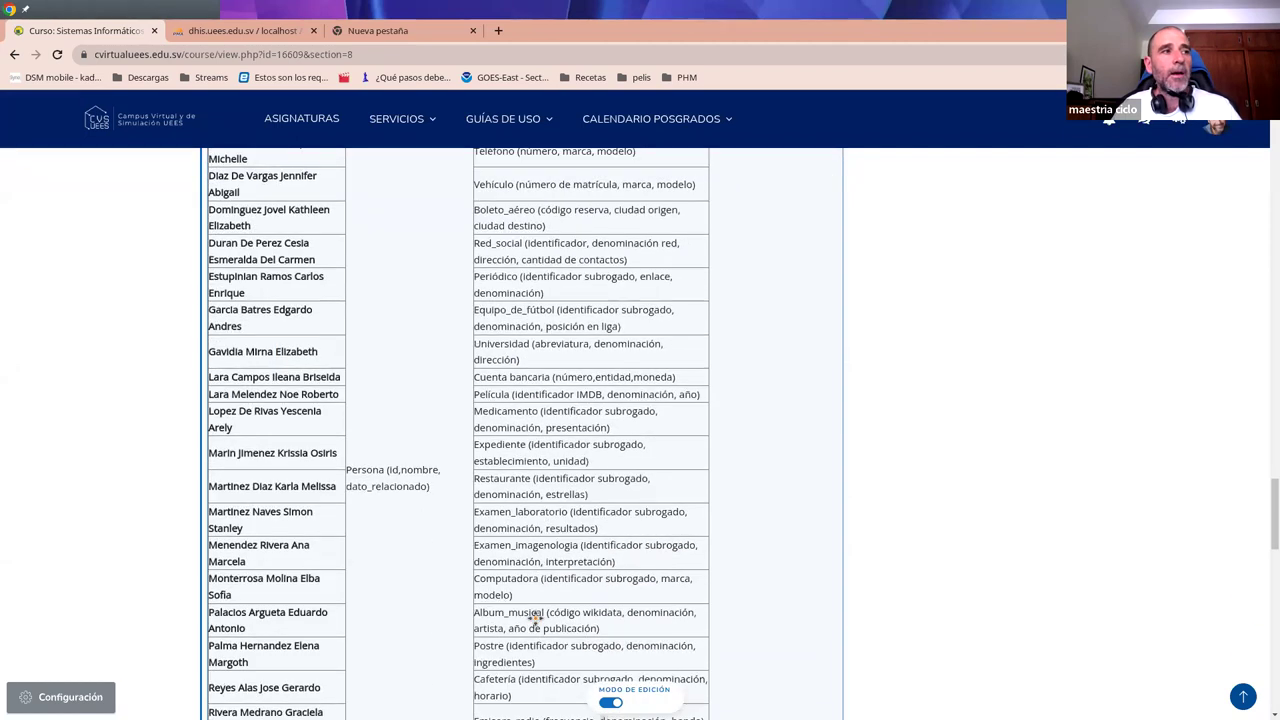
Step: Examine the rest of Paso 1's assignment table, reading the related table and fields assigned to each student
scroll(535, 618, "down", 4)
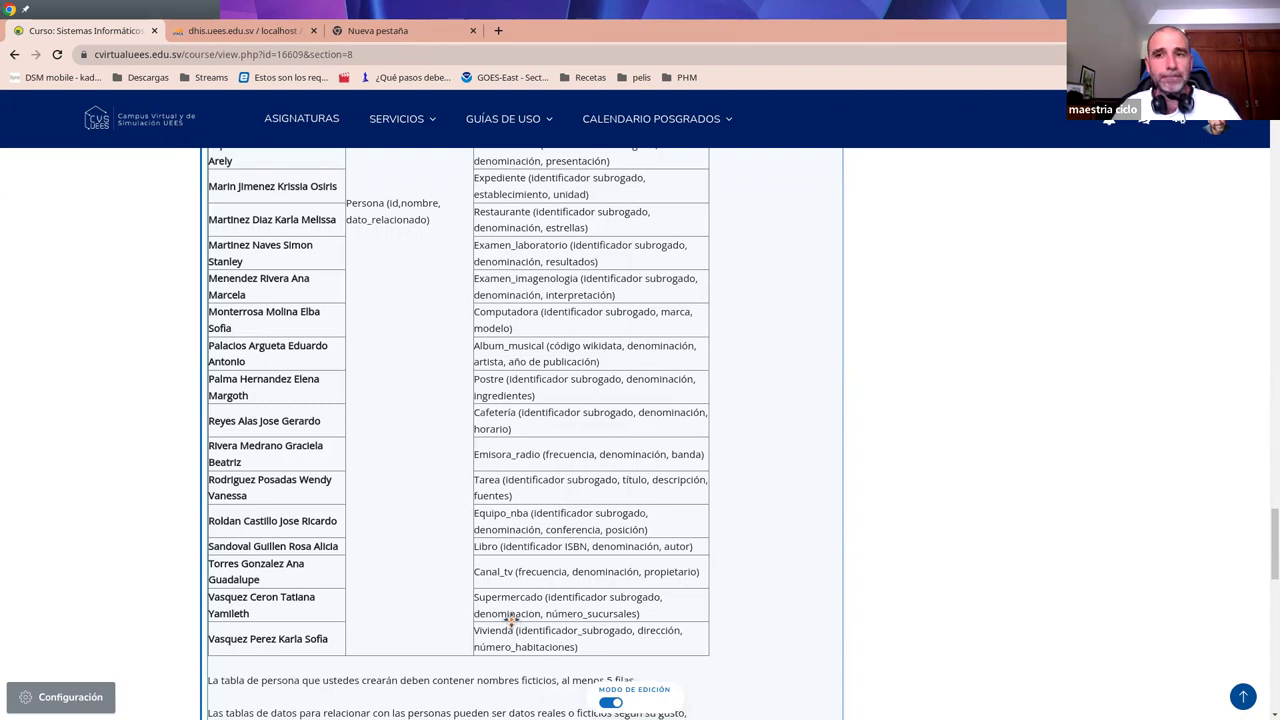
scroll(510, 619, "up", 5)
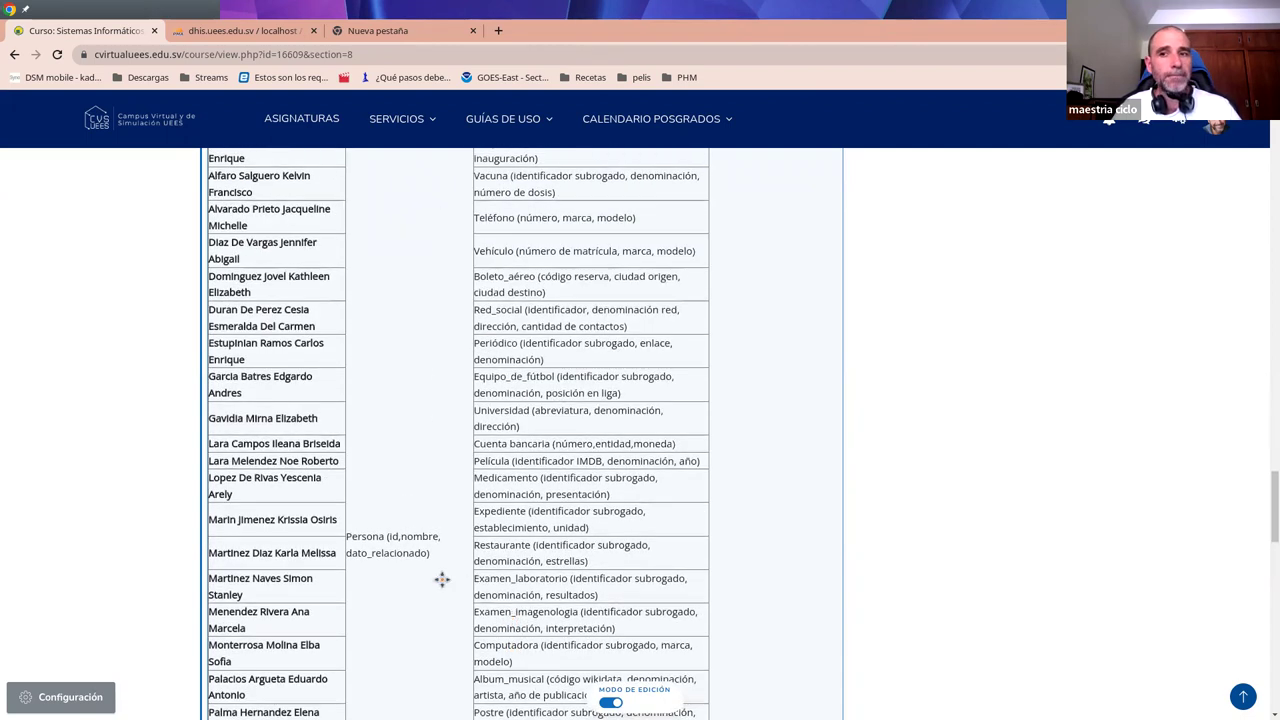
scroll(420, 565, "up", 6)
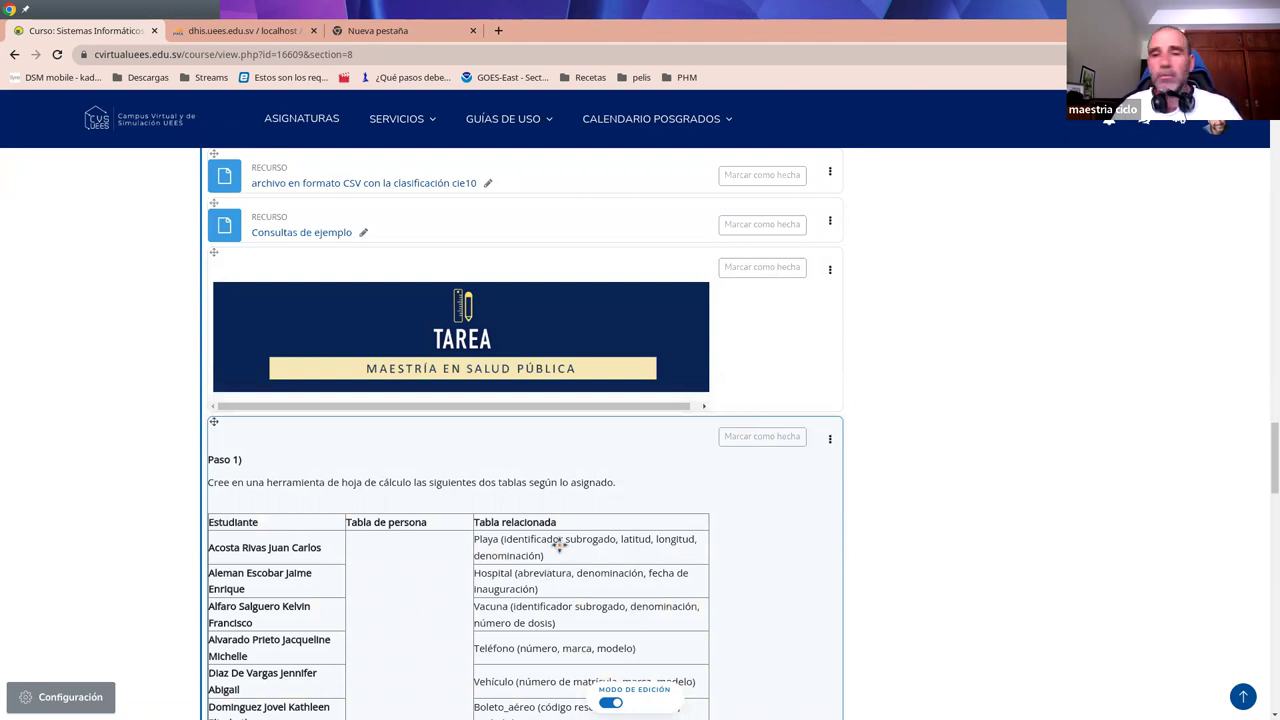
scroll(560, 545, "down", 1)
scroll(437, 451, "up", 1)
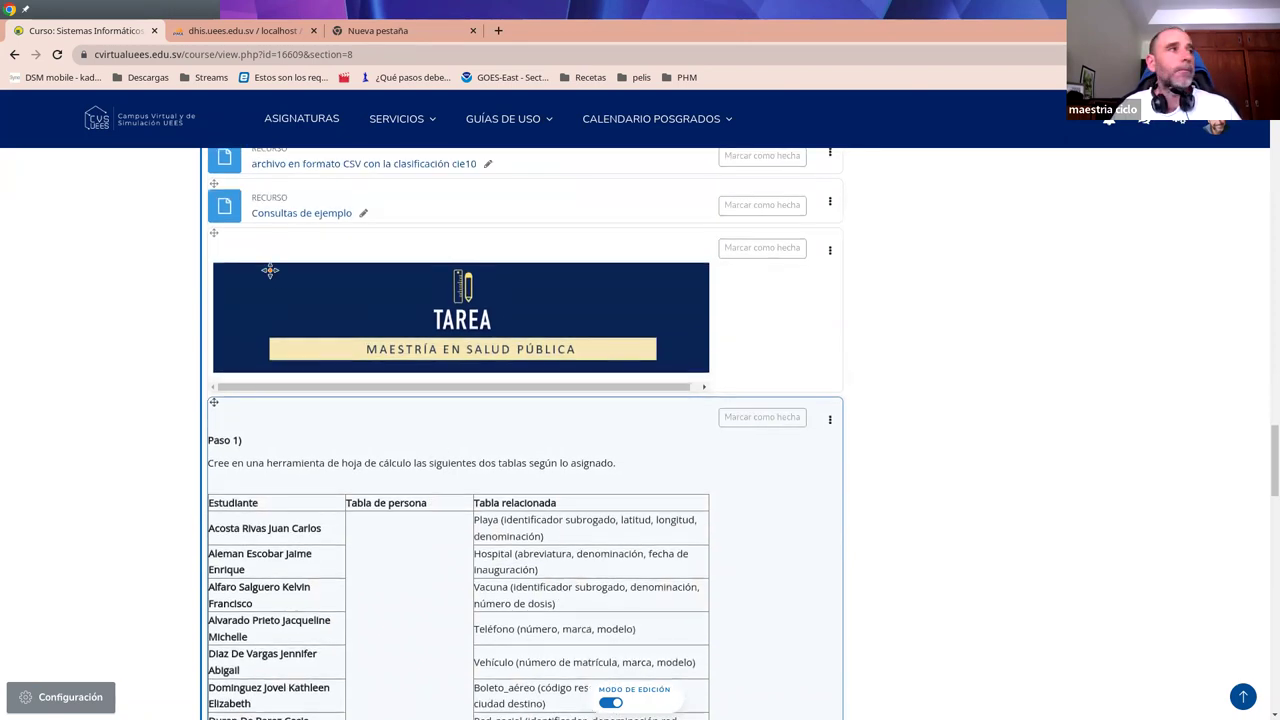
Step: Log out of the student's phpMyAdmin session and log in as root with the account password
left_click(245, 30)
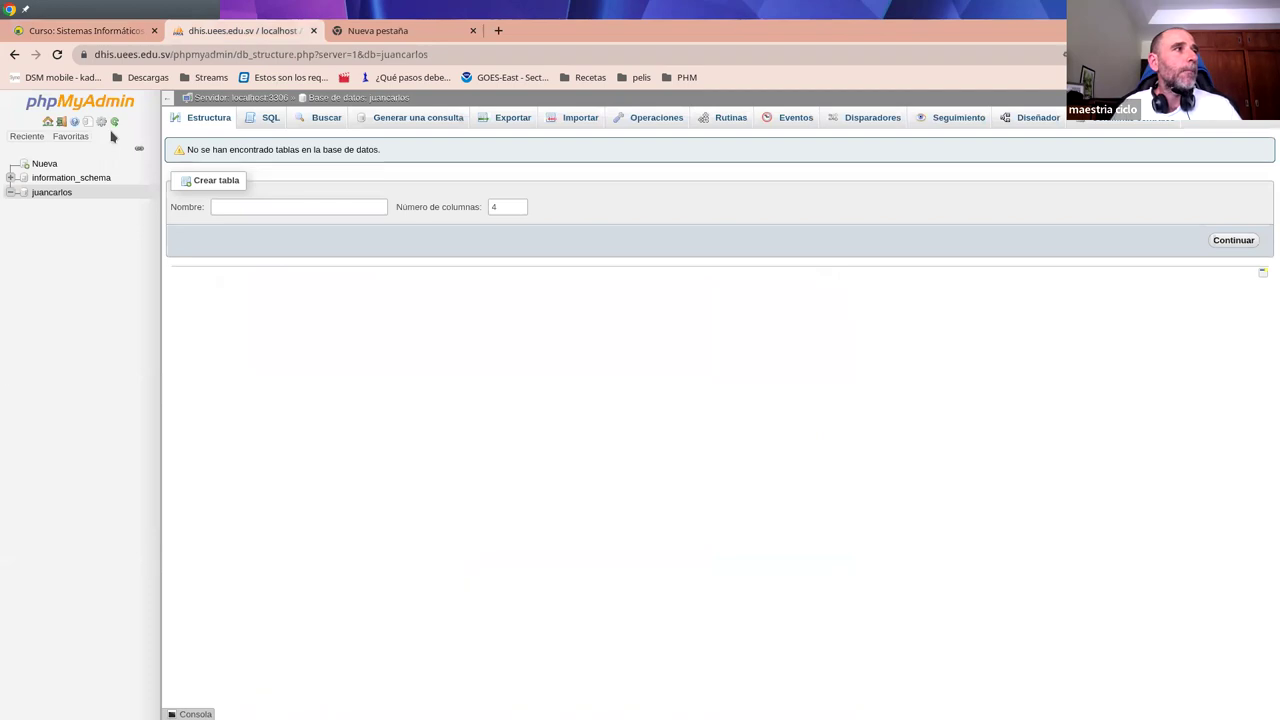
left_click(61, 123)
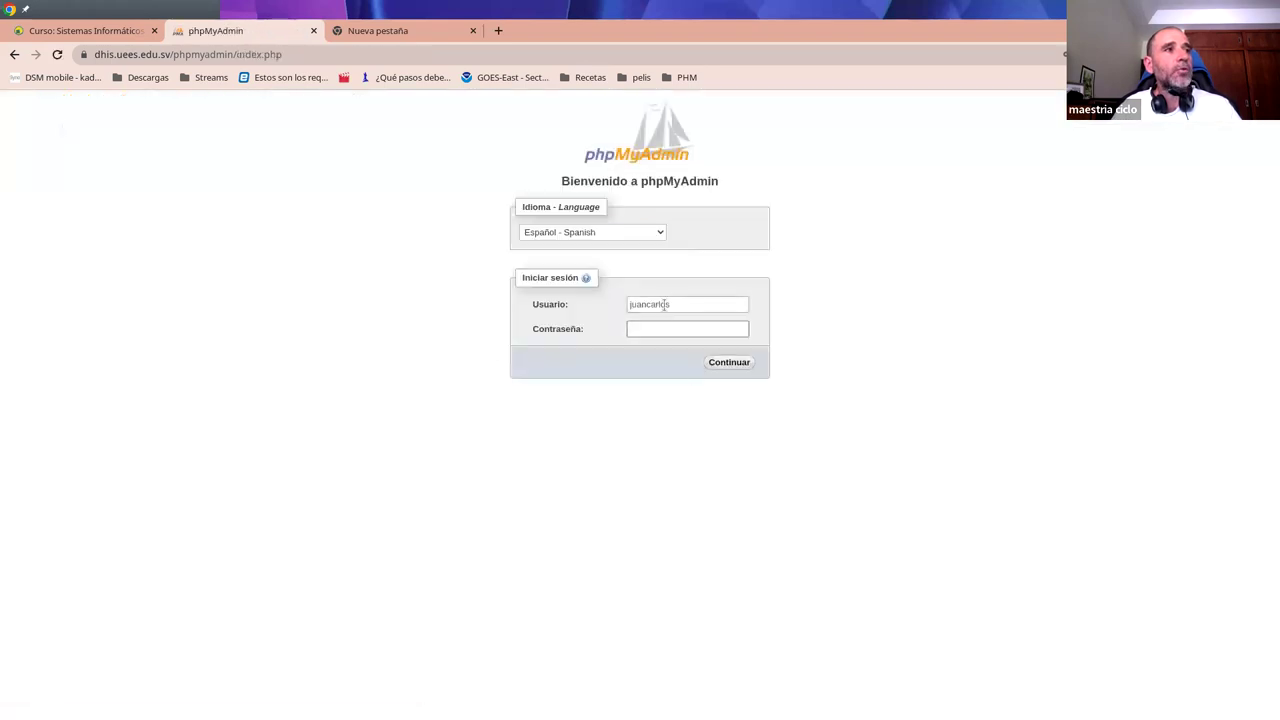
left_click(663, 305)
left_click(714, 340)
left_click(727, 366)
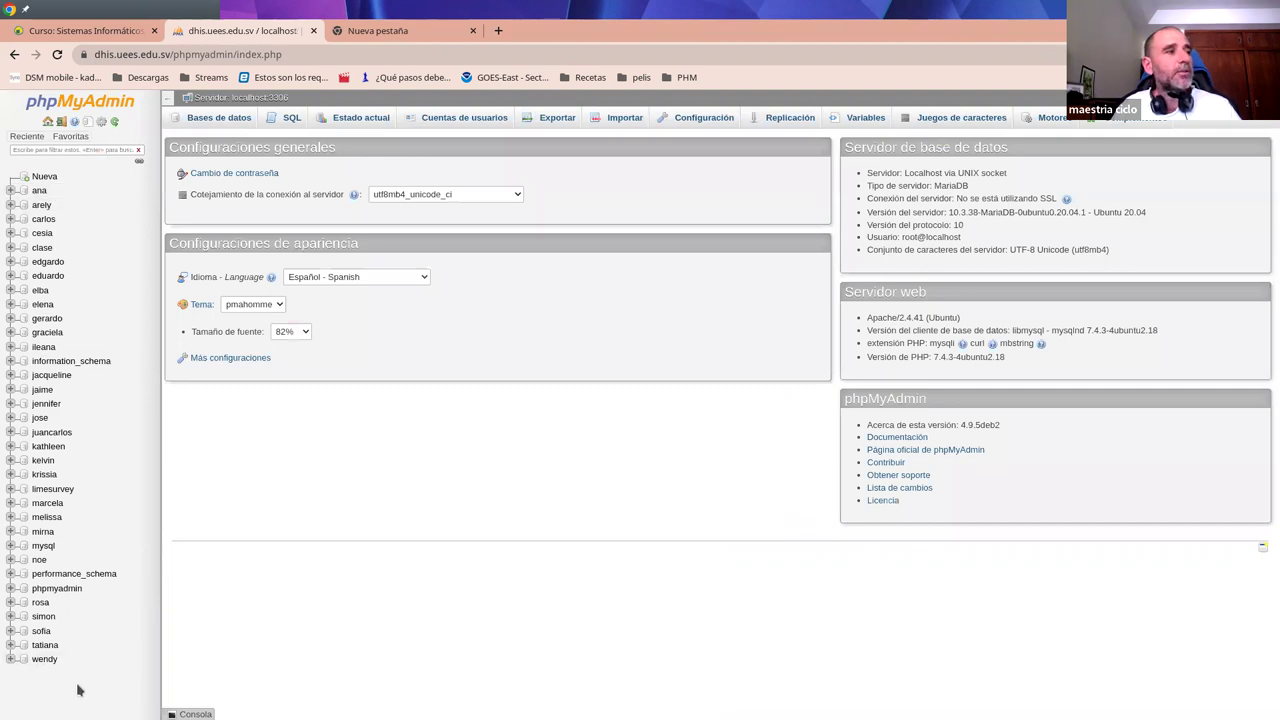
Step: Open the clase database and enter estudiantes as the name of a new table
left_click(42, 248)
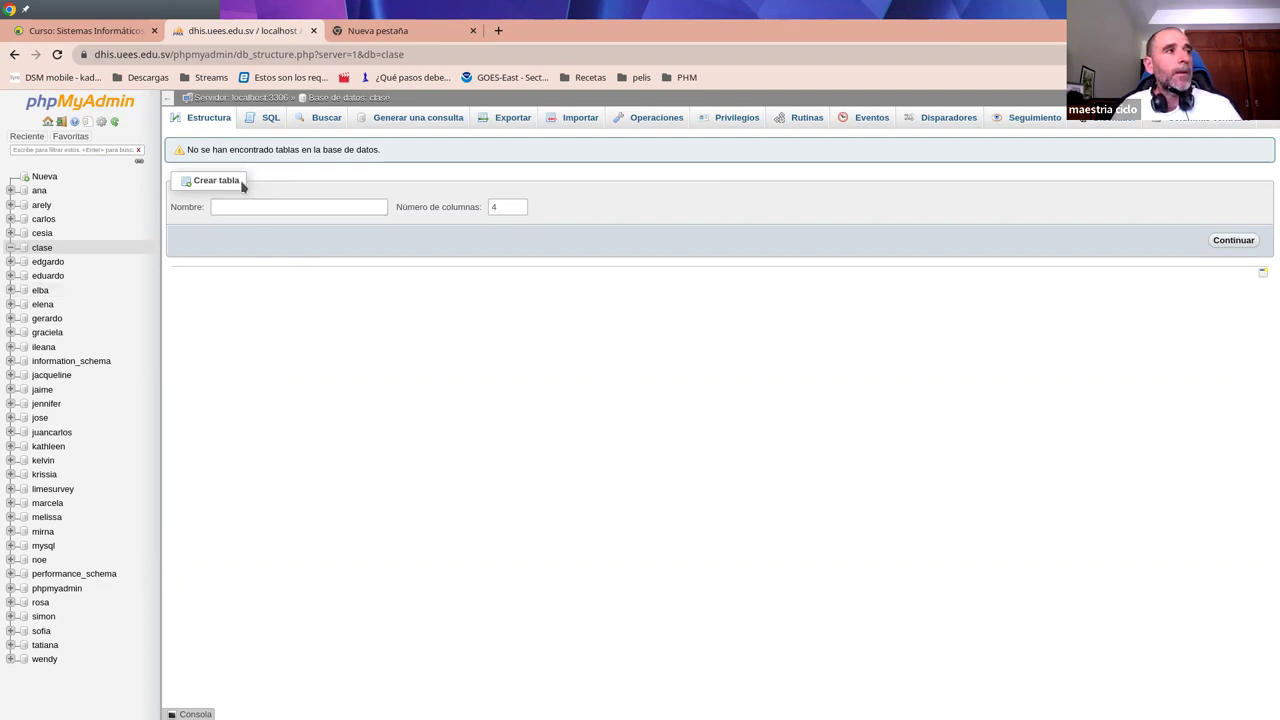
left_click(322, 205)
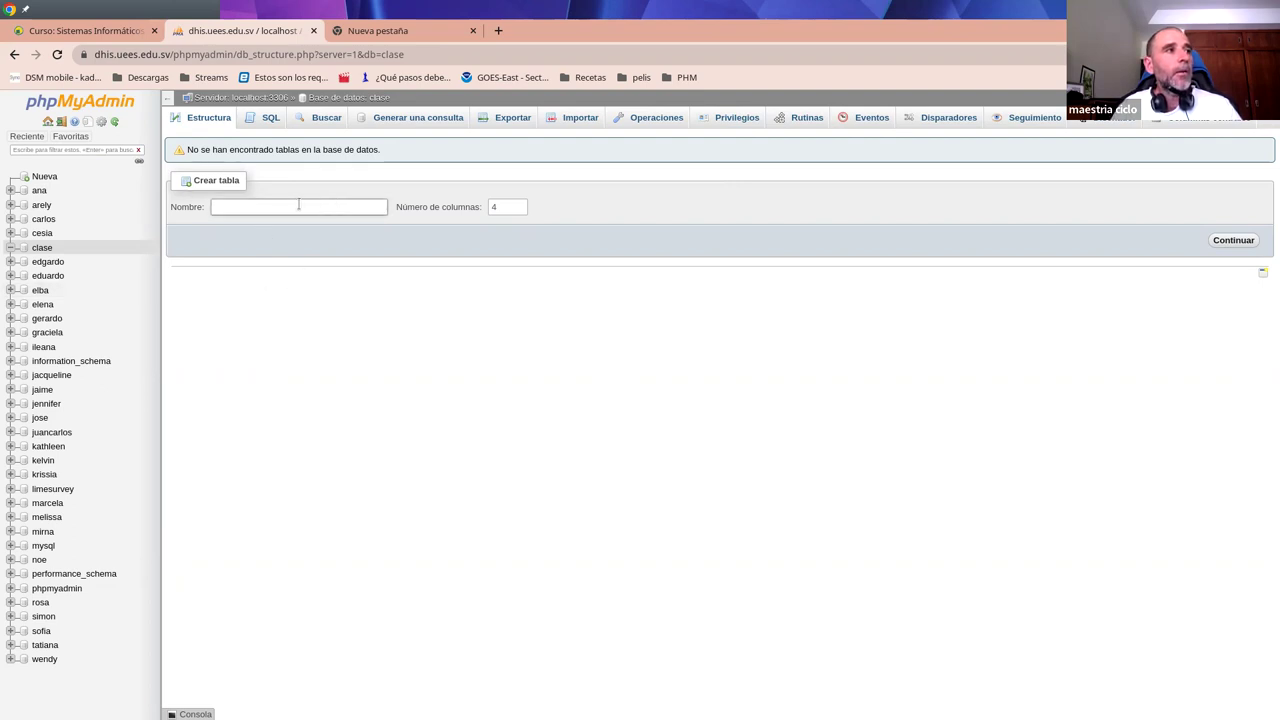
left_click(301, 205)
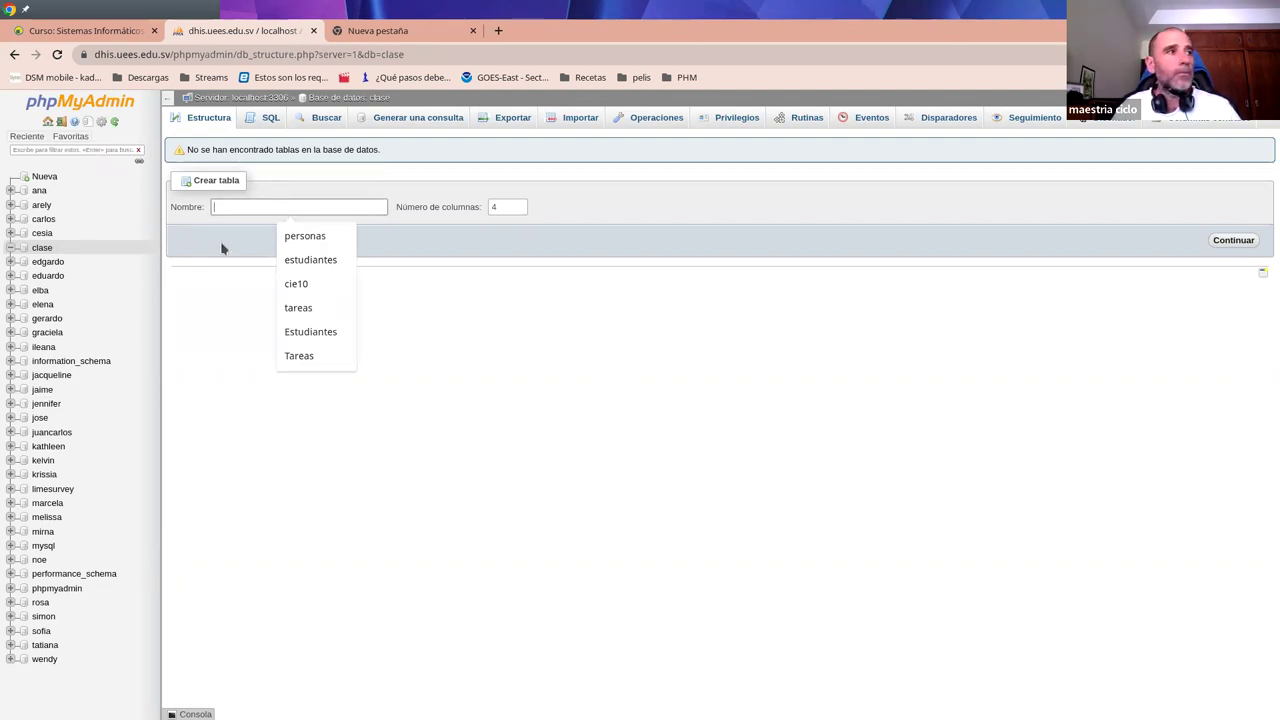
left_click(310, 262)
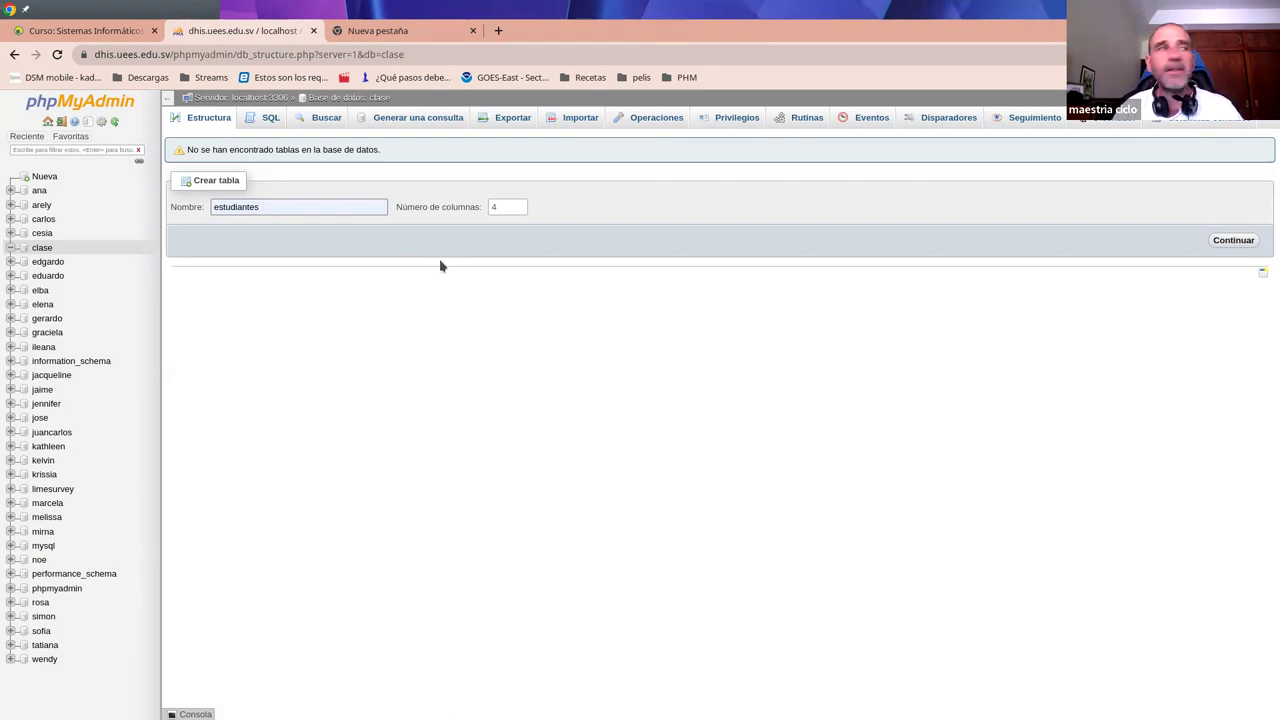
Step: Check the header fields in estudiantes.csv, set the new table's number of columns to 3 and continue to its column definitions
left_click(498, 207)
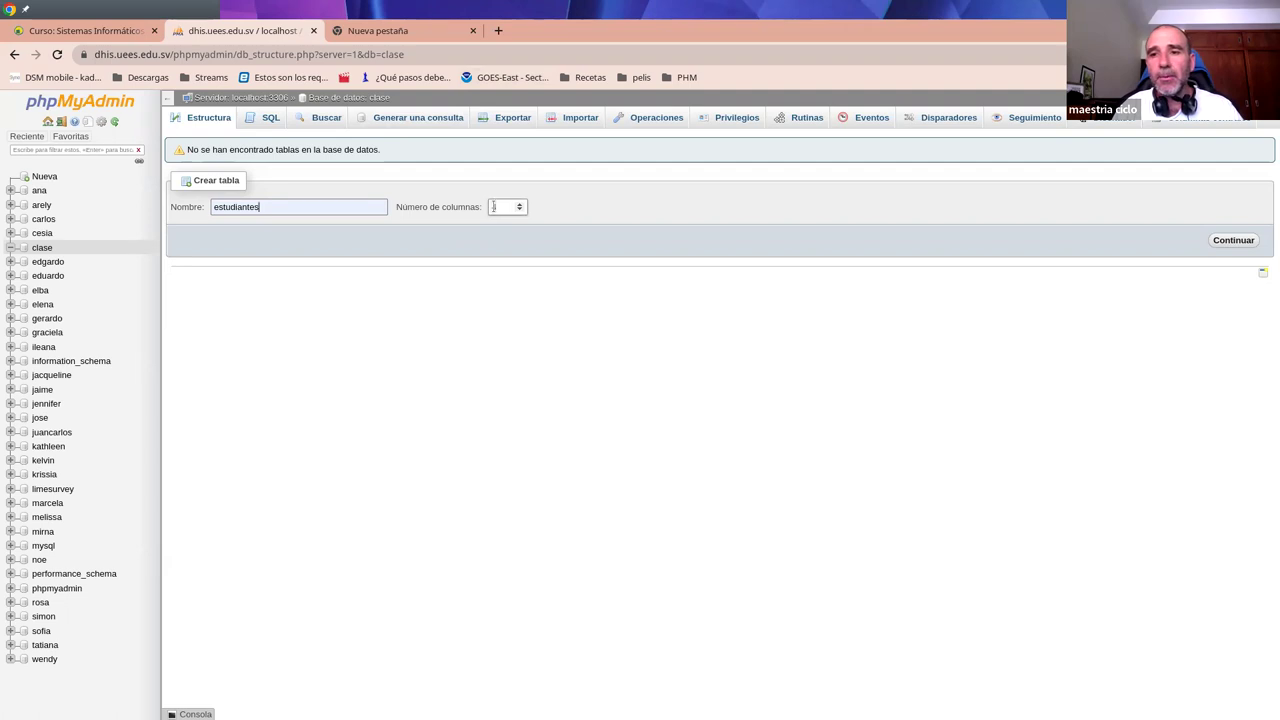
left_click_drag(278, 15, 305, 327)
left_click(318, 90)
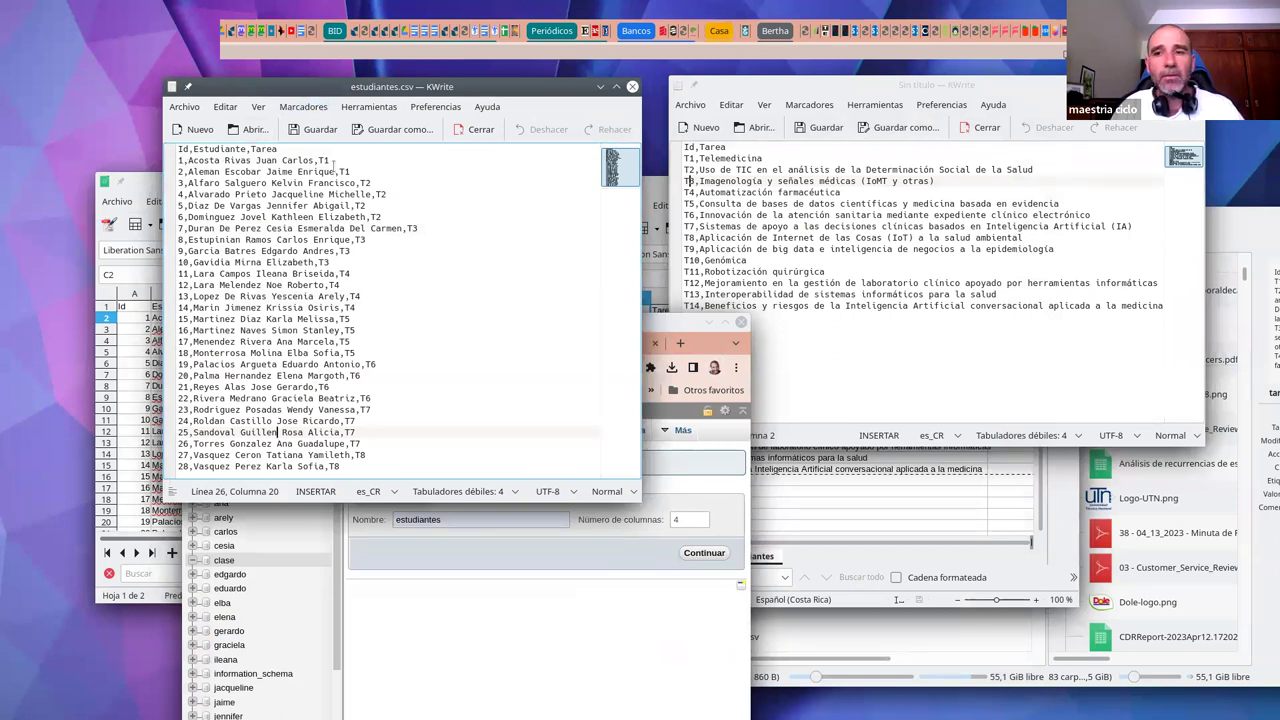
left_click(182, 149)
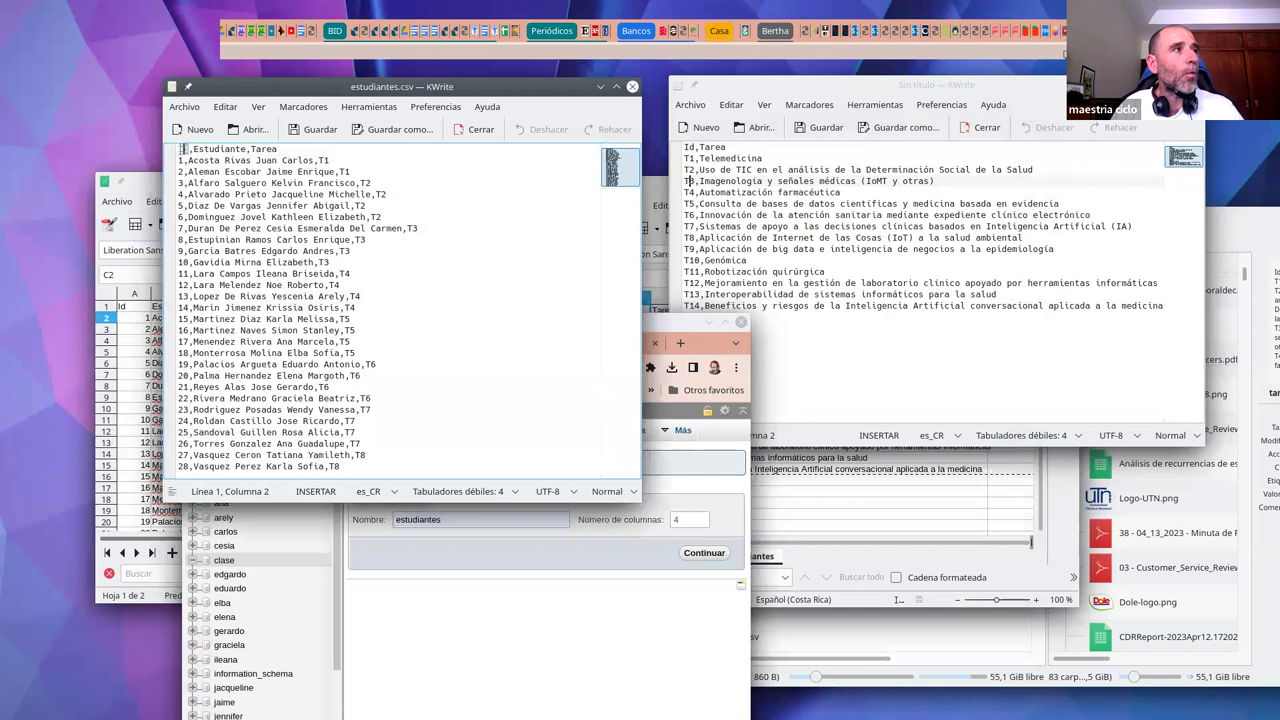
left_click(208, 149)
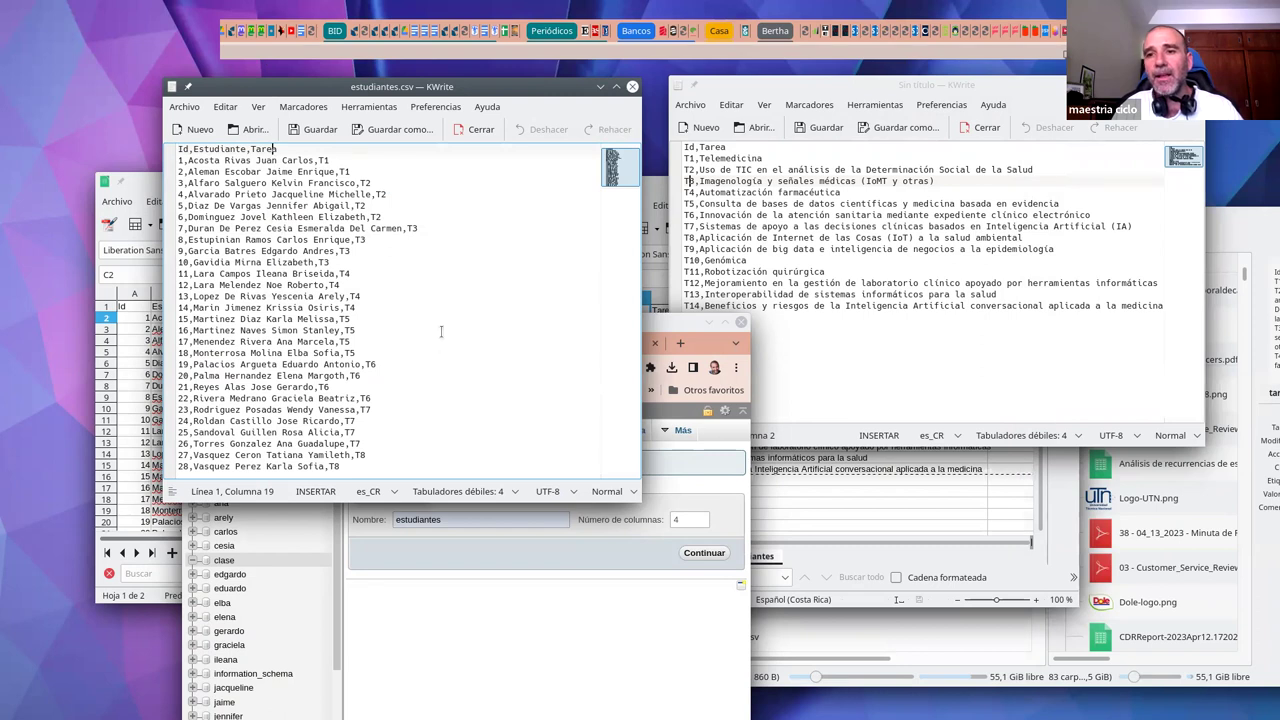
left_click(545, 635)
left_click_drag(553, 318, 862, 110)
type("3")
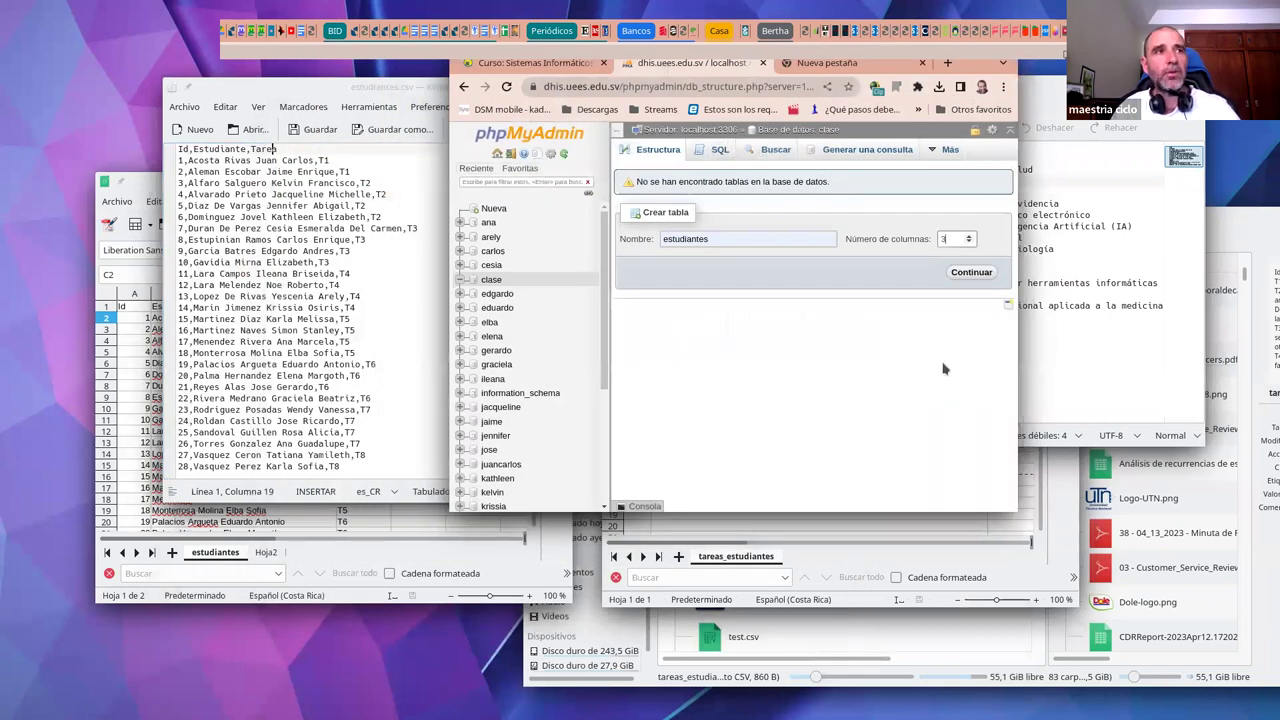
left_click(969, 275)
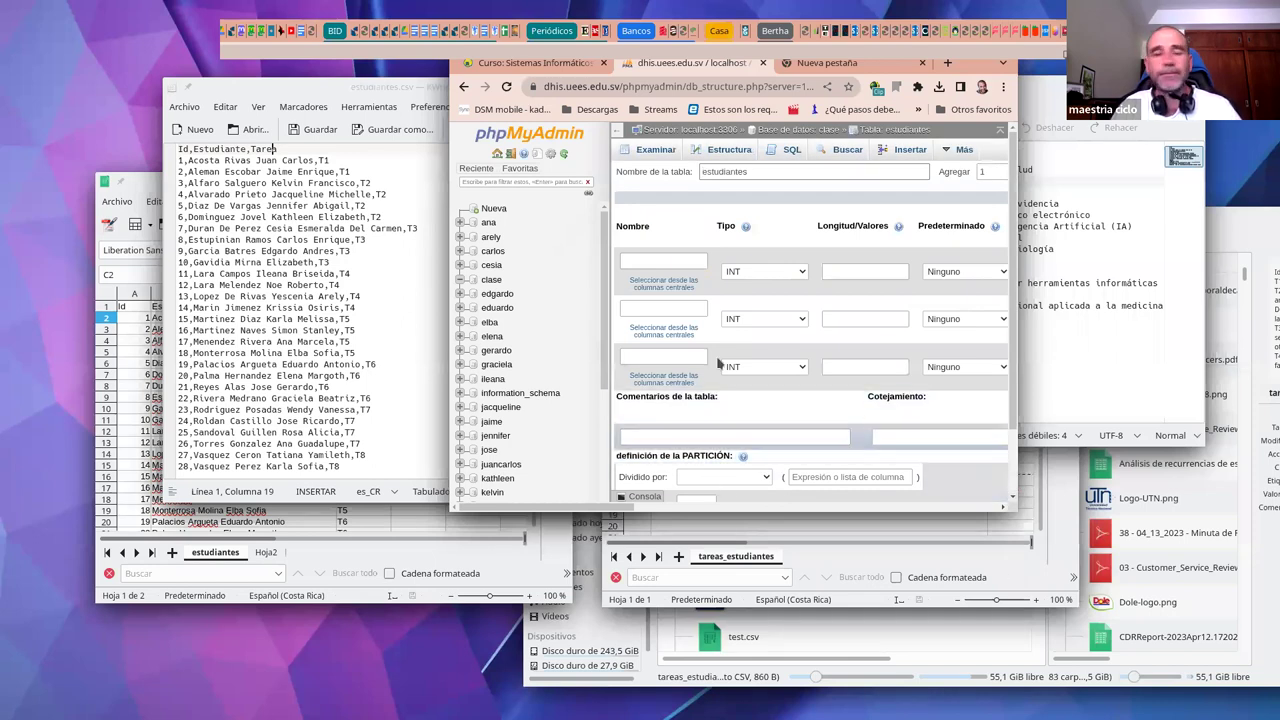
Step: Name the three columns of the estudiantes table id, nombre and tarea, keeping the CSV file in view
left_click_drag(752, 50, 668, 62)
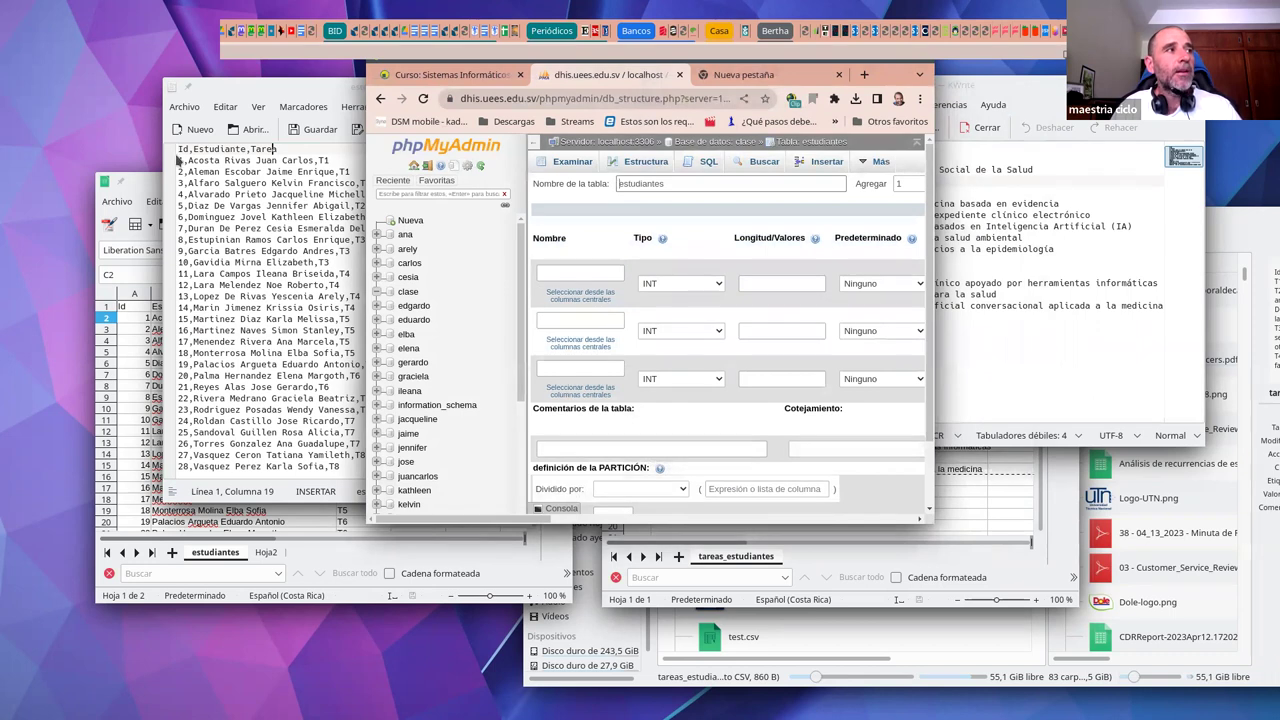
left_click(590, 274)
type("id")
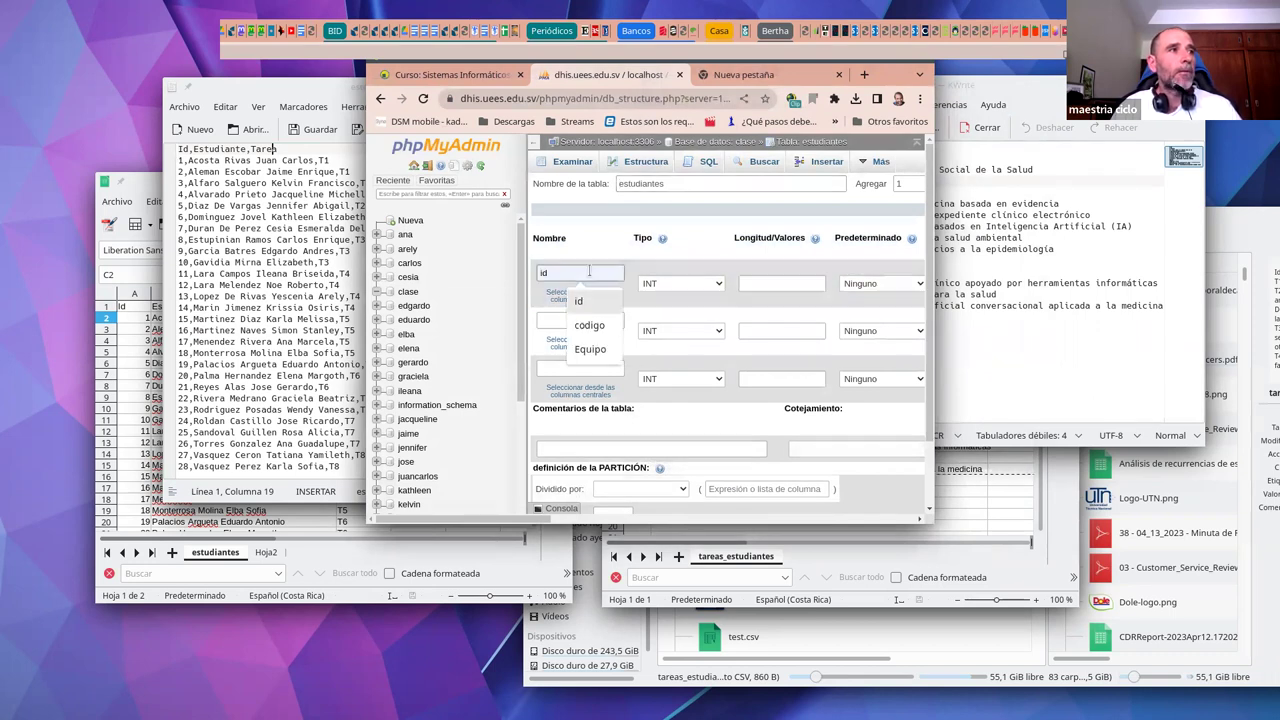
key("Escape")
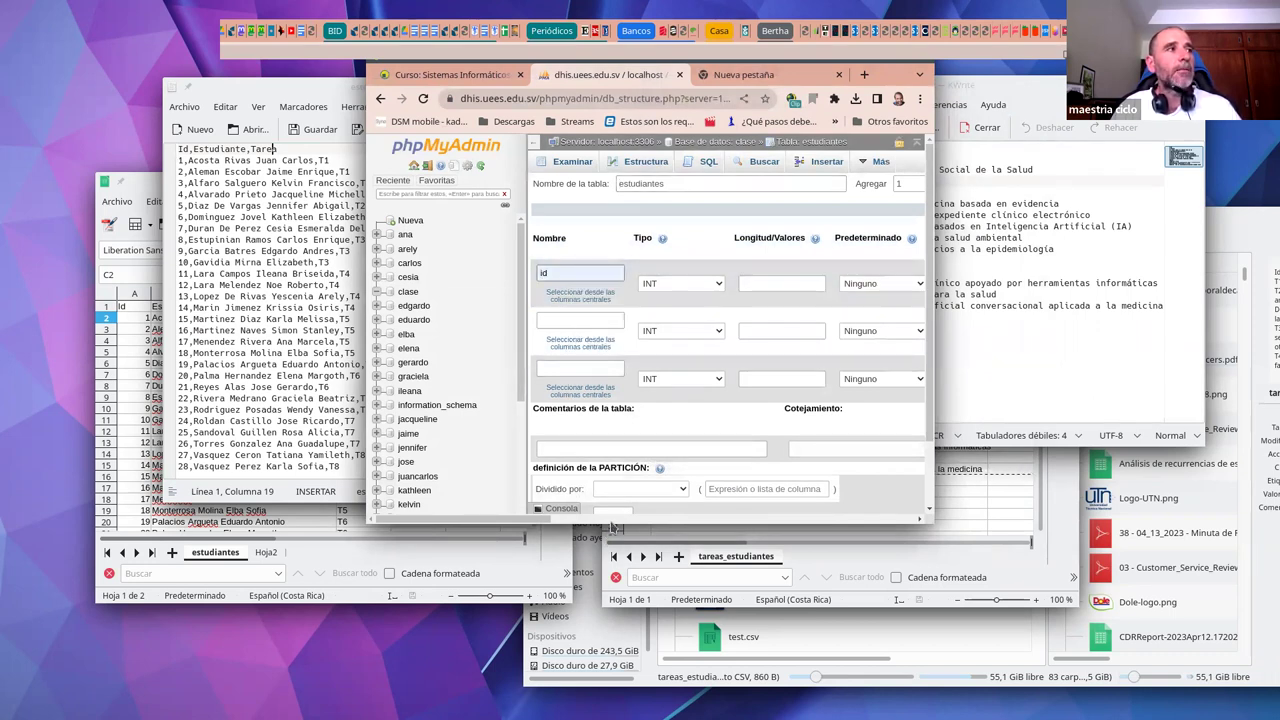
left_click(585, 320)
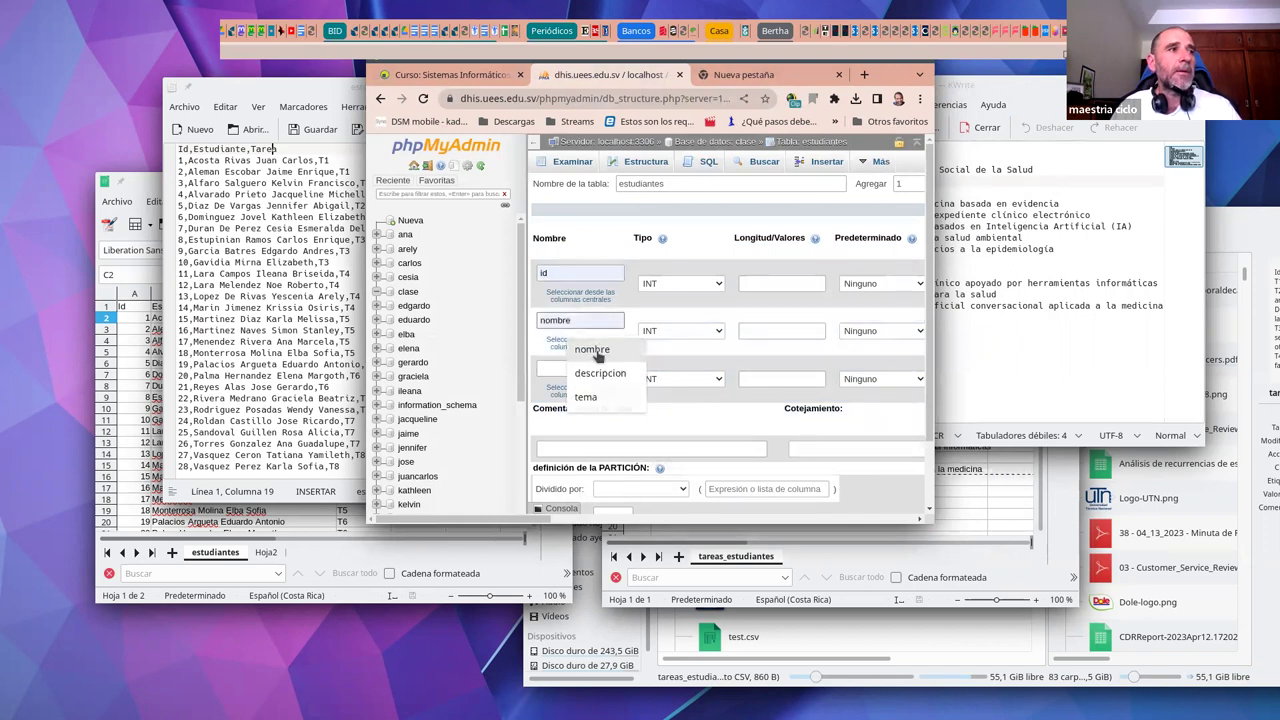
left_click(594, 351)
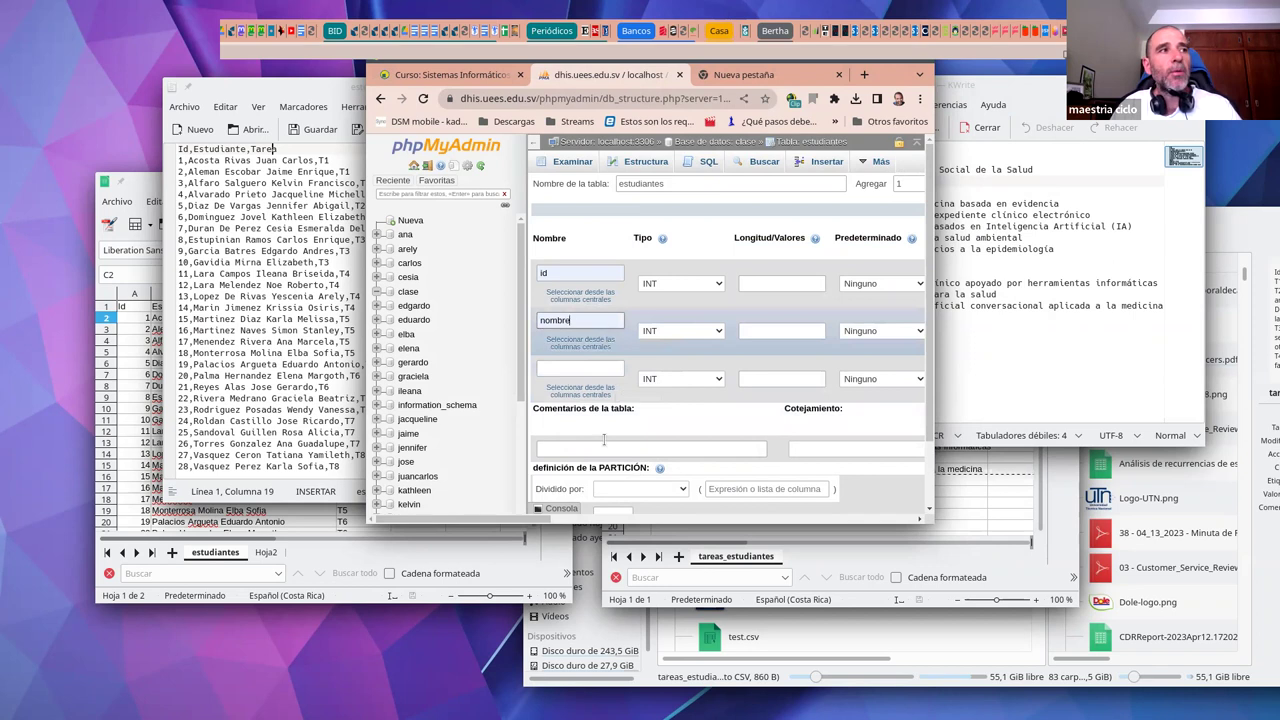
left_click(576, 368)
type("tarea")
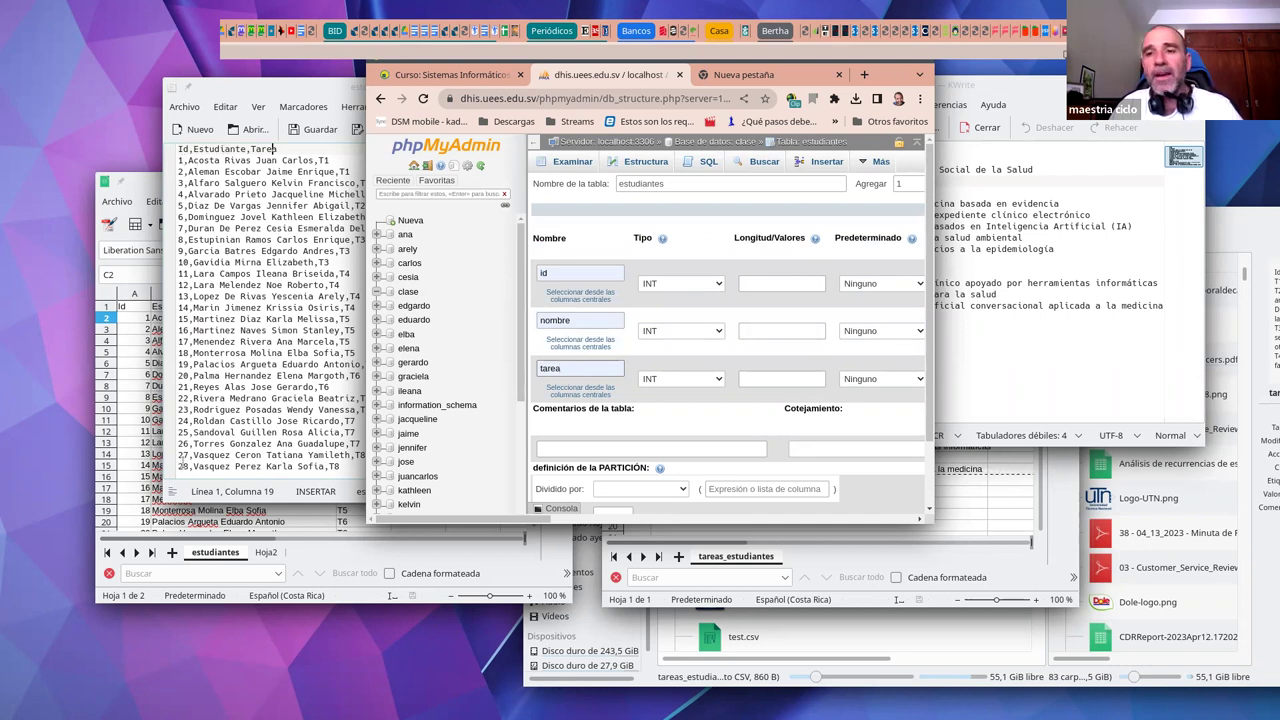
Step: Maximize the browser window and define the nombre column as VARCHAR with length 100, keeping INT for id
left_click(652, 287)
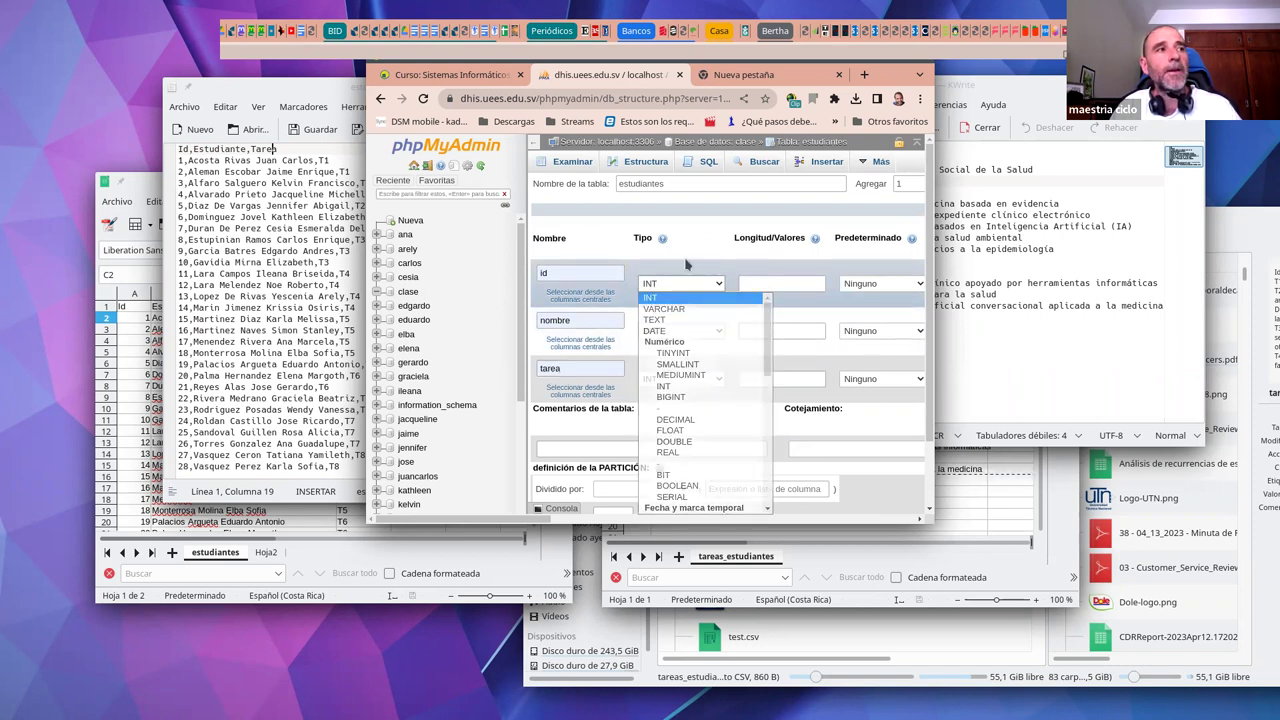
left_click(686, 280)
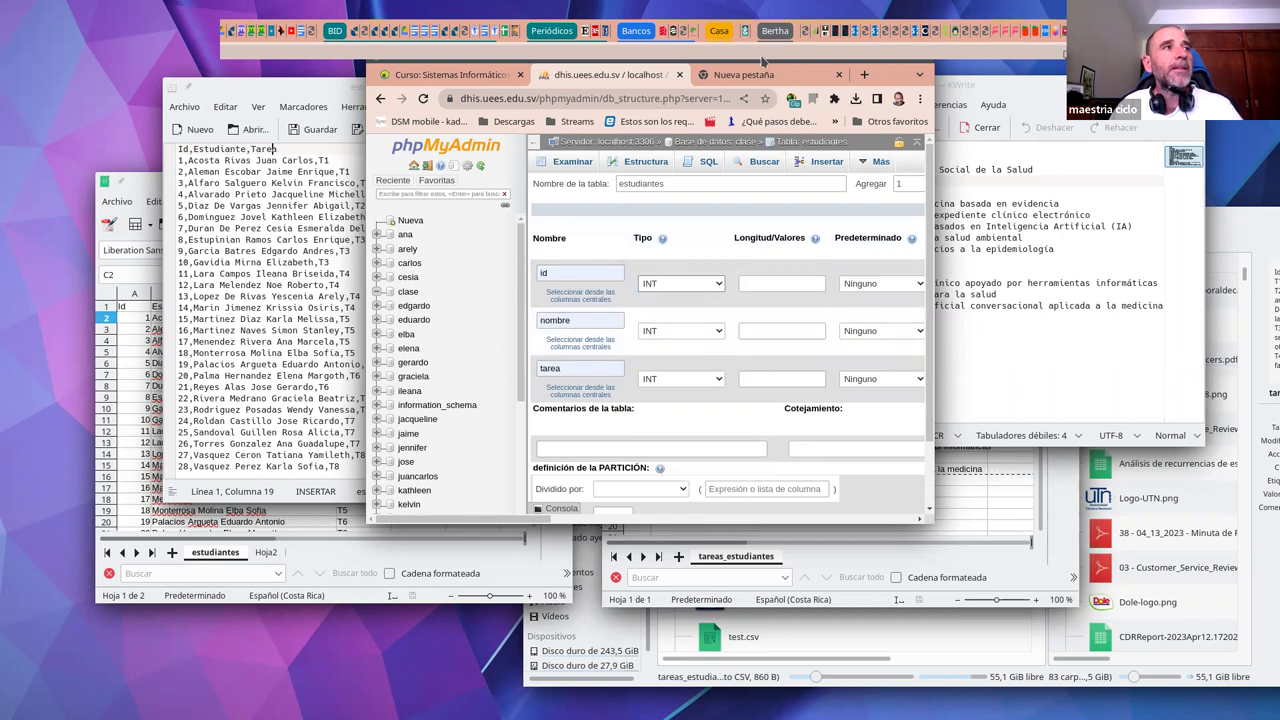
left_click_drag(929, 521, 1190, 570)
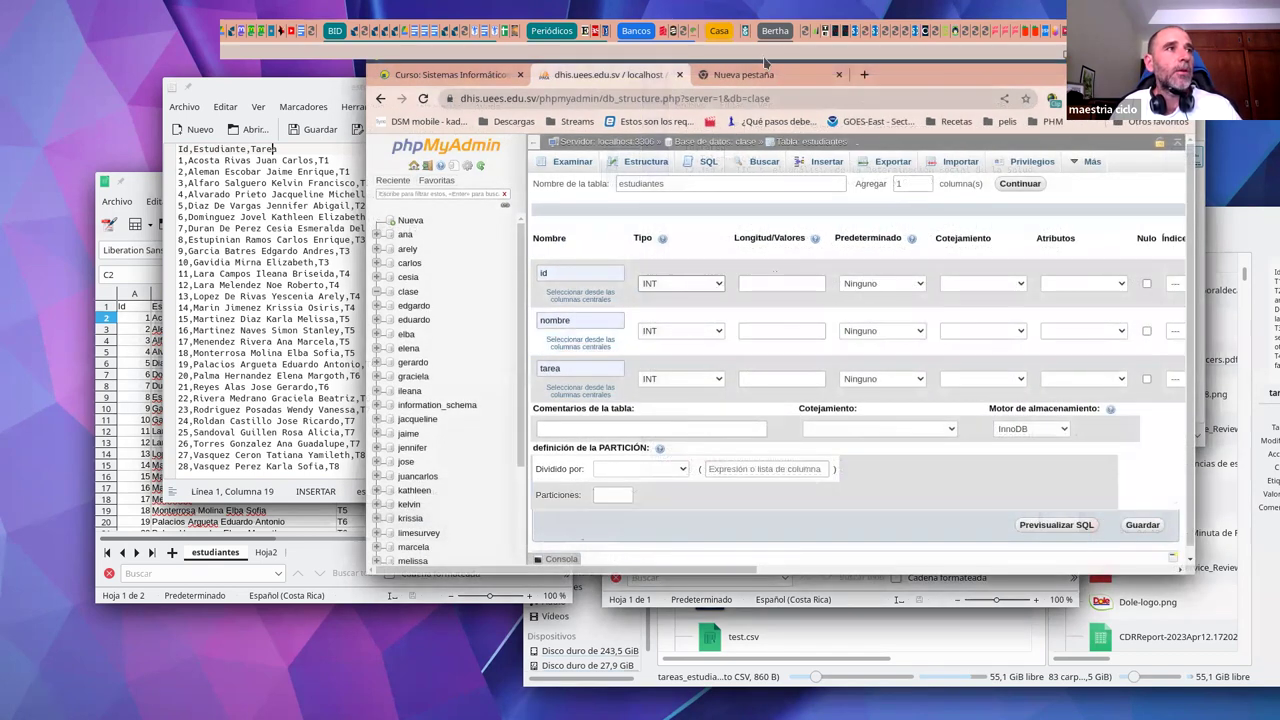
key("super+Up")
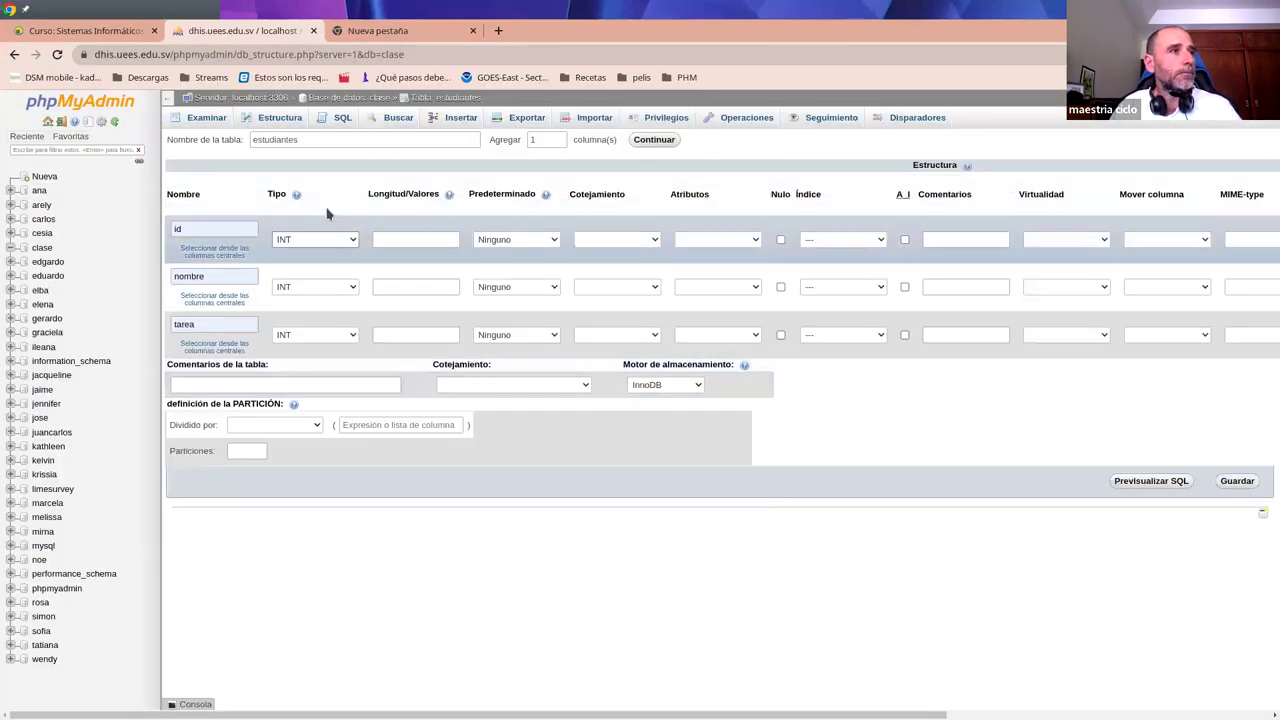
left_click(321, 290)
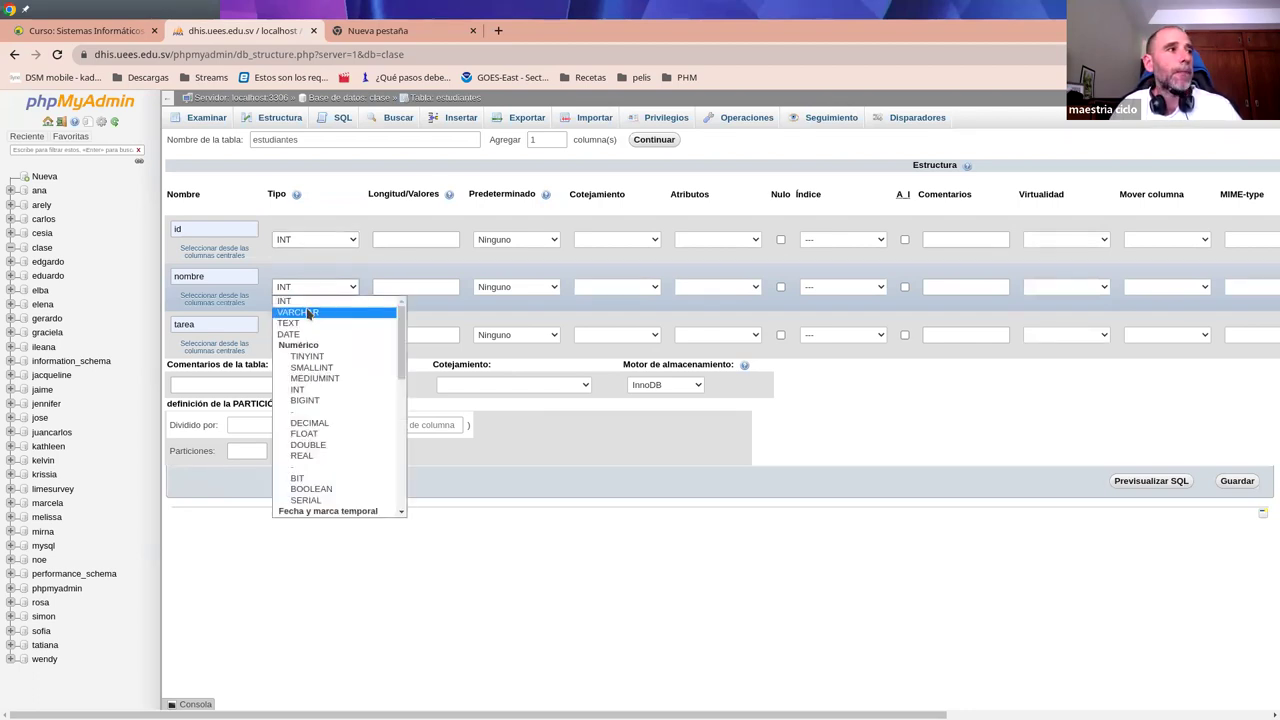
left_click(298, 313)
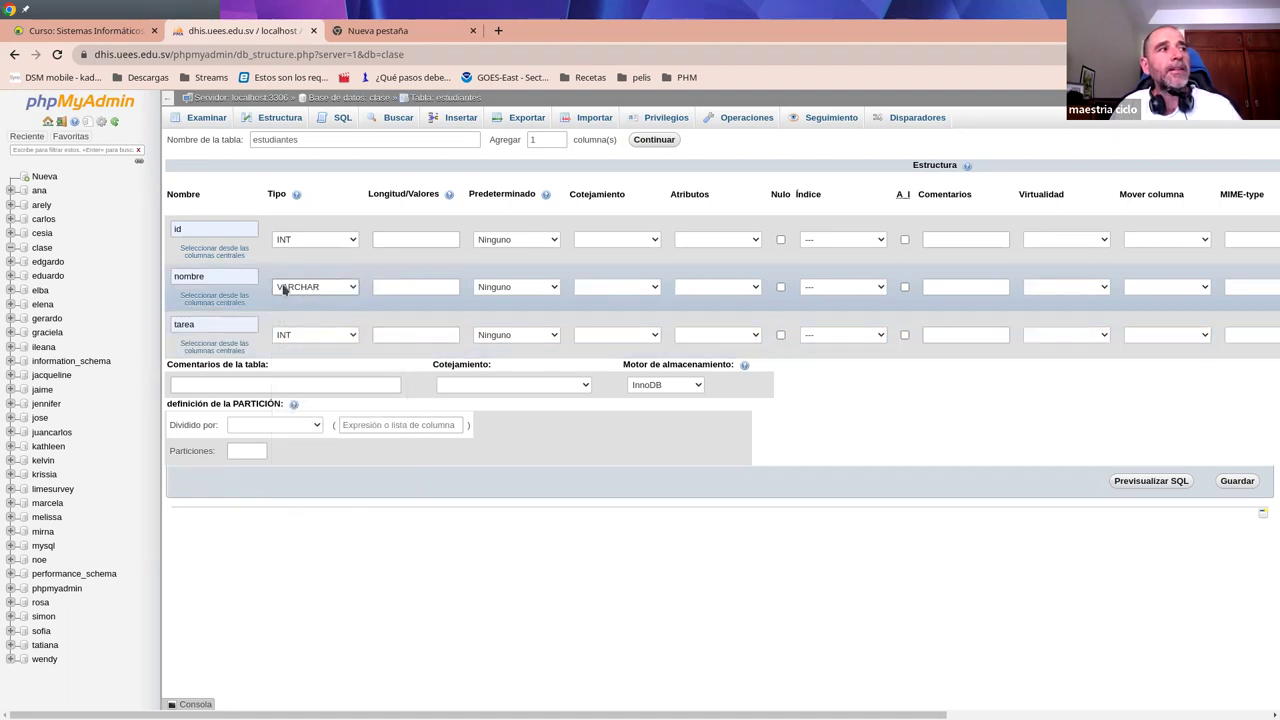
left_click(446, 291)
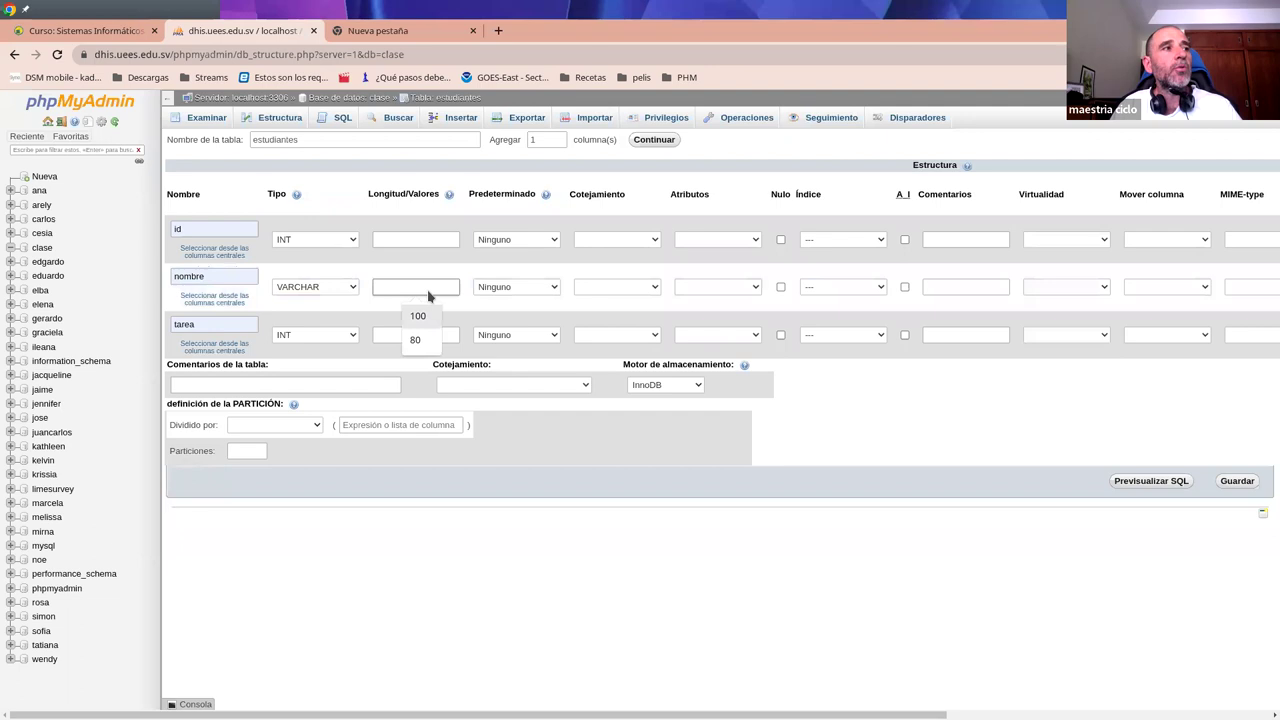
left_click(418, 316)
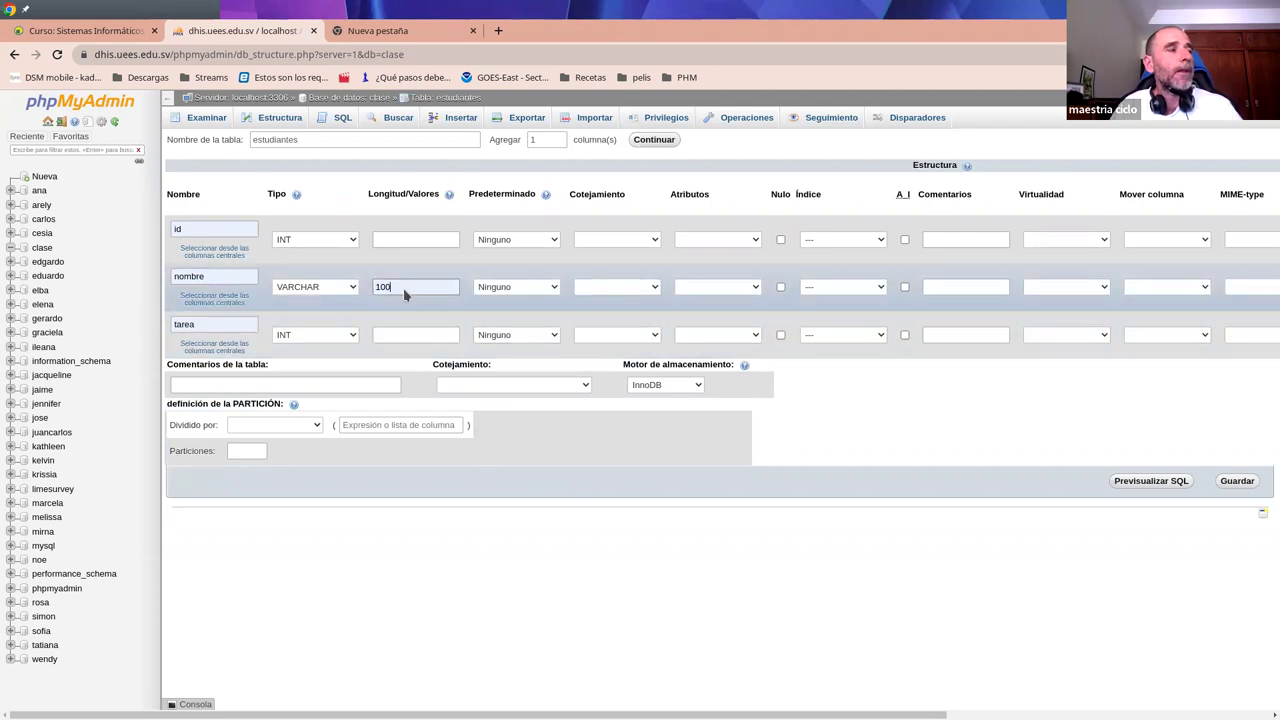
Step: Check the task codes in estudiantes.csv and define the tarea column as VARCHAR with length 2
double_click(370, 10)
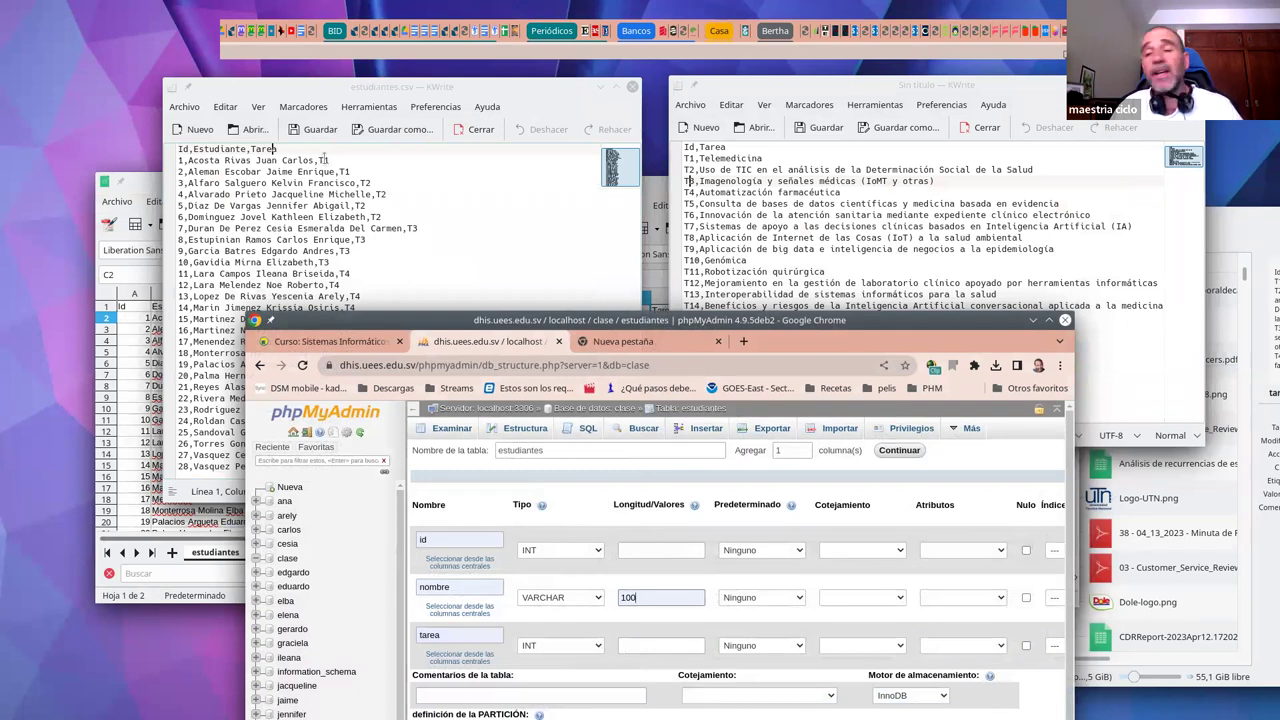
double_click(592, 323)
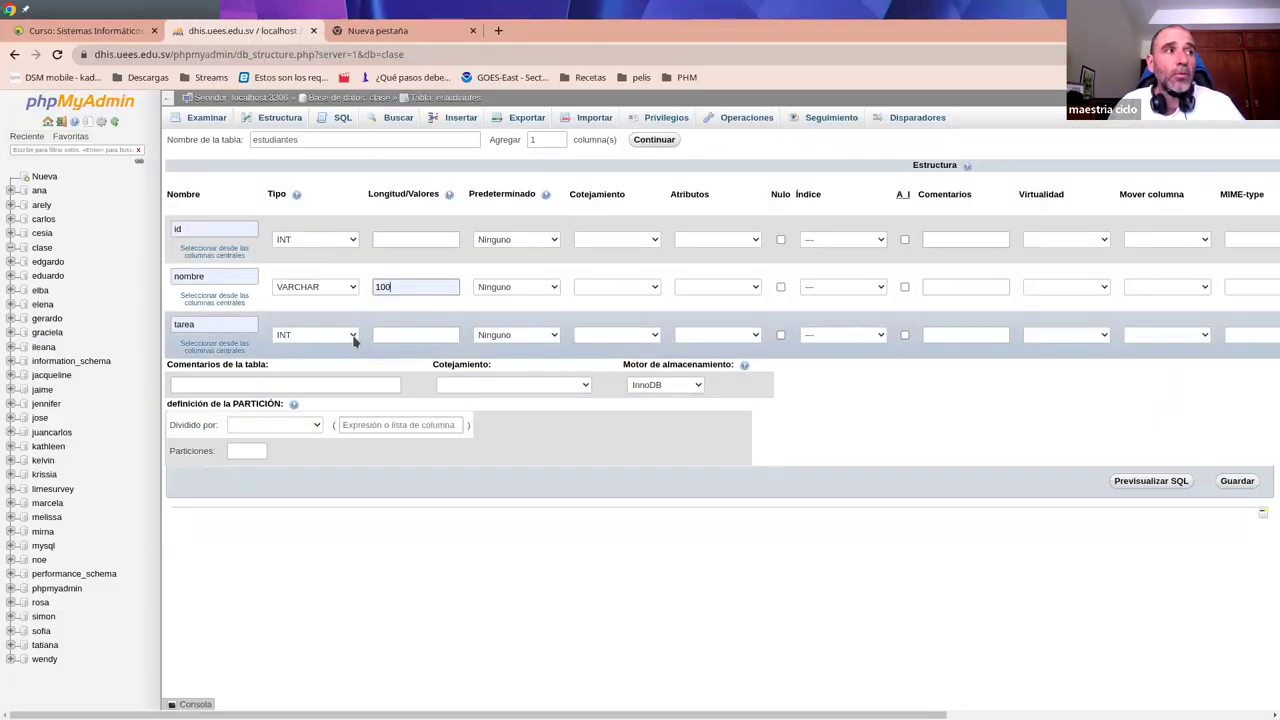
left_click(353, 335)
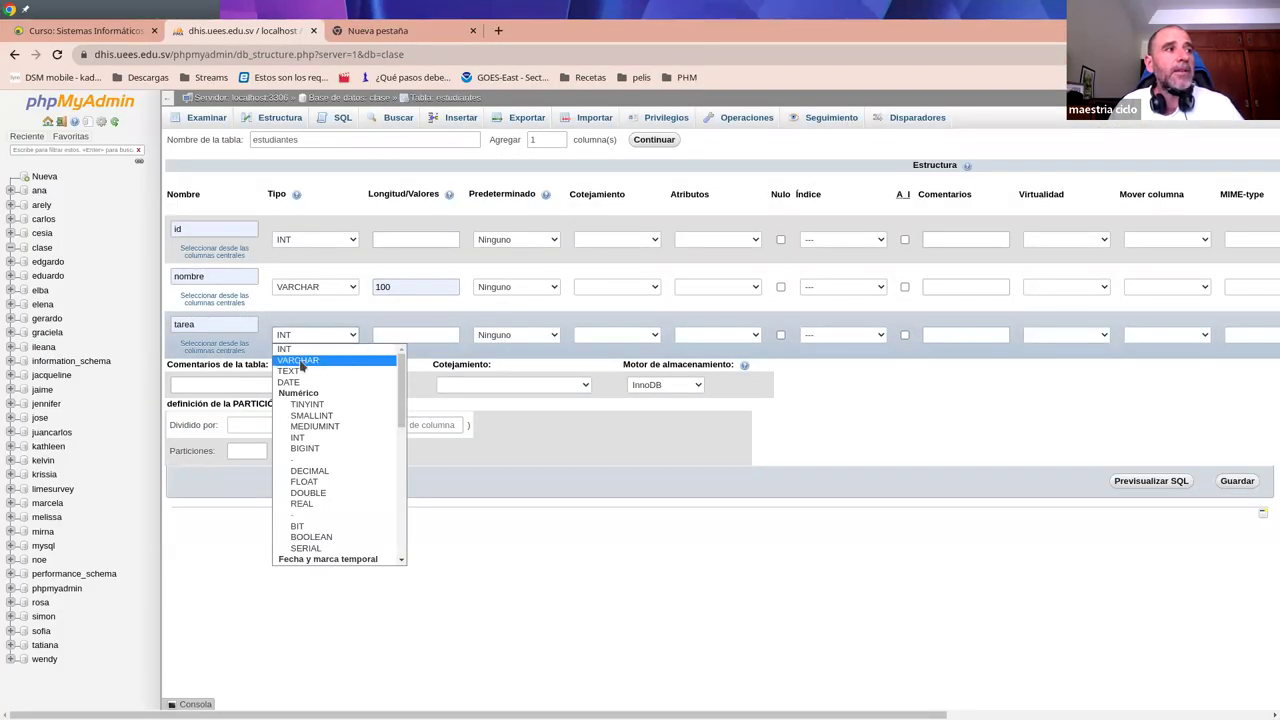
left_click(343, 364)
left_click(422, 335)
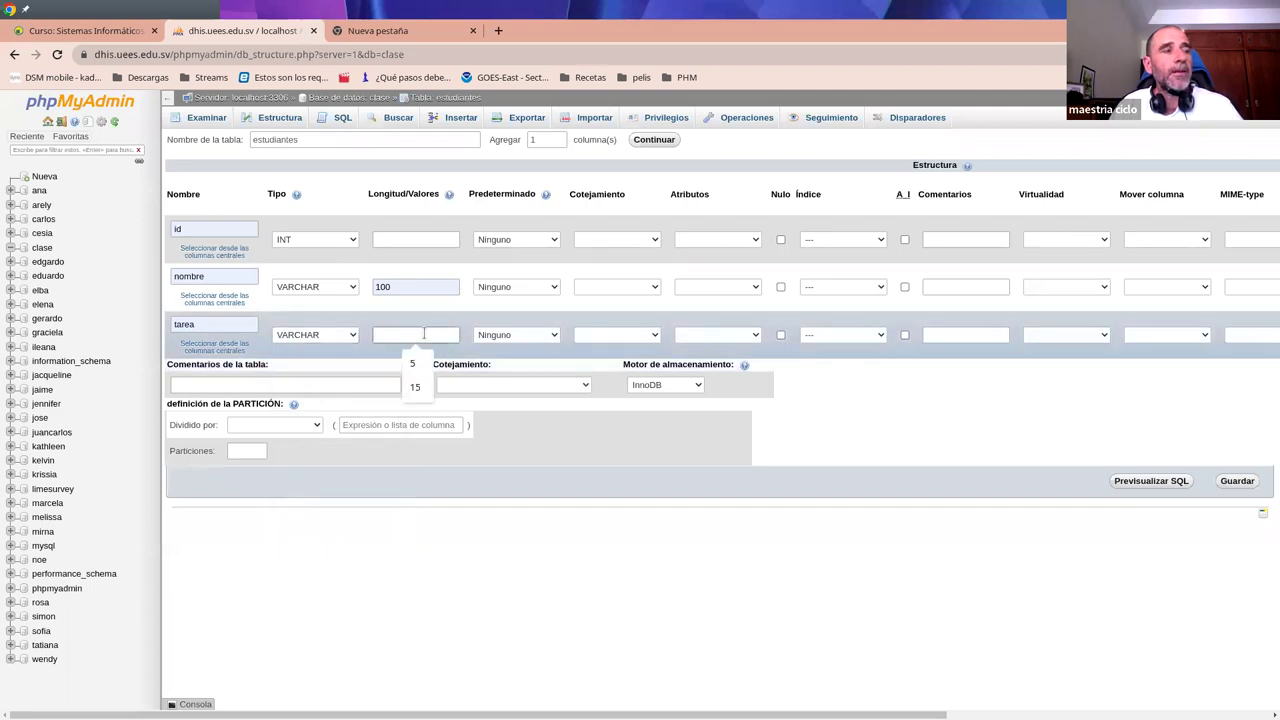
type("2")
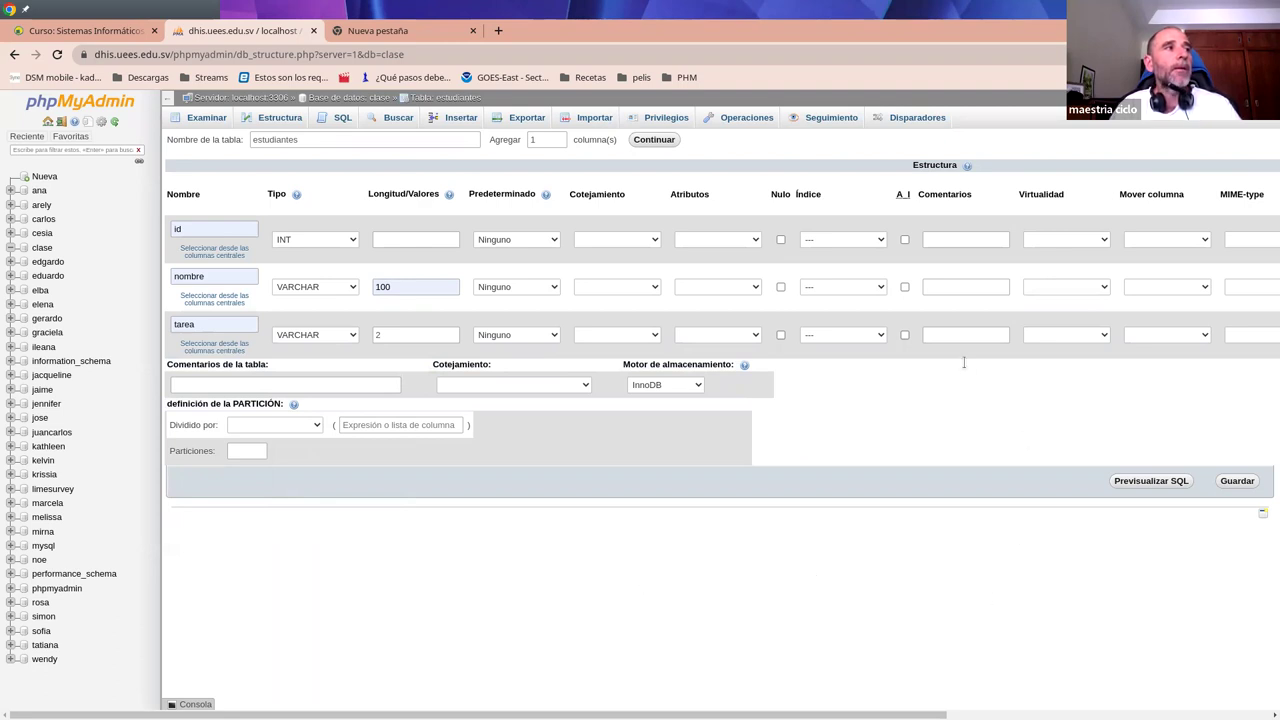
Step: Set a PRIMARY index on the id column, check the ids in estudiantes.csv and save the estudiantes table
left_click(850, 240)
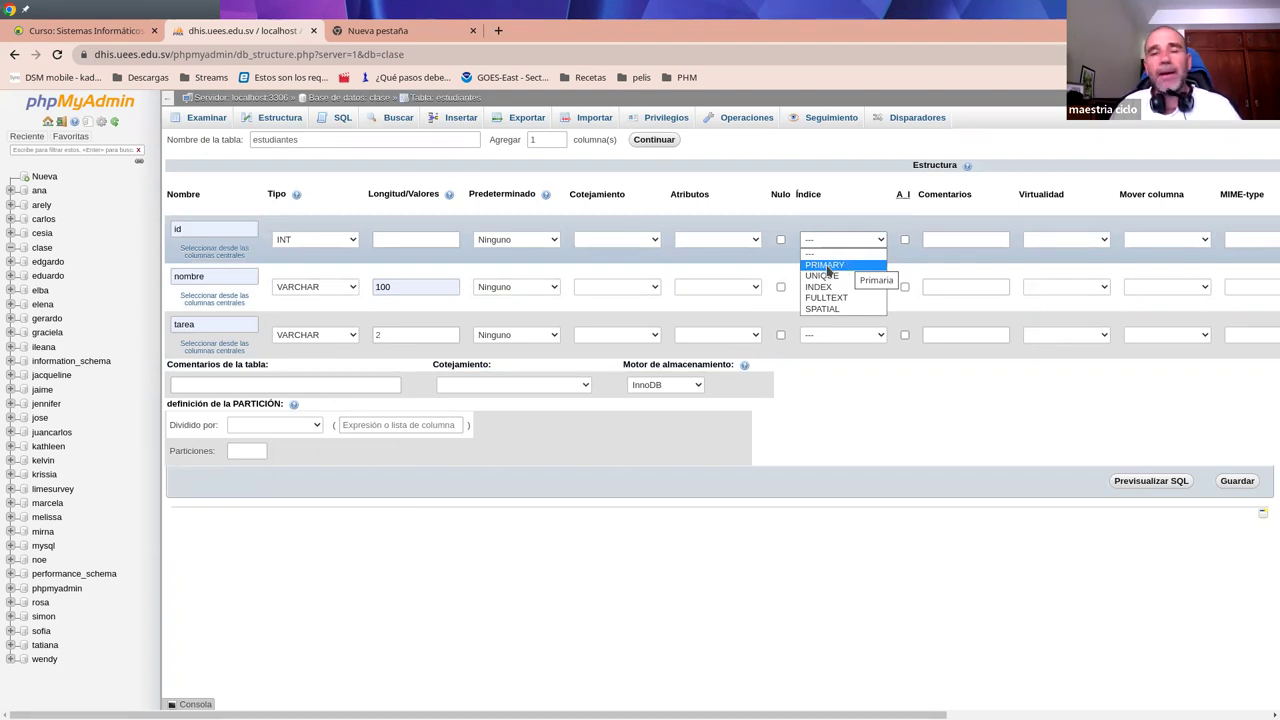
left_click(825, 266)
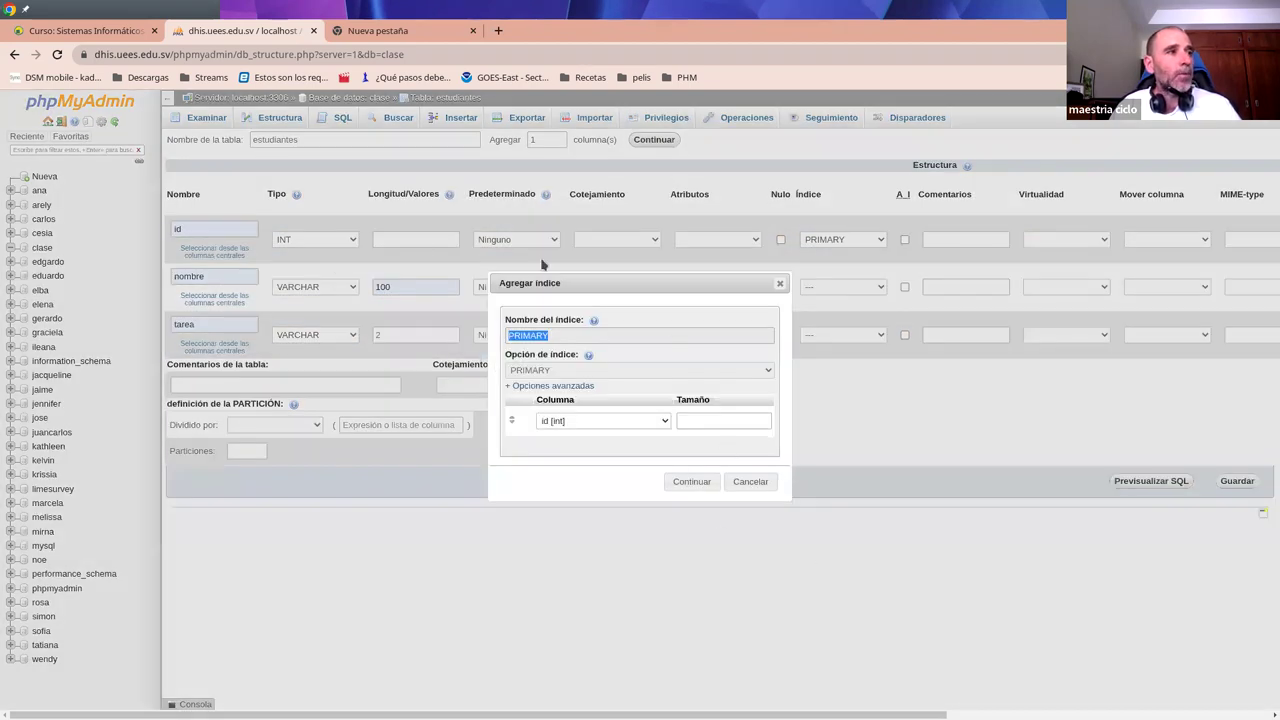
left_click(693, 482)
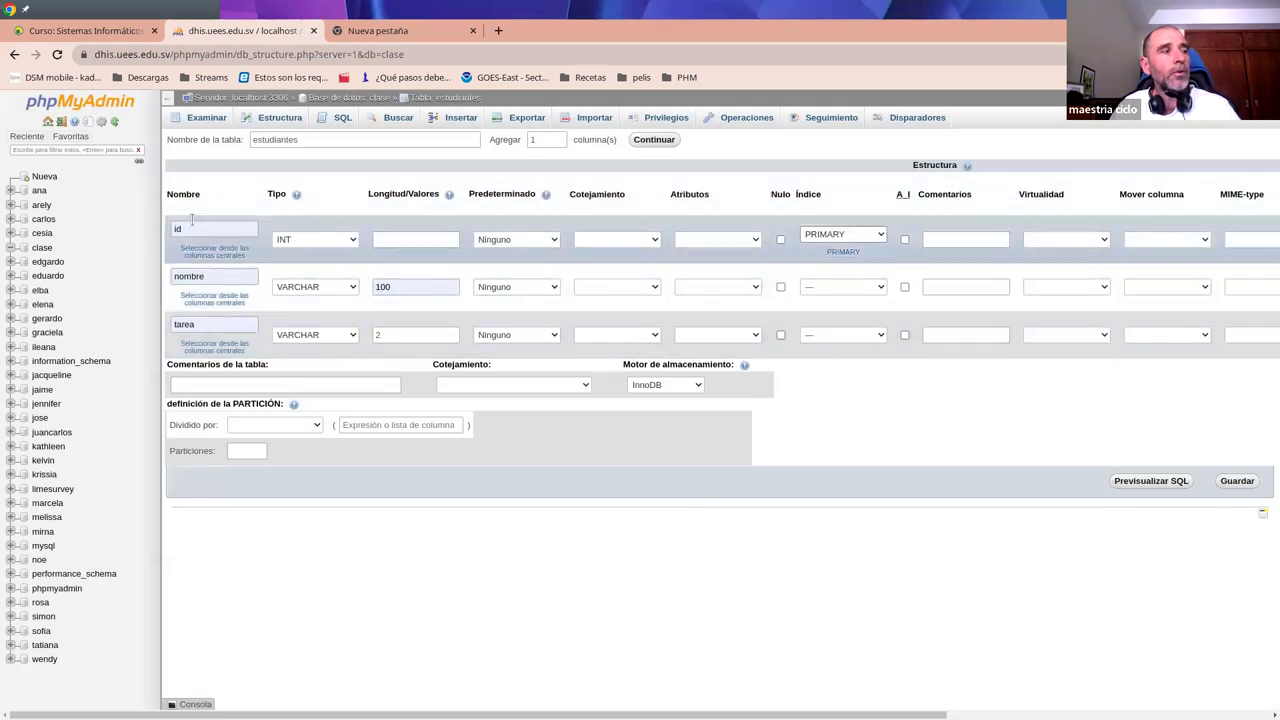
double_click(197, 12)
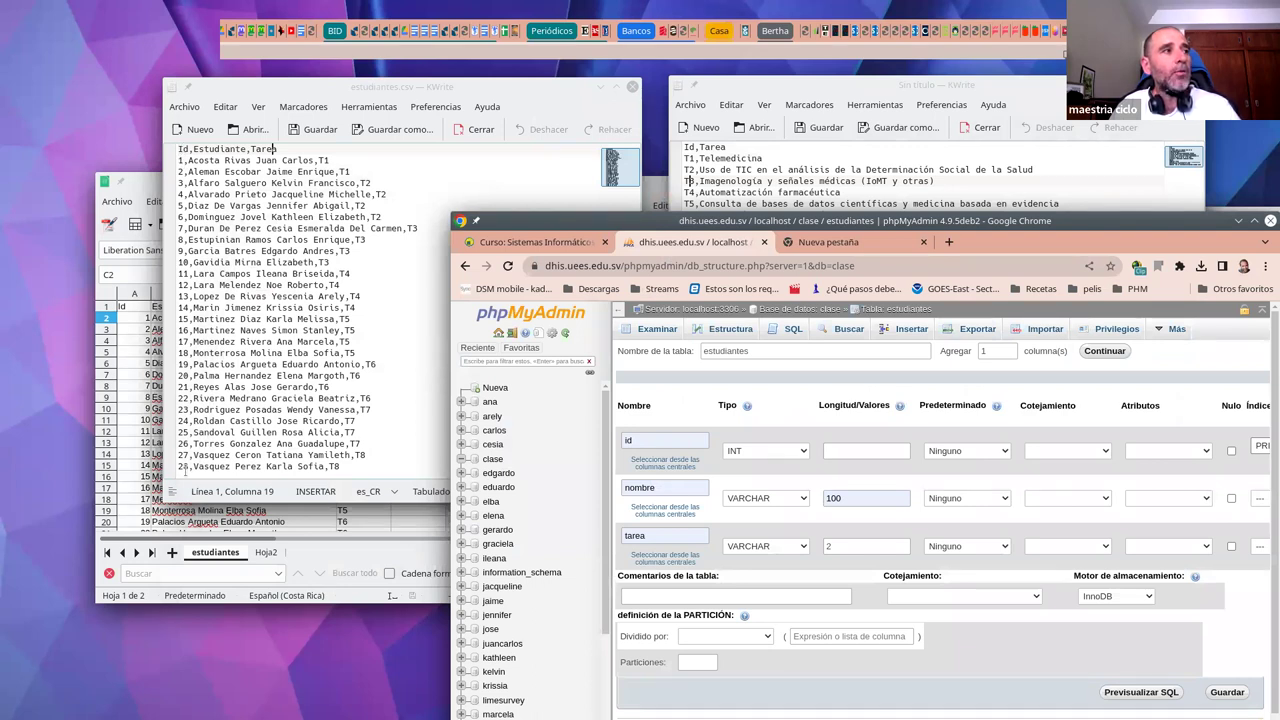
double_click(872, 222)
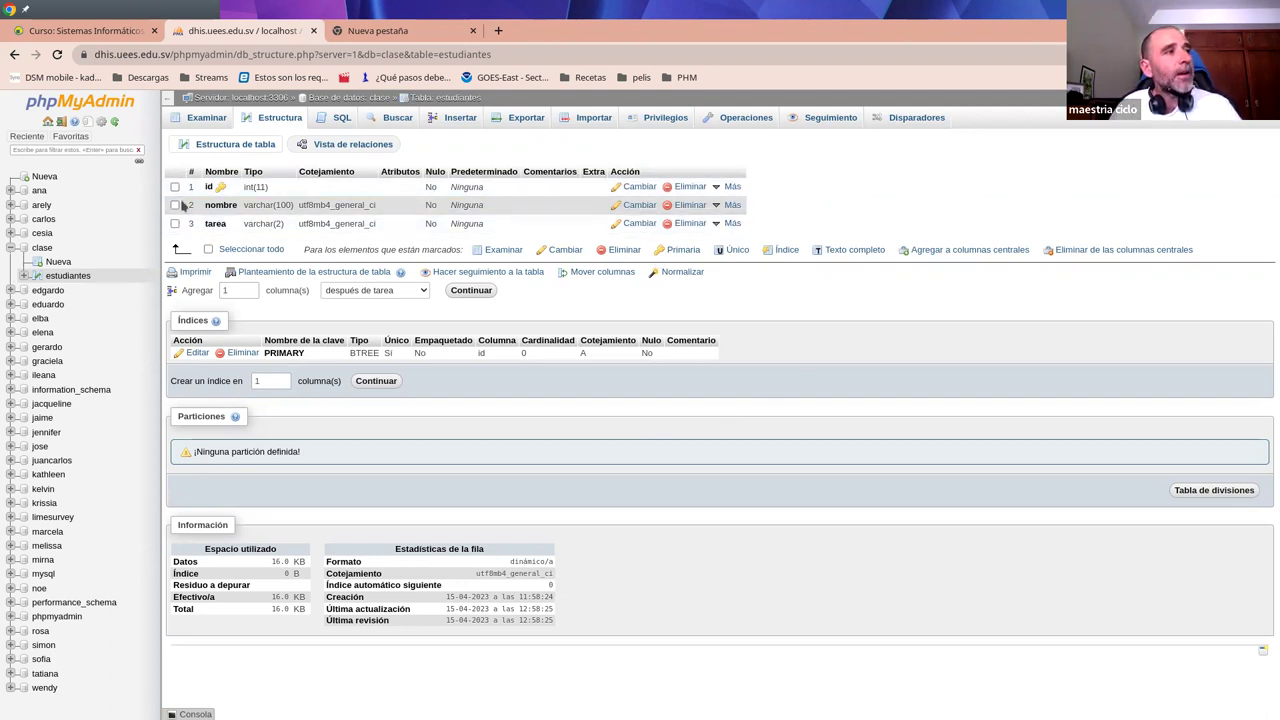
Step: Start another table in the clase database and define its first column as id, VARCHAR with length 2 and a PRIMARY index
left_click(57, 263)
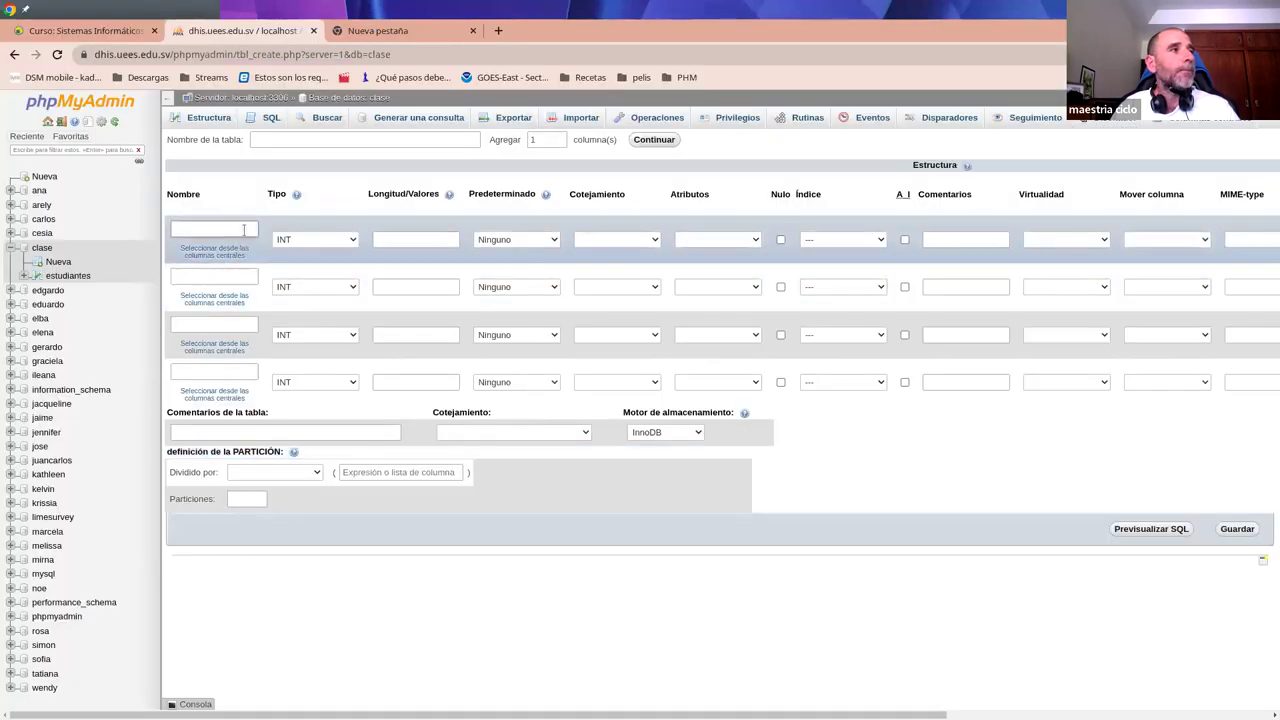
left_click(238, 224)
left_click(217, 257)
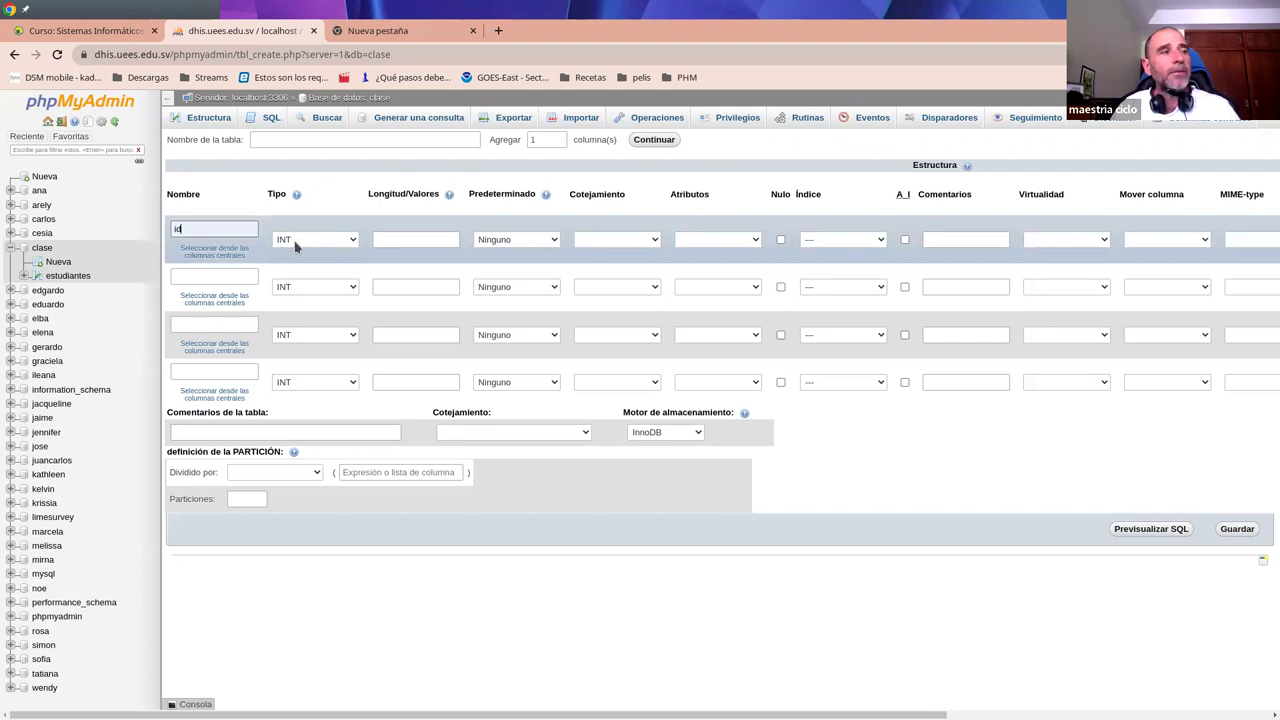
left_click(295, 246)
left_click(310, 276)
left_click(390, 240)
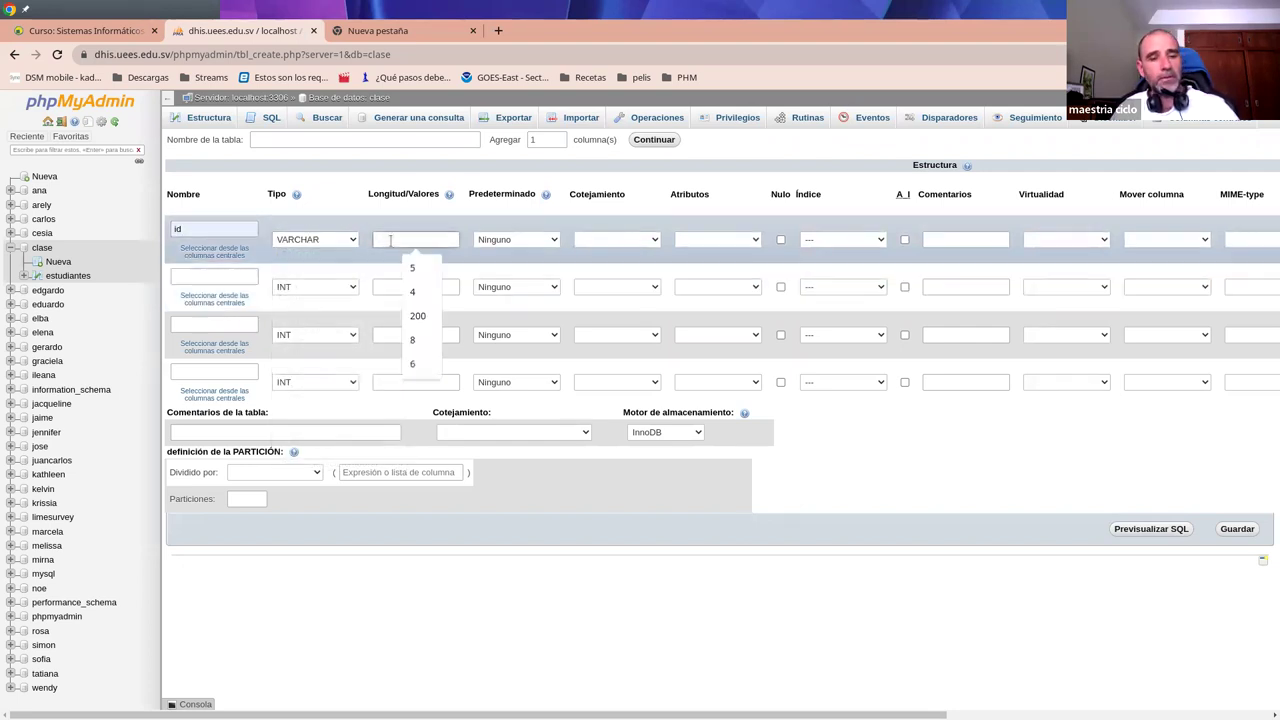
type("2")
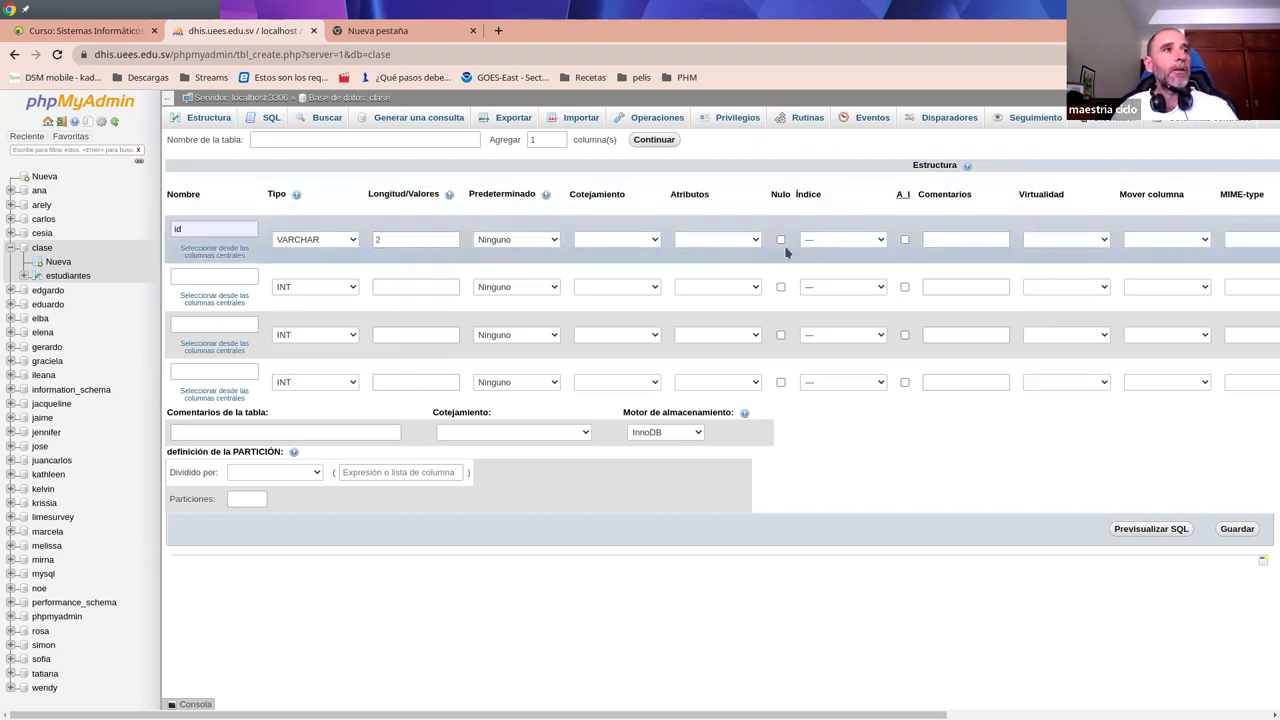
left_click(848, 245)
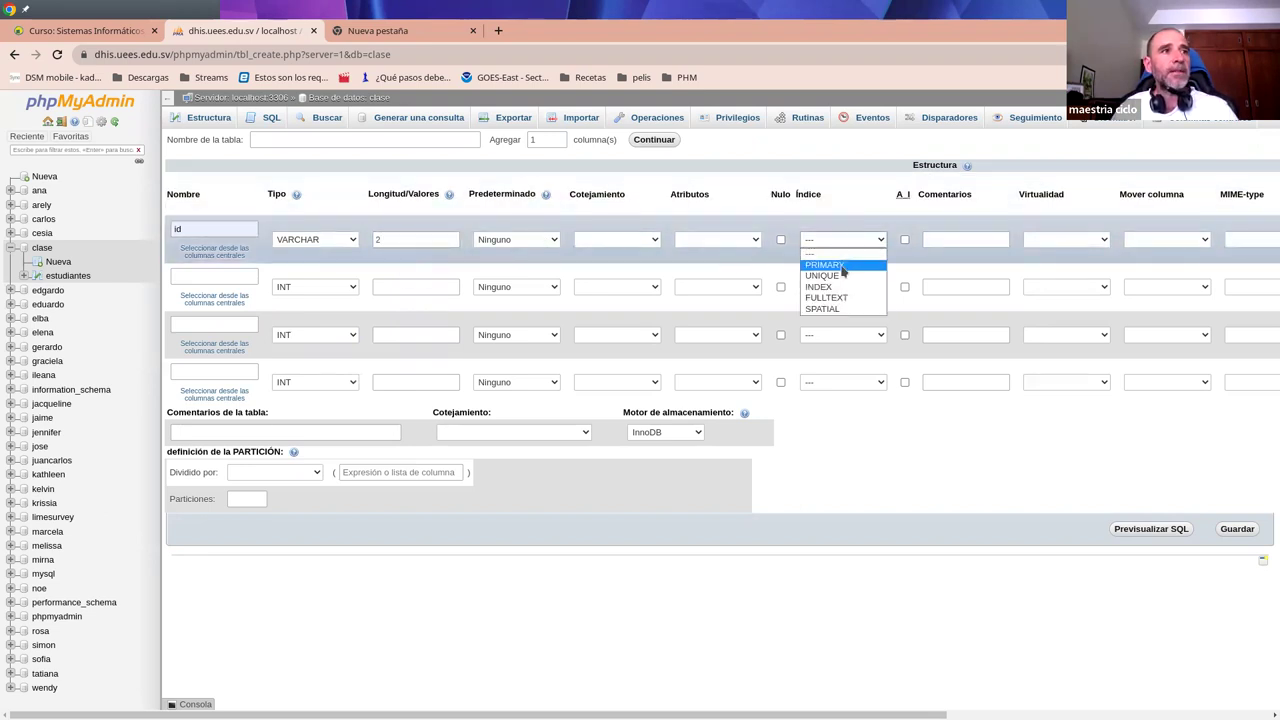
left_click(846, 265)
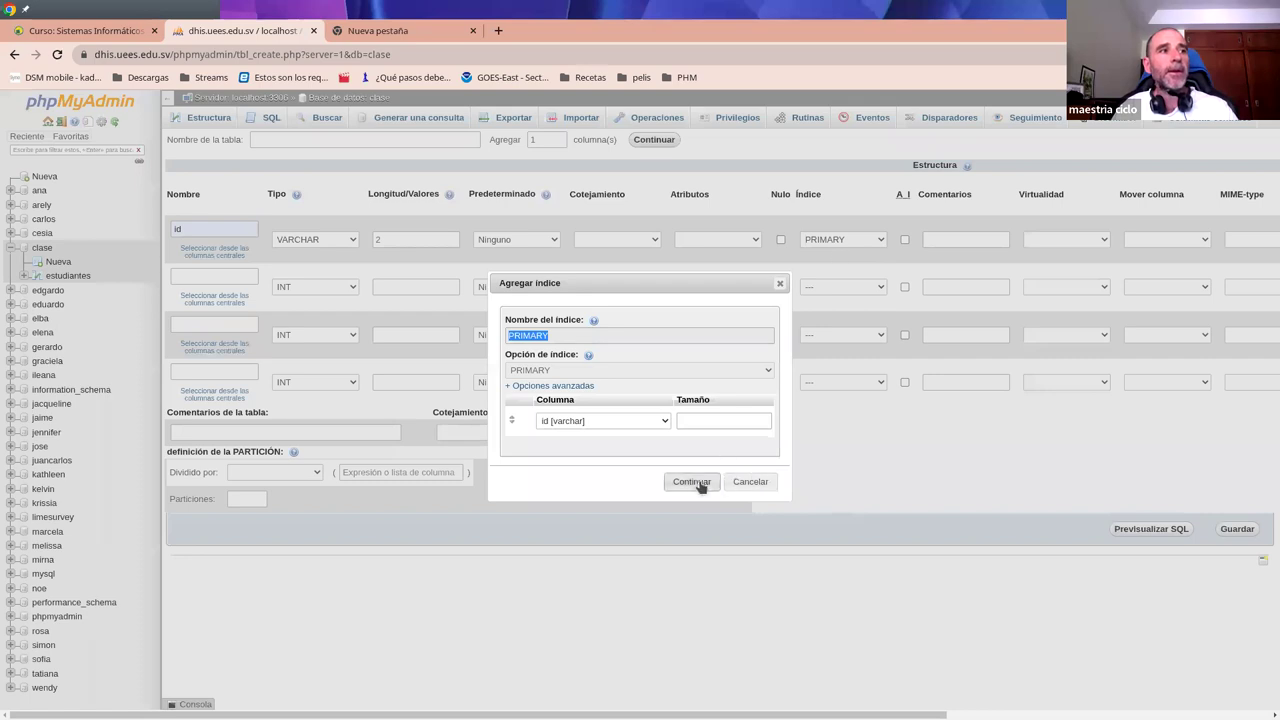
left_click(695, 484)
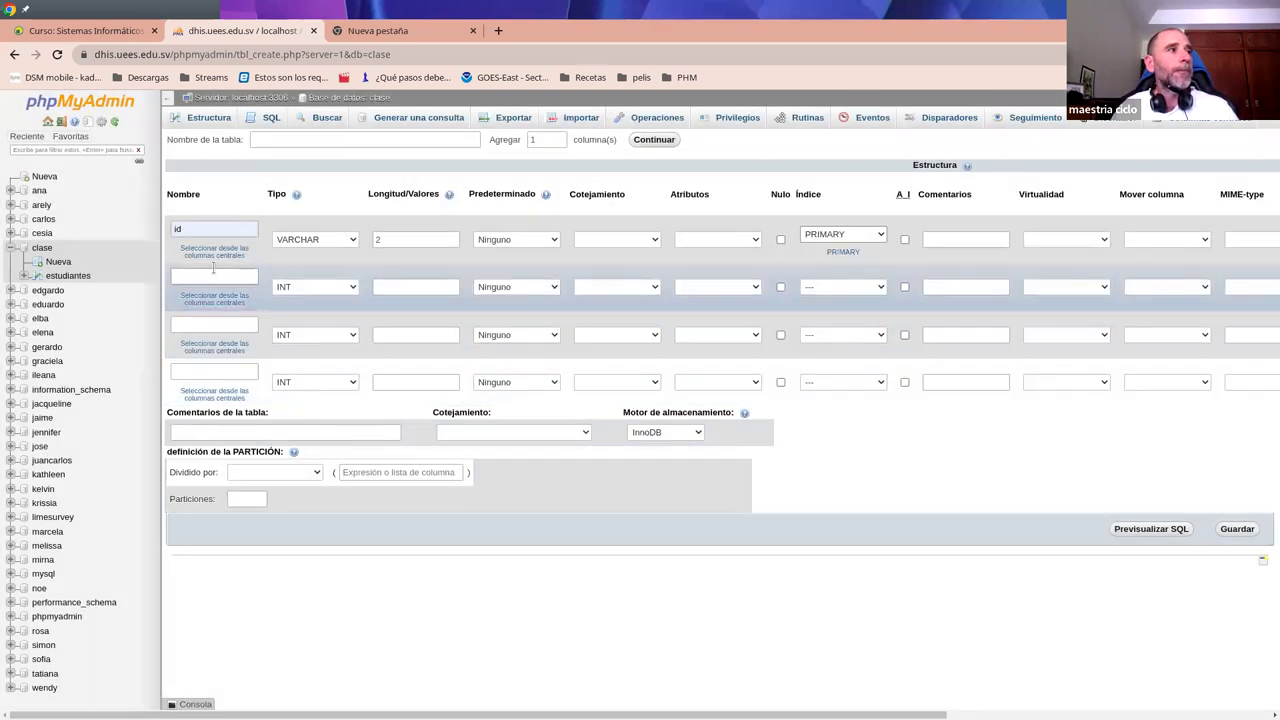
Step: Define the new table's second column as descripcion, without an accent, VARCHAR with length 100
left_click(213, 272)
left_click(214, 330)
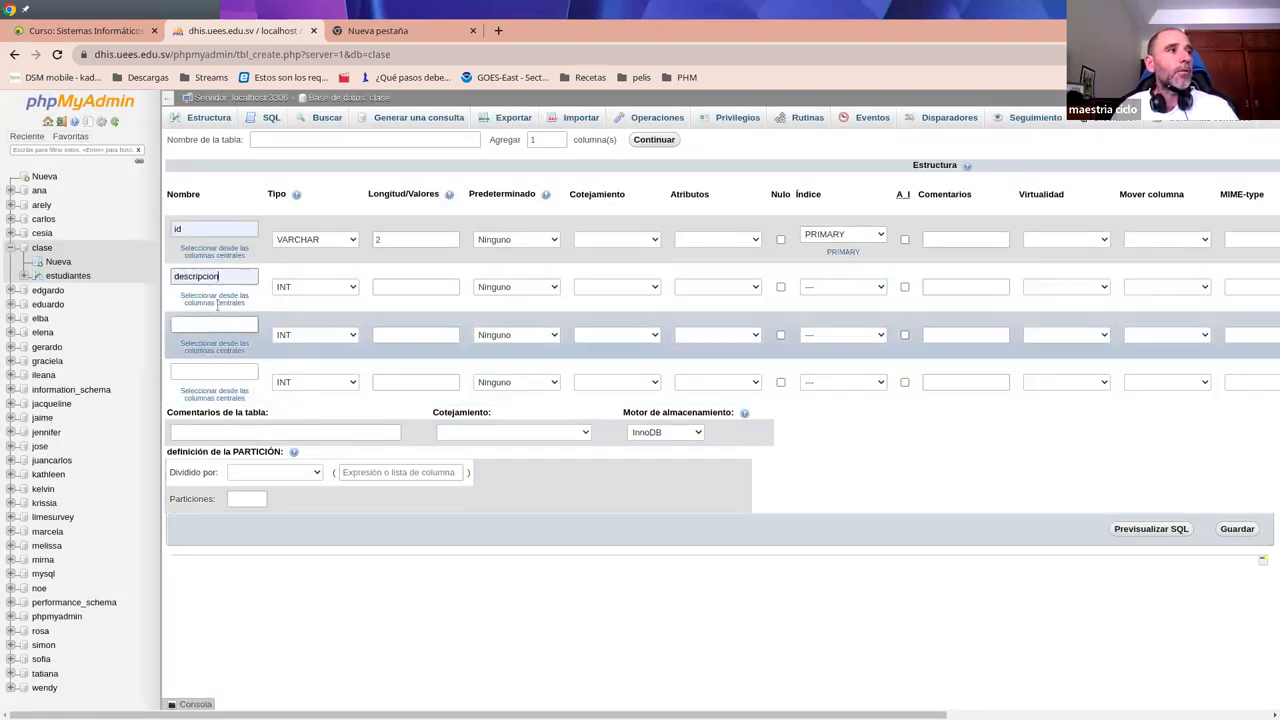
double_click(223, 275)
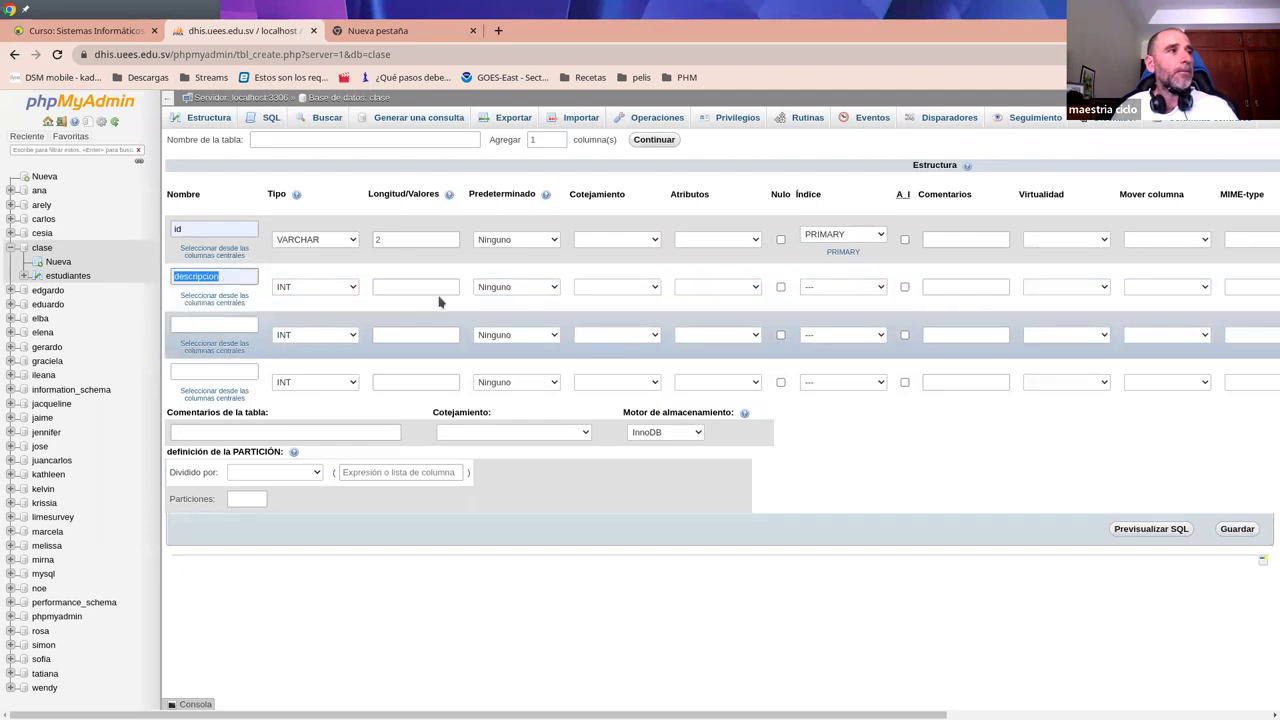
left_click(340, 287)
left_click(335, 313)
left_click(414, 288)
type("100")
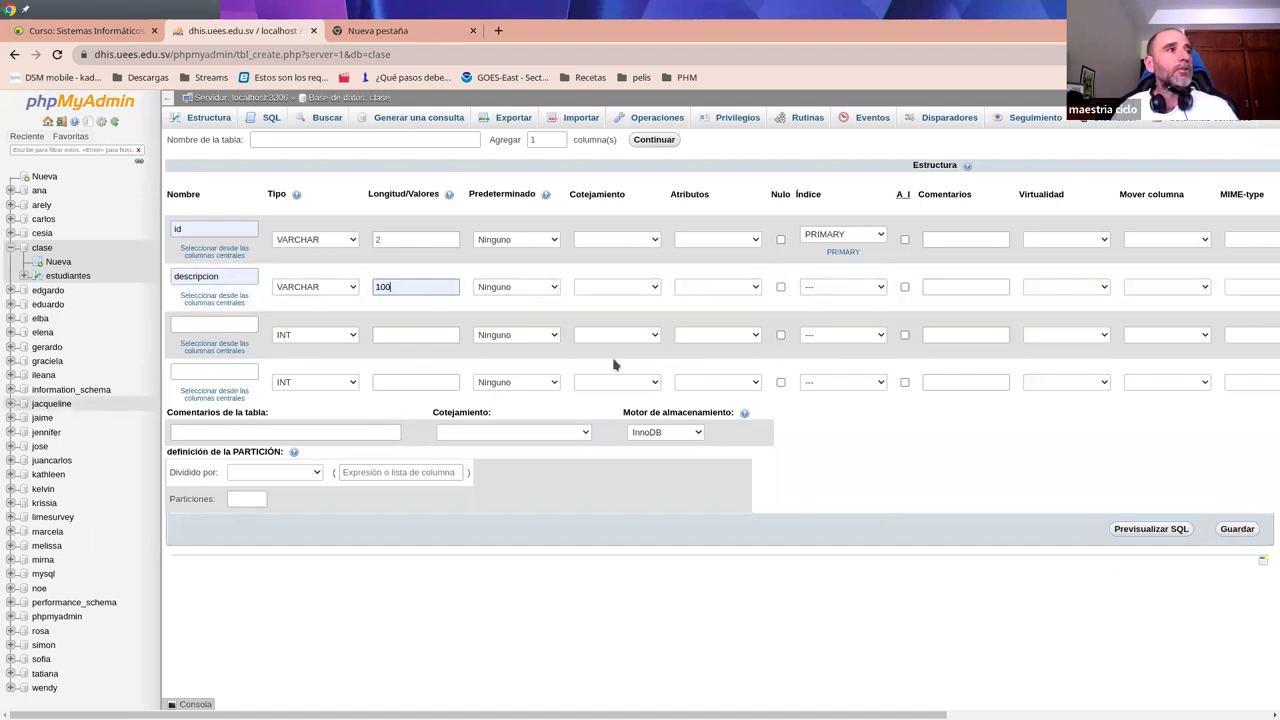
Step: Name the new table tareas and save it
left_click(1237, 529)
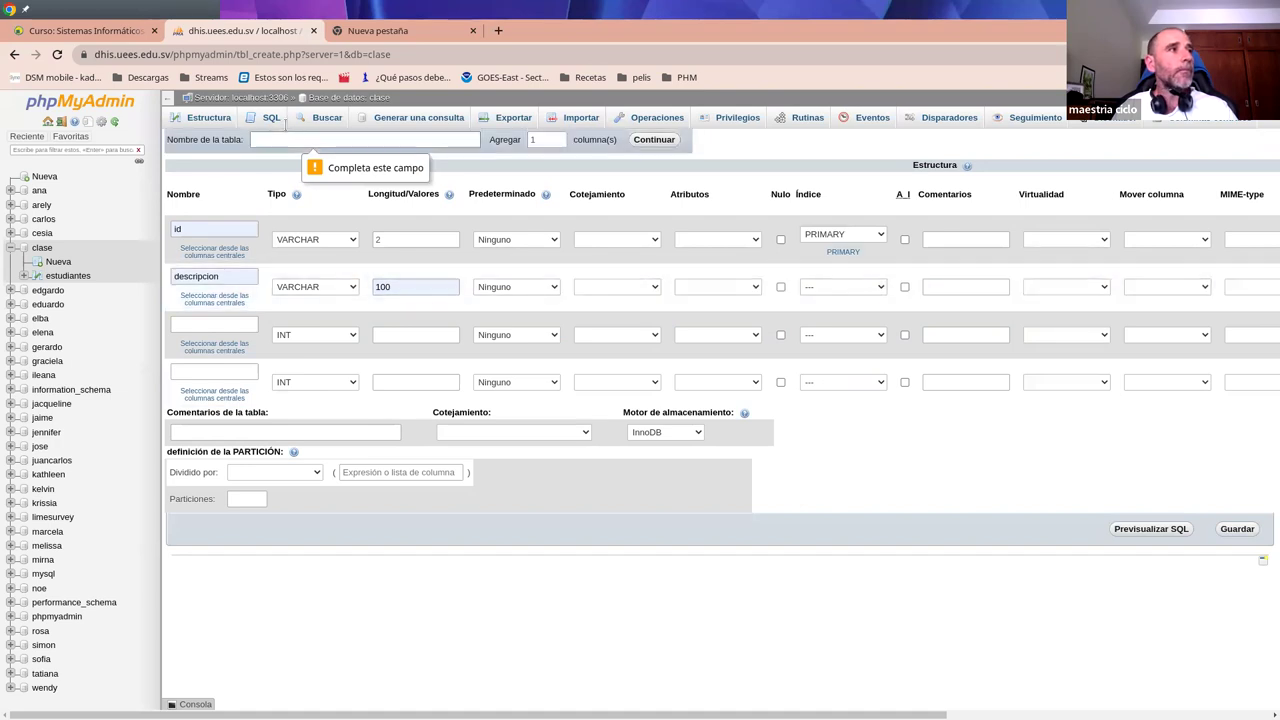
left_click(300, 141)
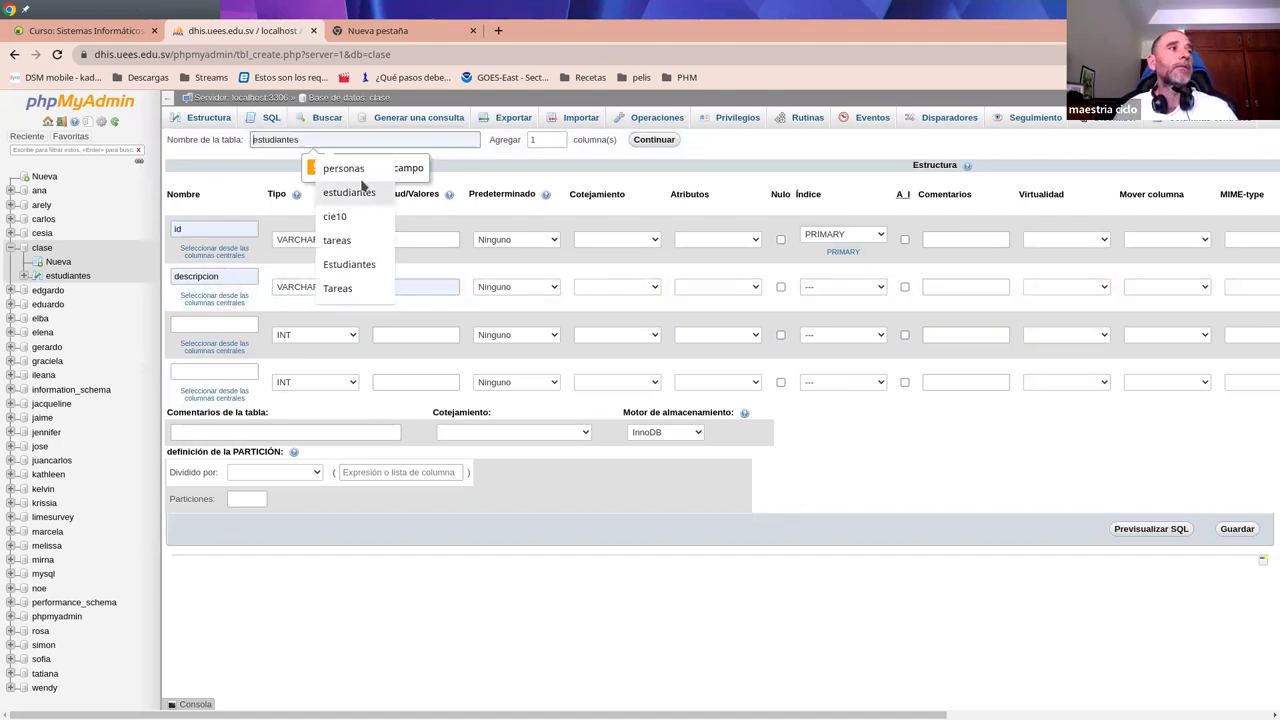
left_click(345, 241)
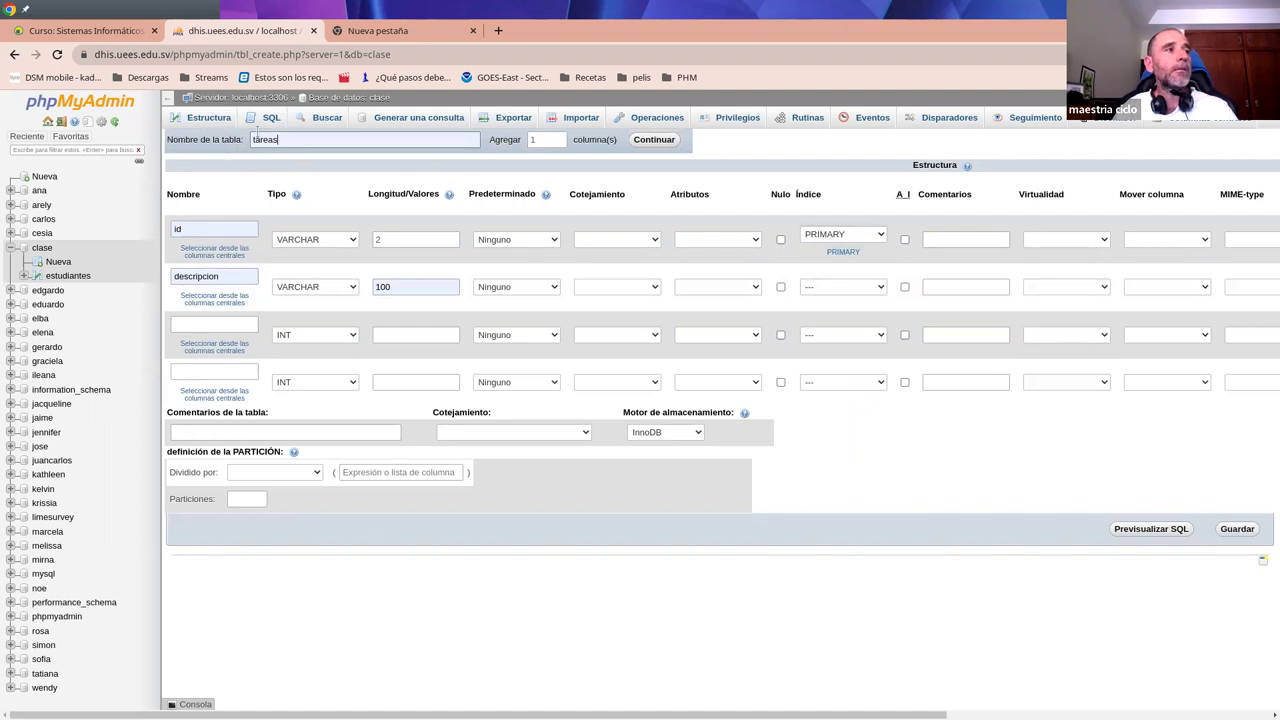
left_click(1237, 530)
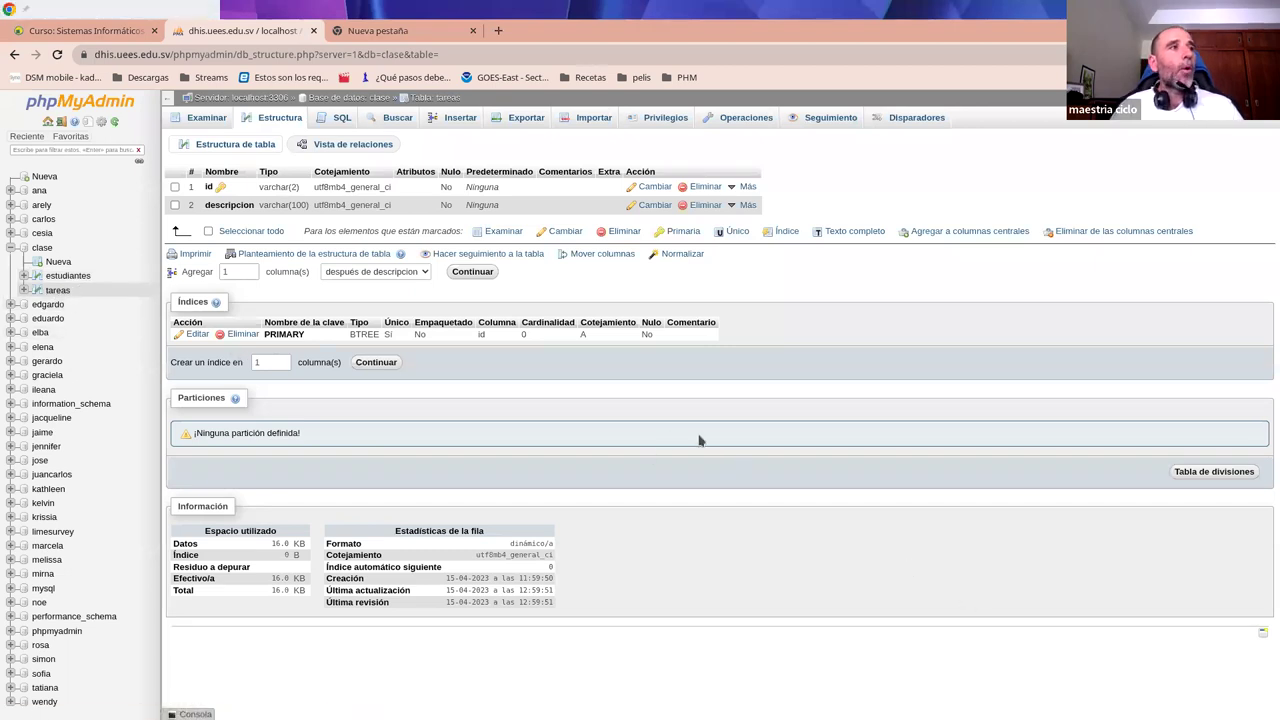
Step: Open the estudiantes table and view its structure and its form for inserting rows
left_click(80, 279)
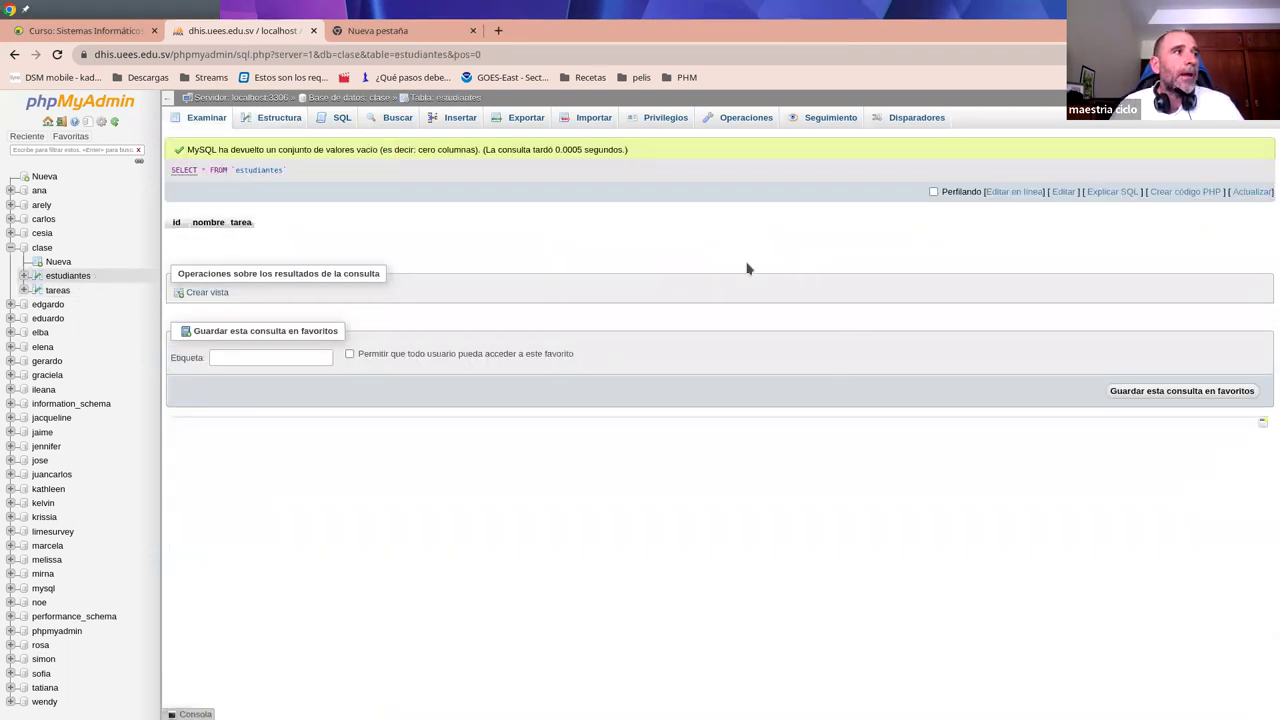
left_click(281, 120)
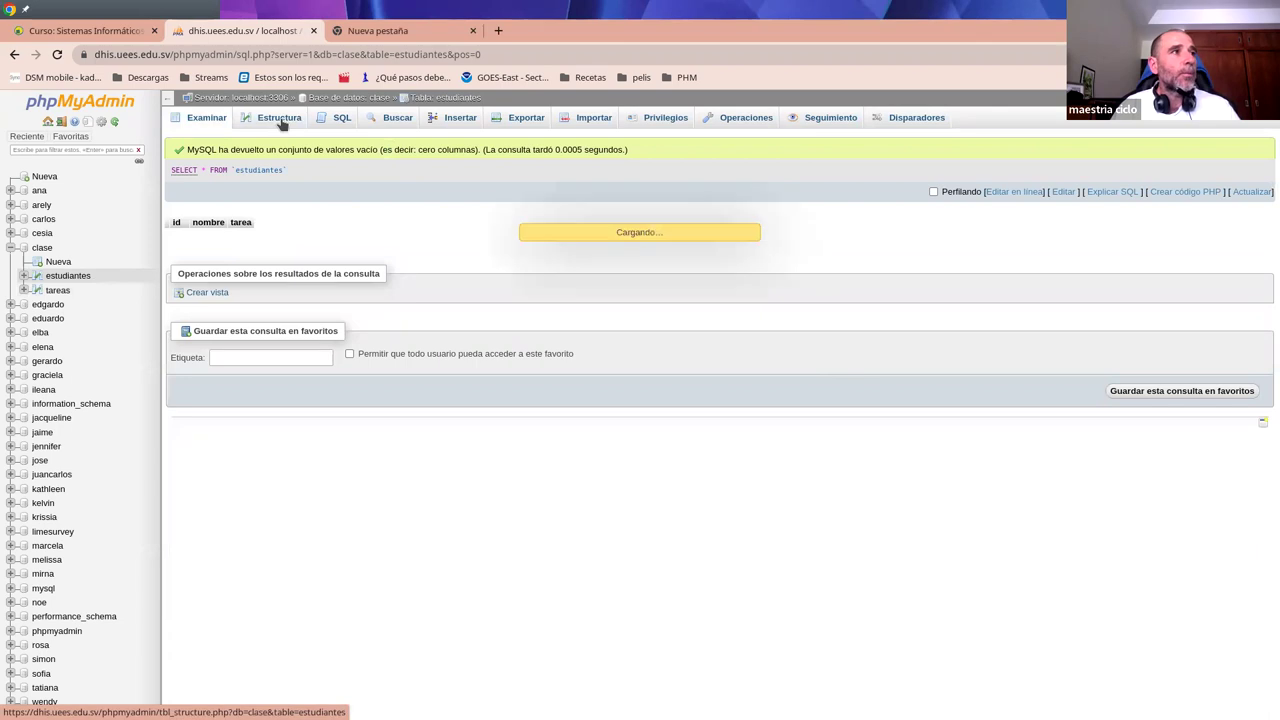
left_click(440, 124)
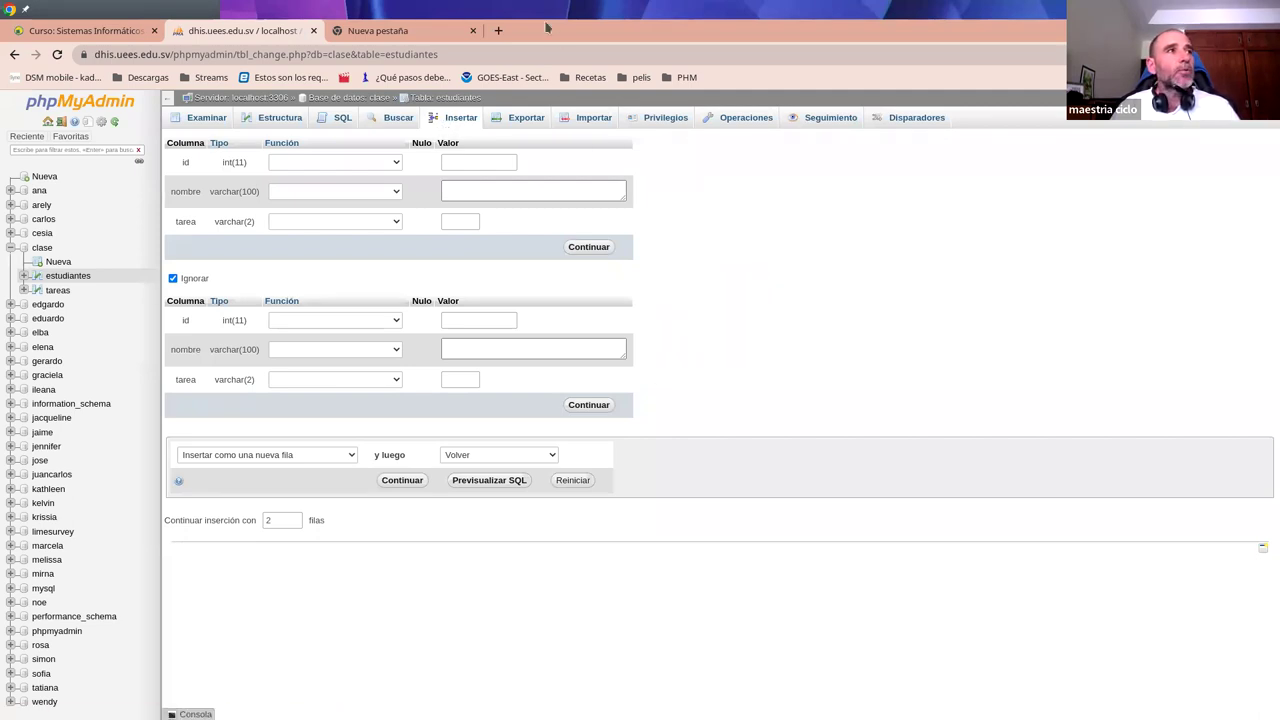
Step: Shrink the browser window to review the student and task lists in KWrite, and maximize it again
left_click_drag(52, 12, 180, 493)
left_click(445, 318)
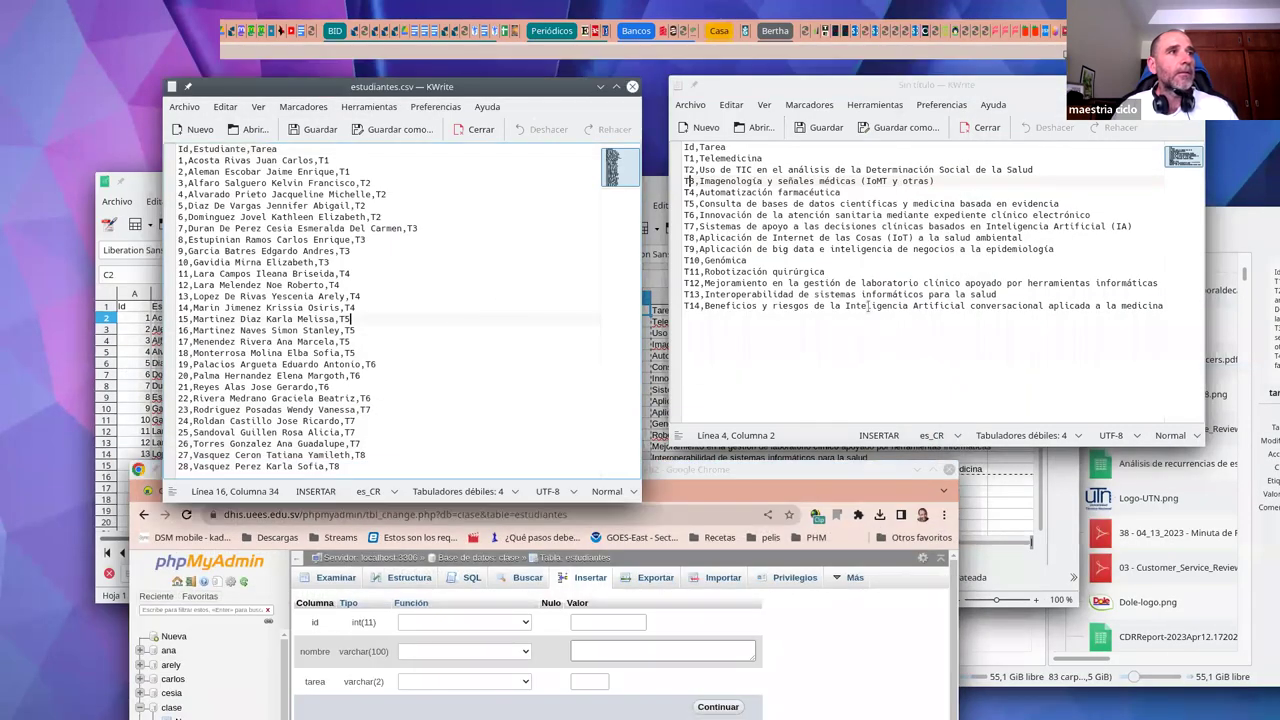
left_click(913, 337)
left_click(439, 299)
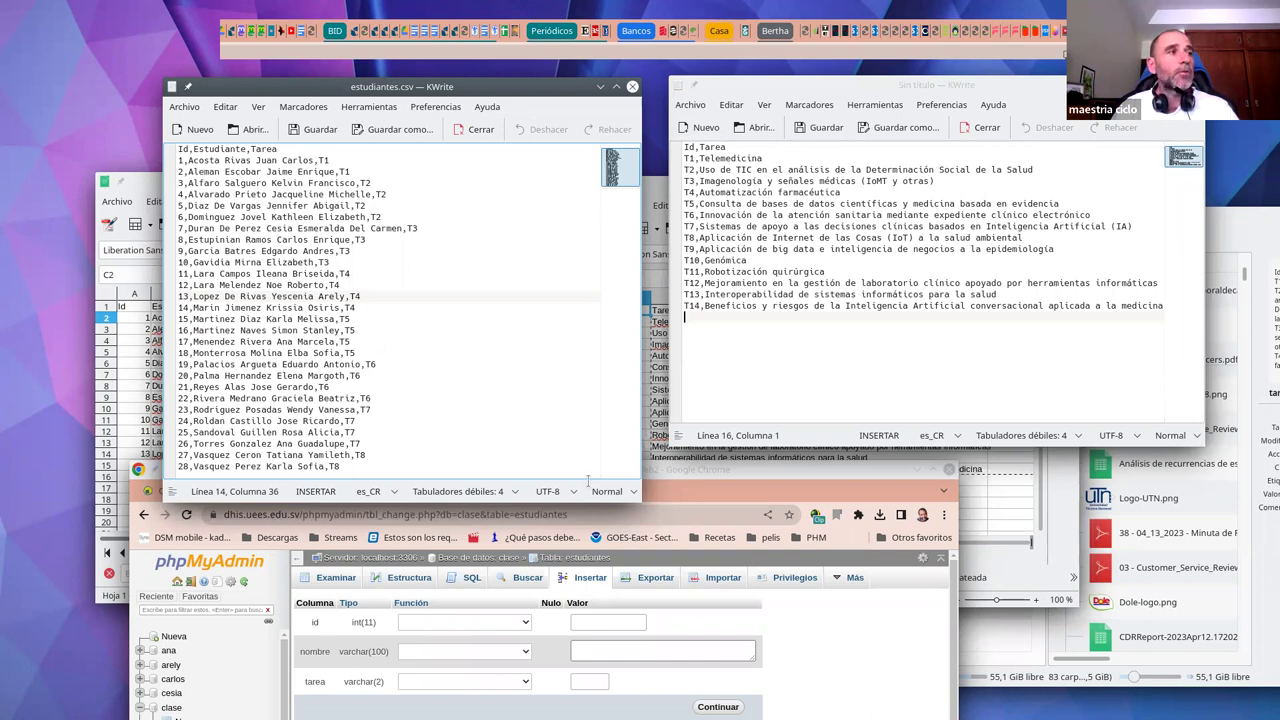
double_click(669, 474)
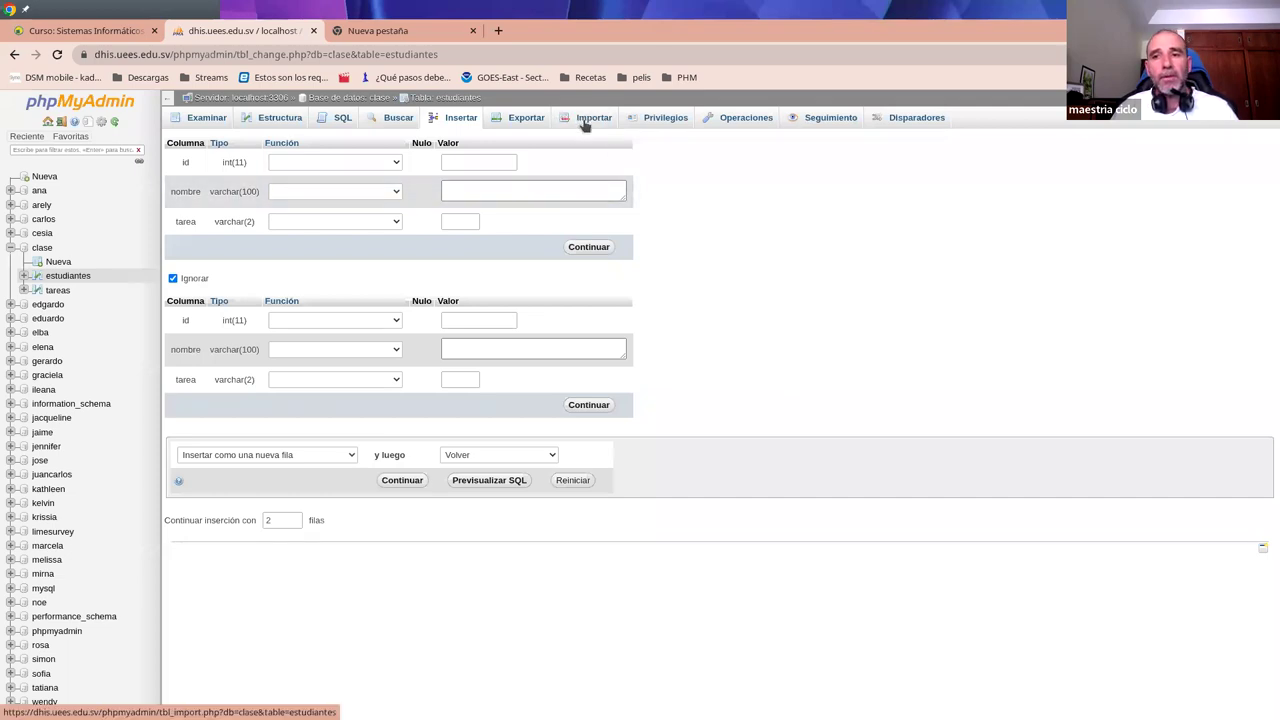
Step: Choose estudiantes.csv from the Semana 8 folder of the Semestre I 2023 course documents as the import file for the estudiantes table
left_click(588, 119)
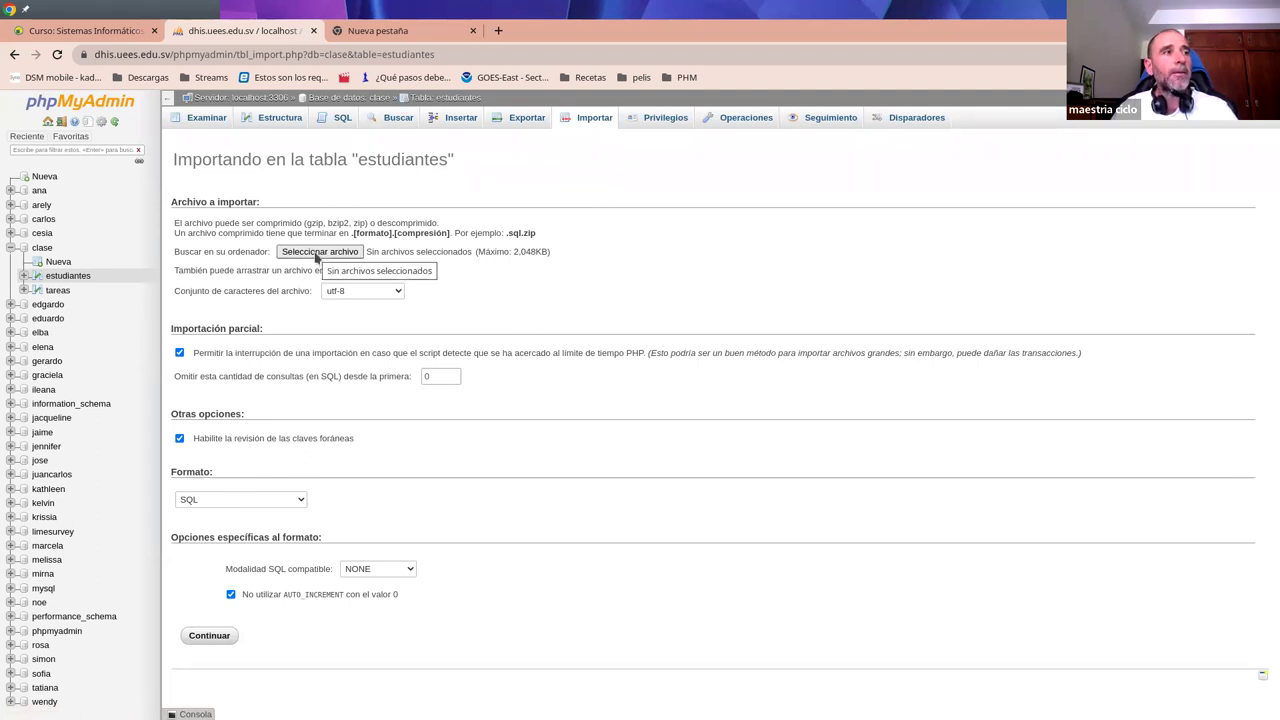
left_click(316, 256)
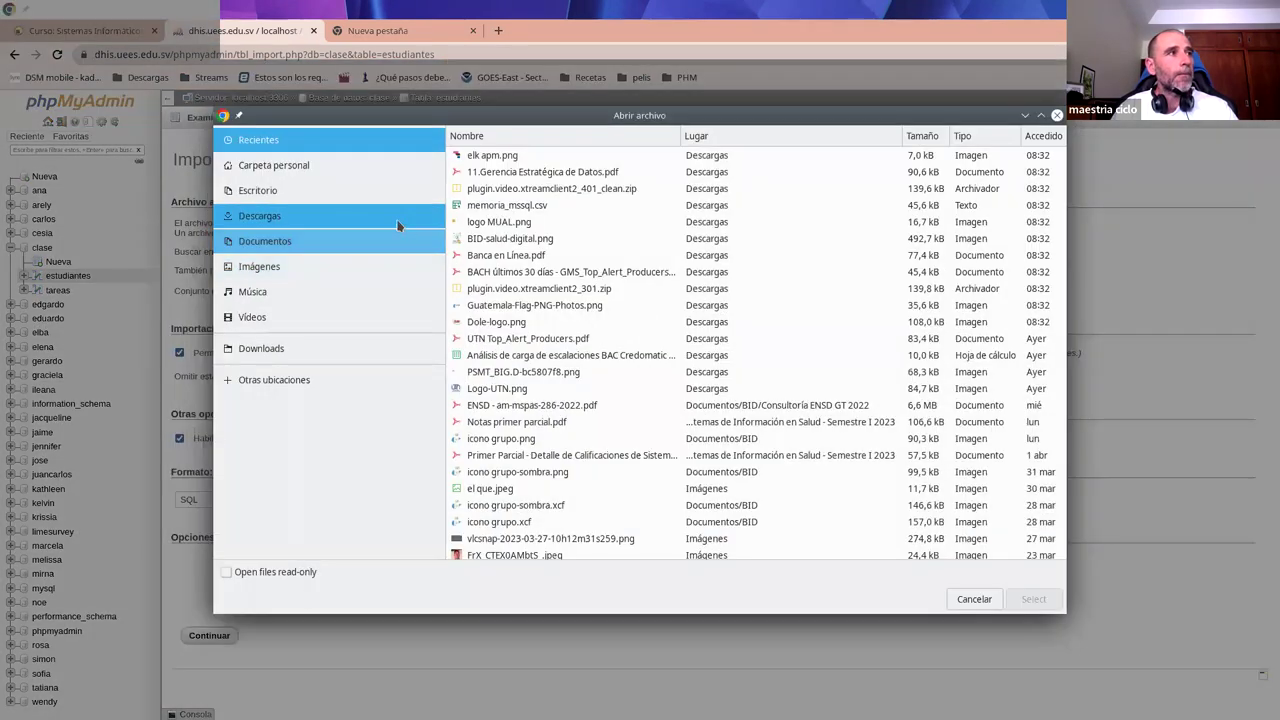
left_click(285, 242)
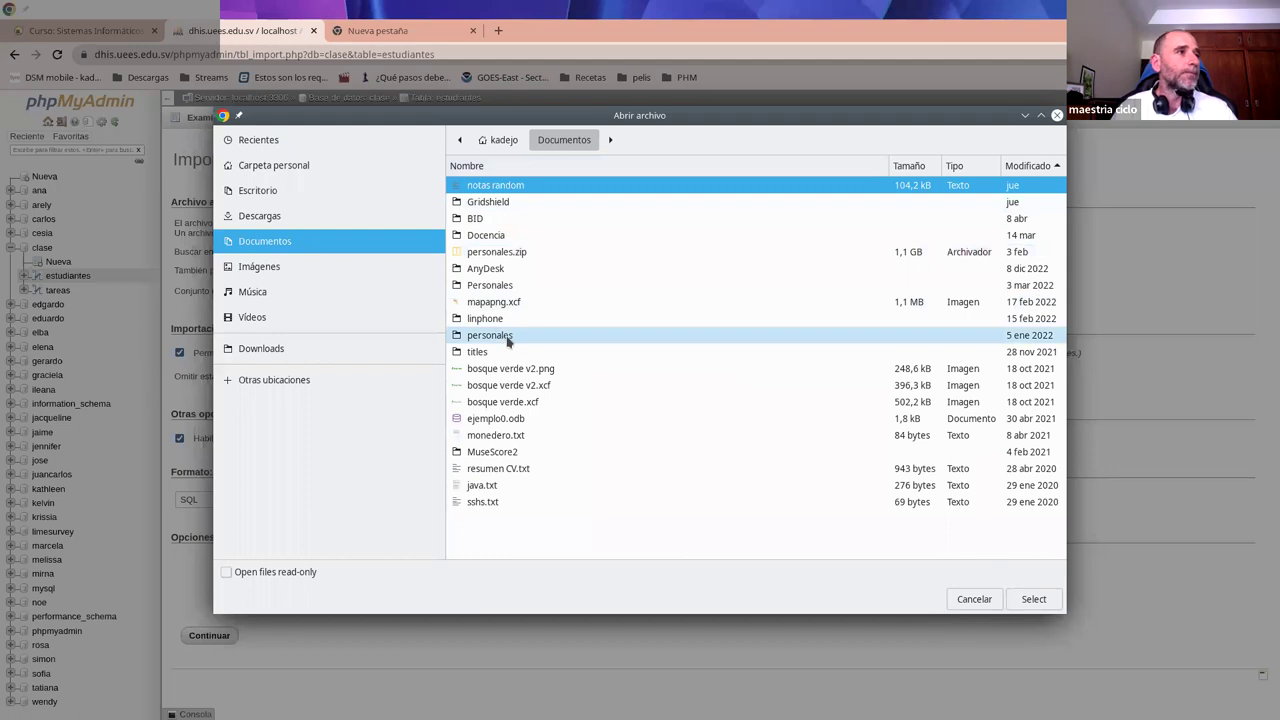
double_click(496, 237)
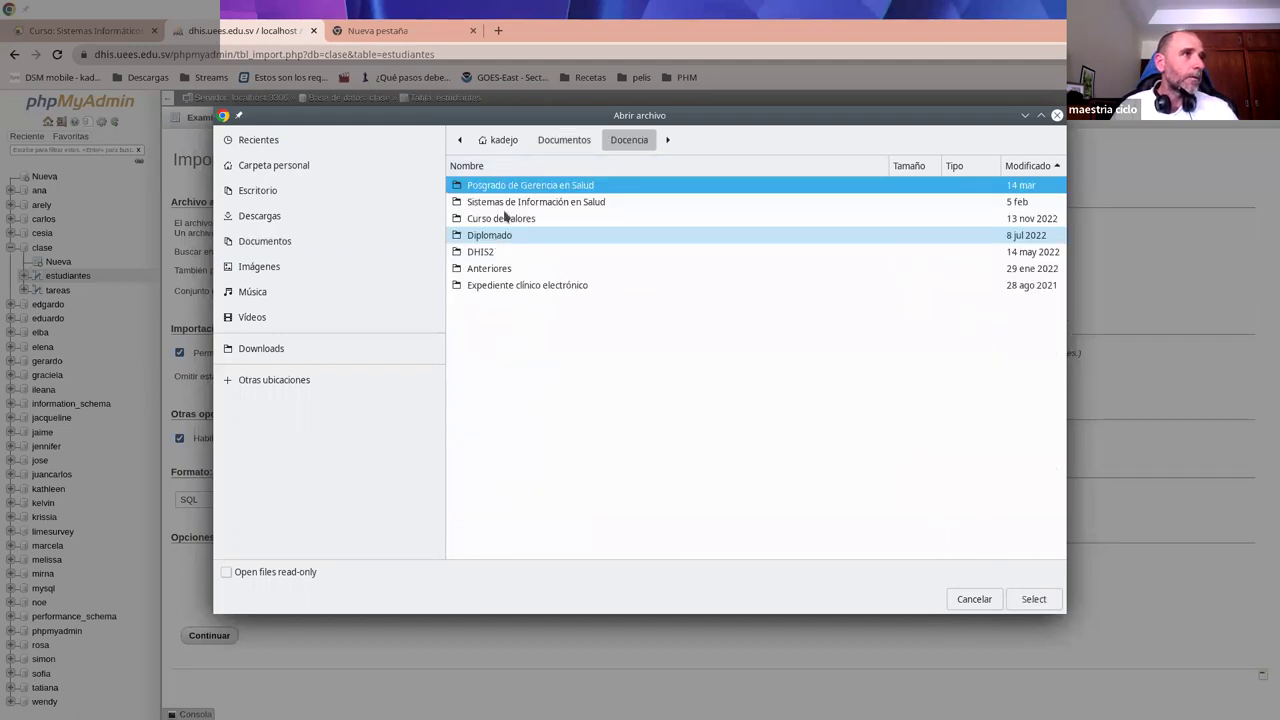
double_click(510, 203)
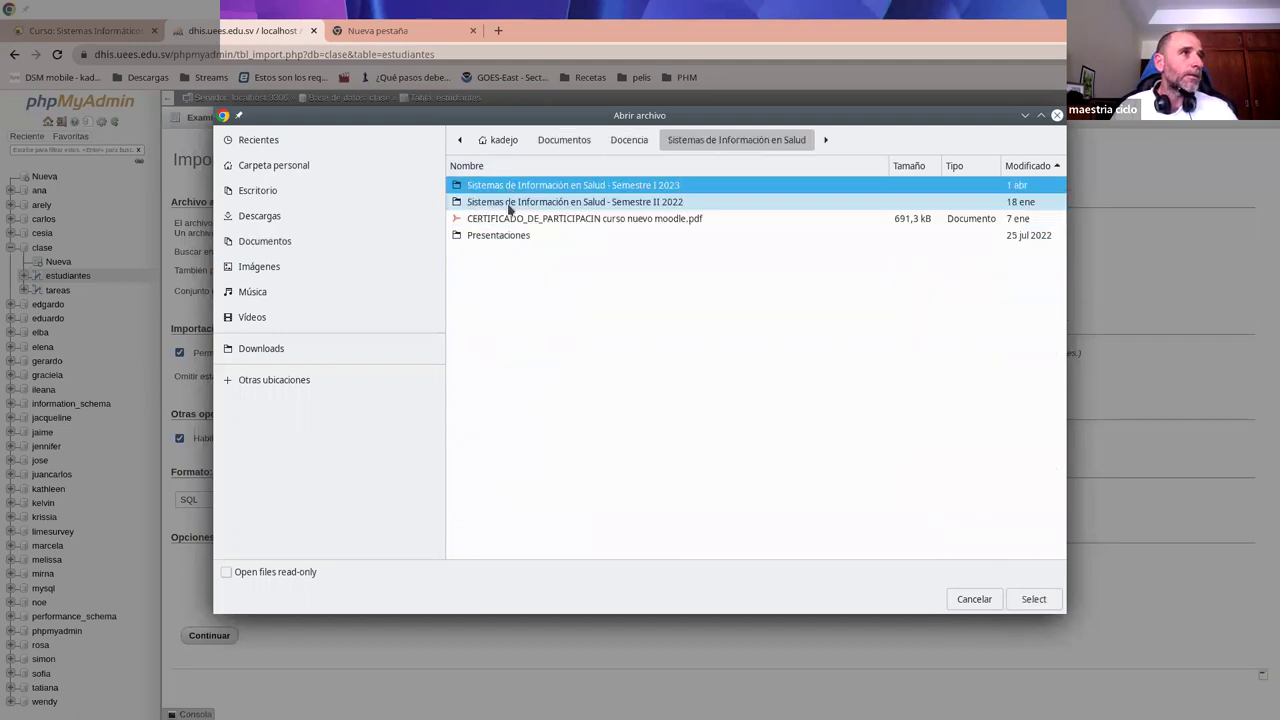
double_click(572, 189)
double_click(492, 191)
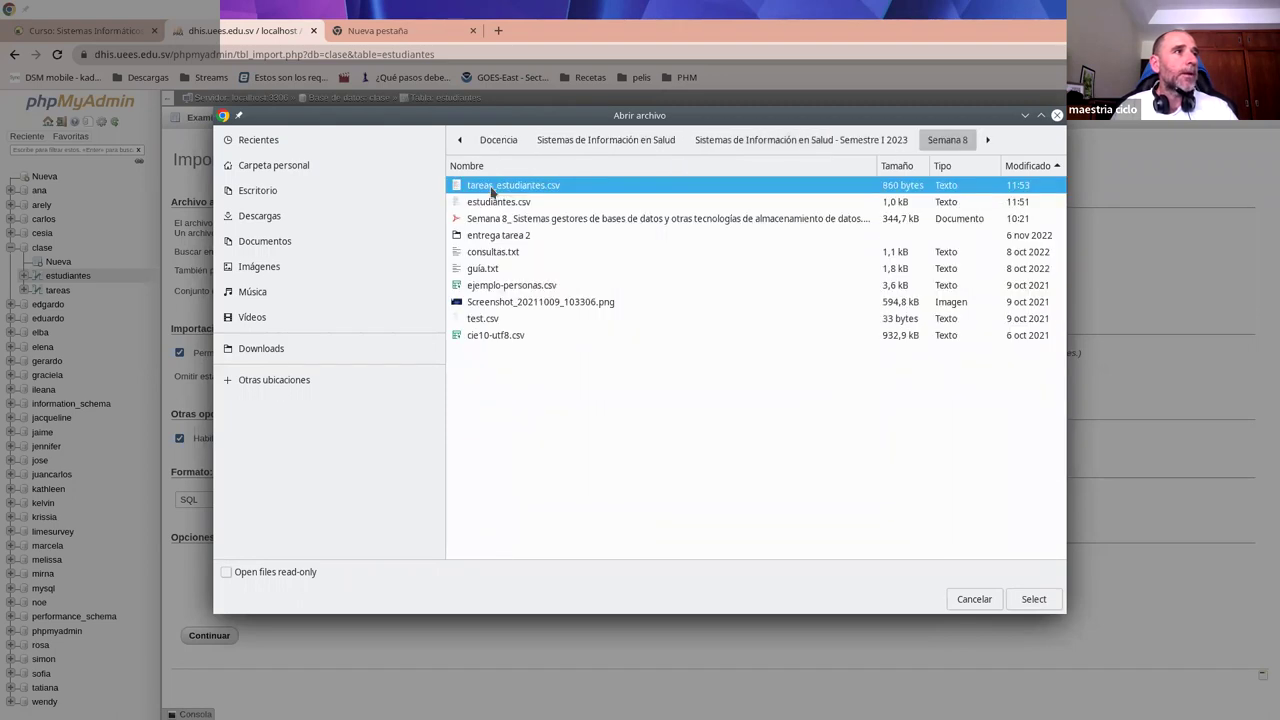
left_click(518, 206)
left_click(1034, 599)
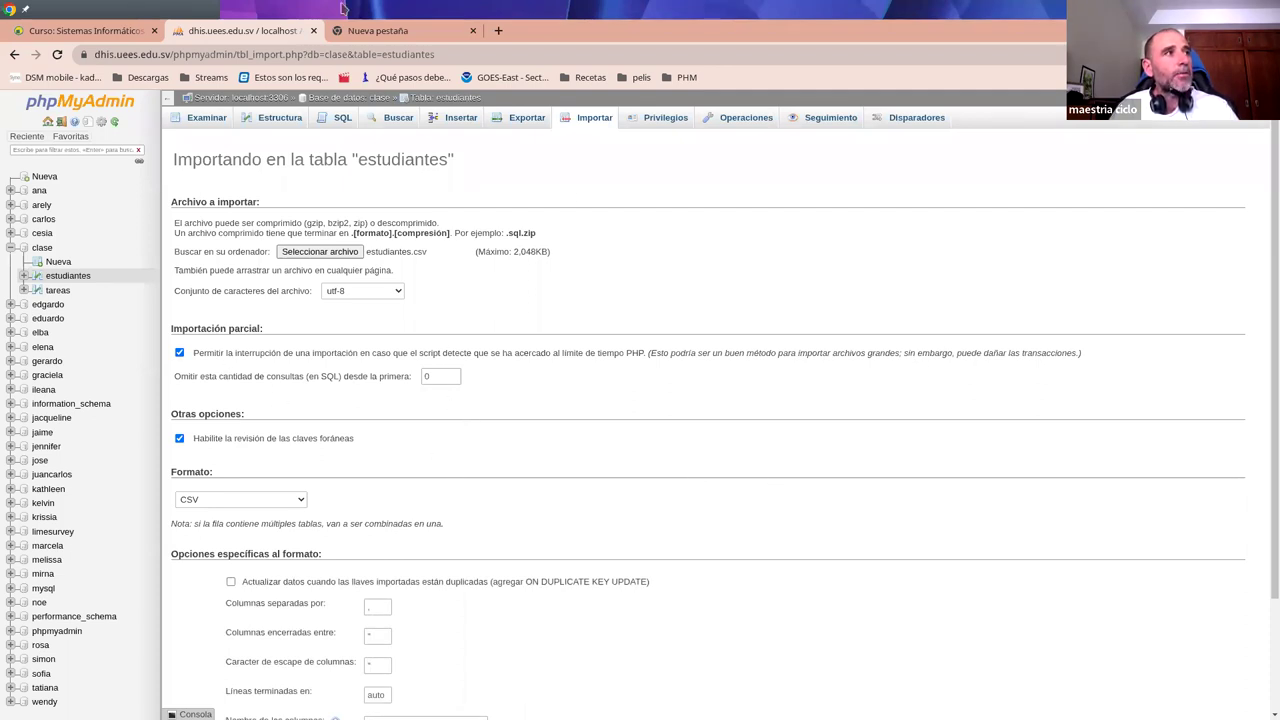
Step: Shrink the browser window to examine the header row of estudiantes.csv in KWrite, and maximize the browser again
left_click_drag(300, 12, 321, 268)
left_click_drag(300, 87, 300, 77)
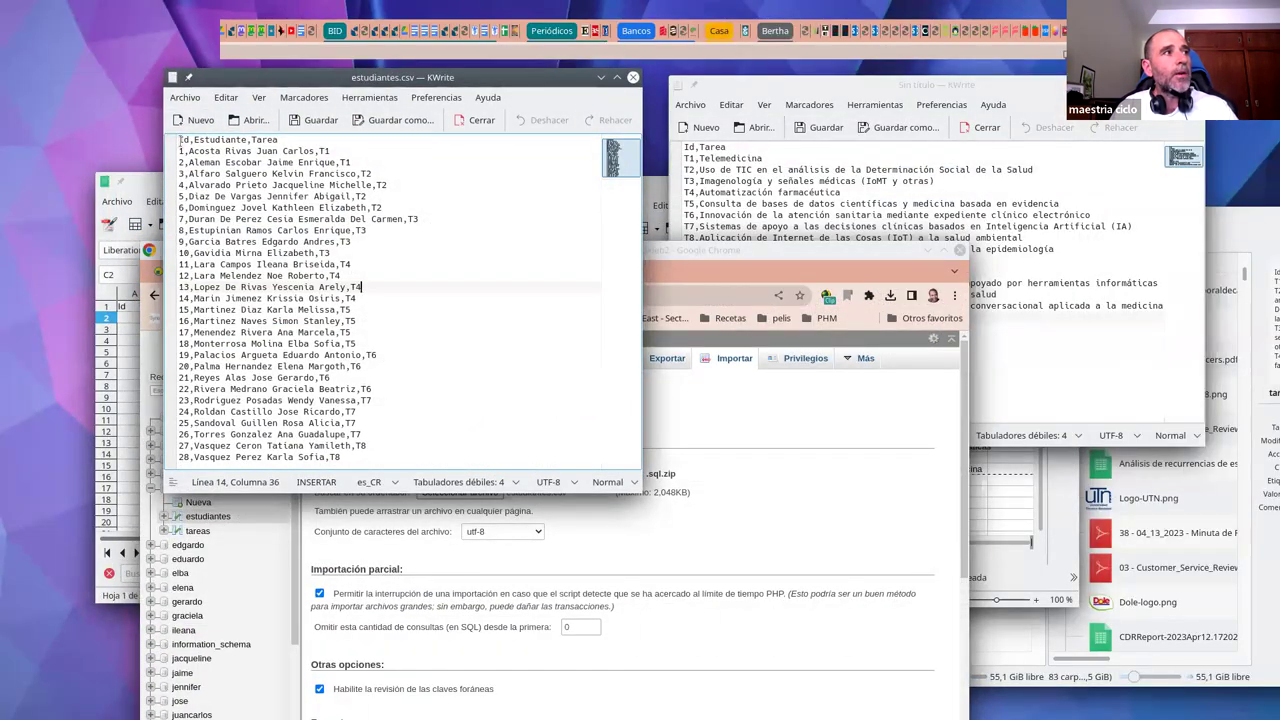
left_click_drag(180, 140, 278, 141)
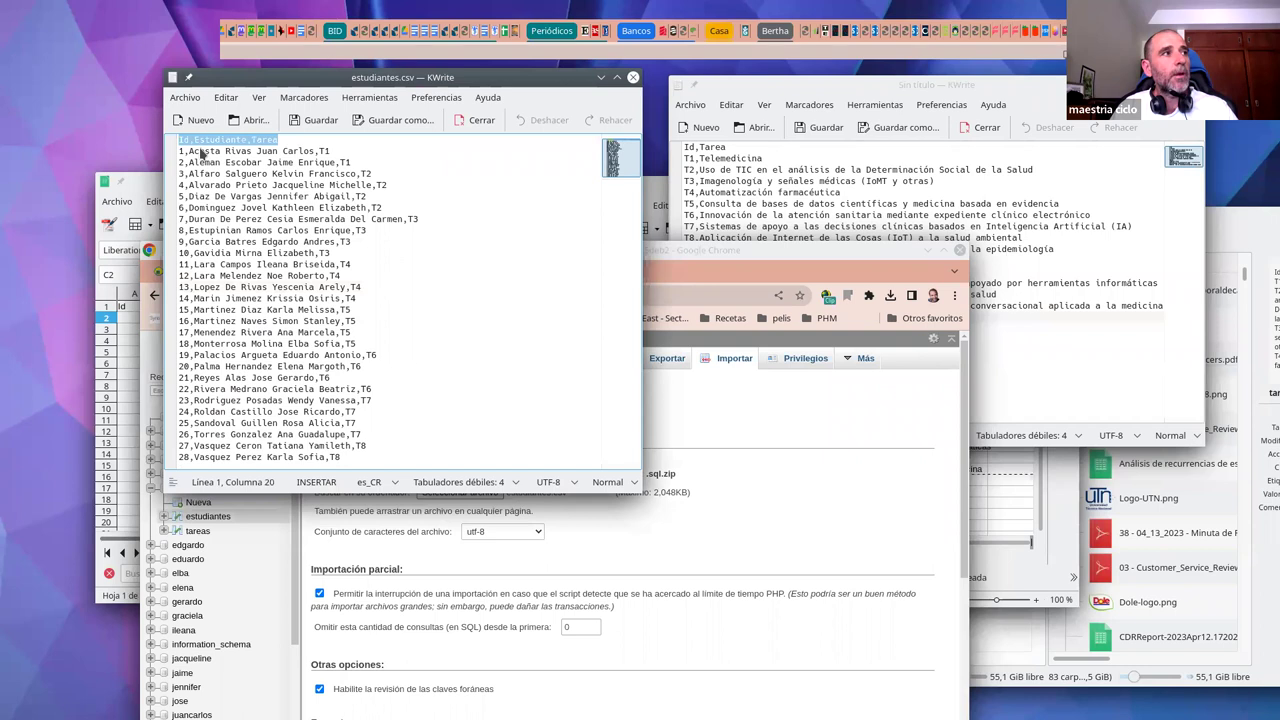
left_click(263, 141)
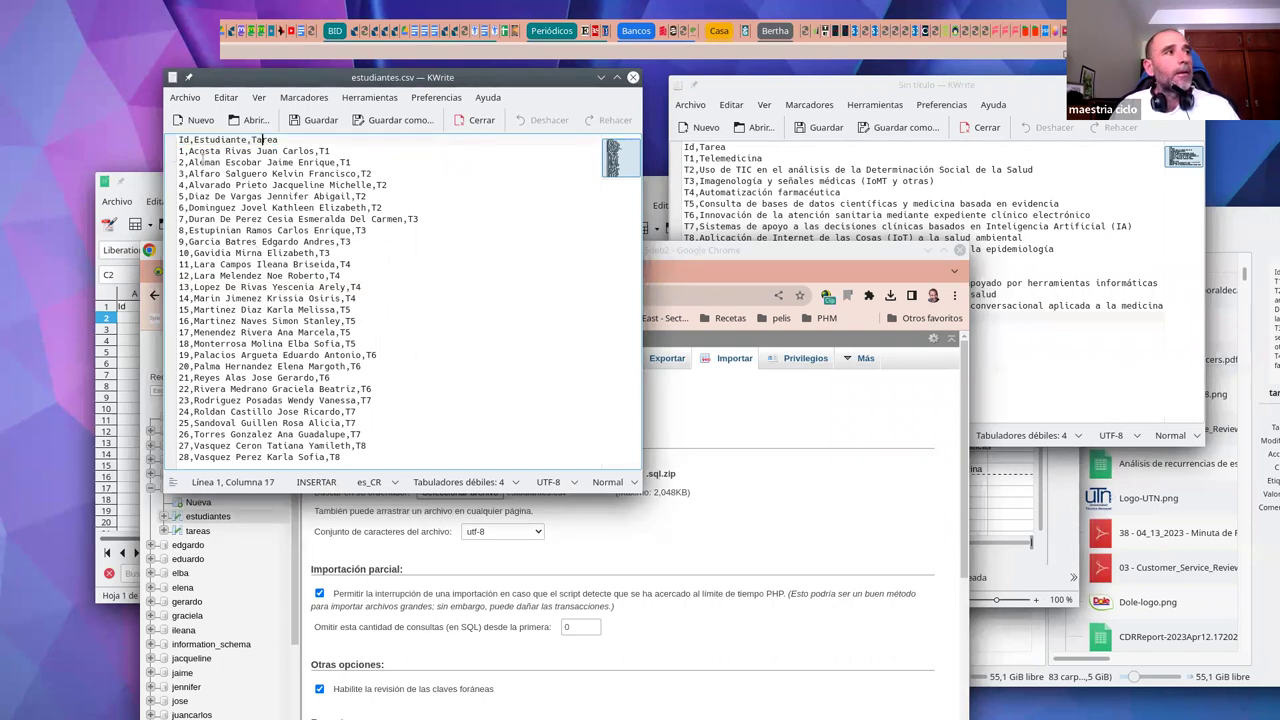
left_click_drag(292, 139, 178, 140)
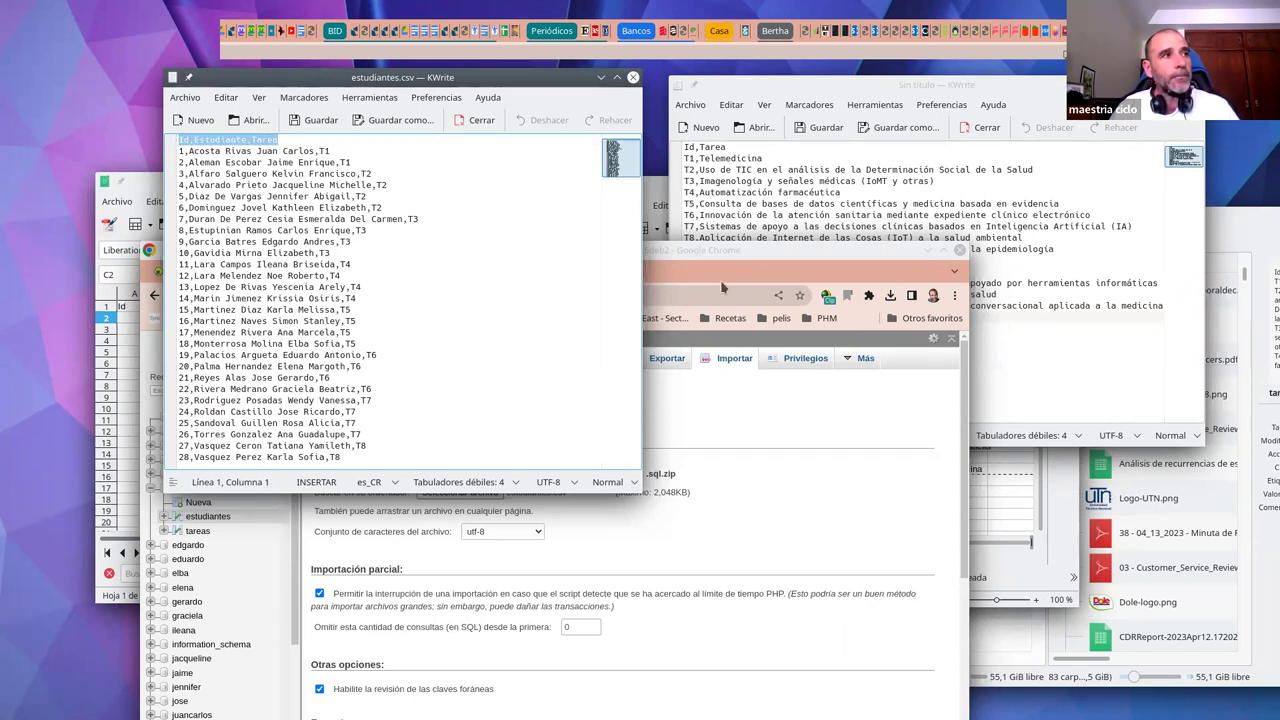
left_click_drag(742, 256, 736, 2)
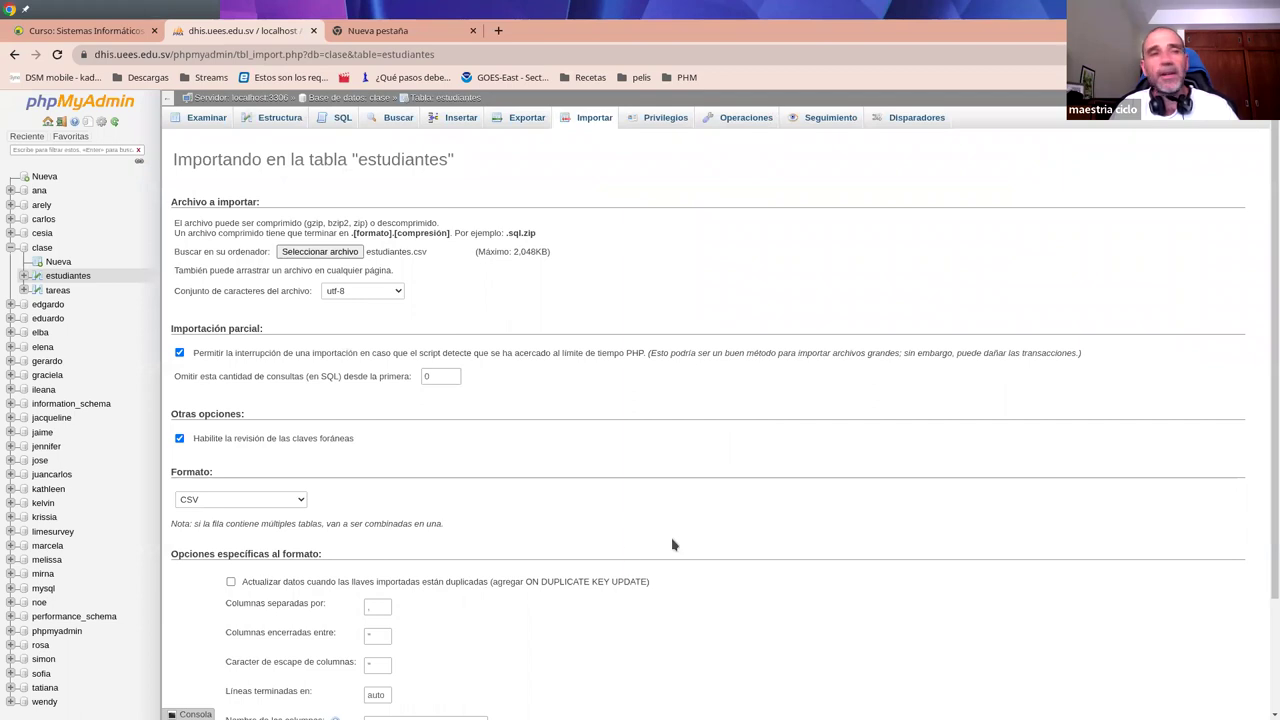
Step: Try to import estudiantes.csv into the estudiantes table as CSV without skipping any queries
left_click(428, 376)
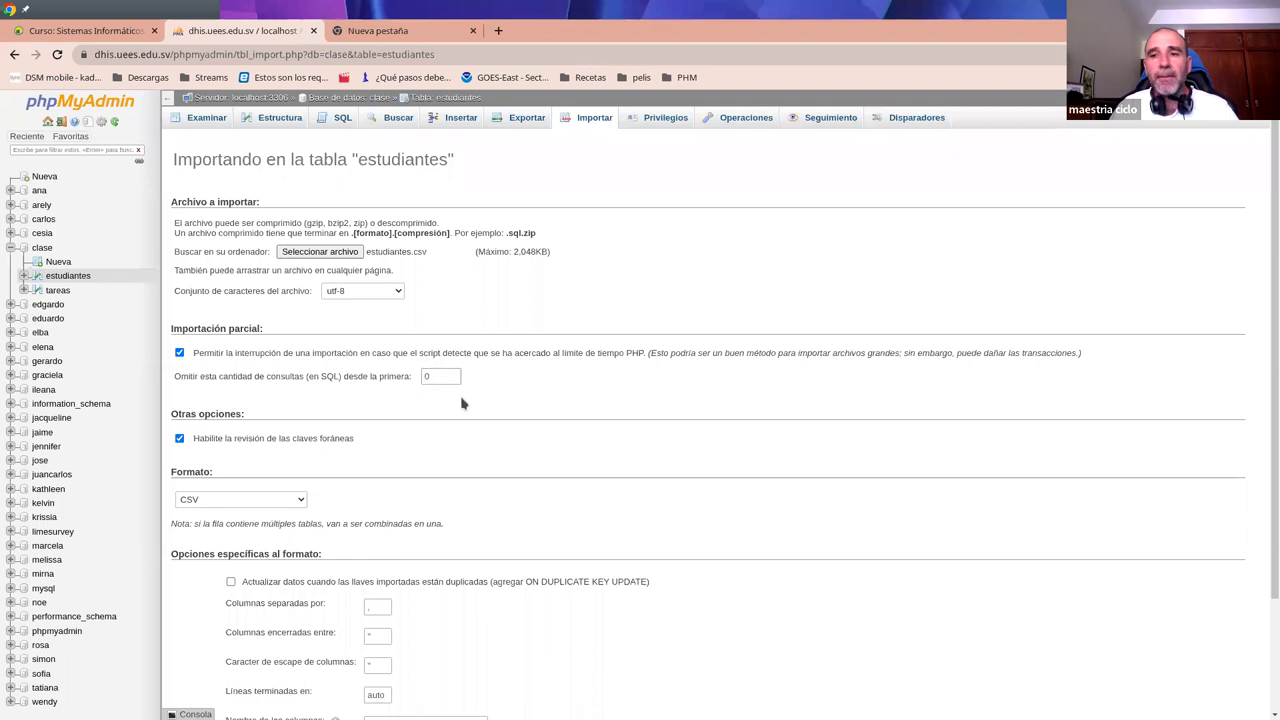
scroll(393, 426, "down", 3)
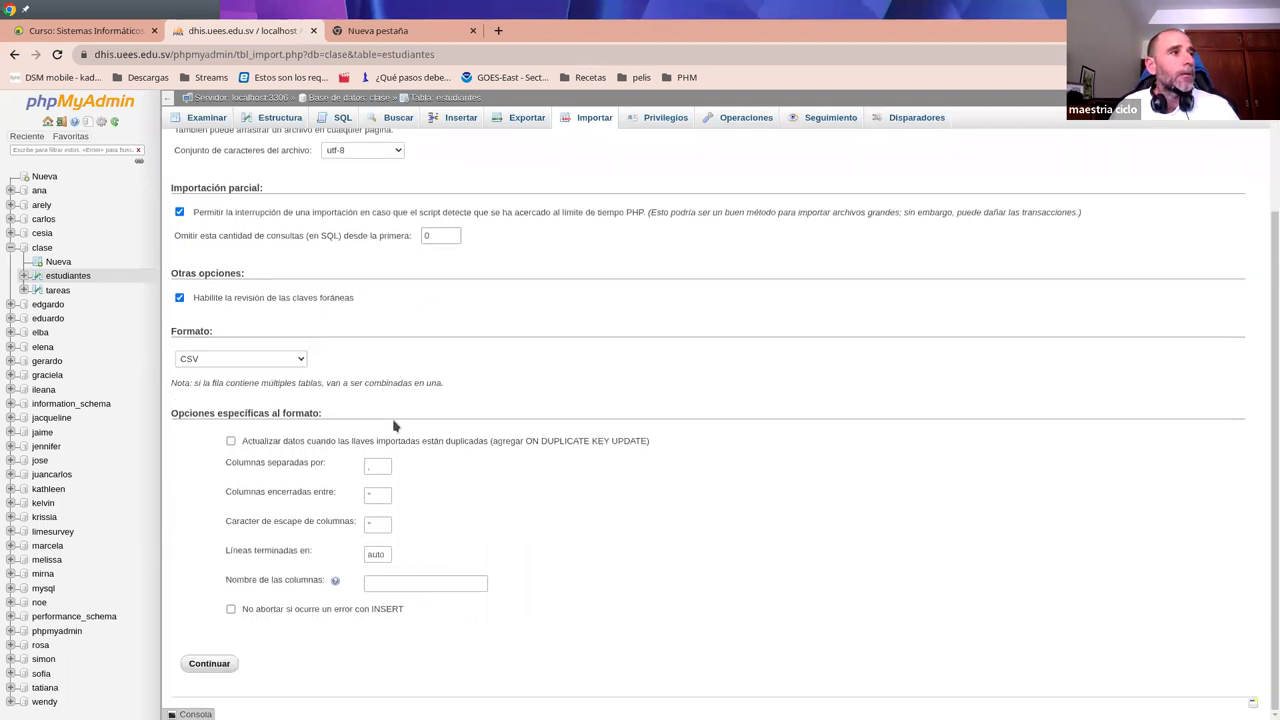
left_click(368, 466)
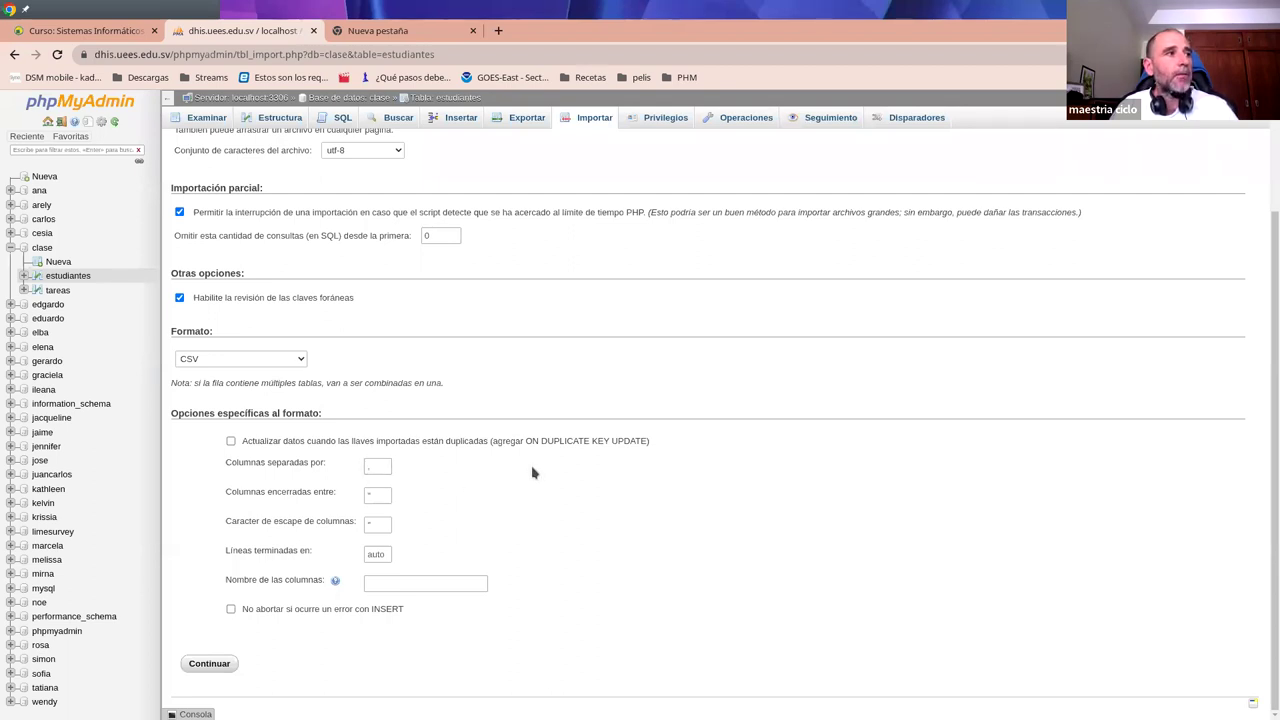
left_click(210, 666)
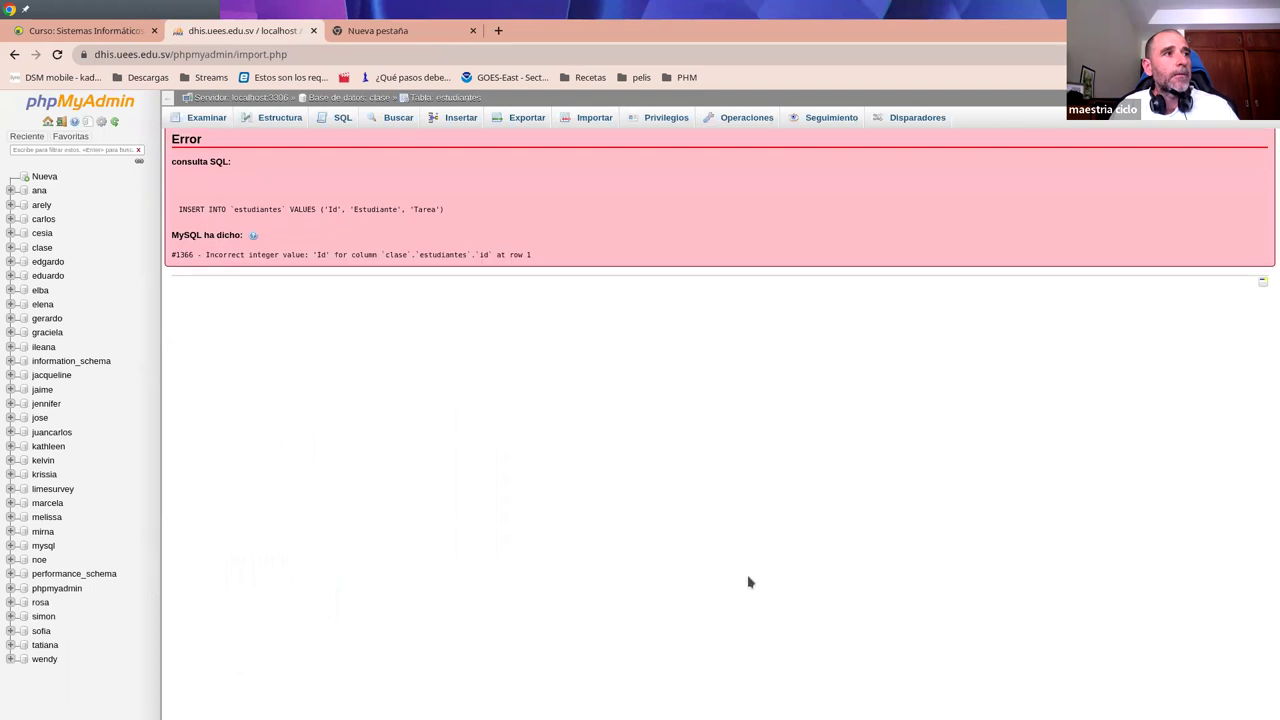
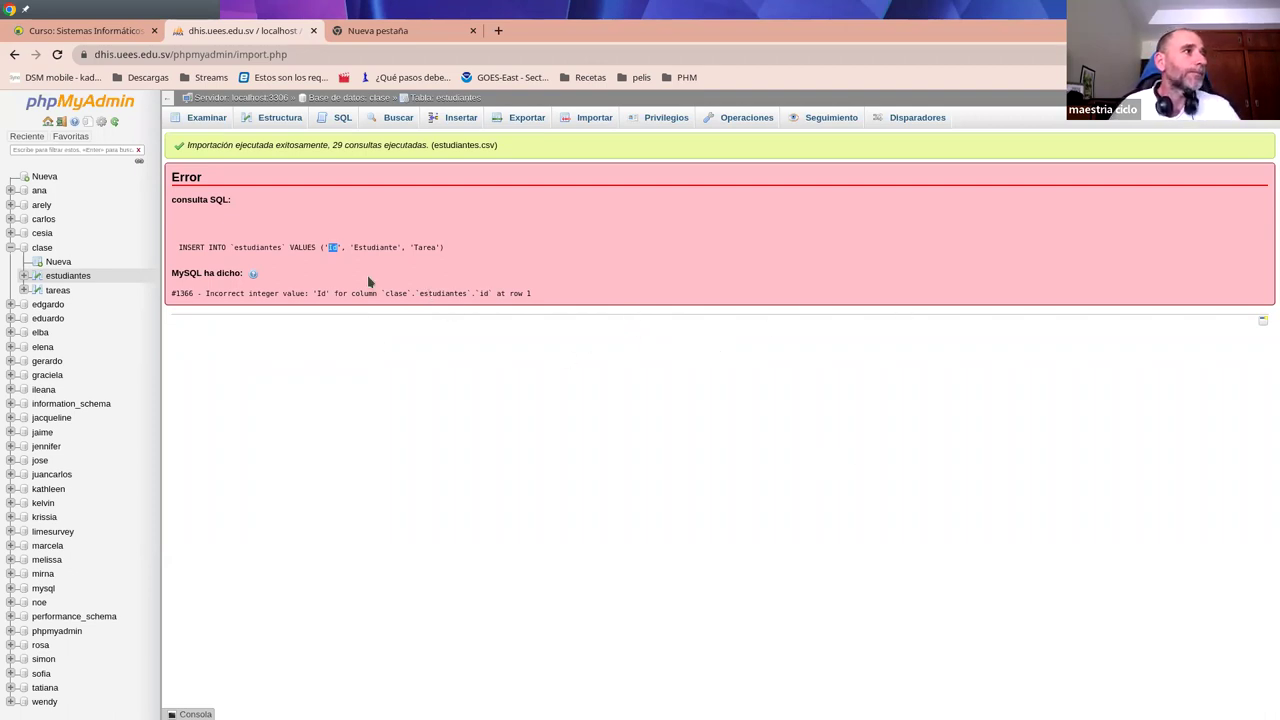
Step: Import estudiantes.csv into the estudiantes table as CSV, skipping 1 query from the start to leave out the header row
left_click(584, 119)
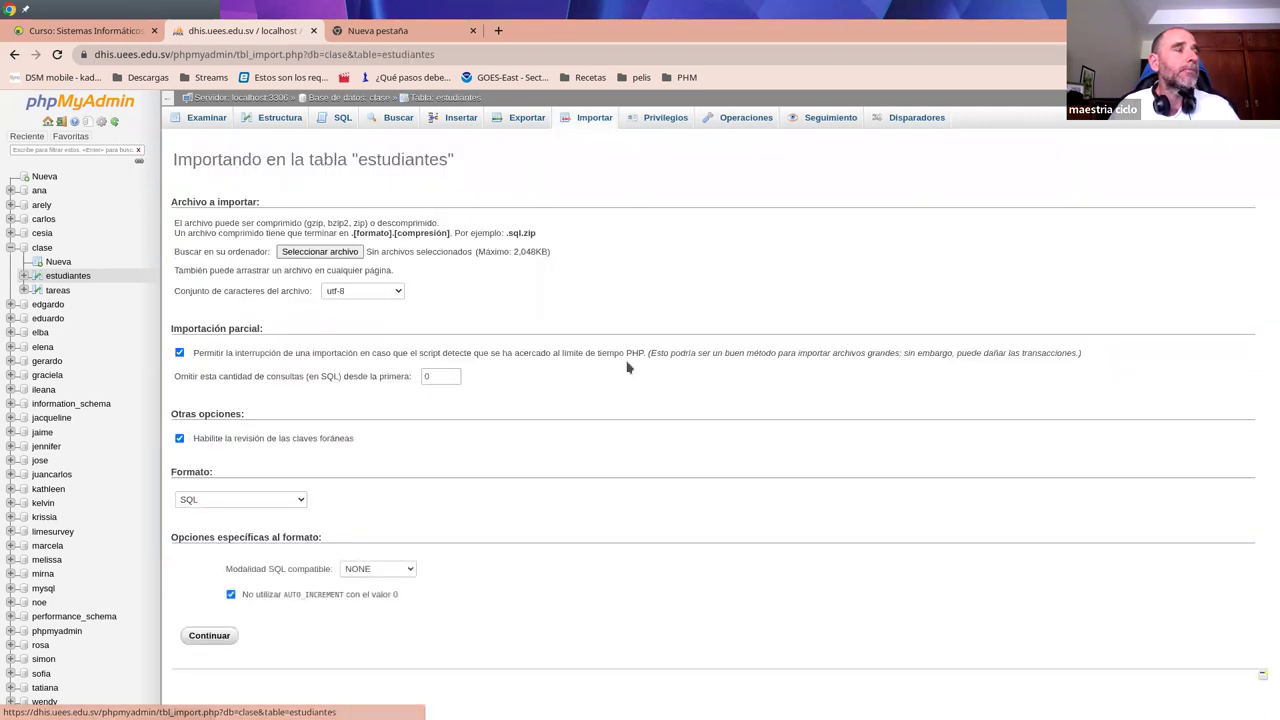
left_click(330, 253)
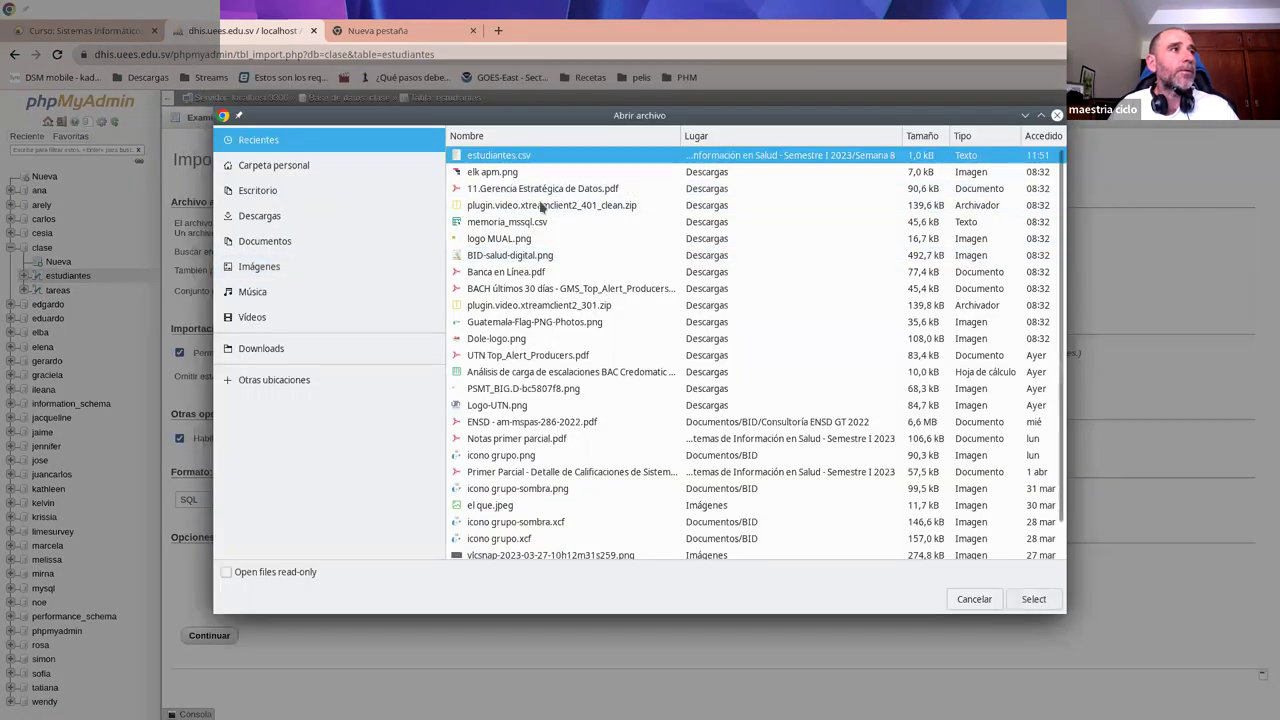
left_click(1033, 599)
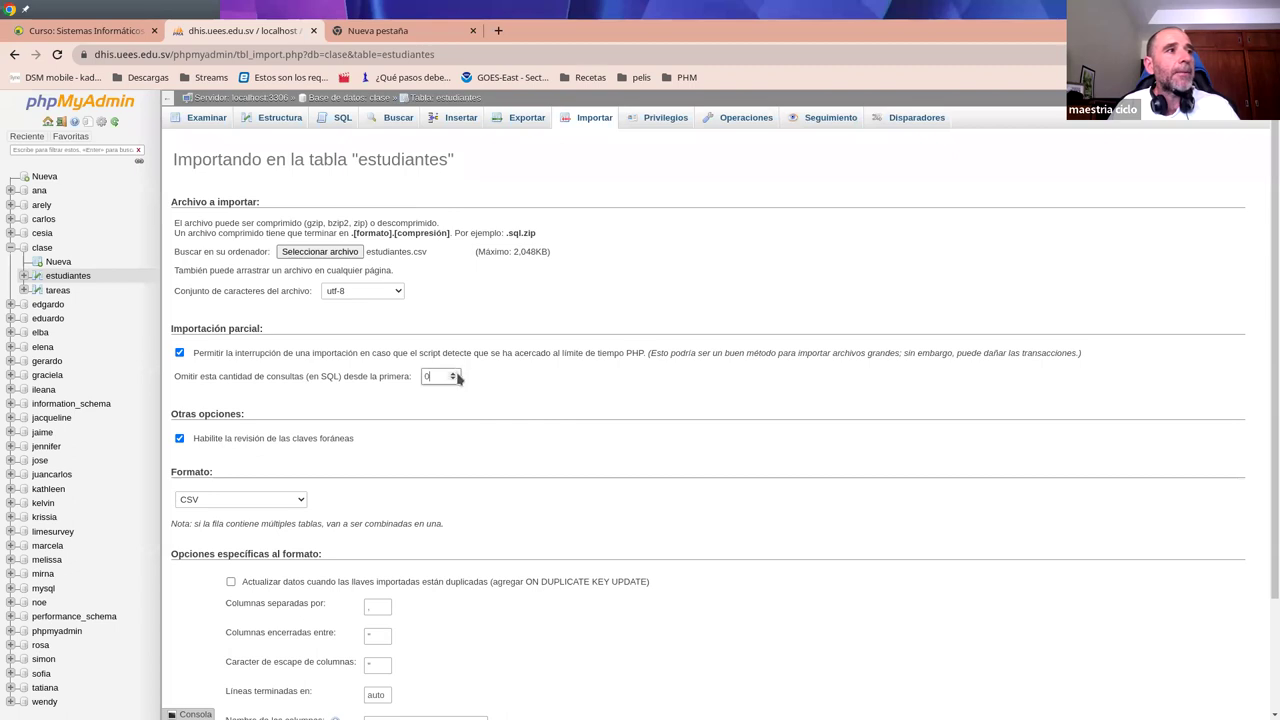
left_click(453, 373)
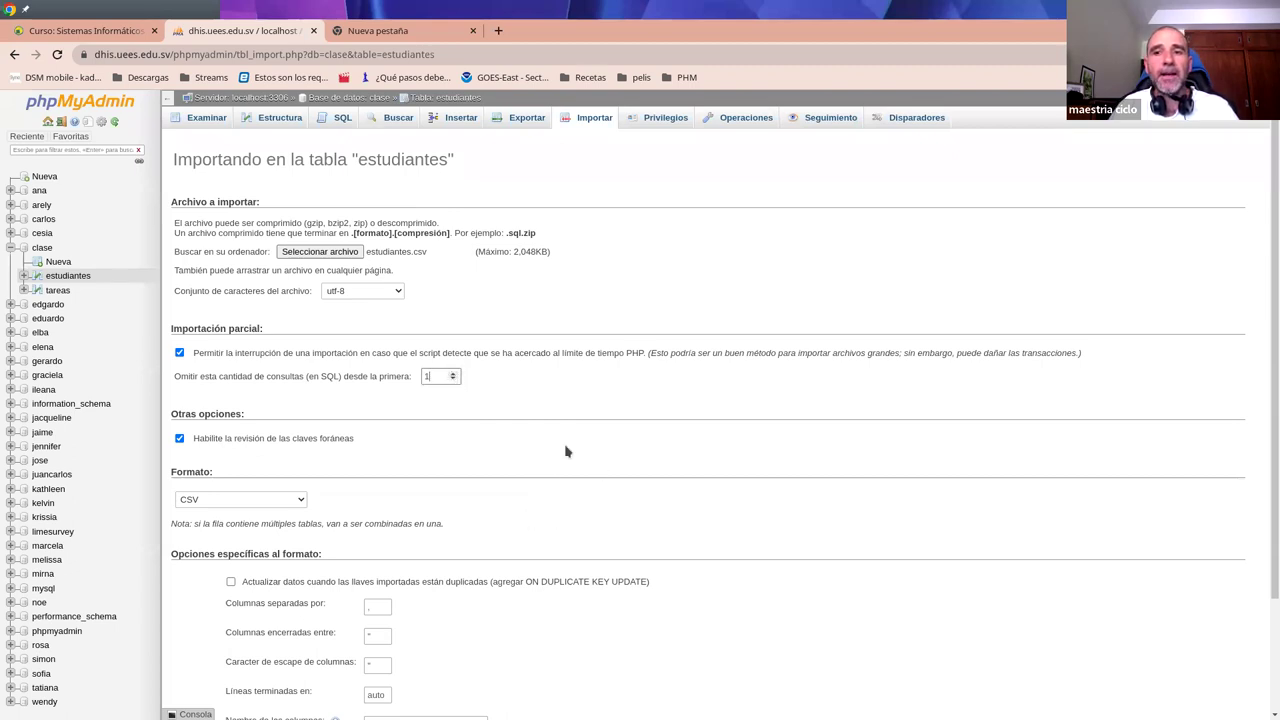
scroll(553, 449, "down", 3)
left_click(229, 664)
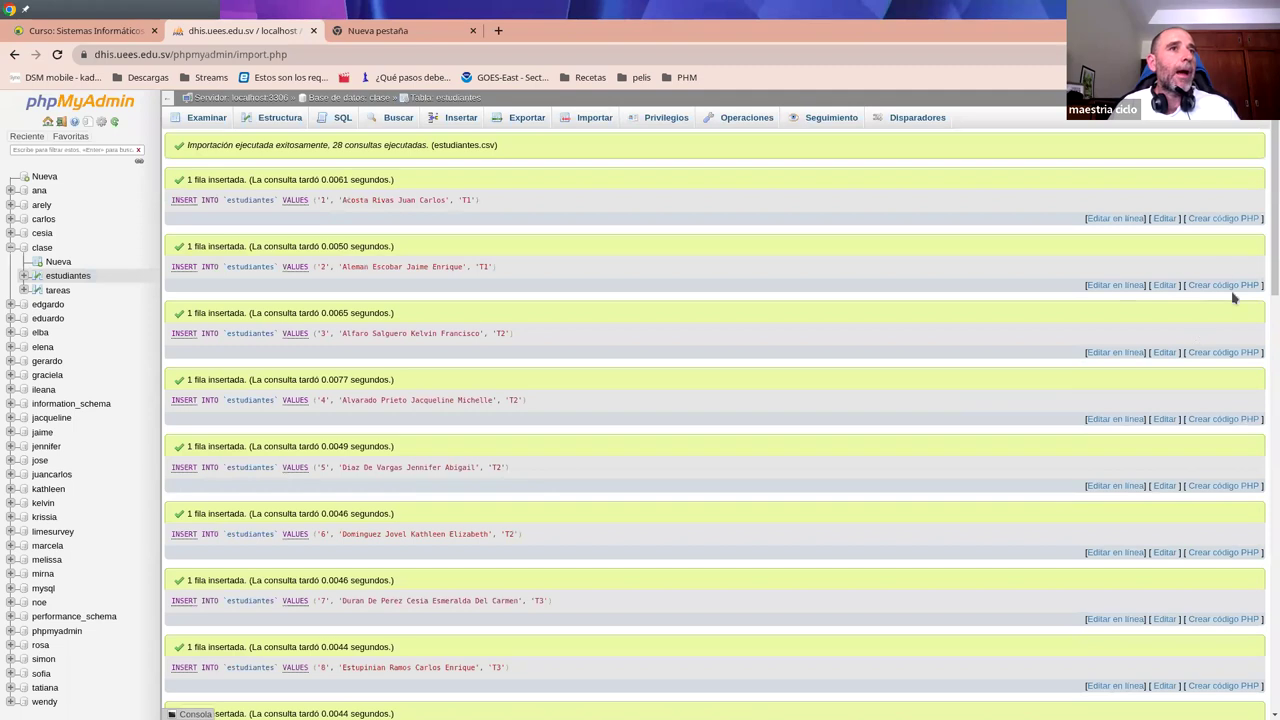
Step: Look over the import results and browse the rows of the estudiantes table
left_click_drag(1272, 285, 1215, 140)
left_click(66, 277)
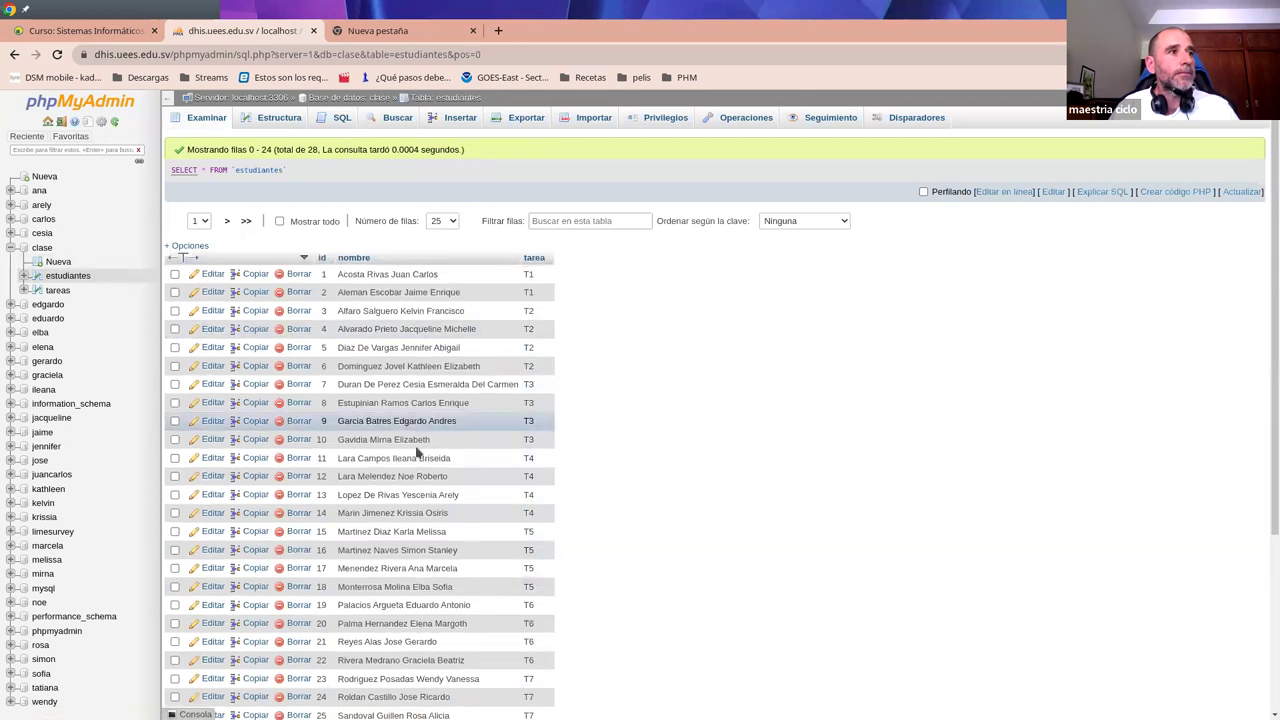
scroll(417, 451, "down", 3)
scroll(474, 420, "up", 3)
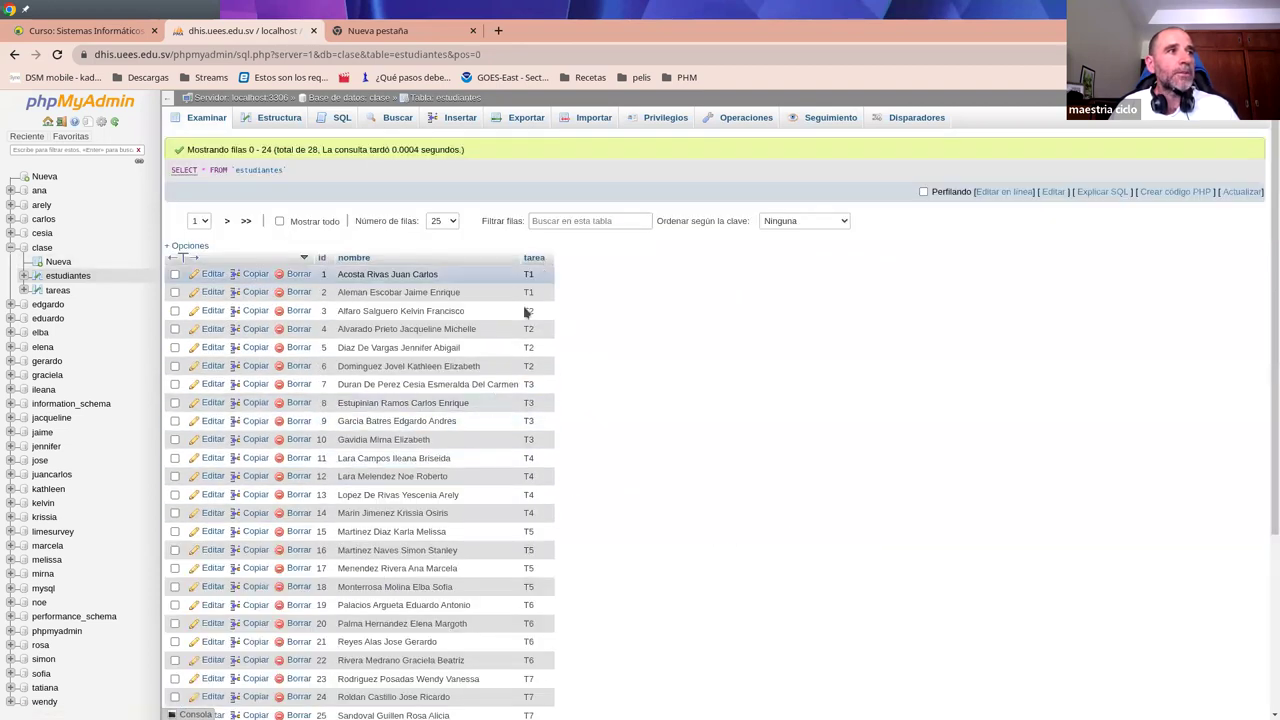
scroll(530, 657, "down", 3)
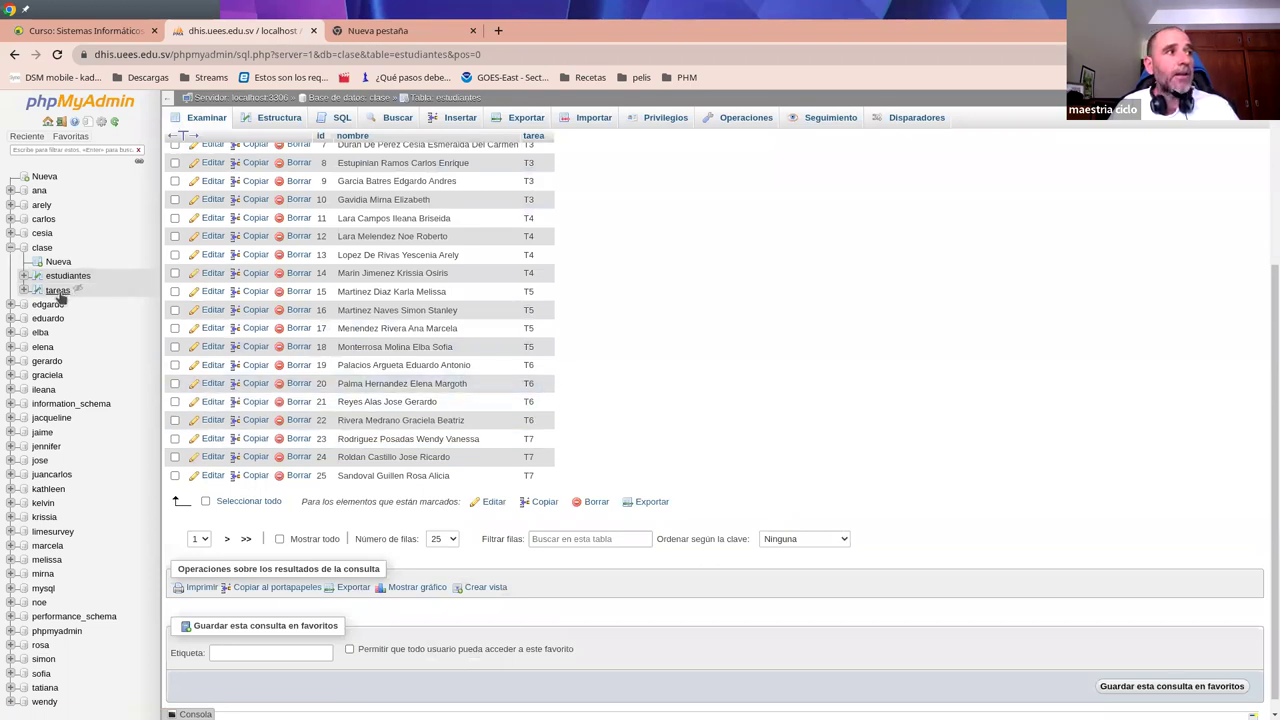
scroll(494, 394, "up", 3)
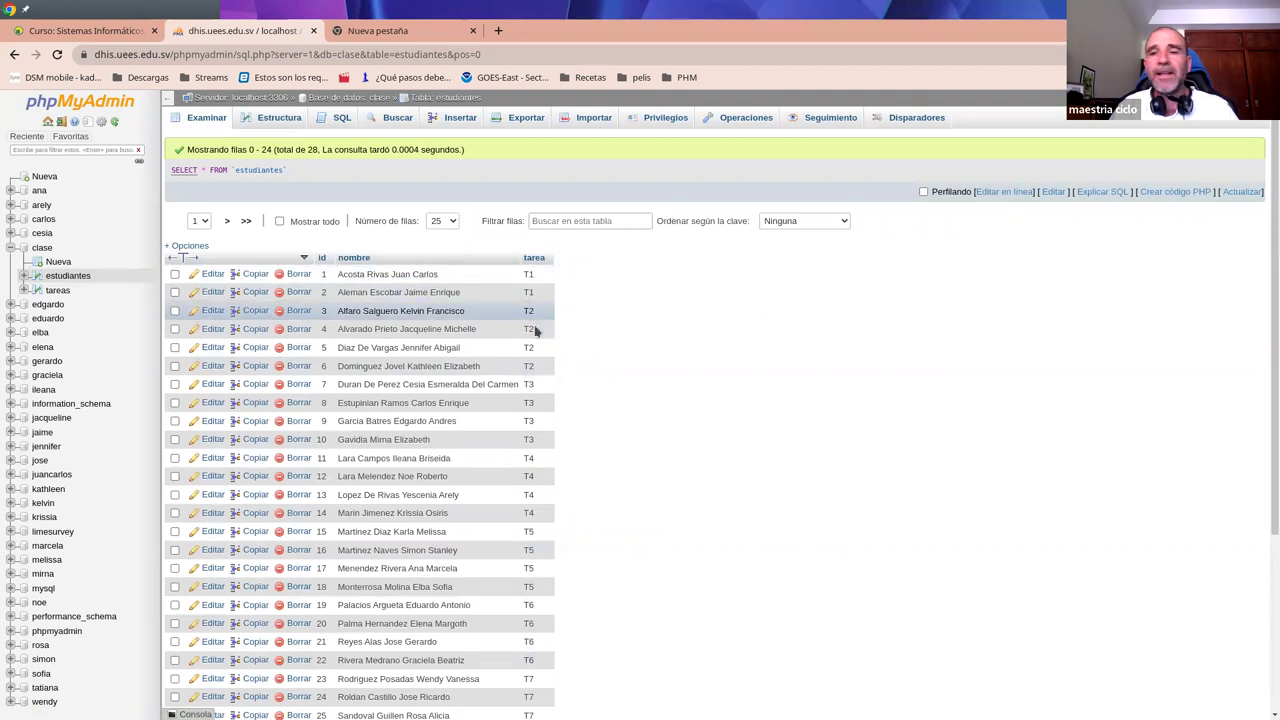
Step: Open the import form for the tareas table and choose tareas_estudiantes.csv from the Semana 8 folder of Semestre I 2023
left_click(60, 291)
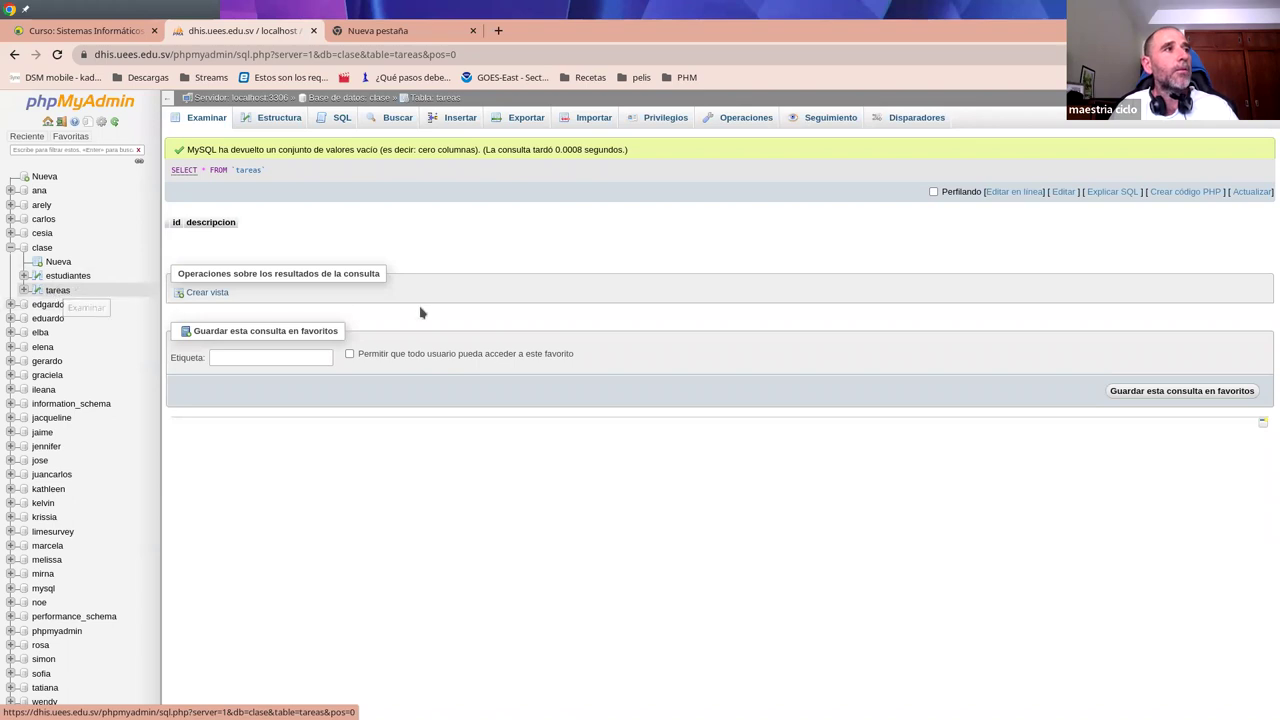
left_click(594, 119)
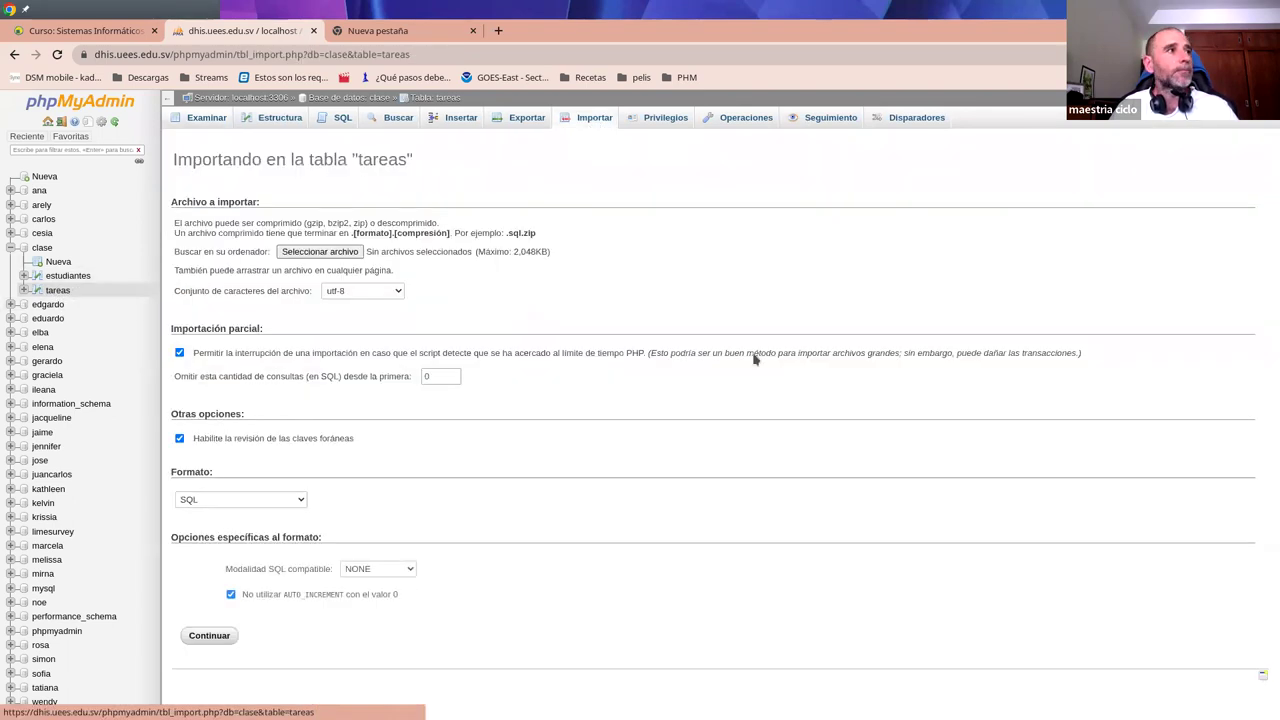
left_click(320, 252)
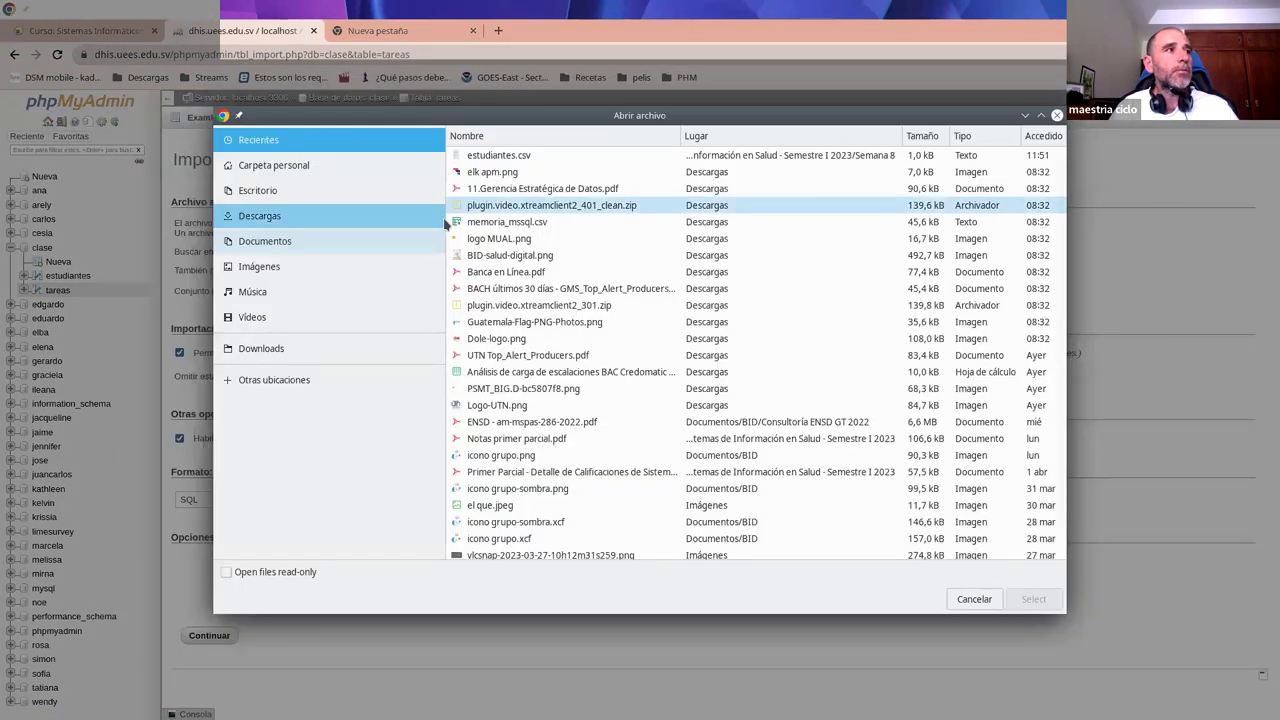
left_click(268, 243)
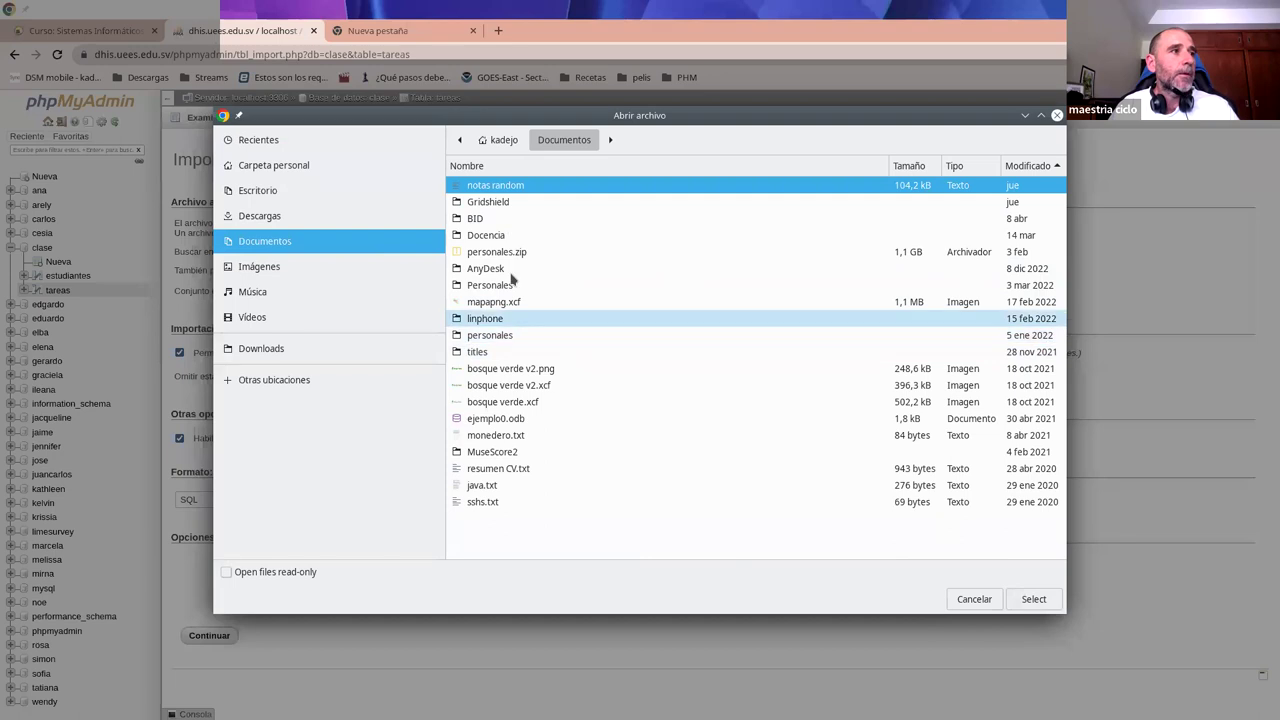
left_click(506, 237)
double_click(506, 237)
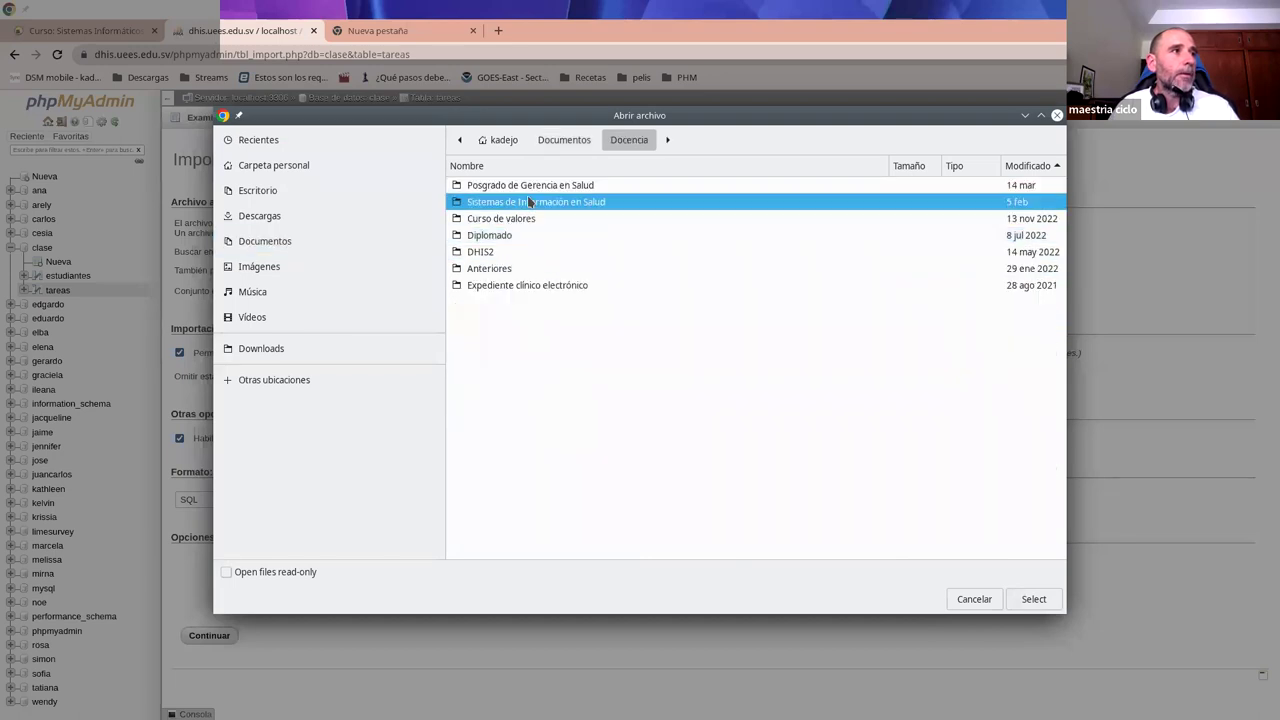
double_click(535, 203)
double_click(633, 187)
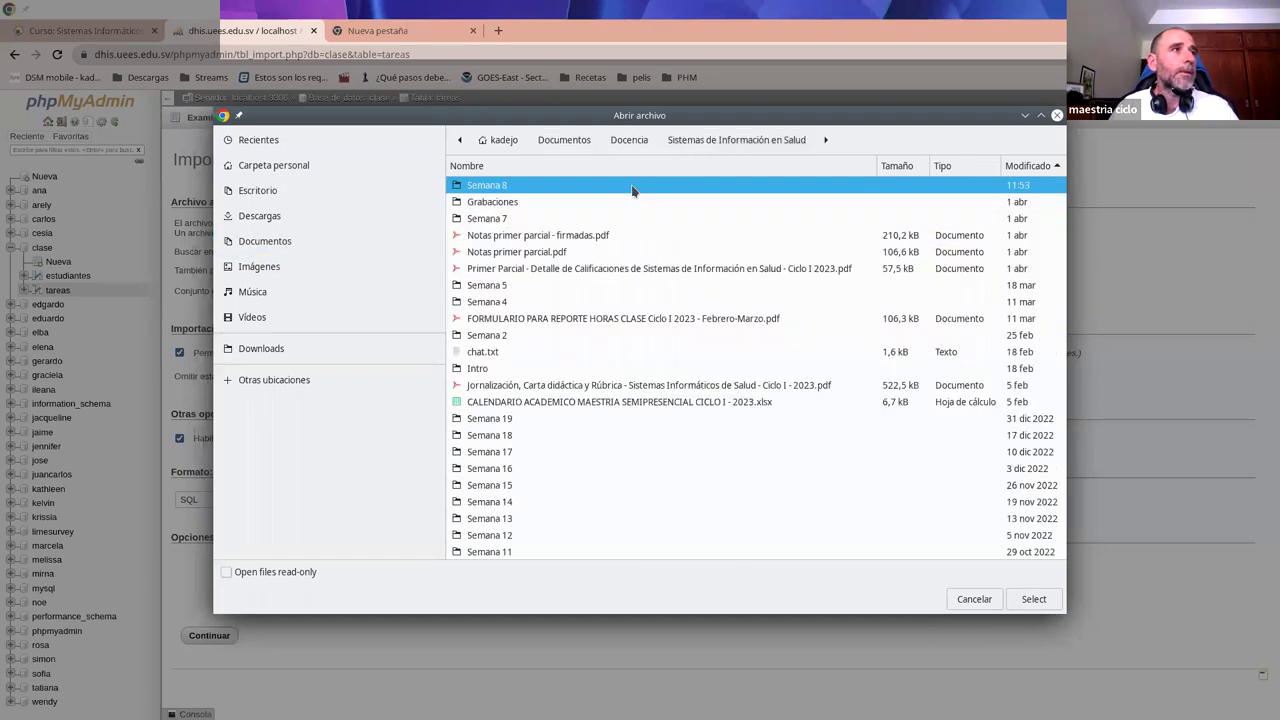
double_click(494, 186)
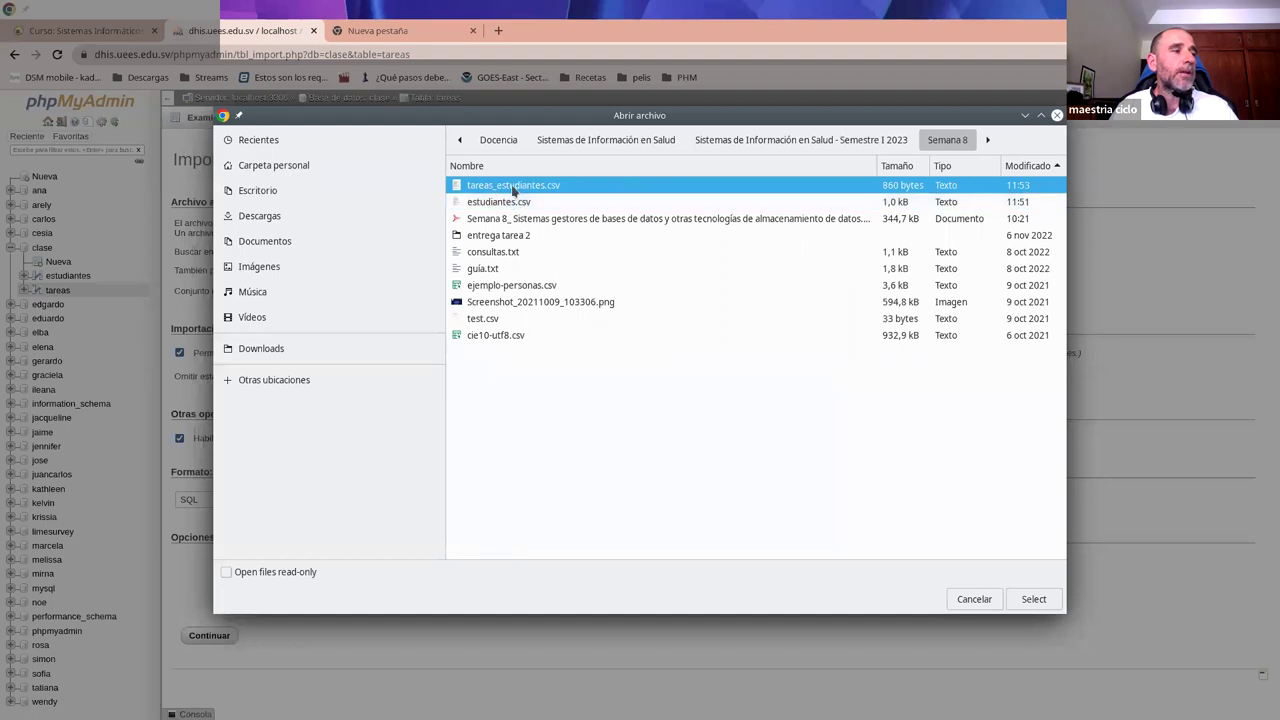
left_click(1033, 599)
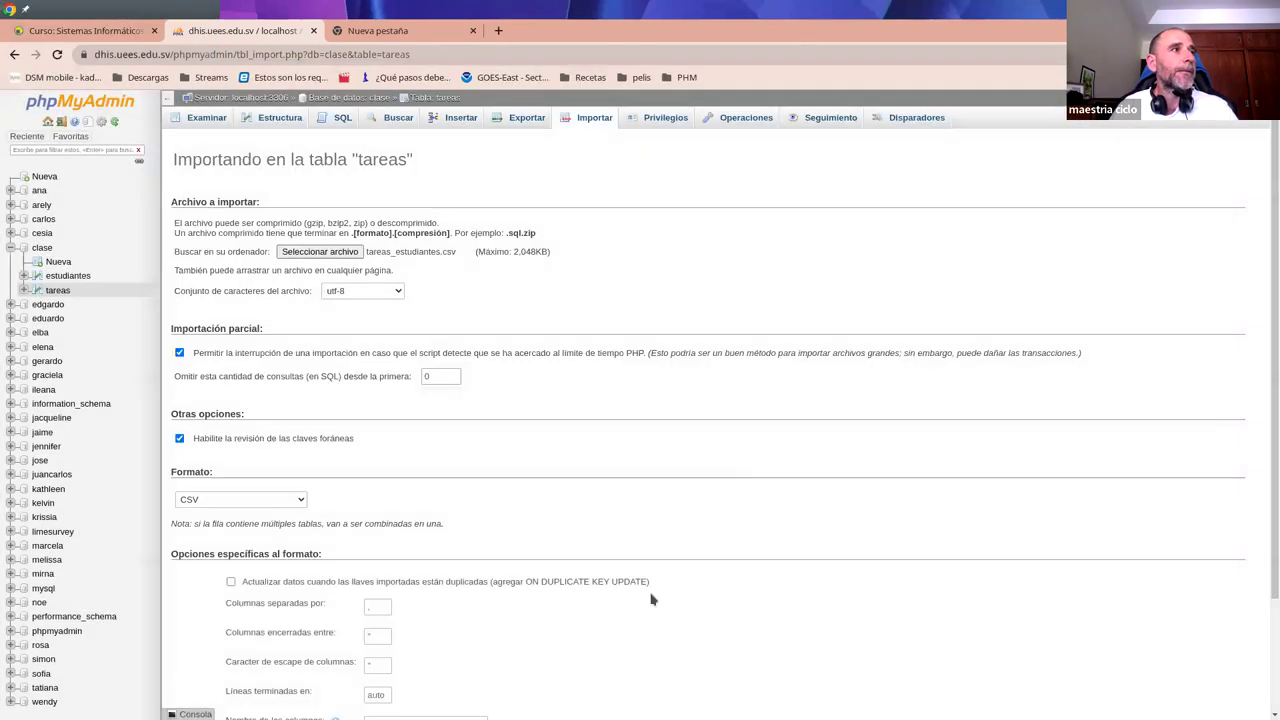
Step: Try to import tareas_estudiantes.csv into the tareas table as CSV, skipping 1 query from the start
left_click(454, 373)
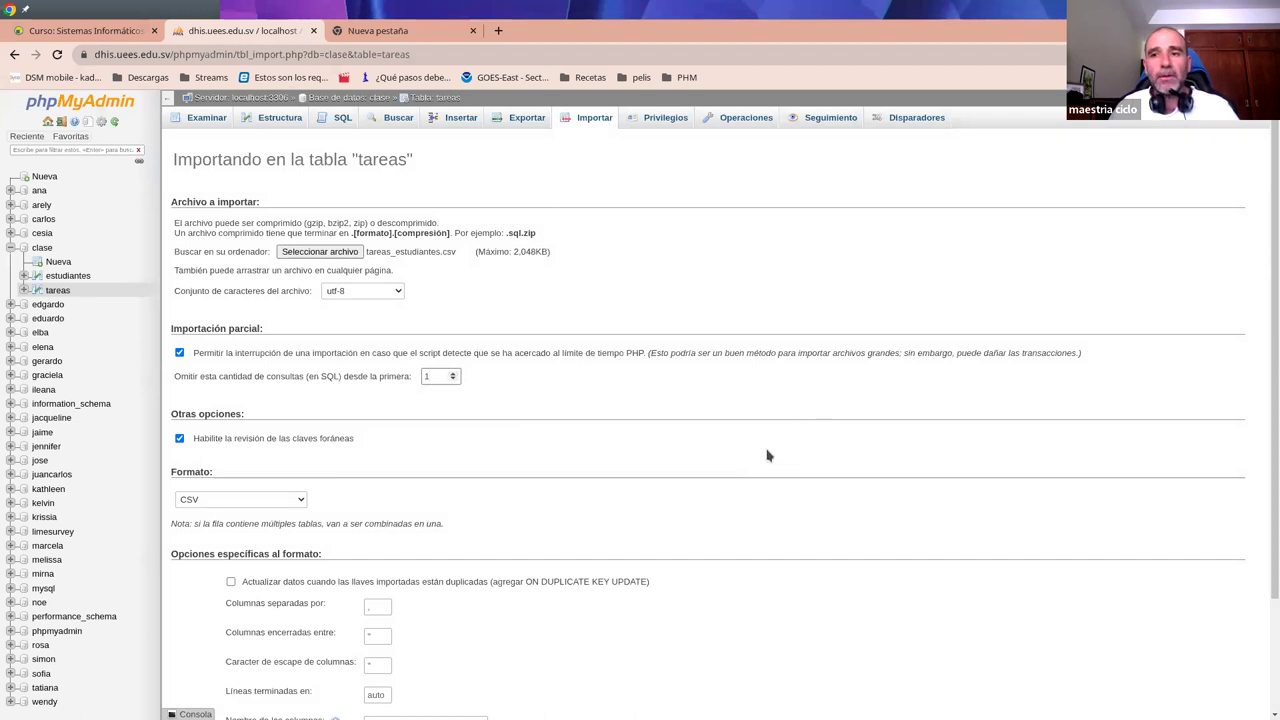
scroll(482, 486, "down", 2)
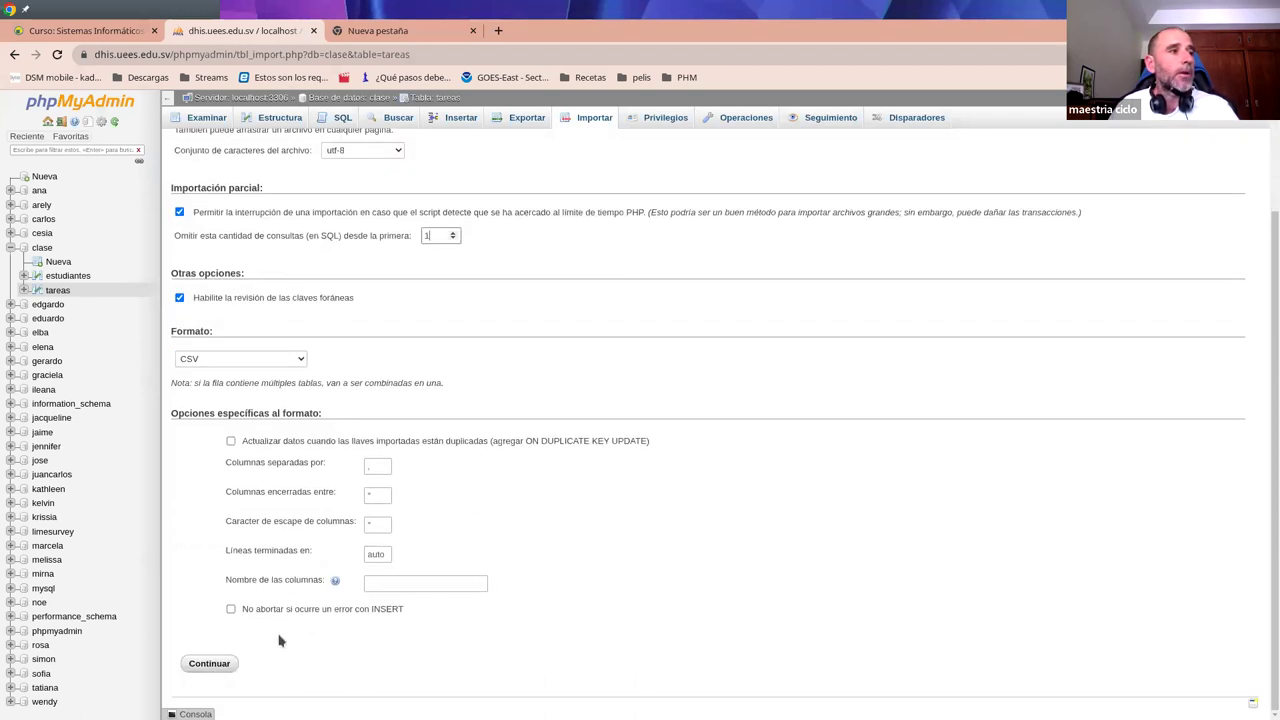
left_click(218, 665)
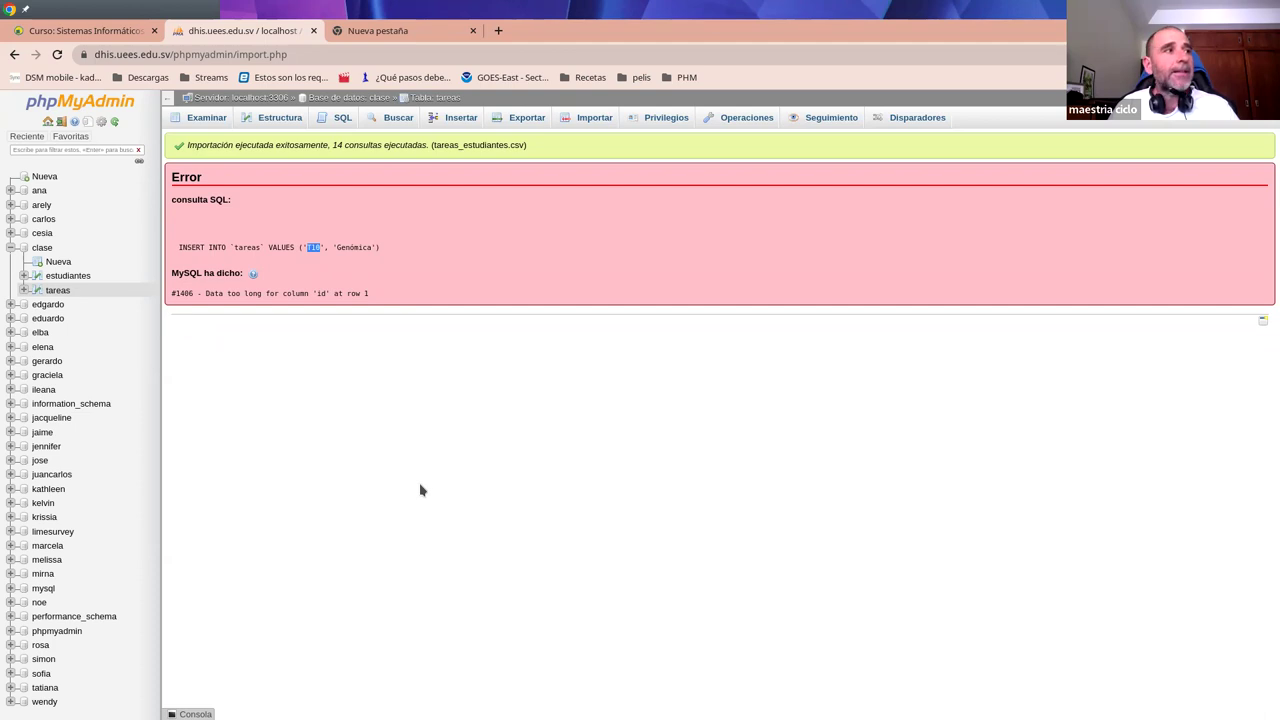
left_click(313, 249)
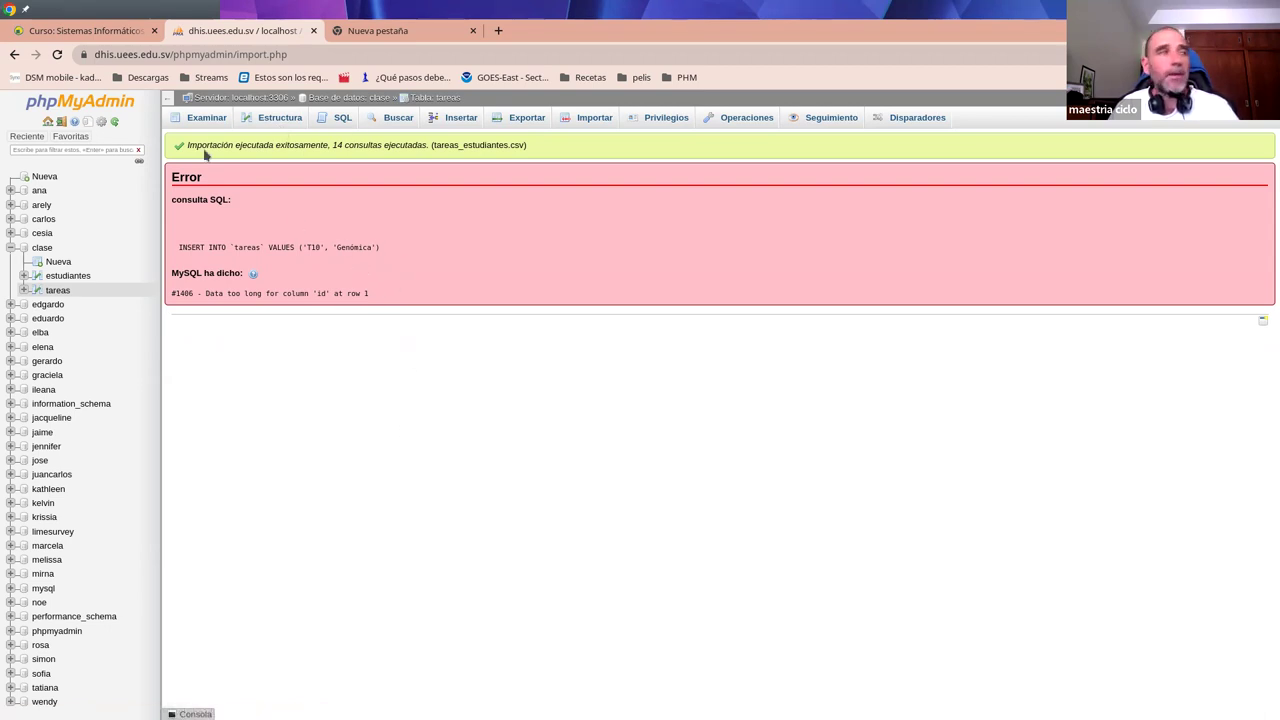
Step: Set the length of the id VARCHAR column in the tareas table to 3 and save the change
left_click(274, 122)
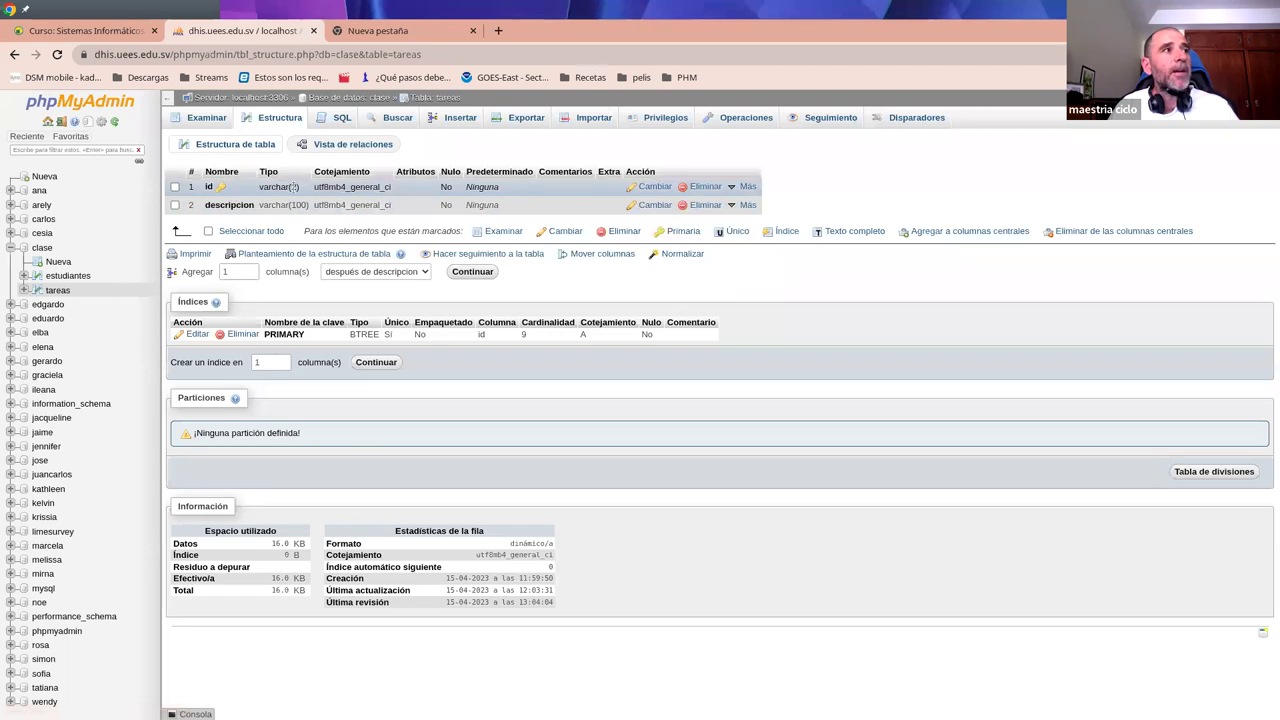
left_click(649, 188)
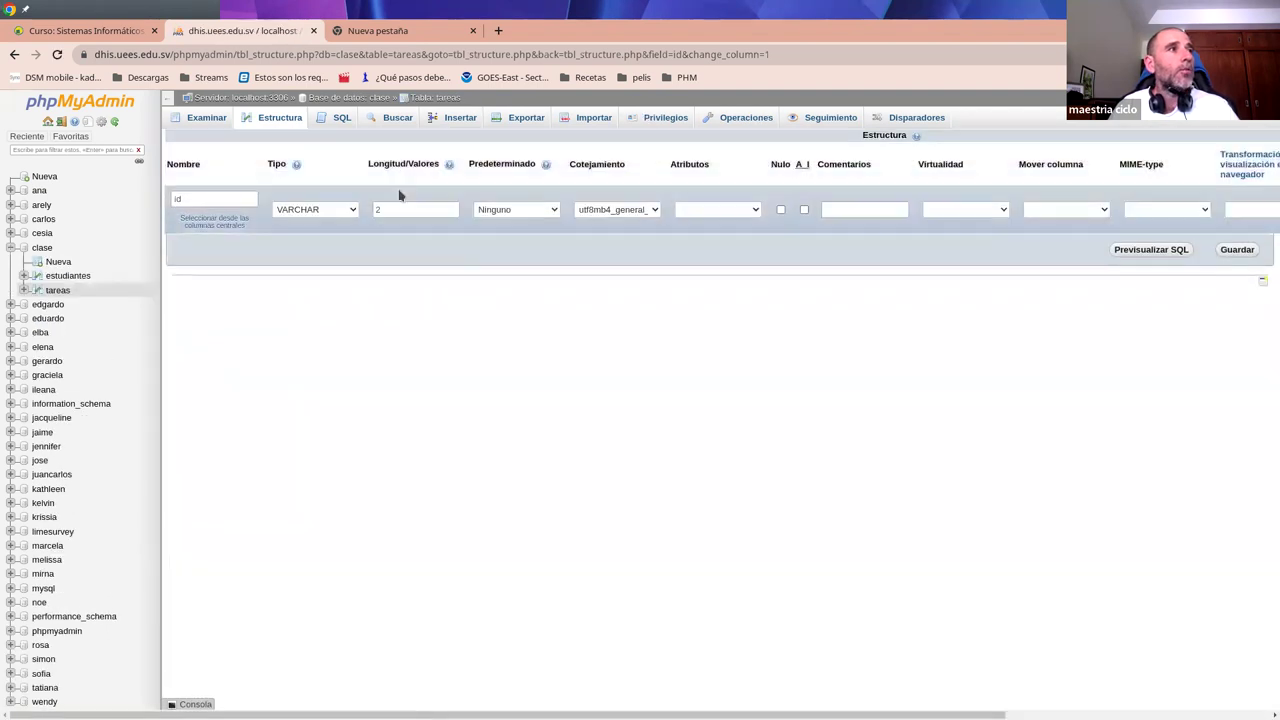
left_click(394, 209)
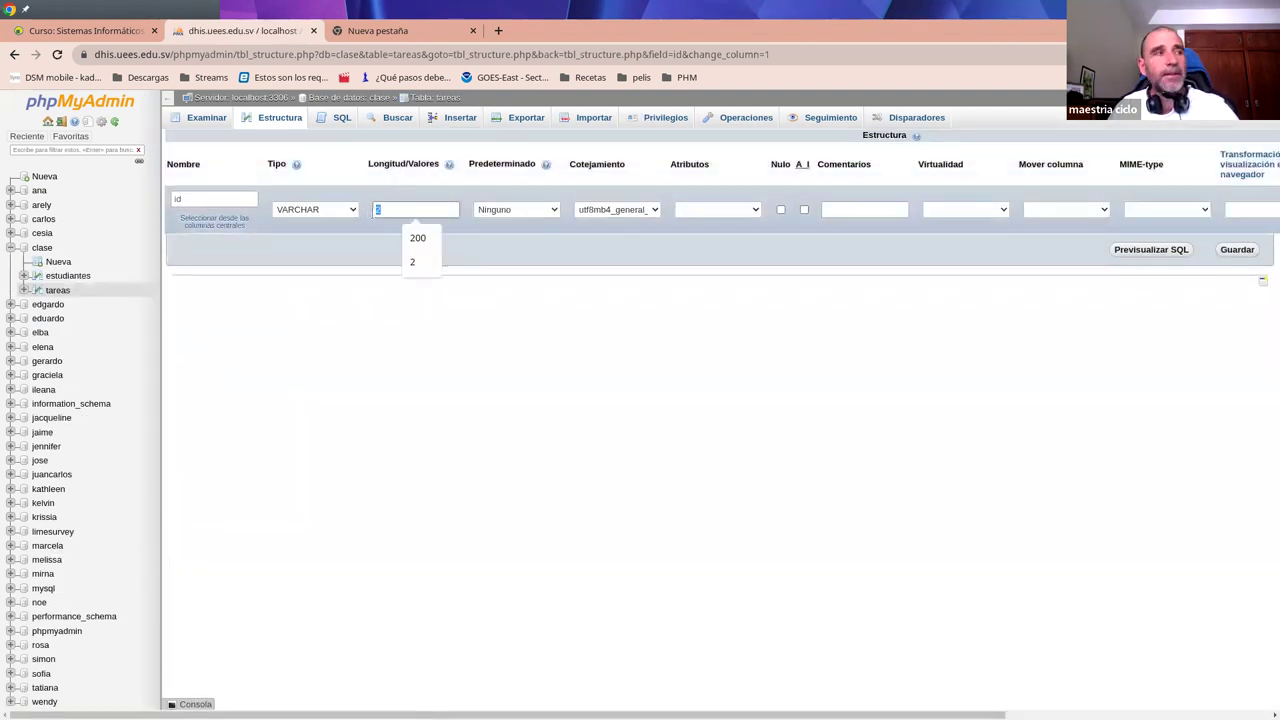
type("3")
left_click(1236, 250)
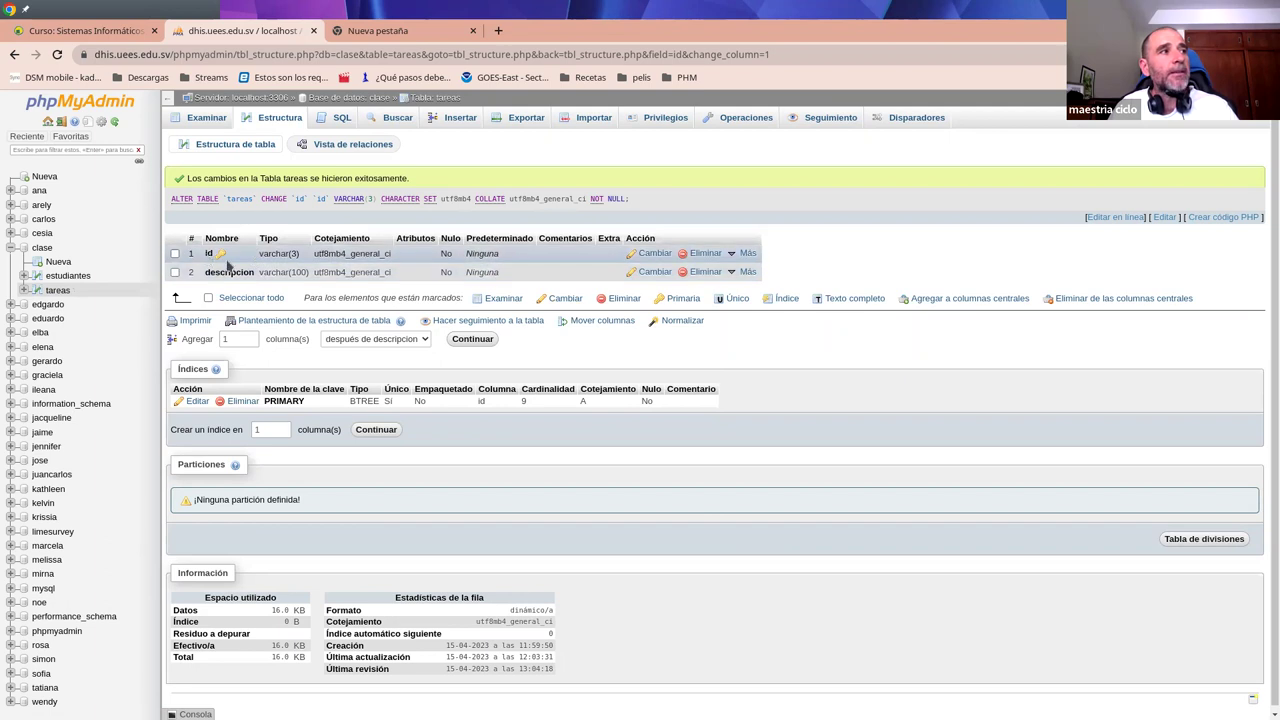
Step: Set the length of the tarea VARCHAR column in the estudiantes table to 3 and save the change
left_click(75, 281)
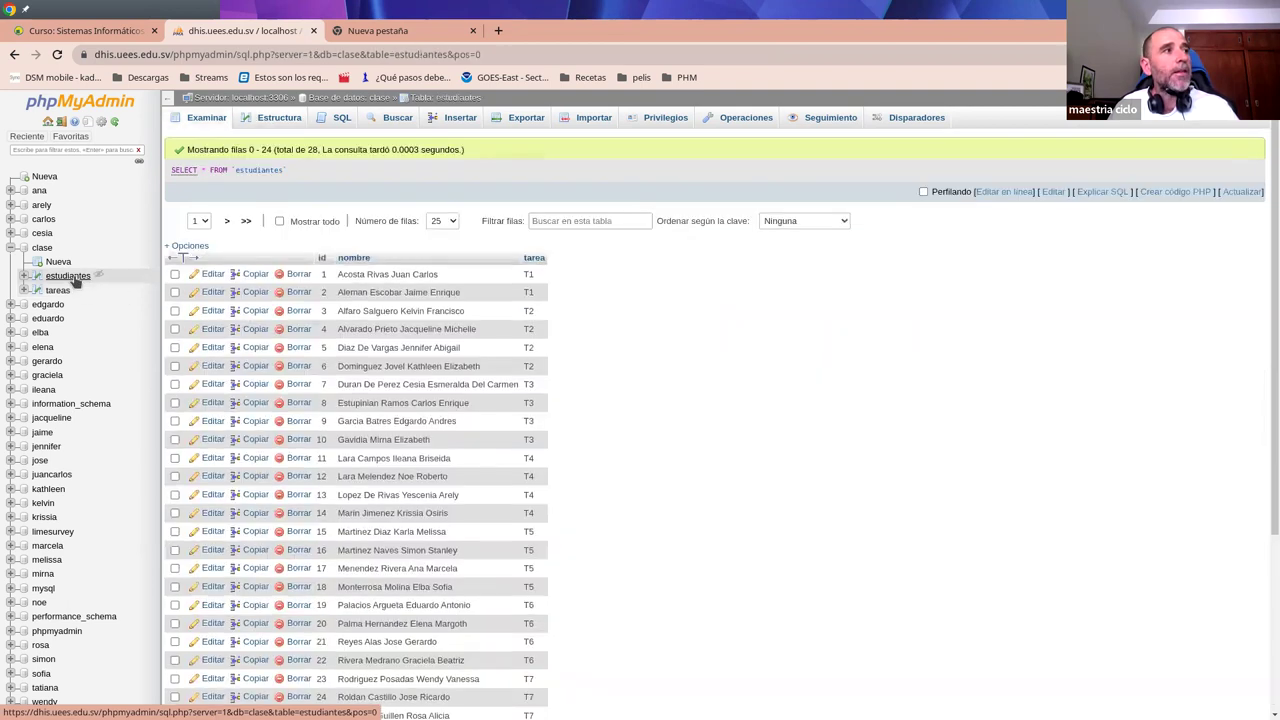
left_click(279, 118)
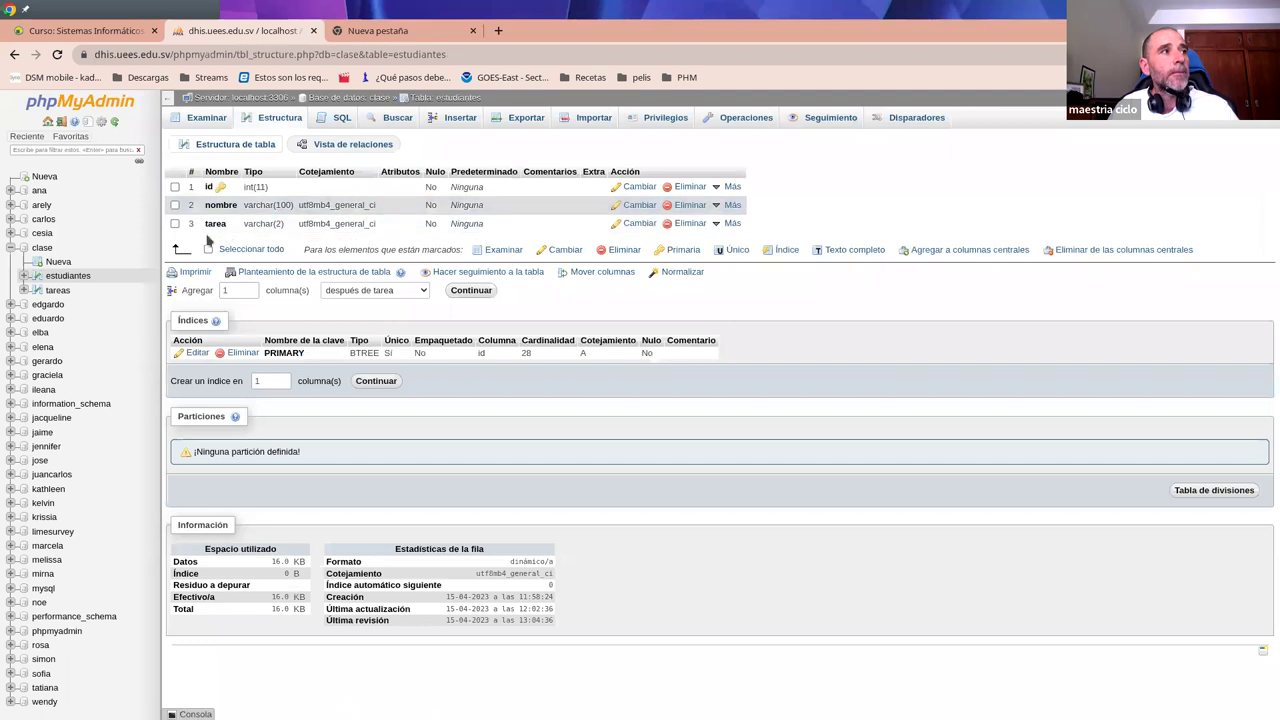
left_click(634, 226)
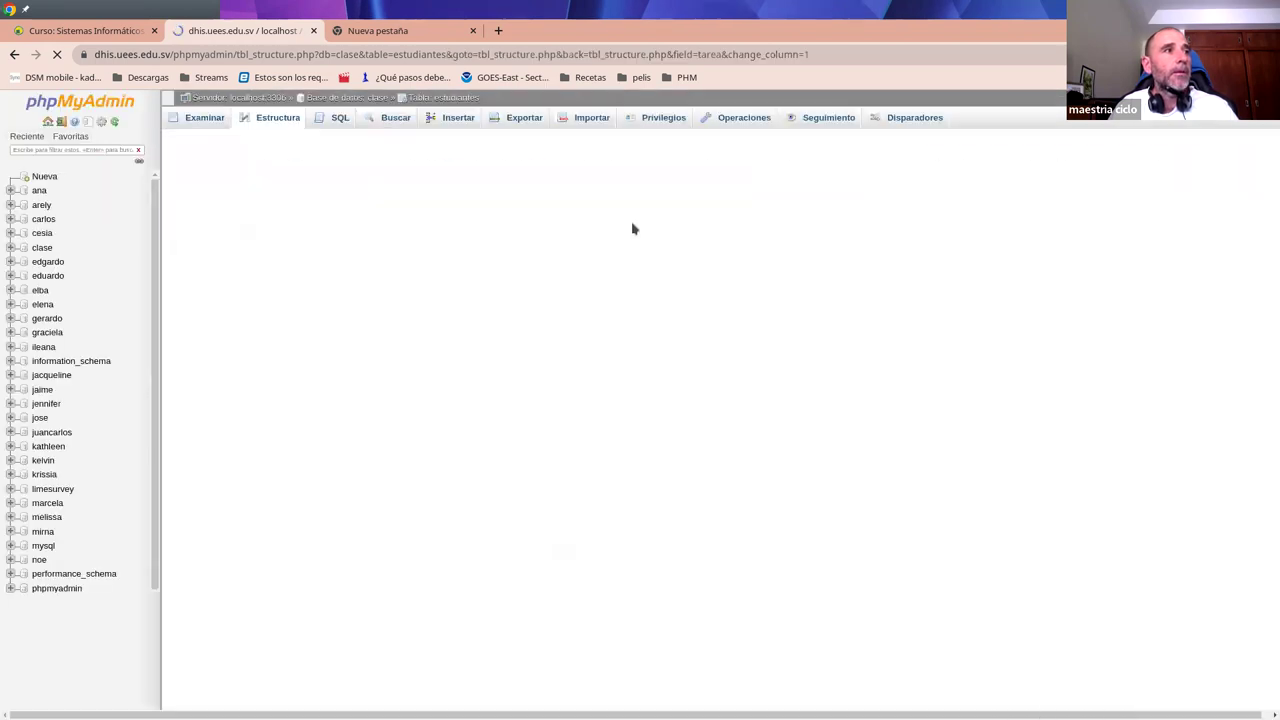
left_click(410, 207)
left_click_drag(408, 207, 373, 210)
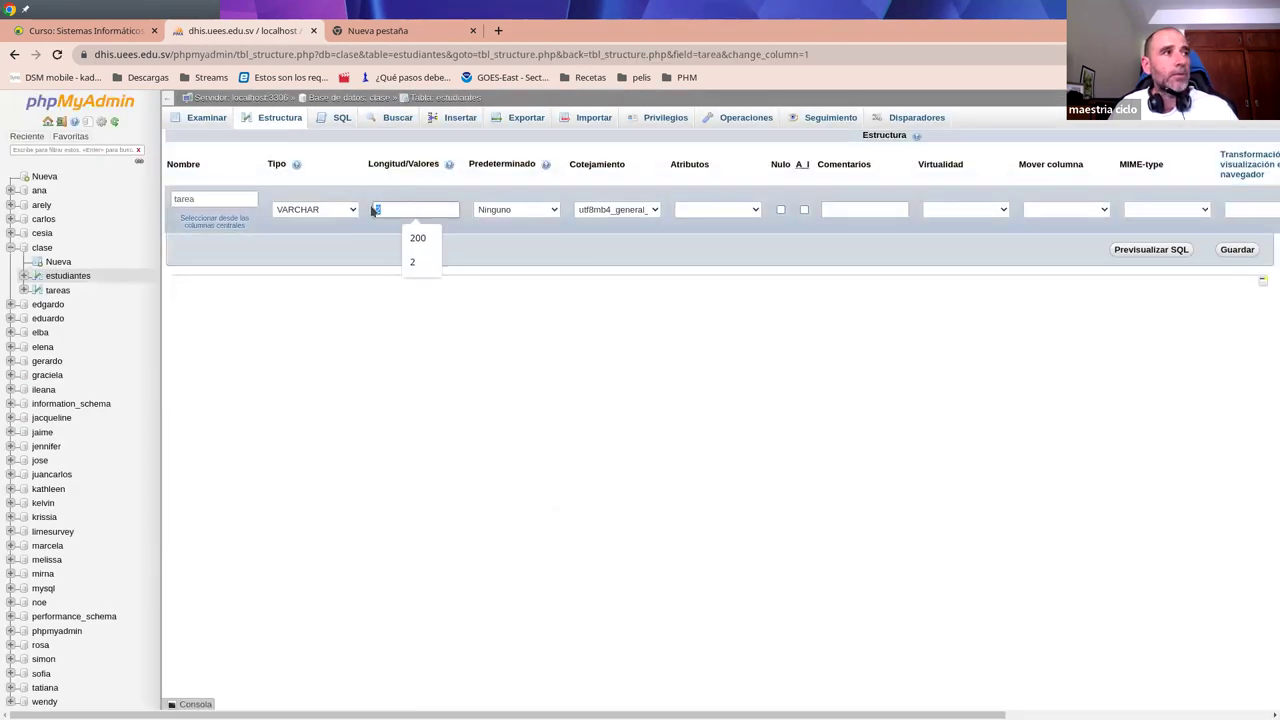
type("3")
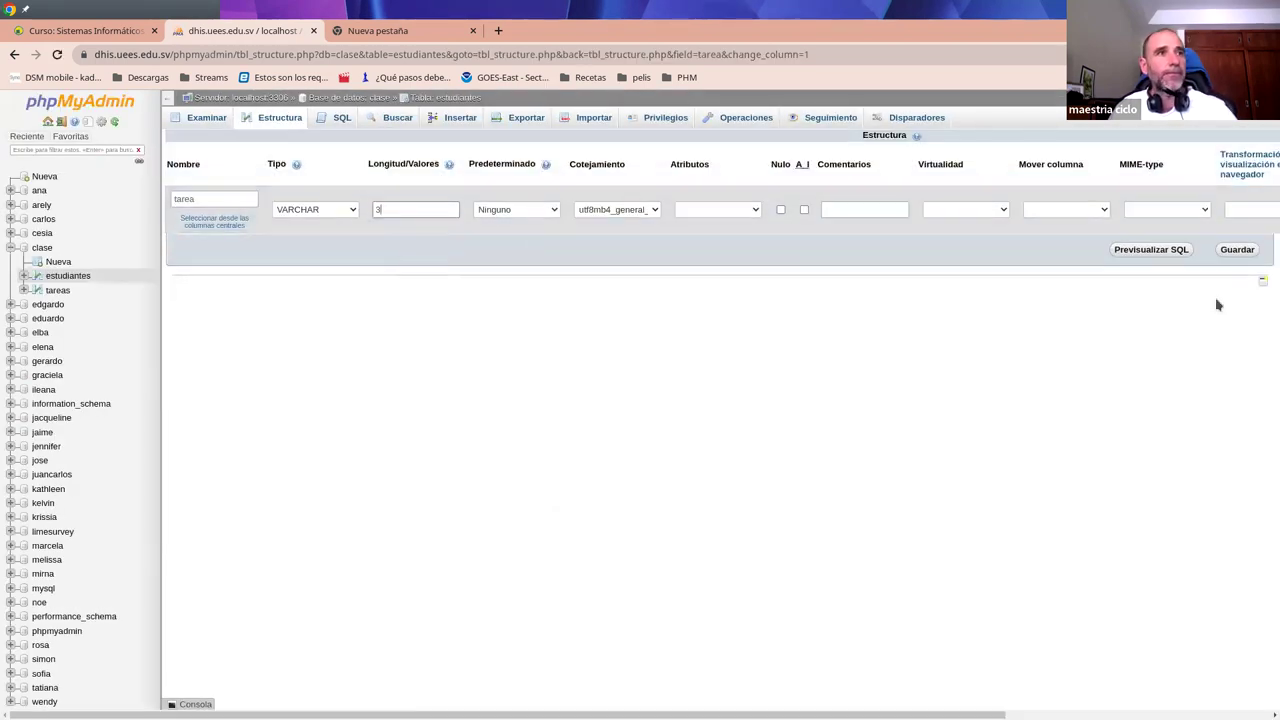
left_click(1237, 250)
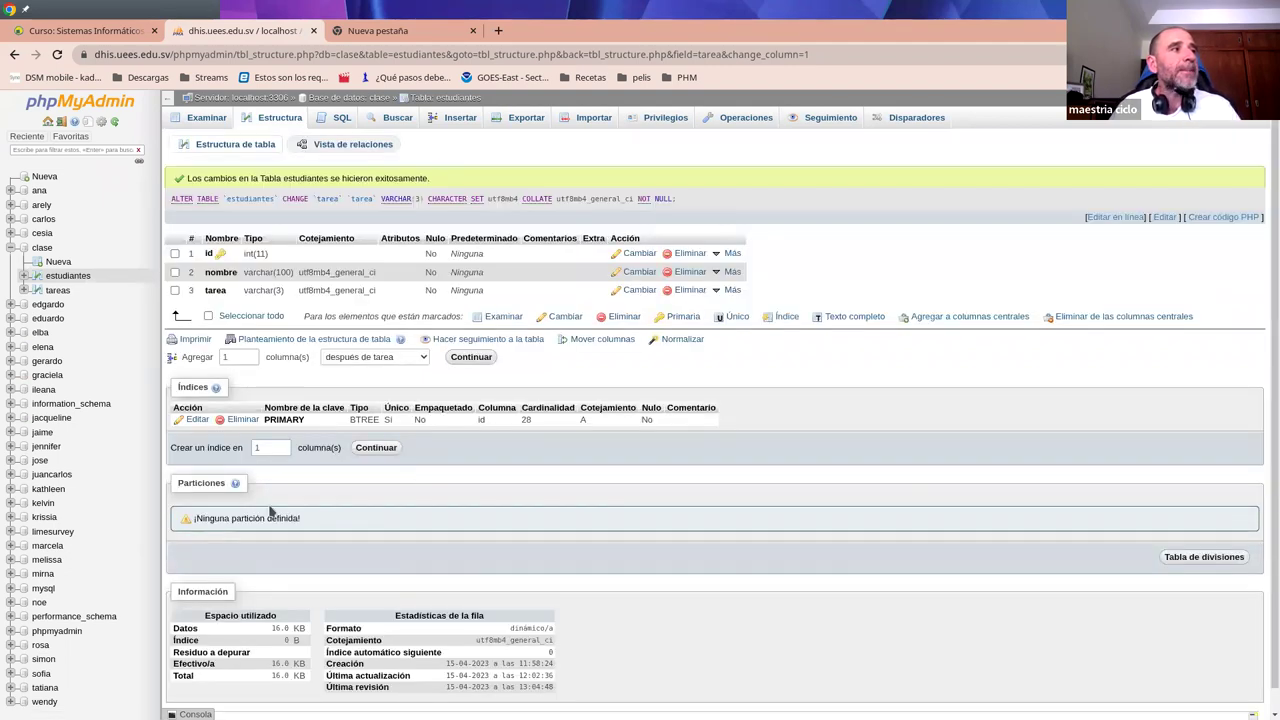
Step: Browse the rows of the estudiantes table and look over the values in the tarea column
left_click(200, 122)
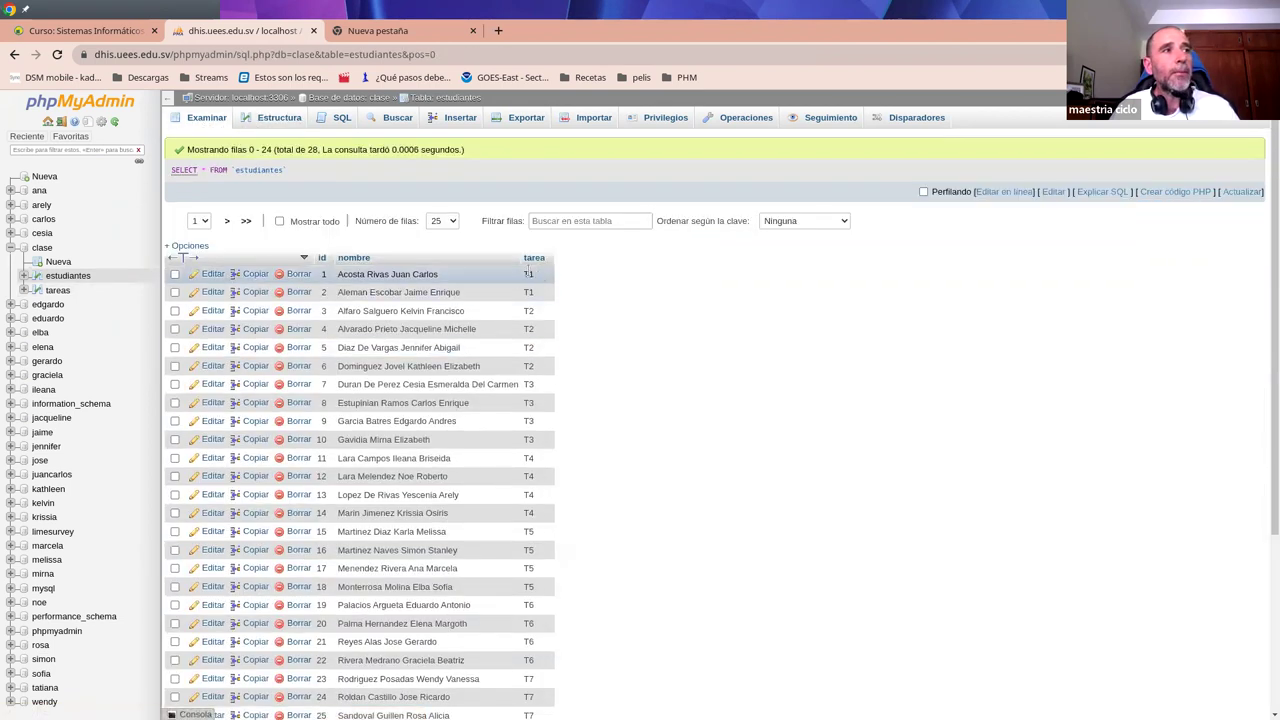
scroll(519, 540, "down", 3)
scroll(540, 490, "up", 3)
scroll(525, 540, "down", 3)
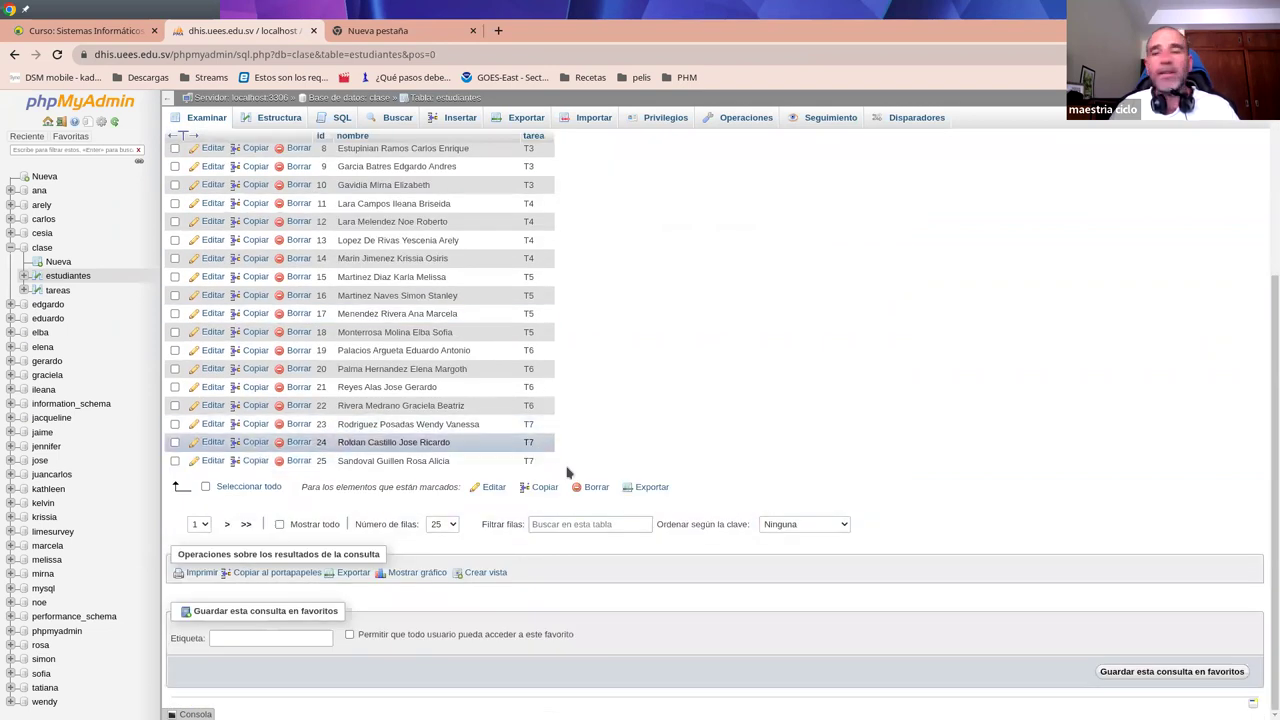
scroll(625, 455, "up", 3)
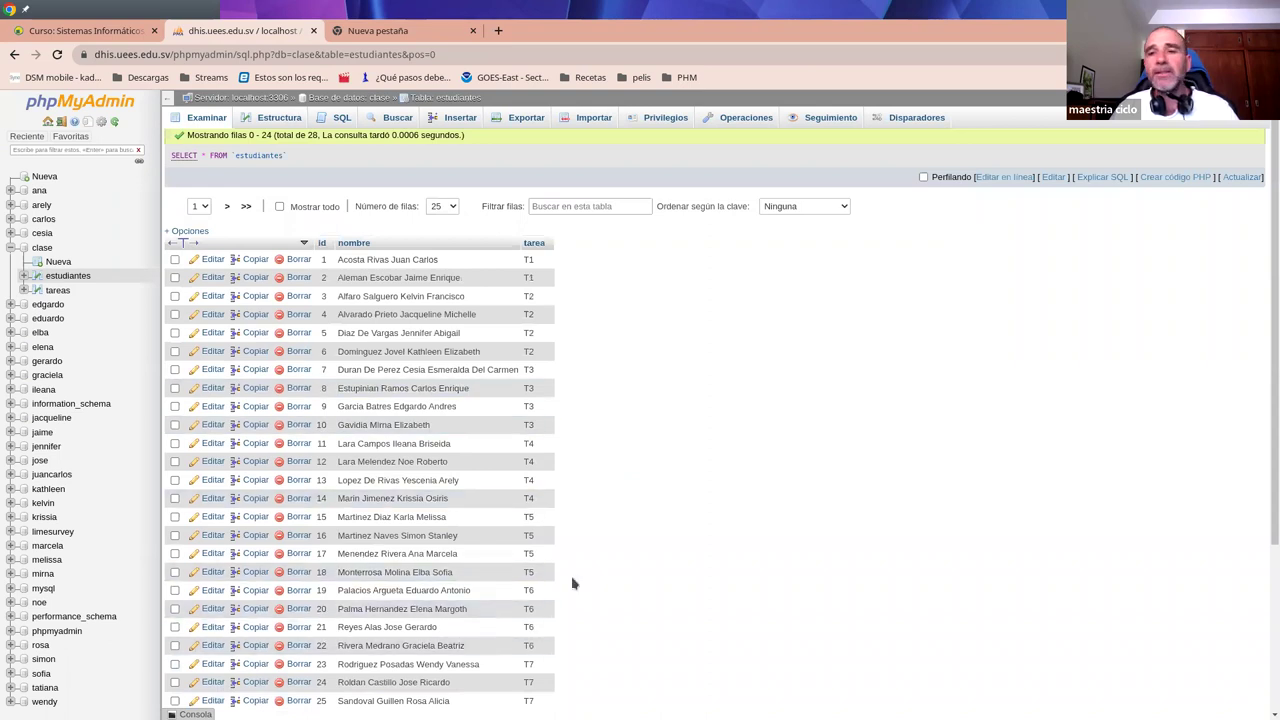
scroll(610, 554, "down", 2)
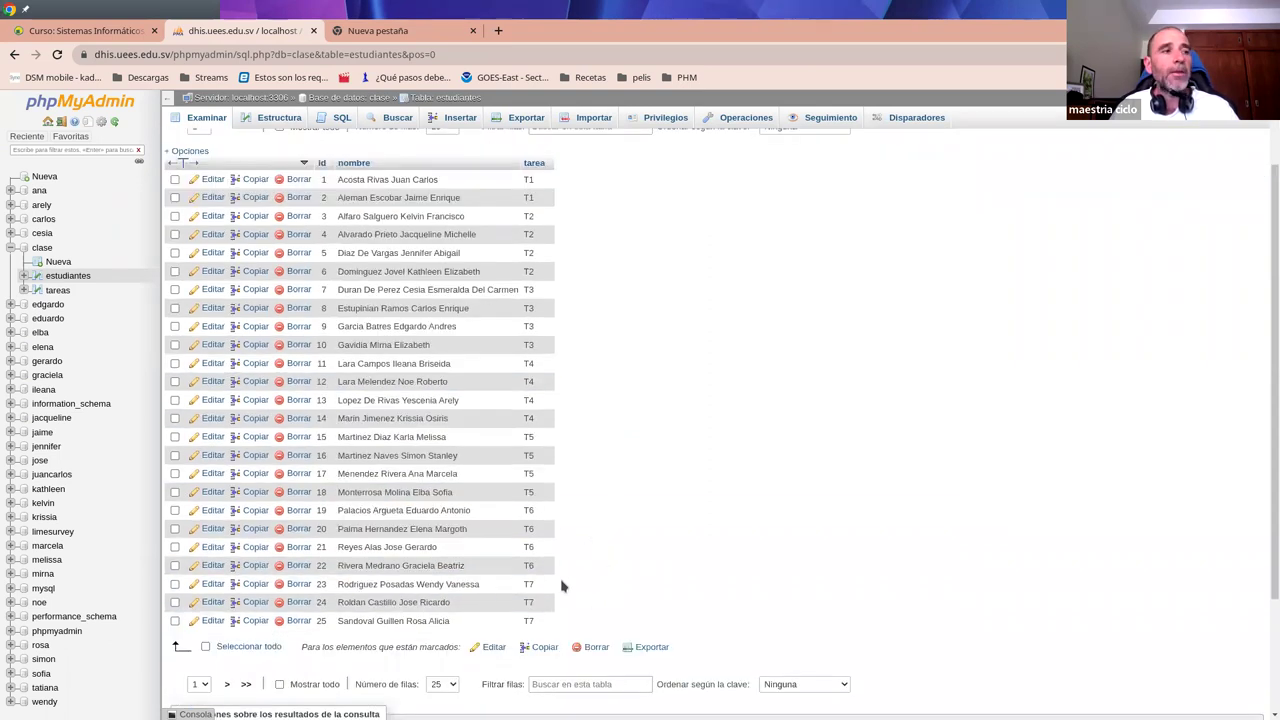
scroll(637, 526, "up", 2)
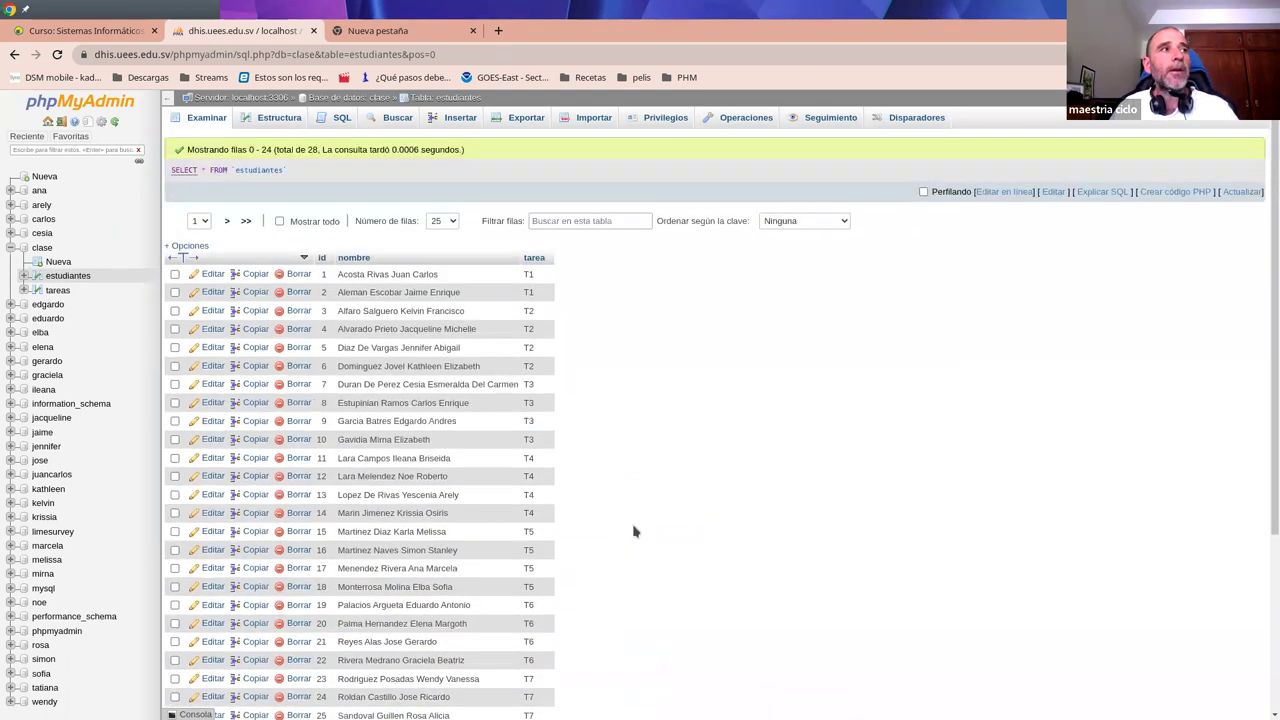
Step: Import tareas_estudiantes.csv into tareas again as CSV, skipping 1 query and enabling the option not to abort on INSERT errors
left_click(57, 292)
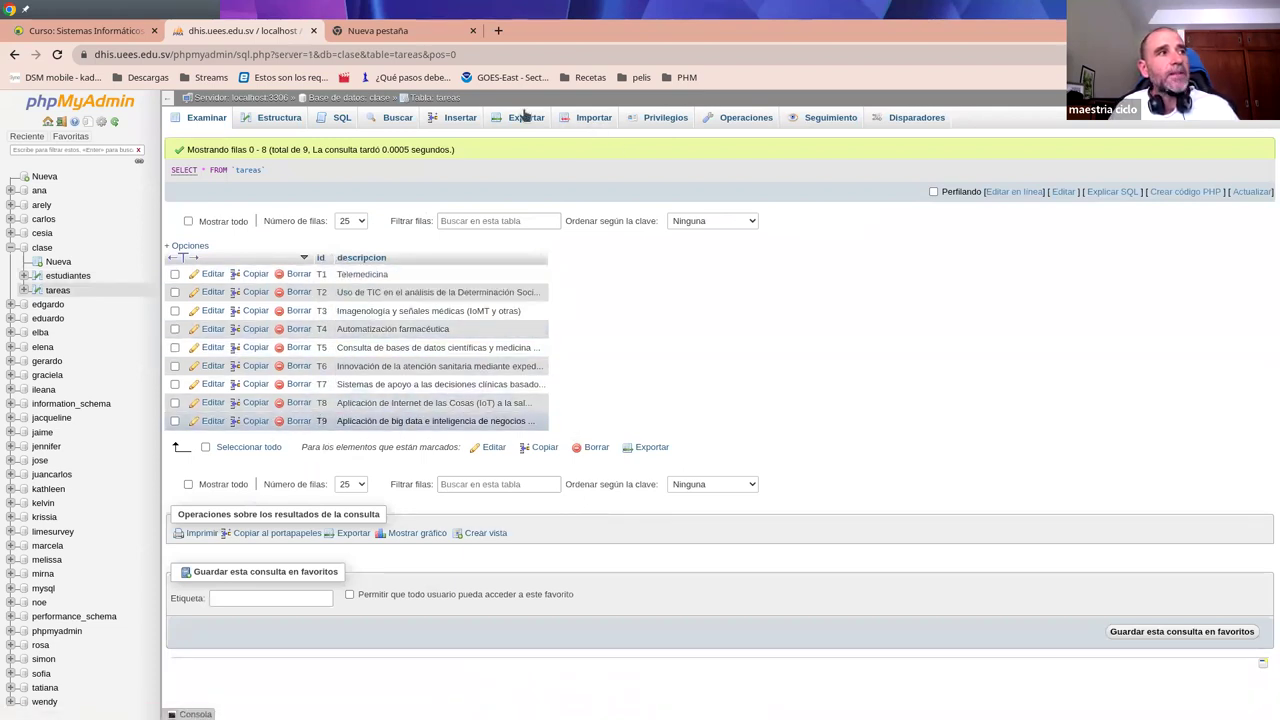
left_click(591, 119)
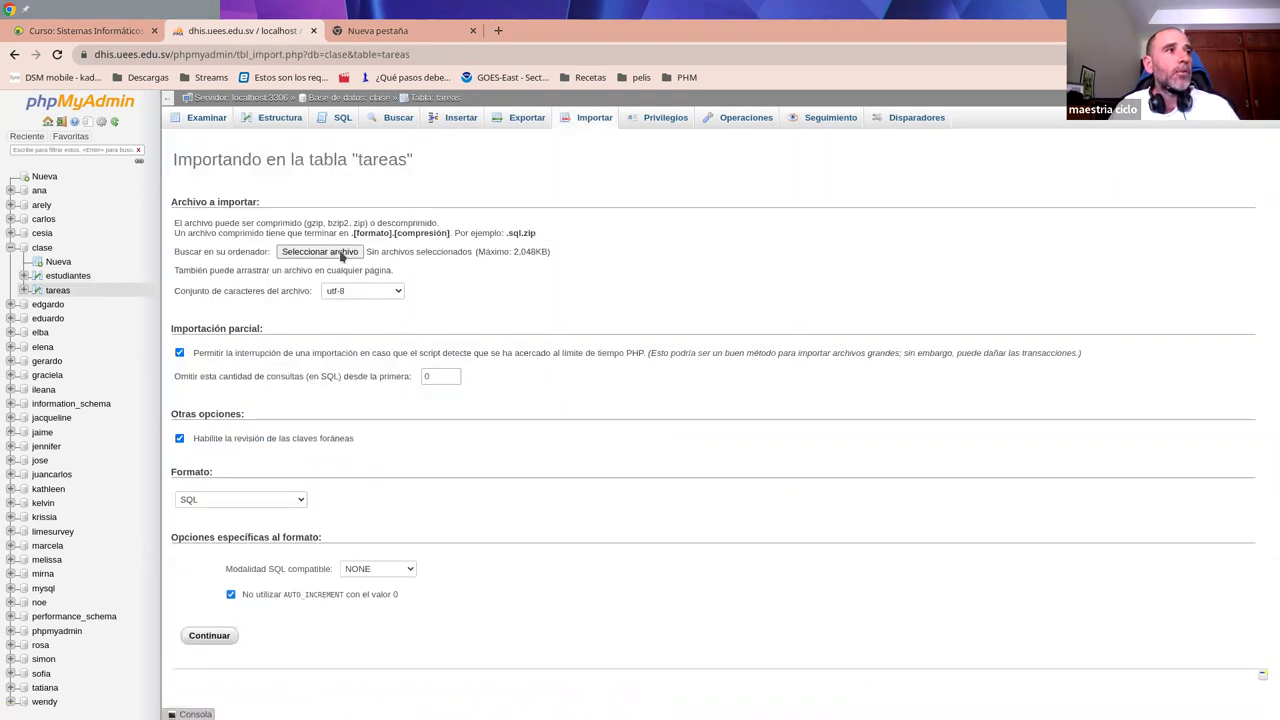
left_click(319, 251)
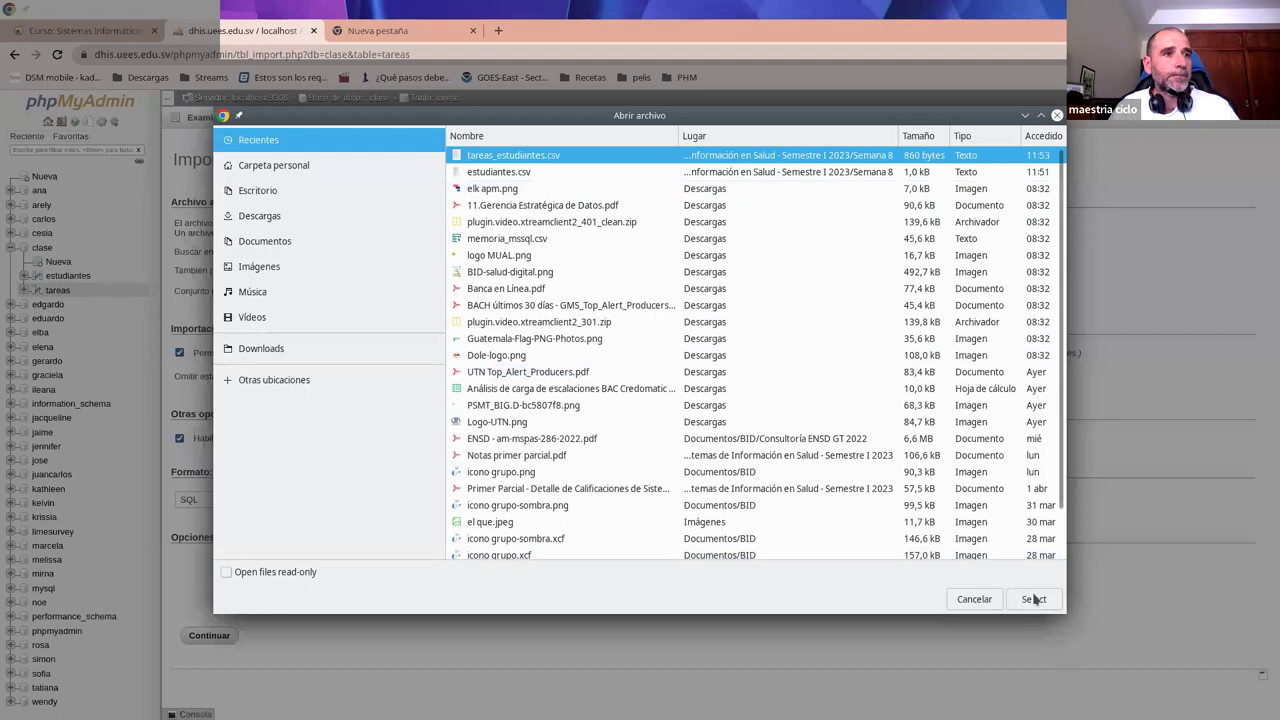
left_click(1035, 598)
scroll(508, 337, "down", 3)
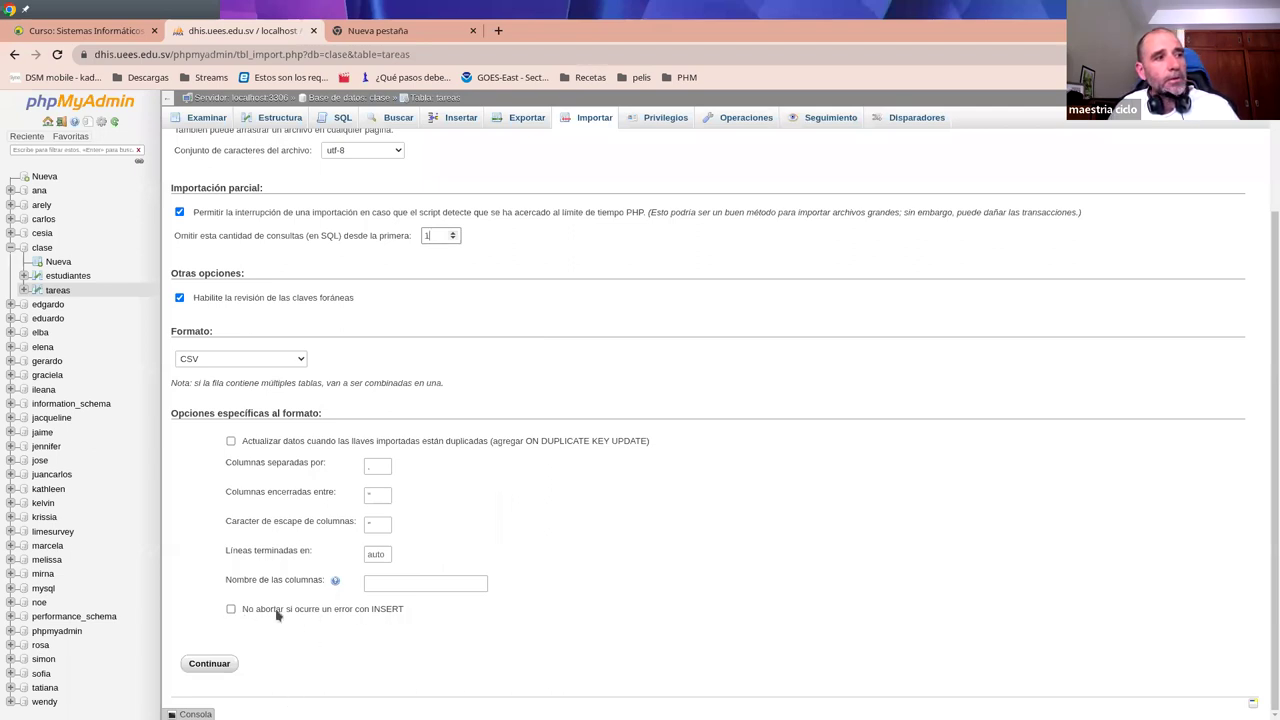
left_click(232, 611)
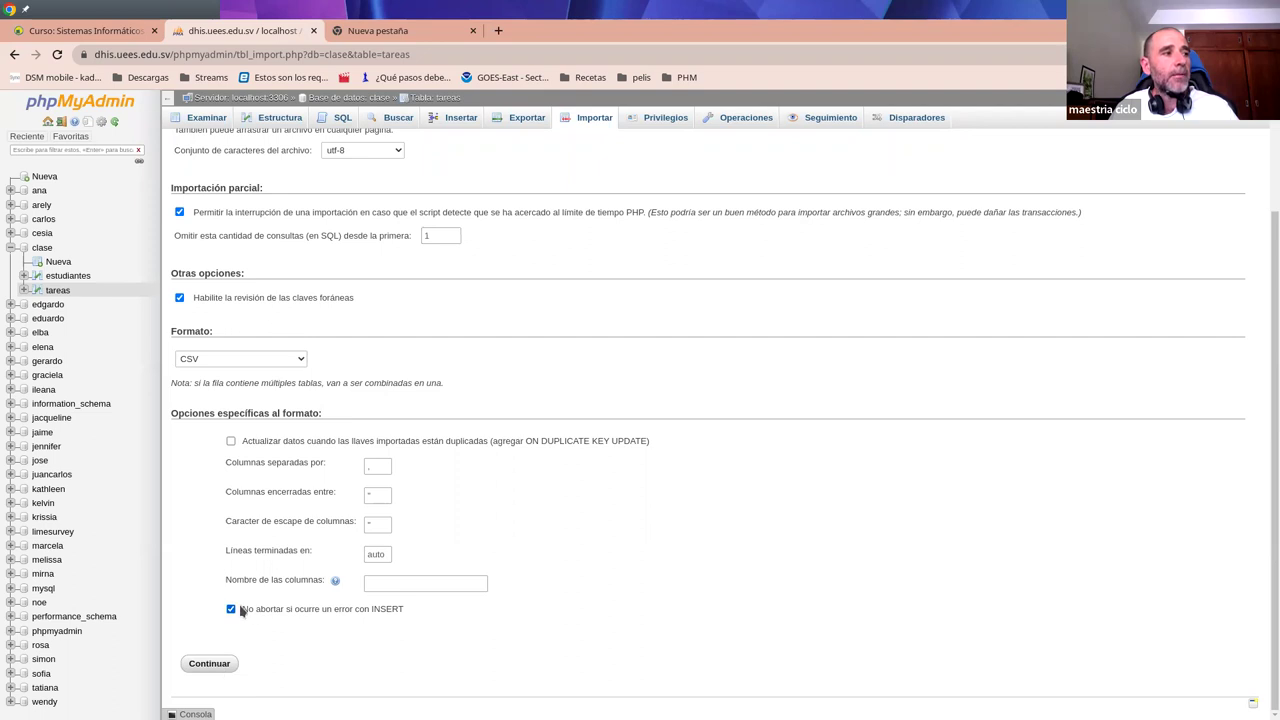
left_click(212, 663)
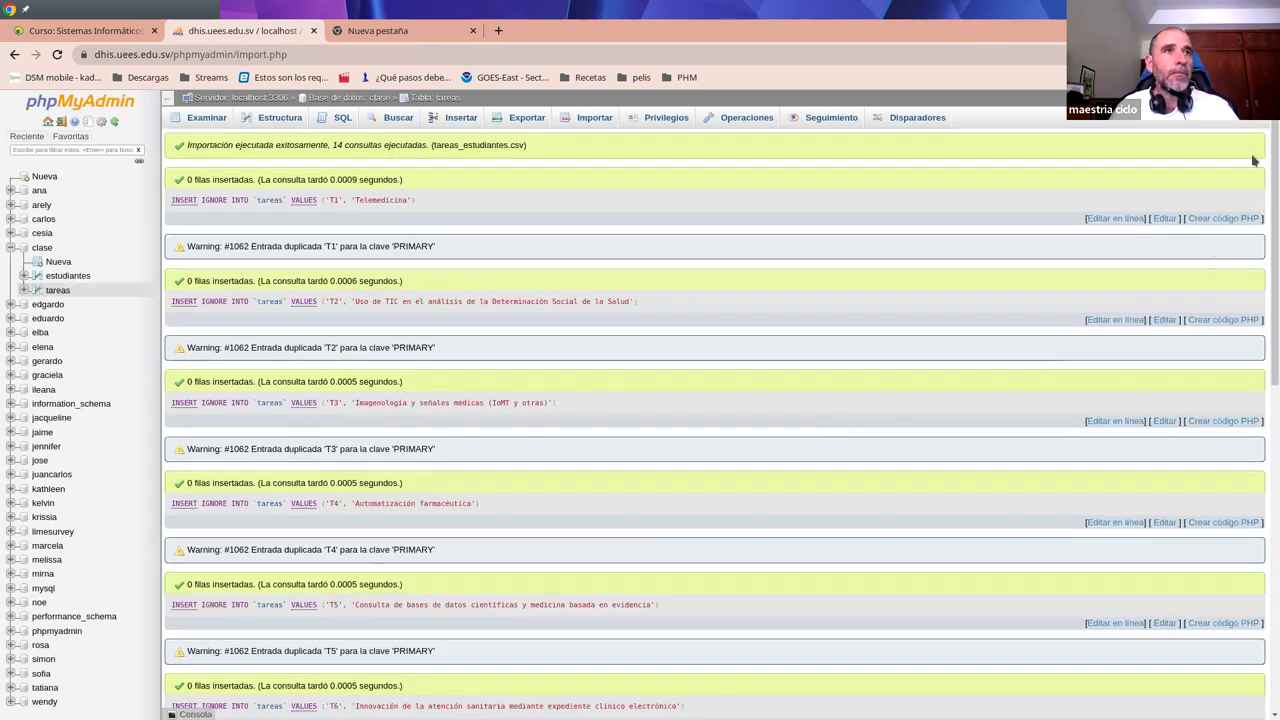
Step: Look over the import results for each INSERT into the tareas table, including the duplicate-key warnings
scroll(1237, 480, "down", 7)
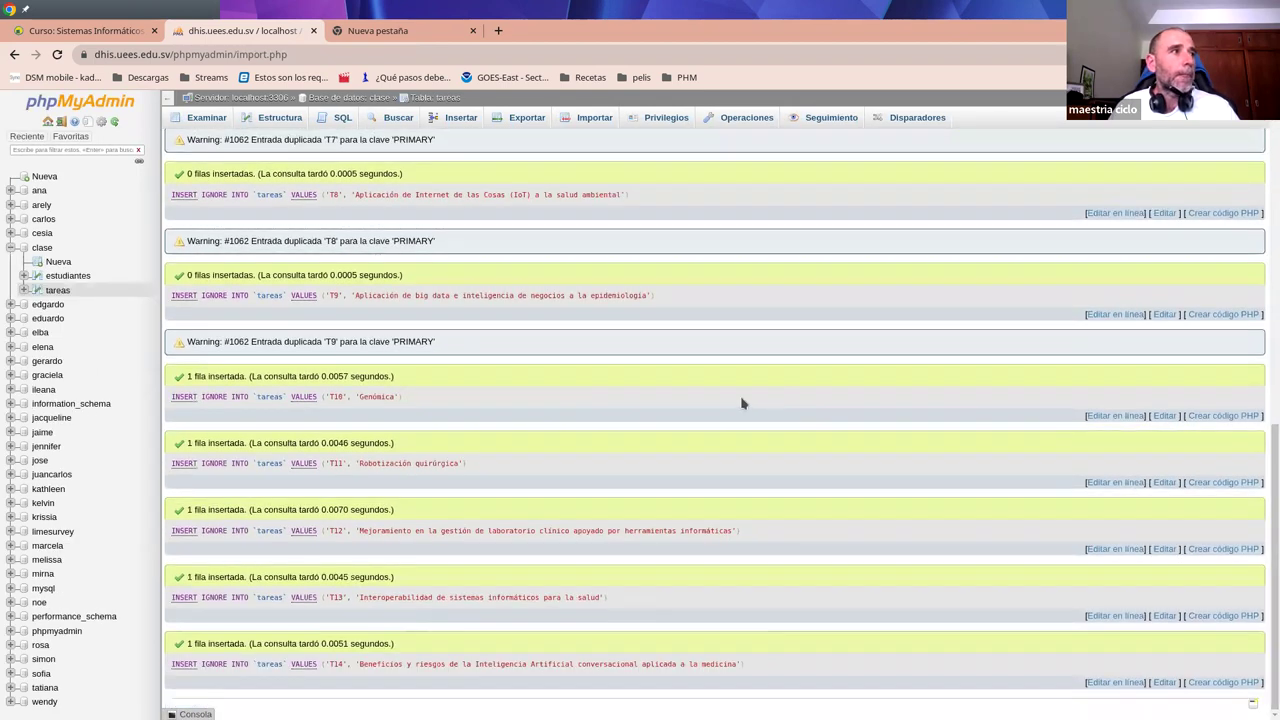
scroll(743, 400, "up", 3)
left_click_drag(450, 465, 200, 460)
left_click(468, 386)
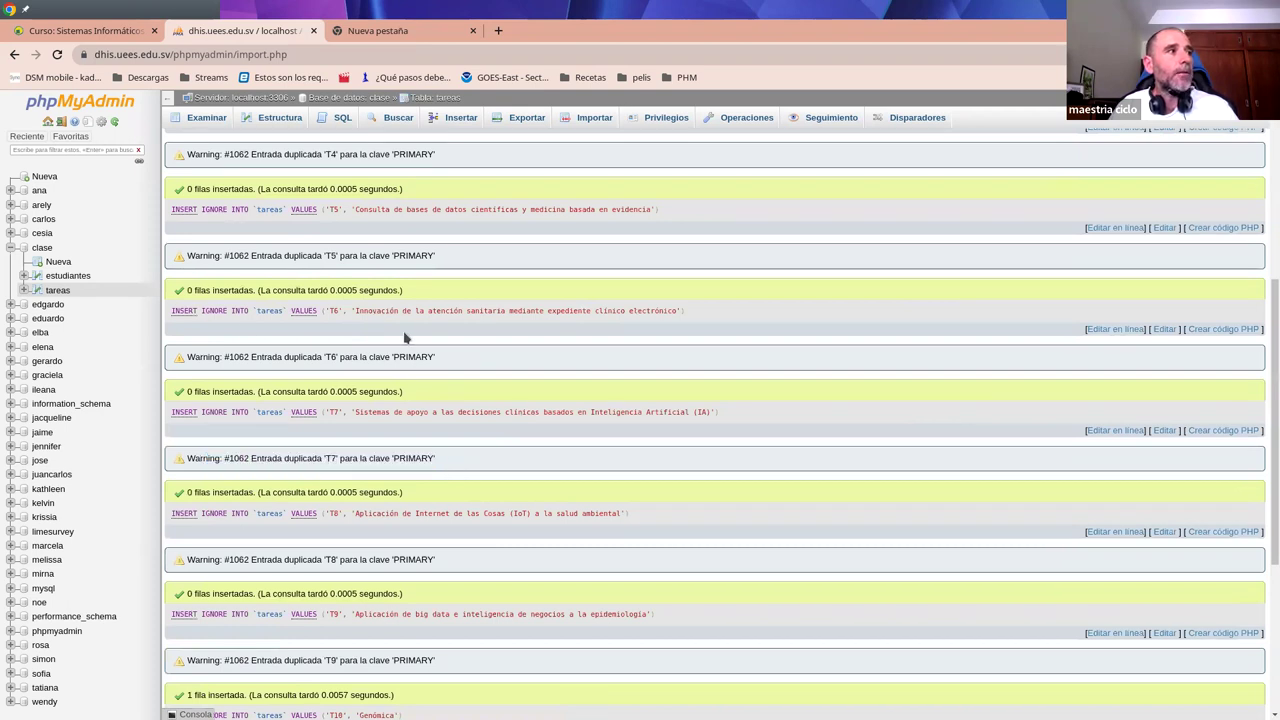
Step: Browse the rows of the tareas and estudiantes tables to compare the task ids with the students' tarea values
scroll(405, 338, "up", 4)
left_click(203, 119)
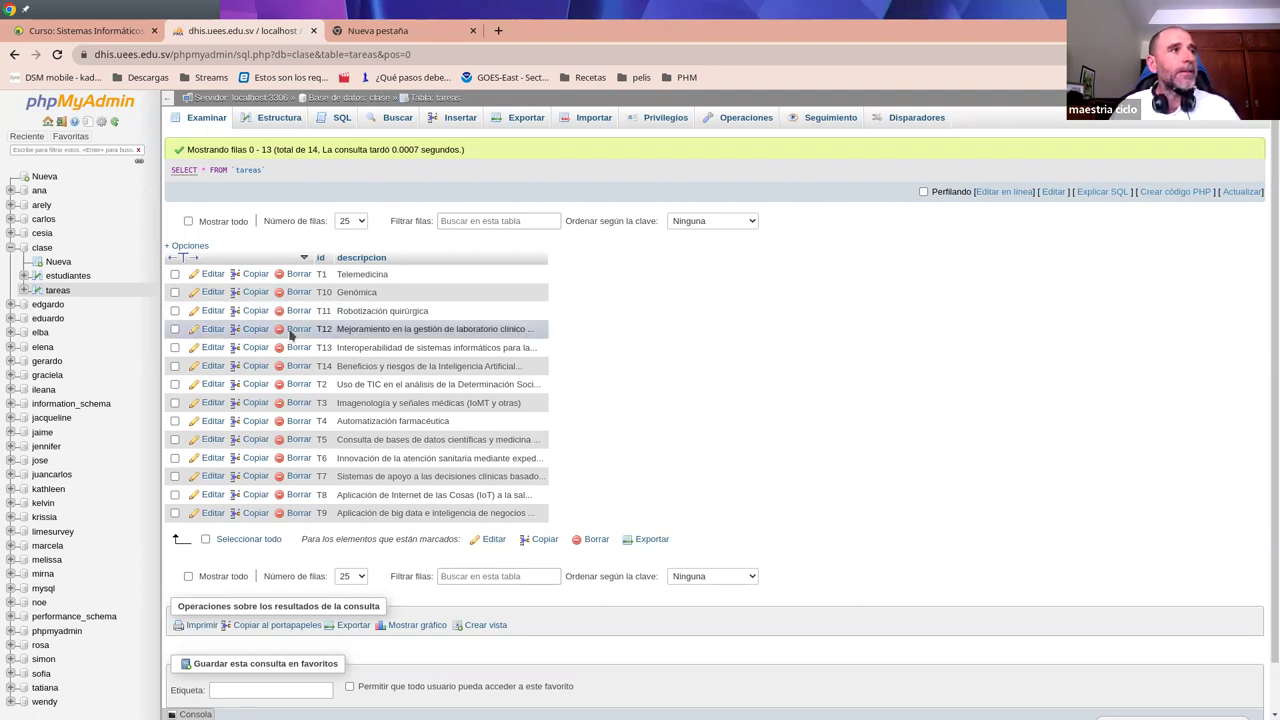
left_click(70, 280)
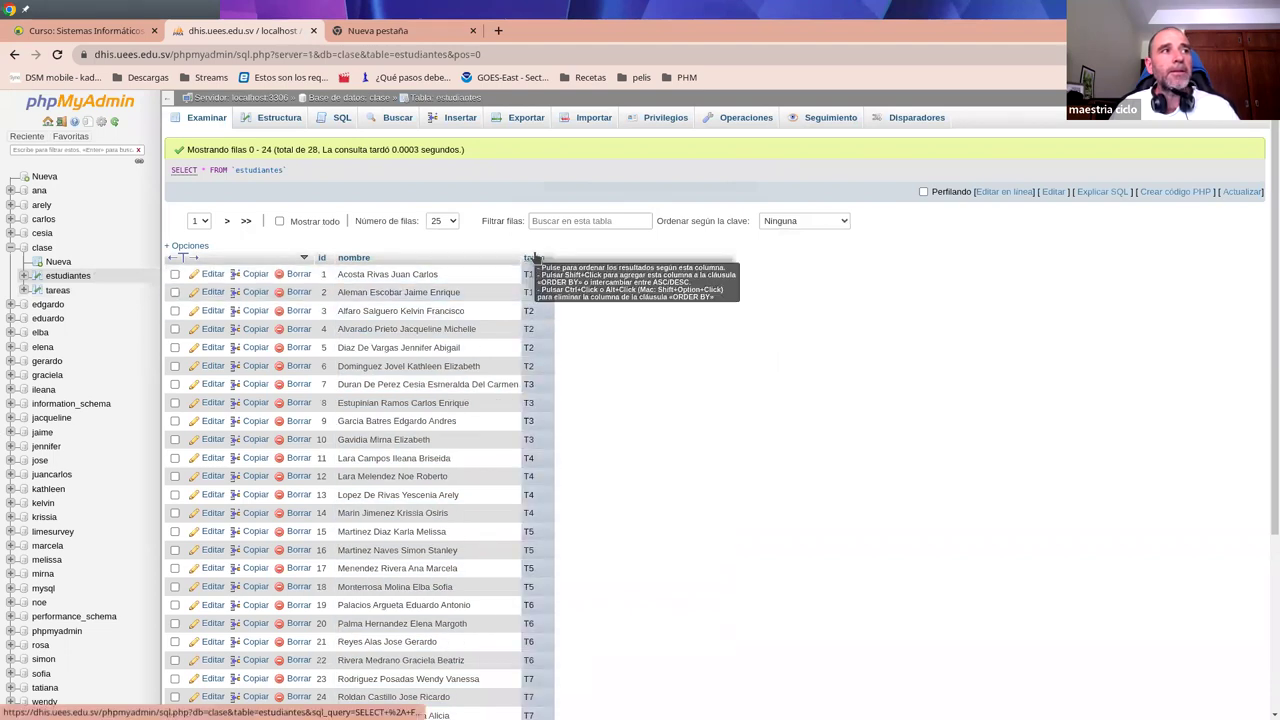
left_click(60, 291)
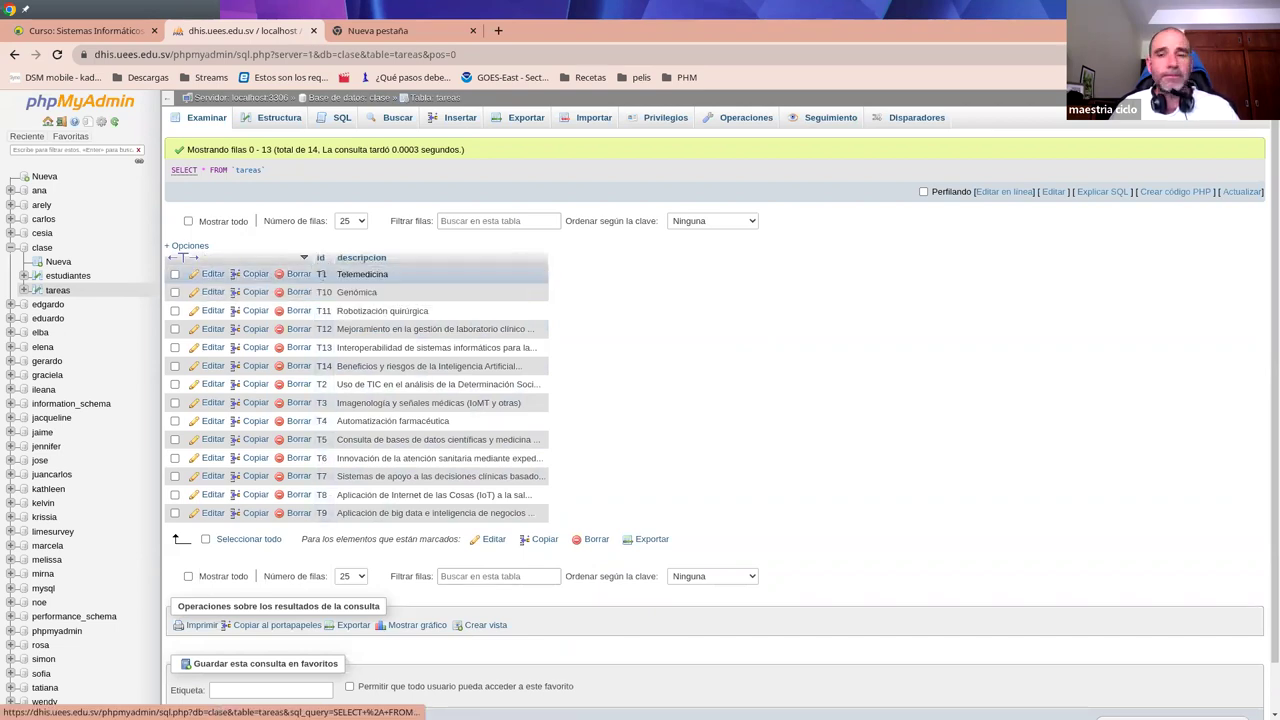
Step: In the relation view of the estudiantes table, name a foreign key constraint estudiantes_tareas and set ON UPDATE to CASCADE
left_click(79, 279)
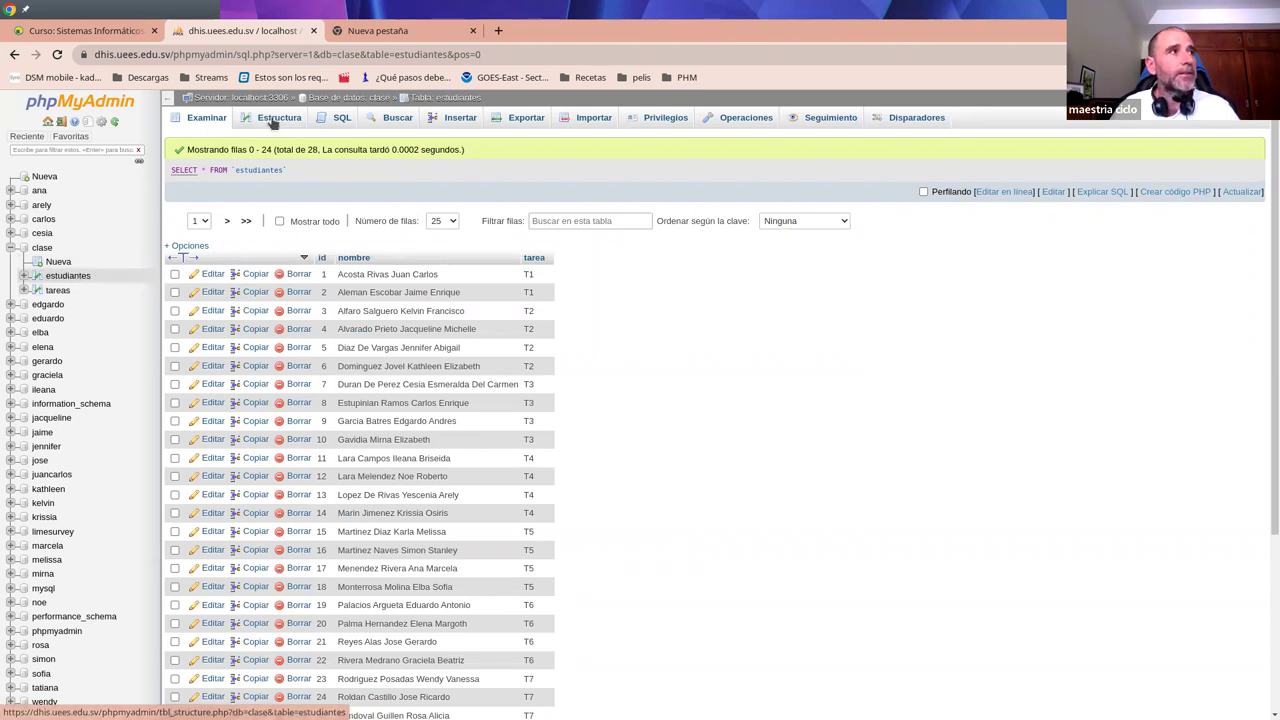
left_click(272, 120)
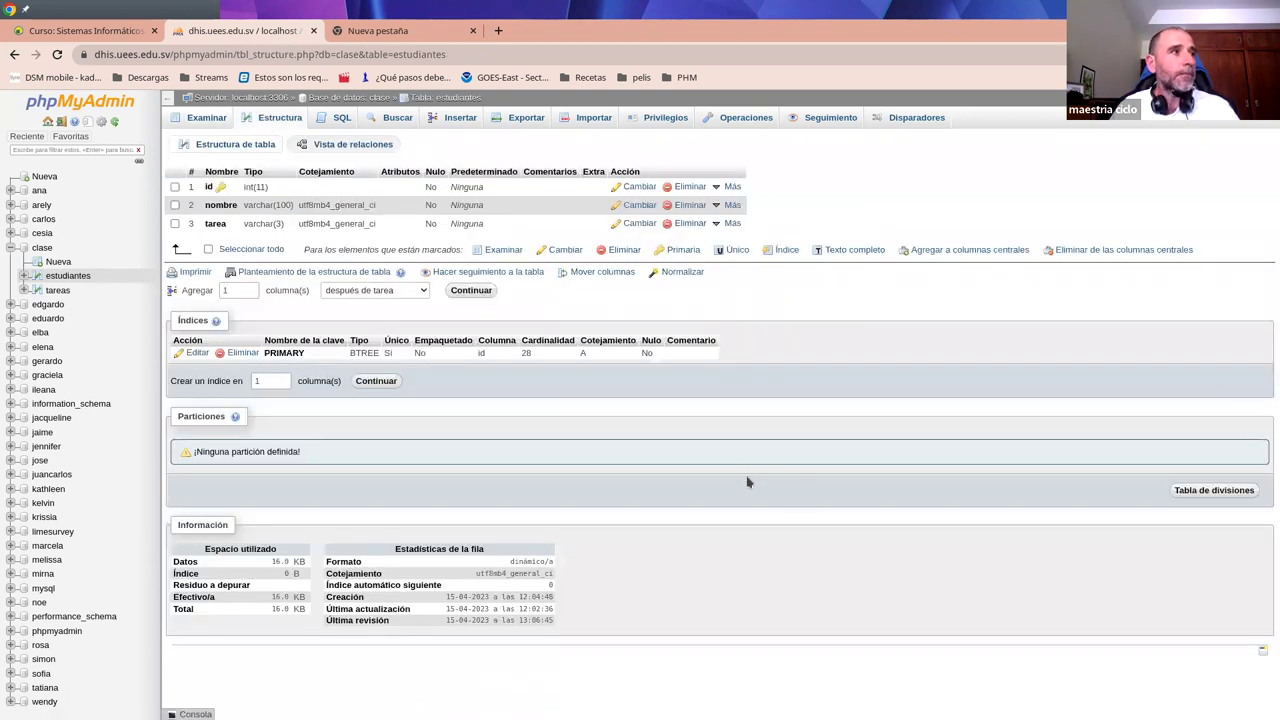
left_click(358, 148)
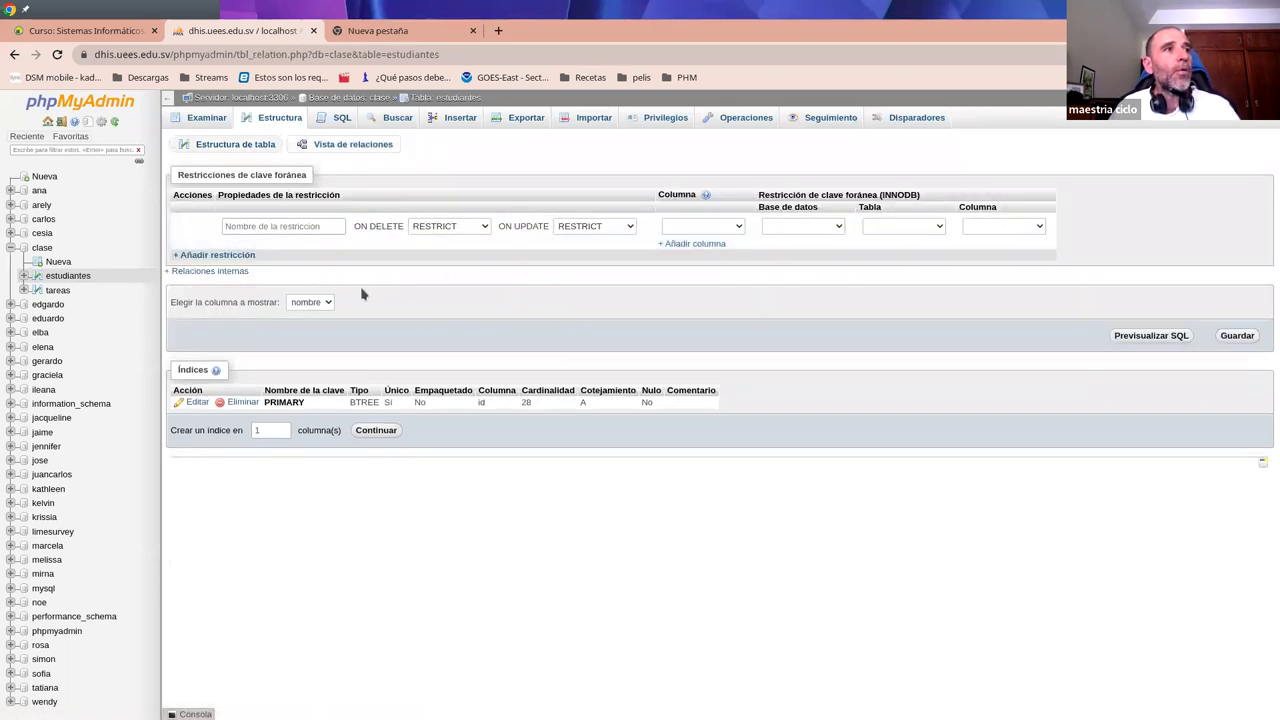
left_click(306, 227)
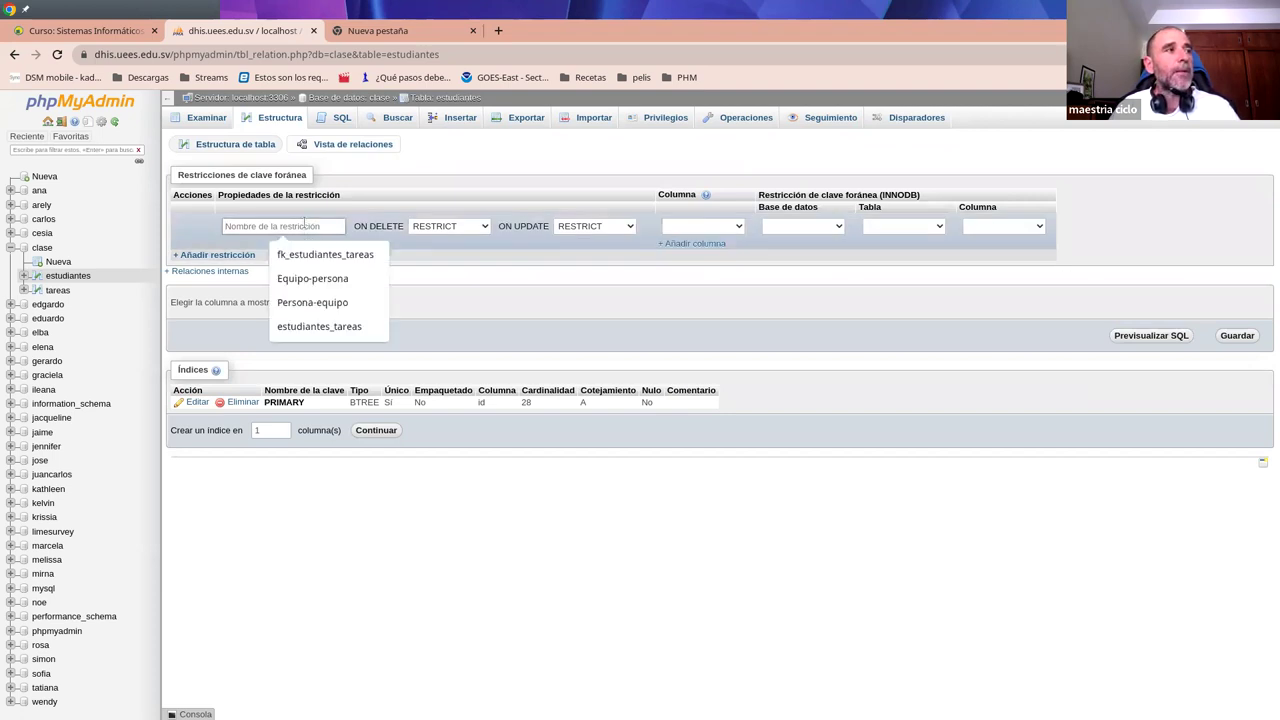
left_click(318, 326)
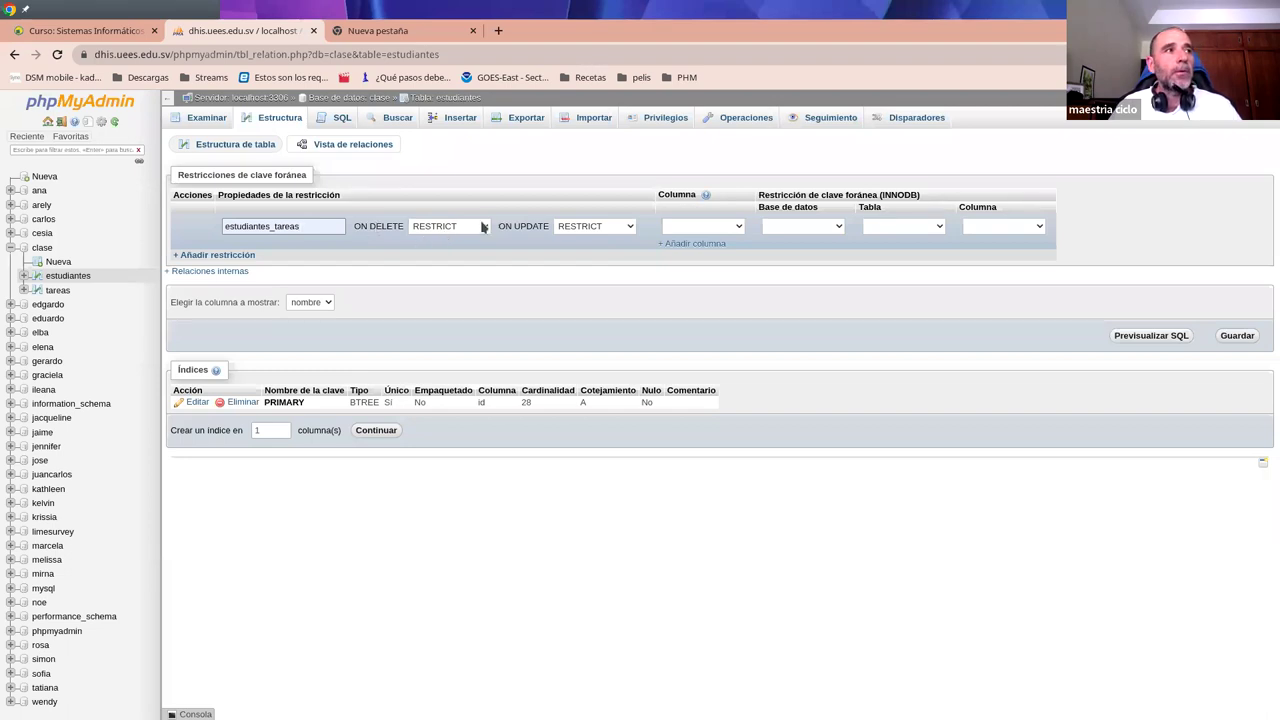
left_click(591, 228)
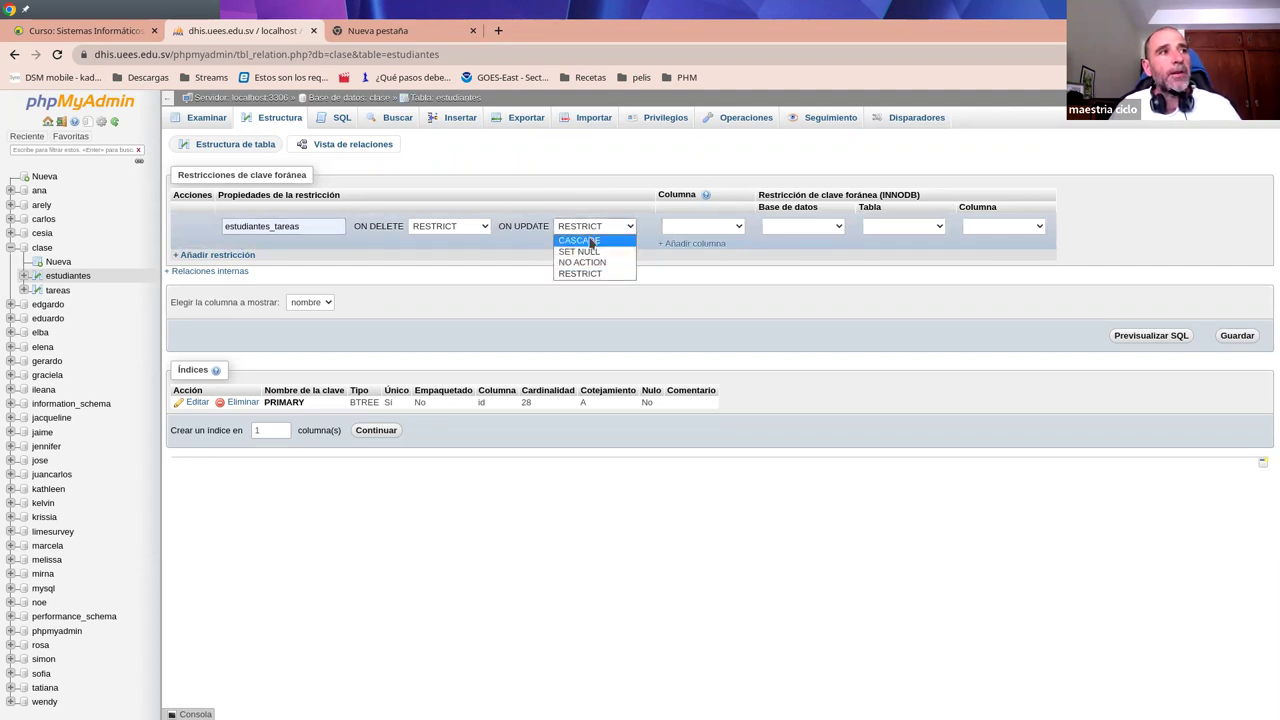
left_click(591, 242)
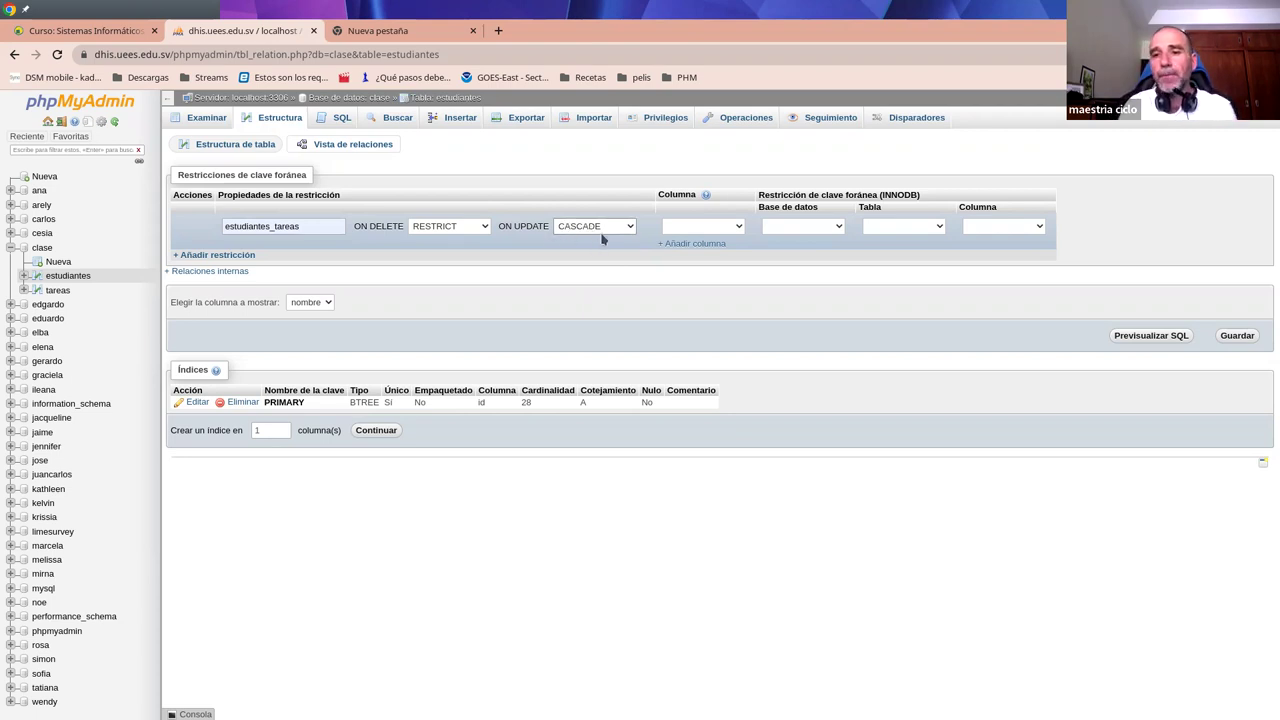
Step: Link the constraint's tarea column to the id column of tareas in the clase database and save the foreign key
left_click(740, 228)
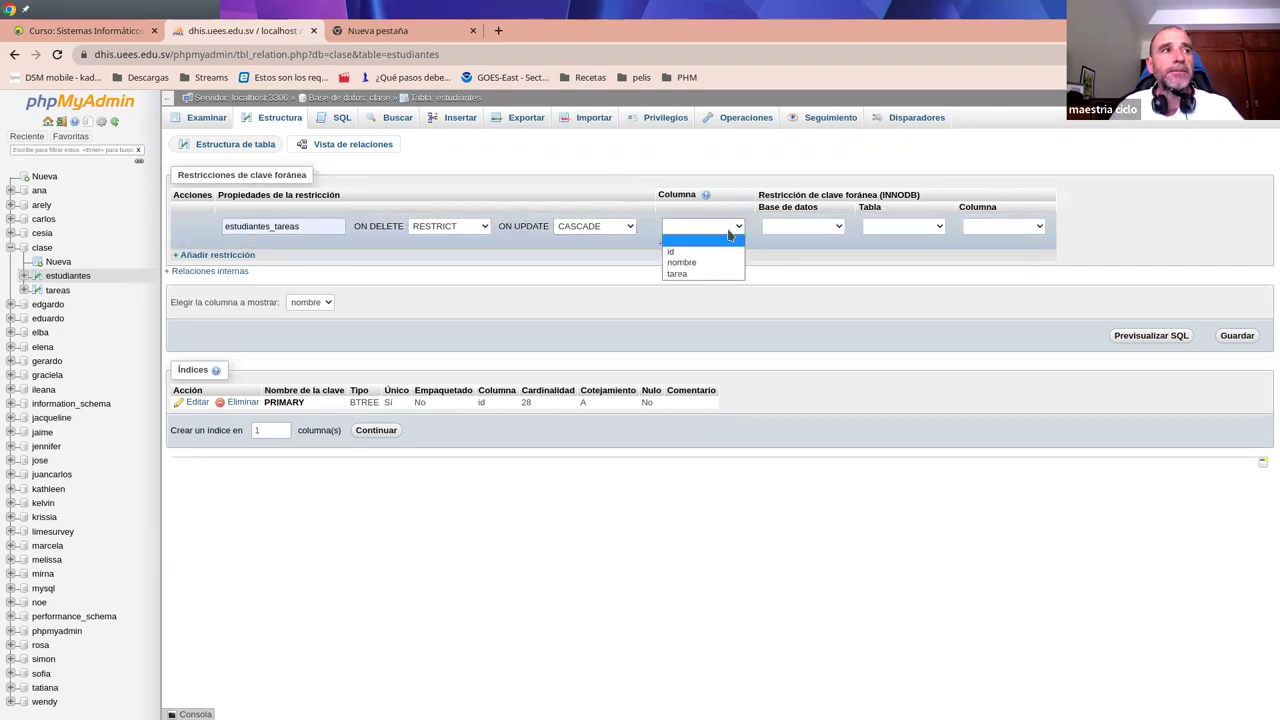
left_click(690, 276)
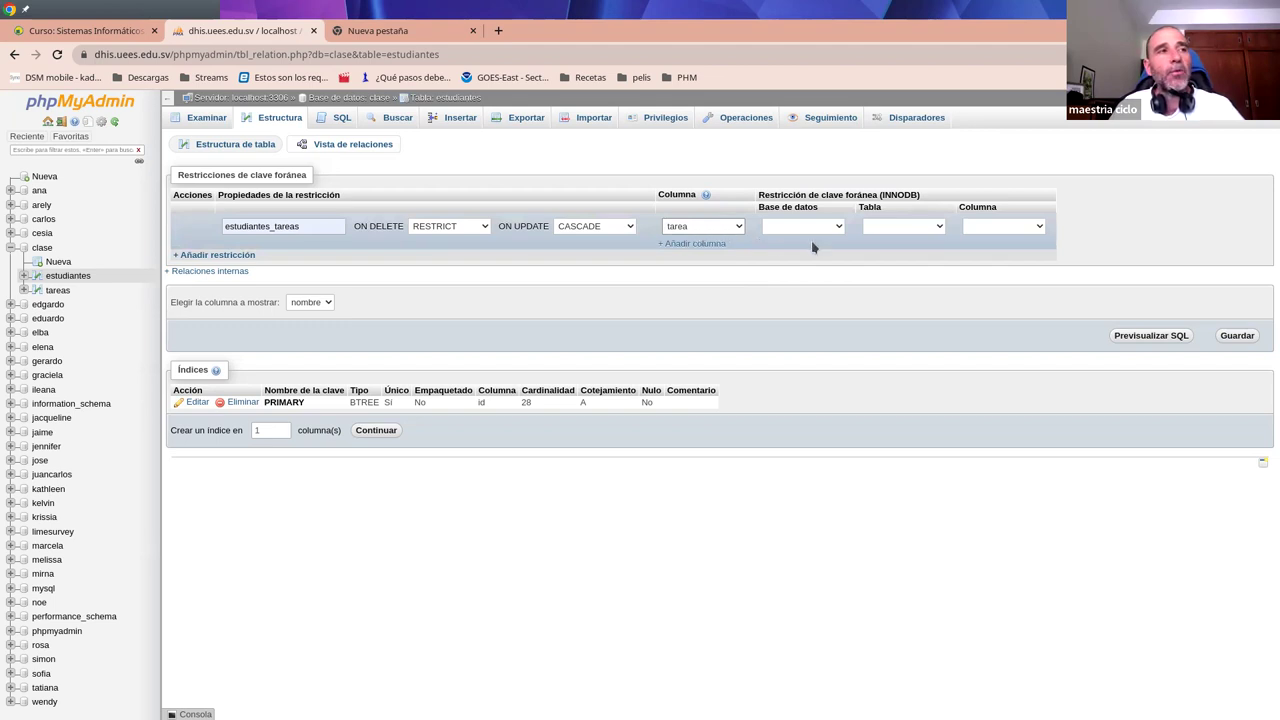
left_click(840, 226)
scroll(830, 360, "down", 5)
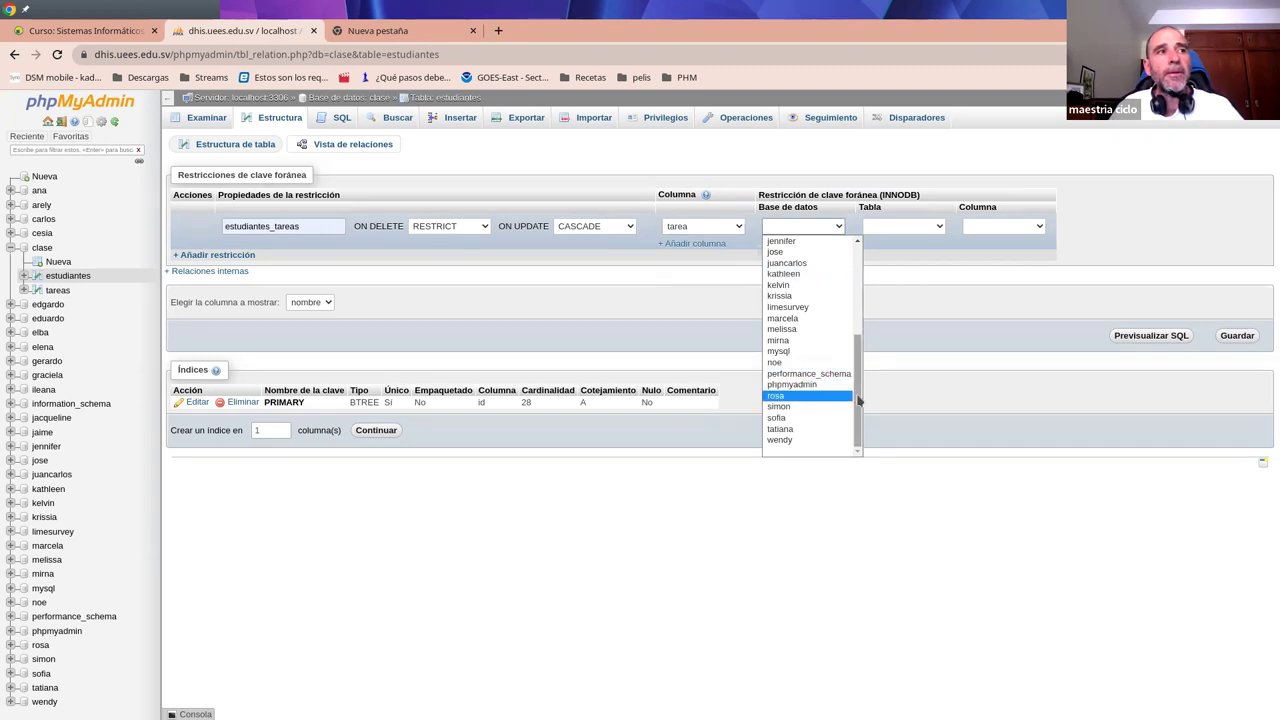
left_click_drag(858, 400, 850, 286)
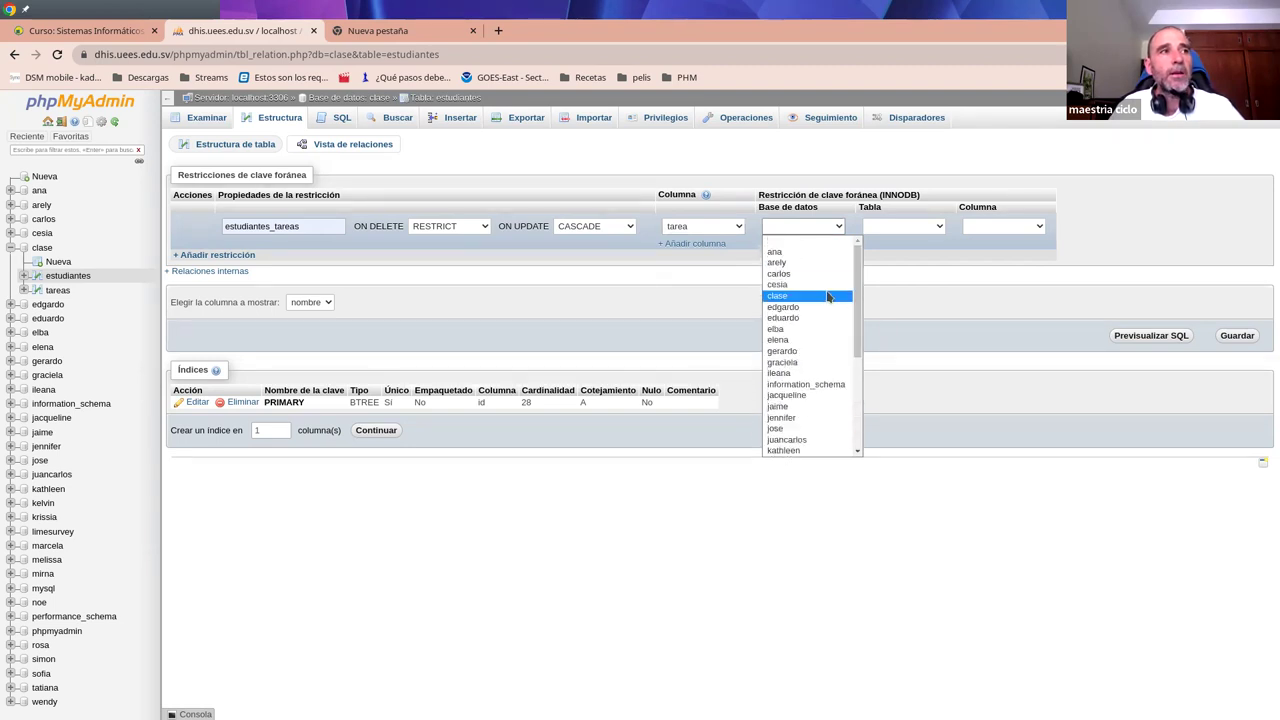
left_click(825, 297)
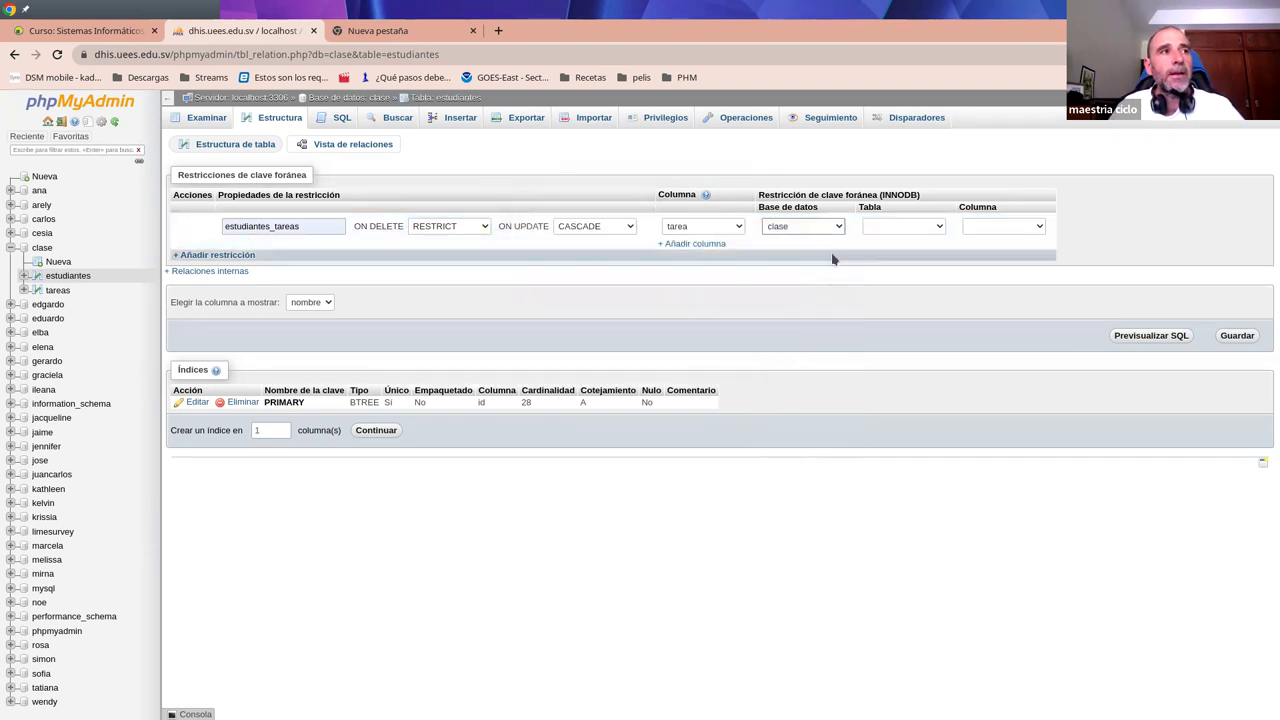
left_click(940, 228)
left_click(910, 261)
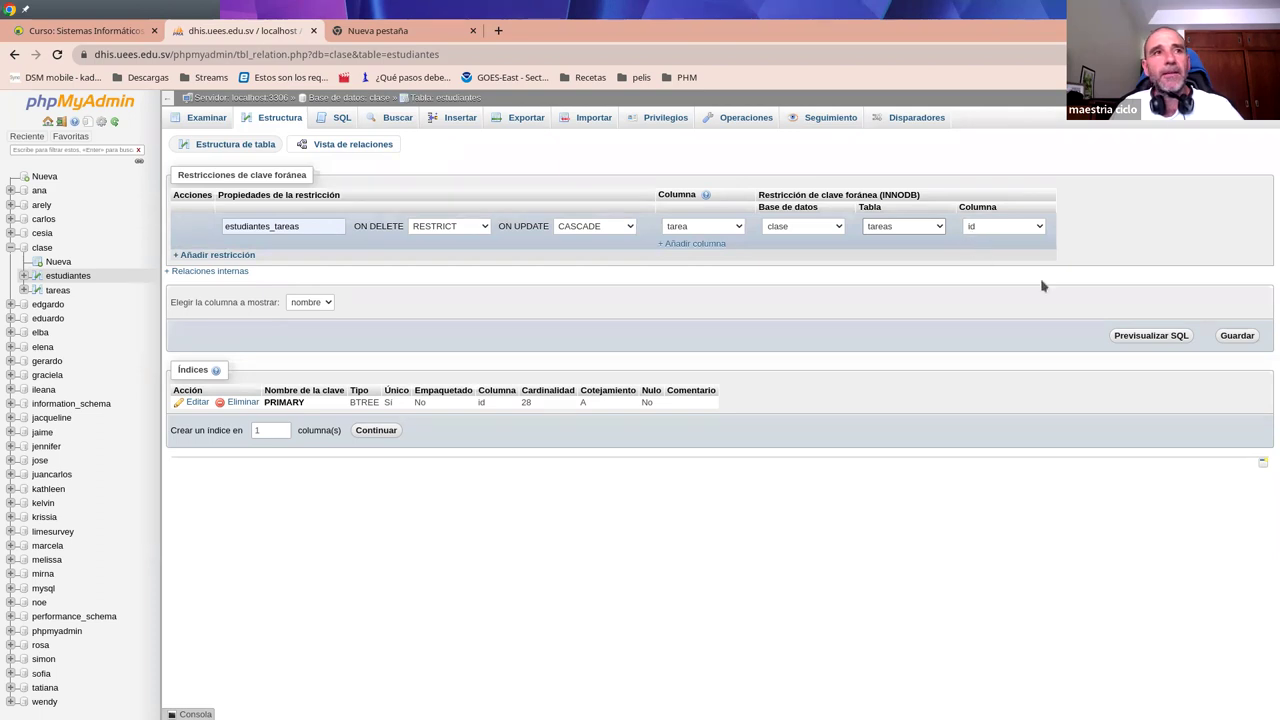
left_click(1236, 336)
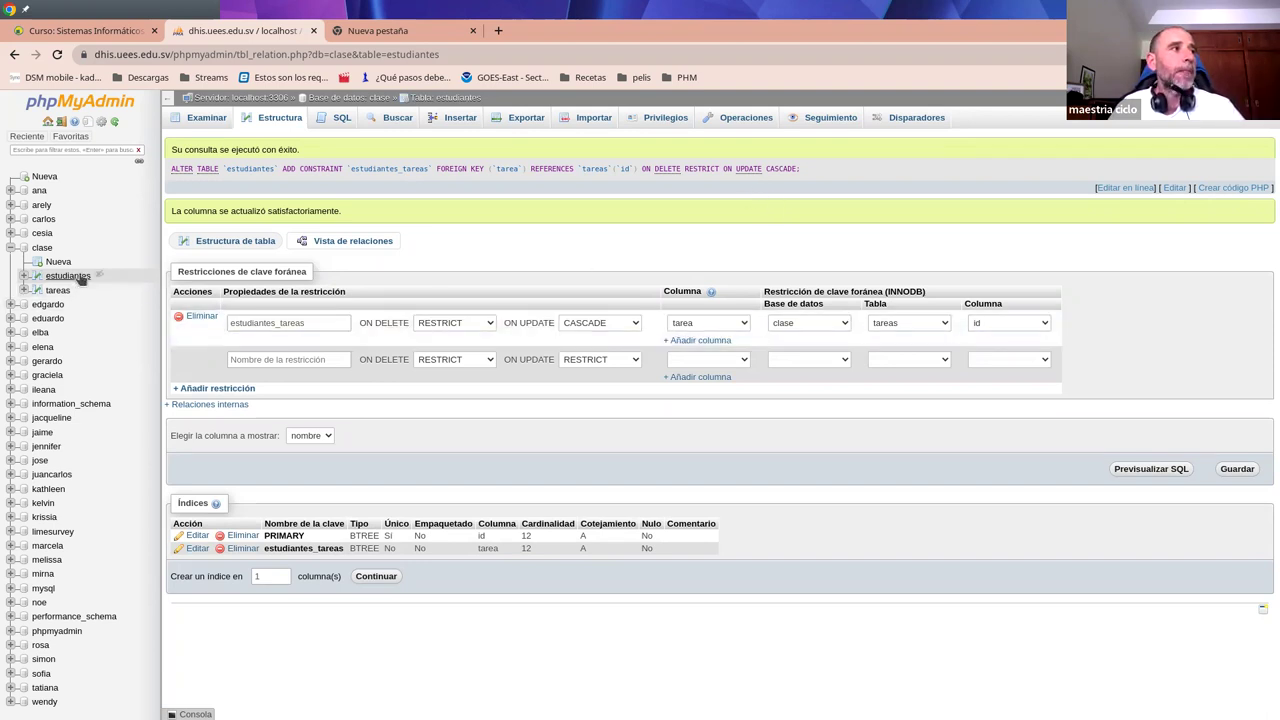
Step: Follow a student's T2 link to its tareas record, change the id to T2a, save, and check the estudiantes rows
left_click(207, 118)
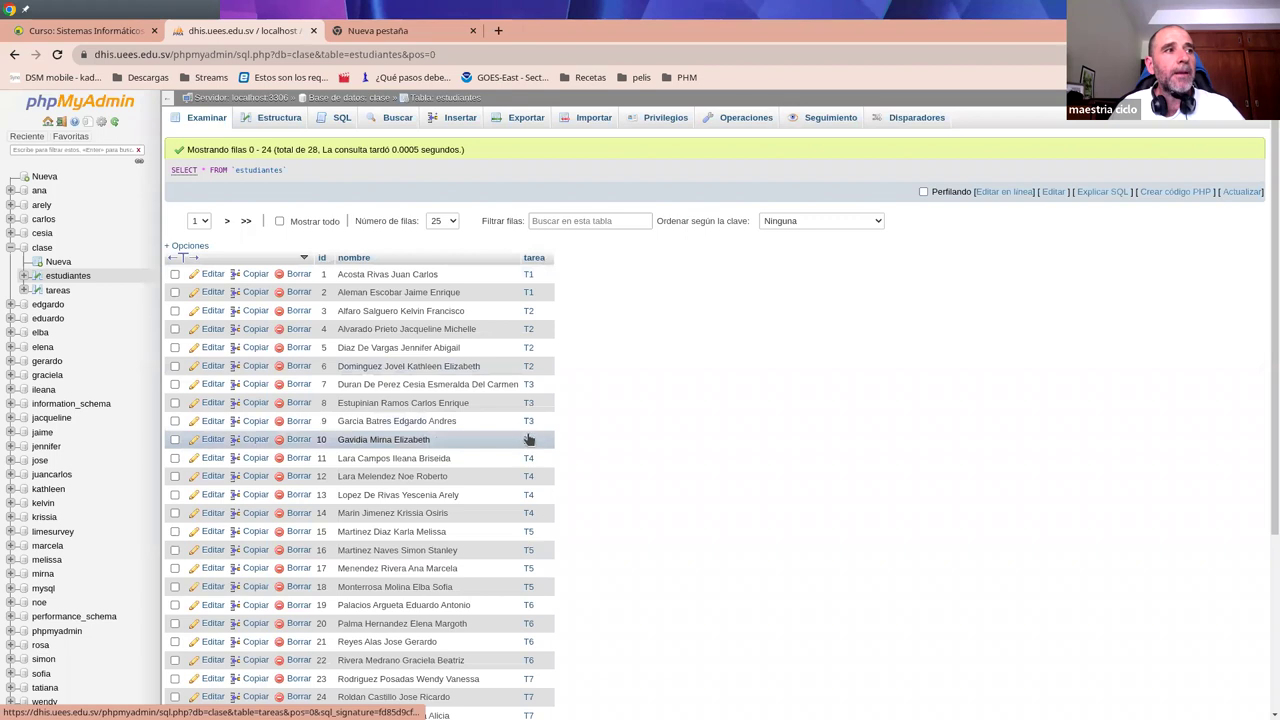
left_click(528, 315)
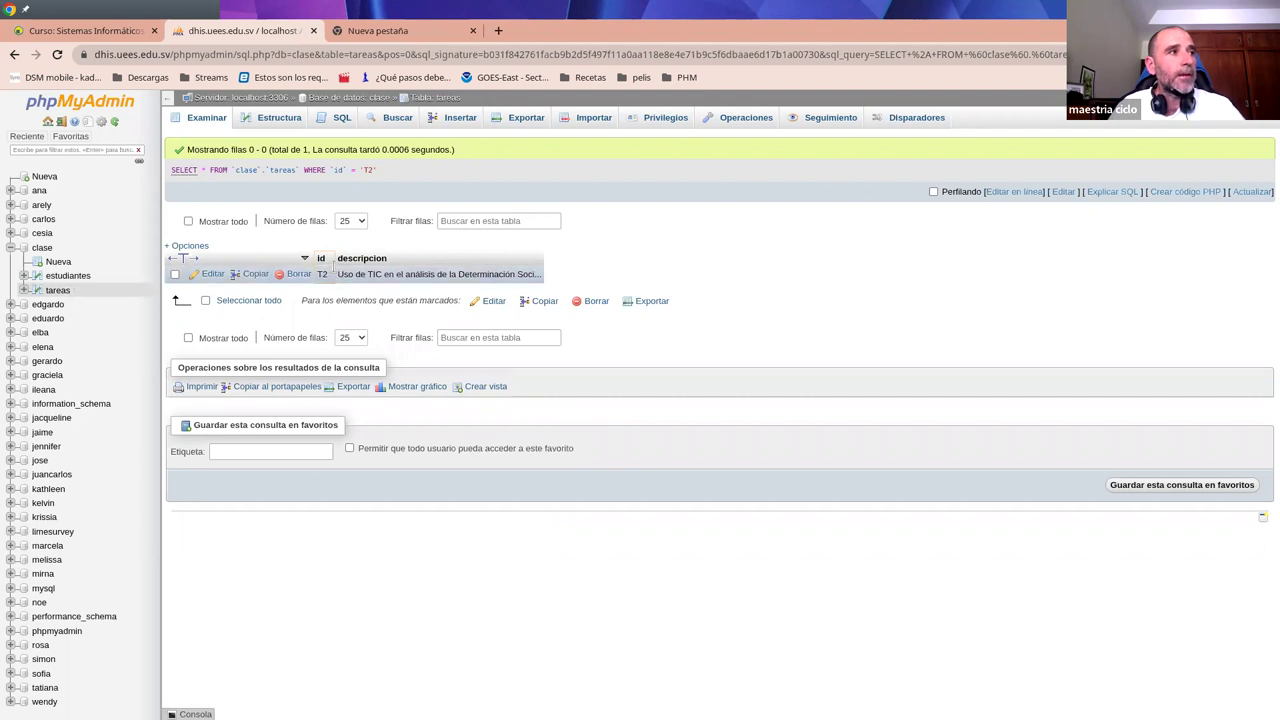
left_click(213, 273)
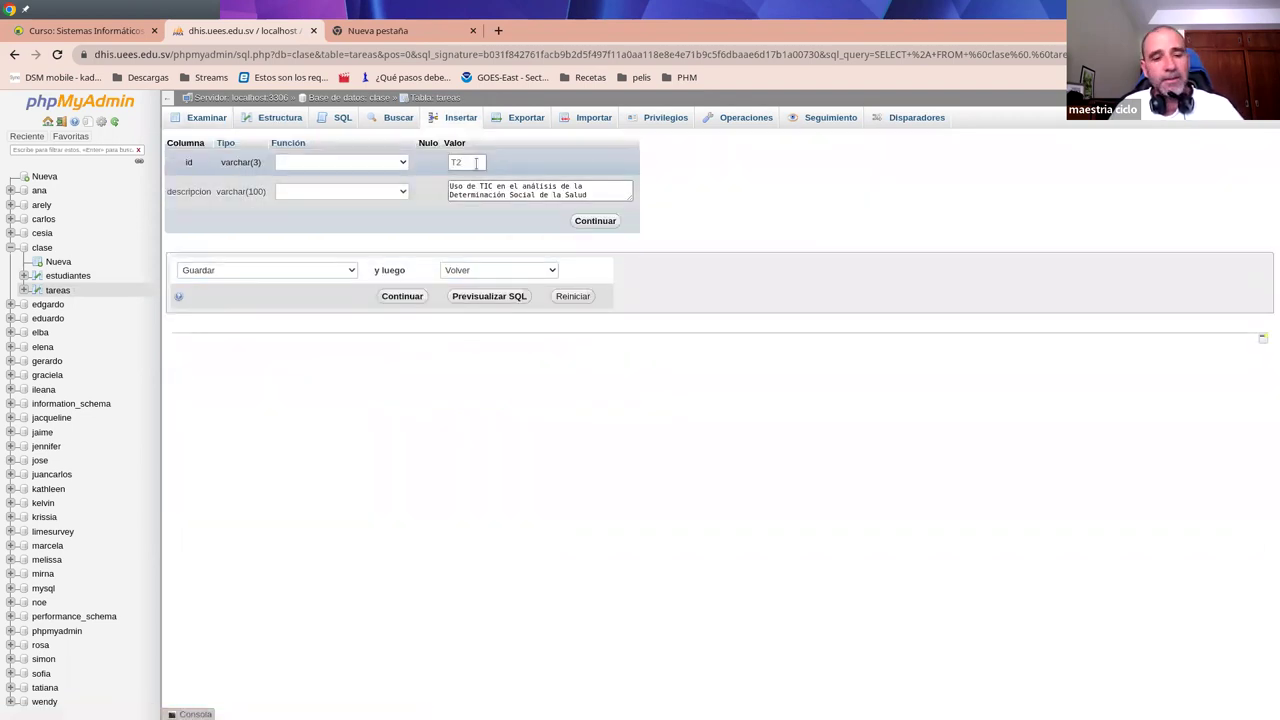
left_click(592, 225)
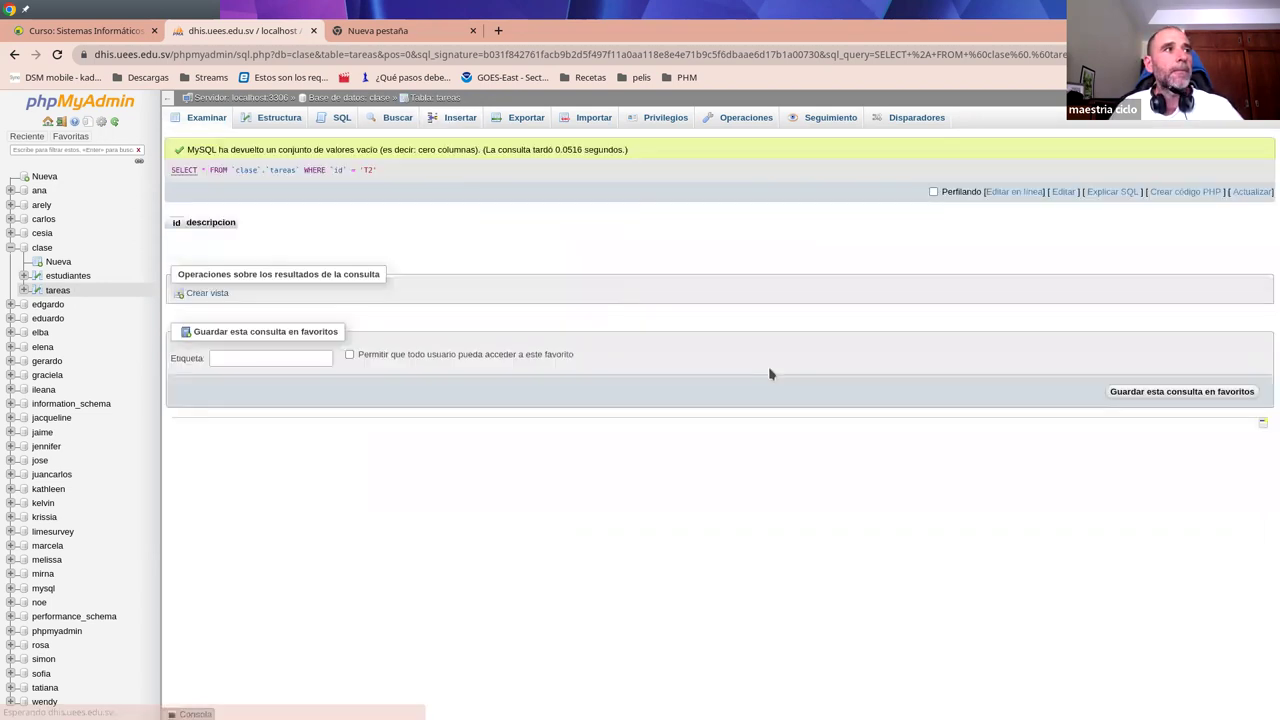
left_click(70, 278)
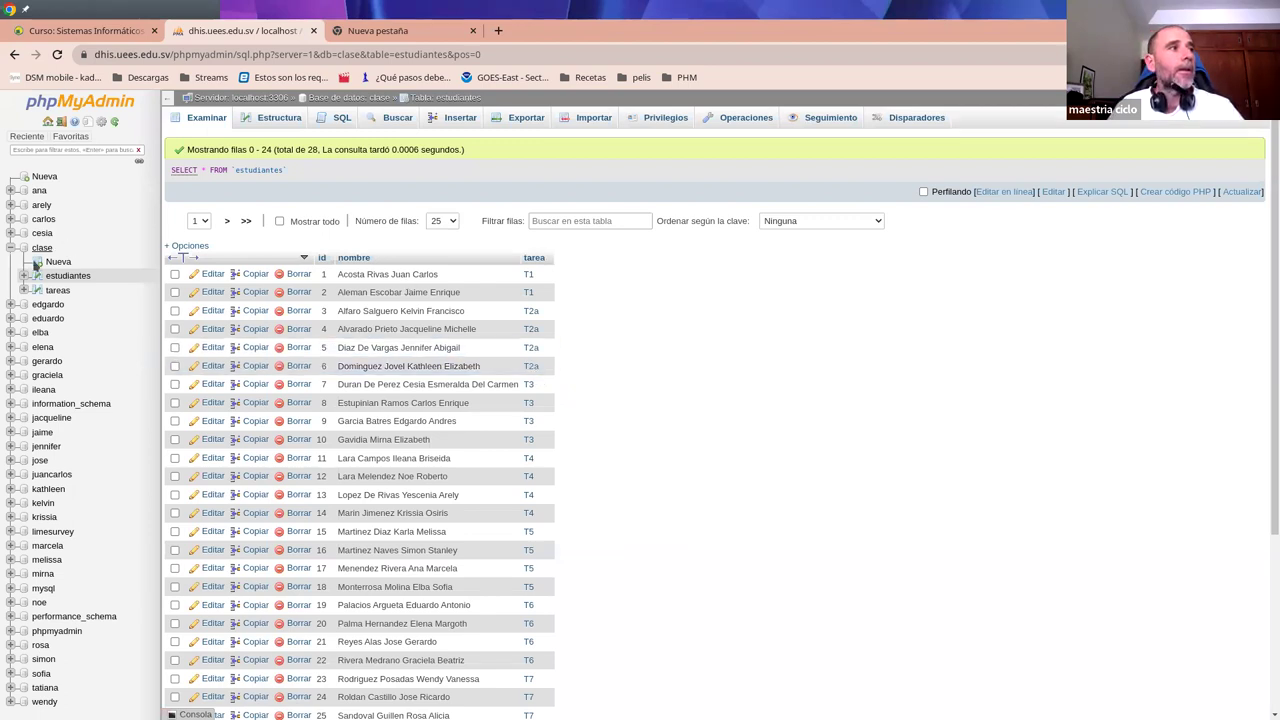
Step: Try to delete the T2a row from the tareas table and dismiss the resulting notification
left_click(57, 290)
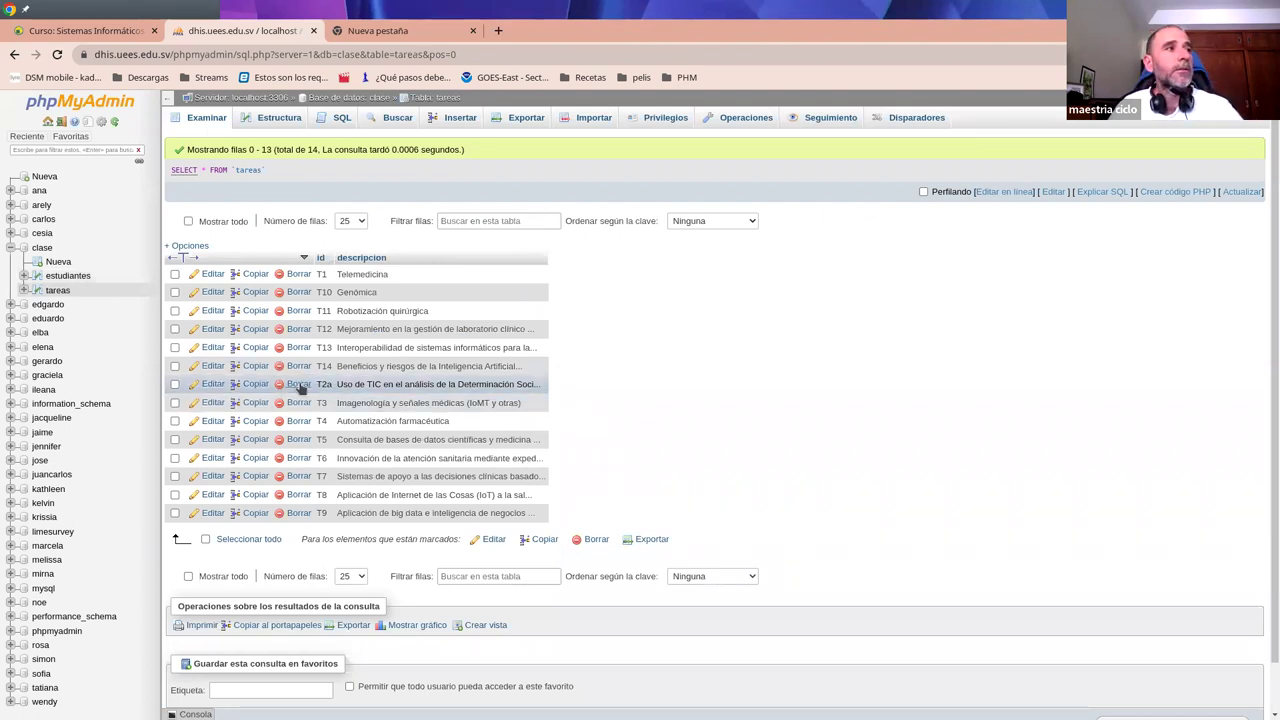
left_click(299, 385)
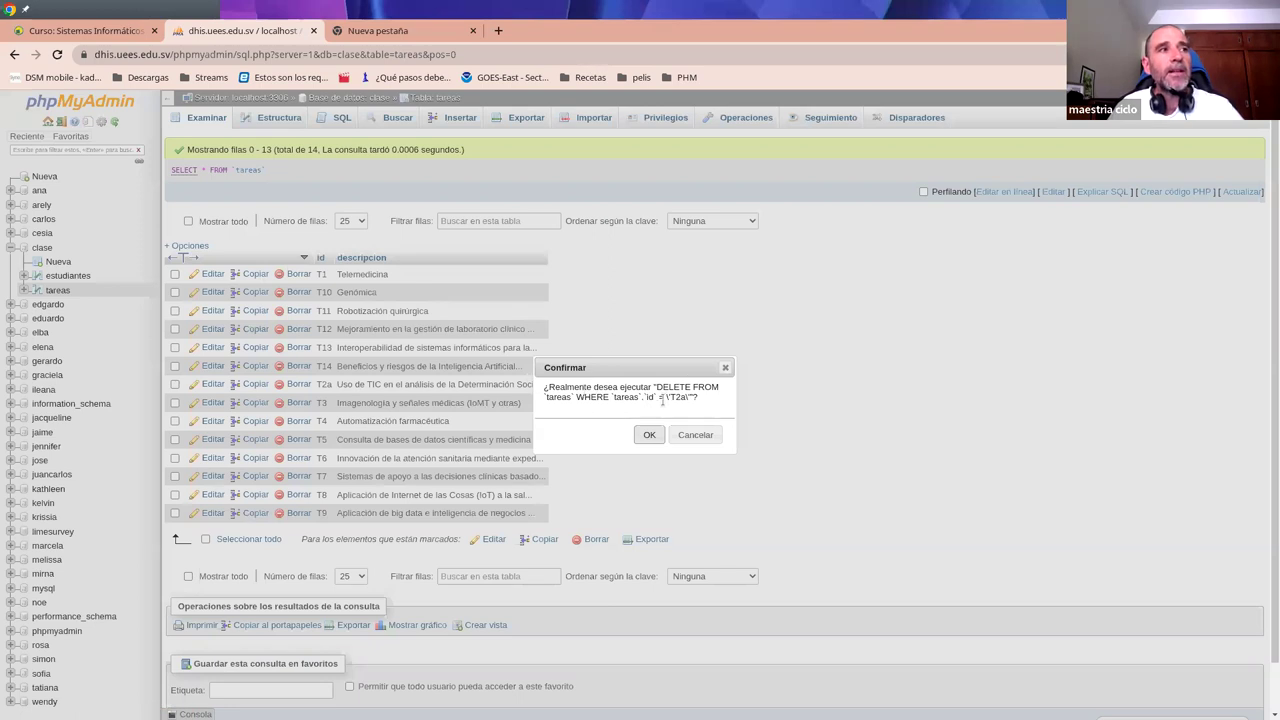
left_click(648, 434)
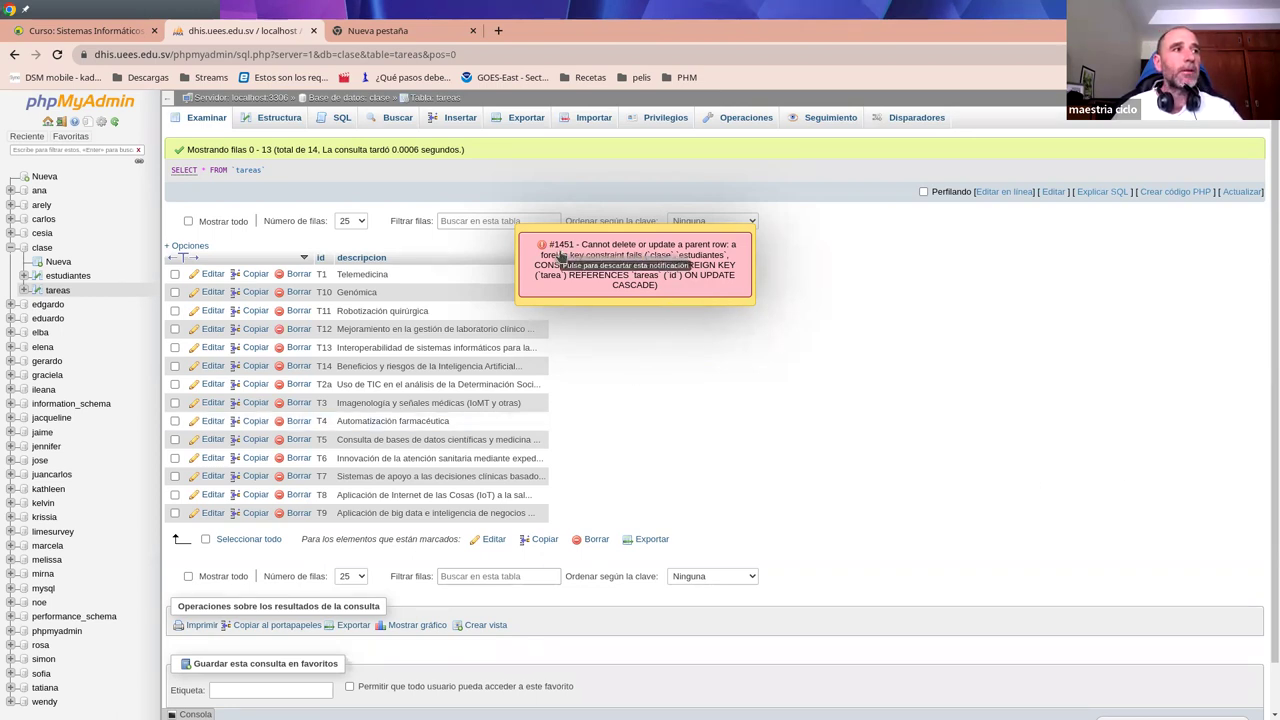
left_click(608, 265)
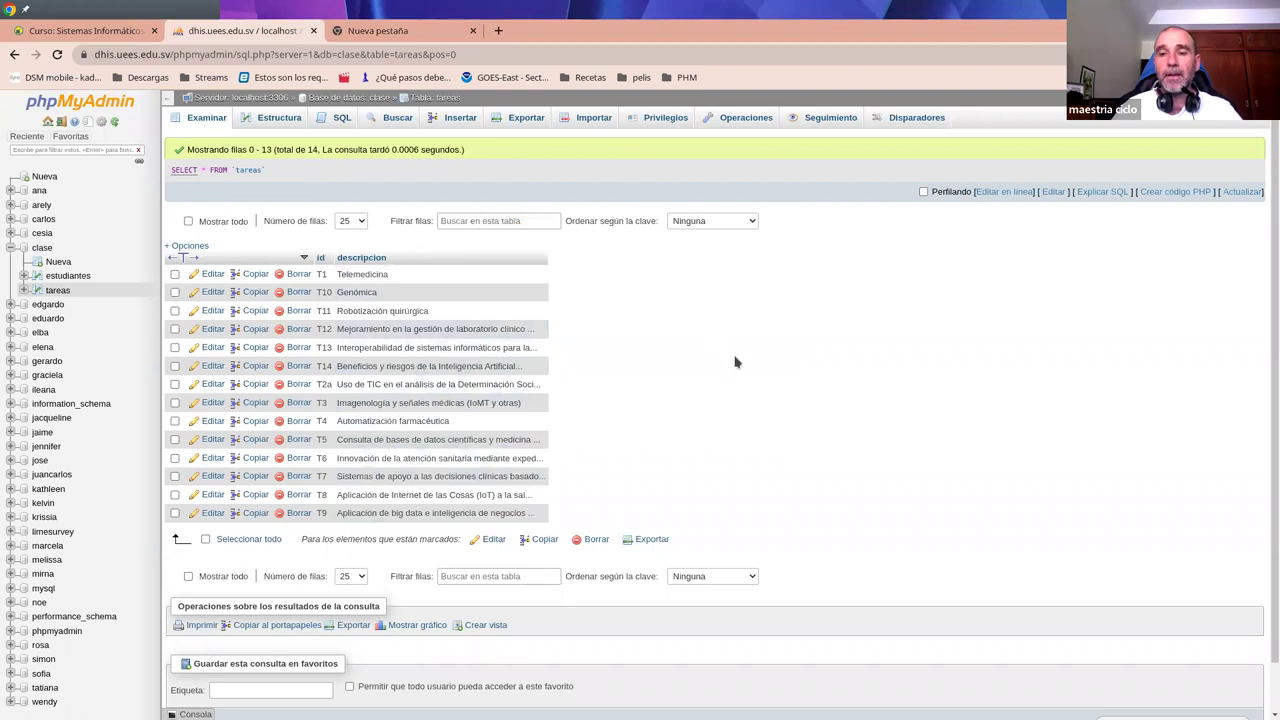